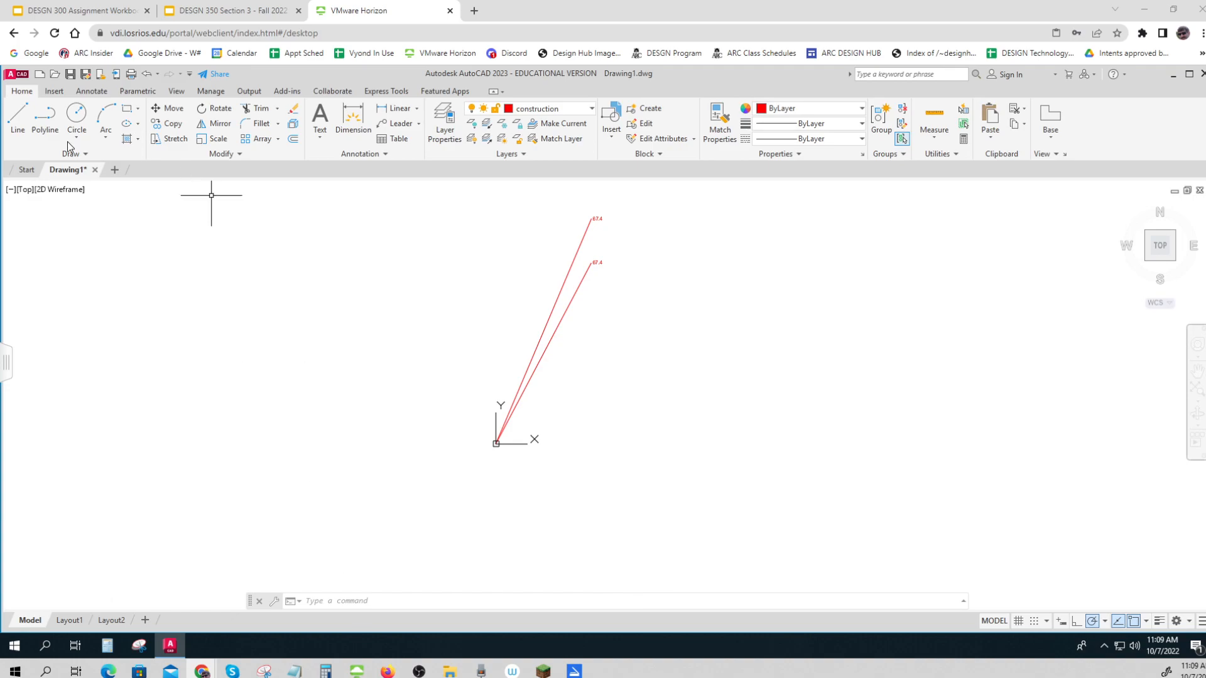
Draw a line on the construction layer from the shared origin point to coordinates 384.7,614.2
click(18, 116)
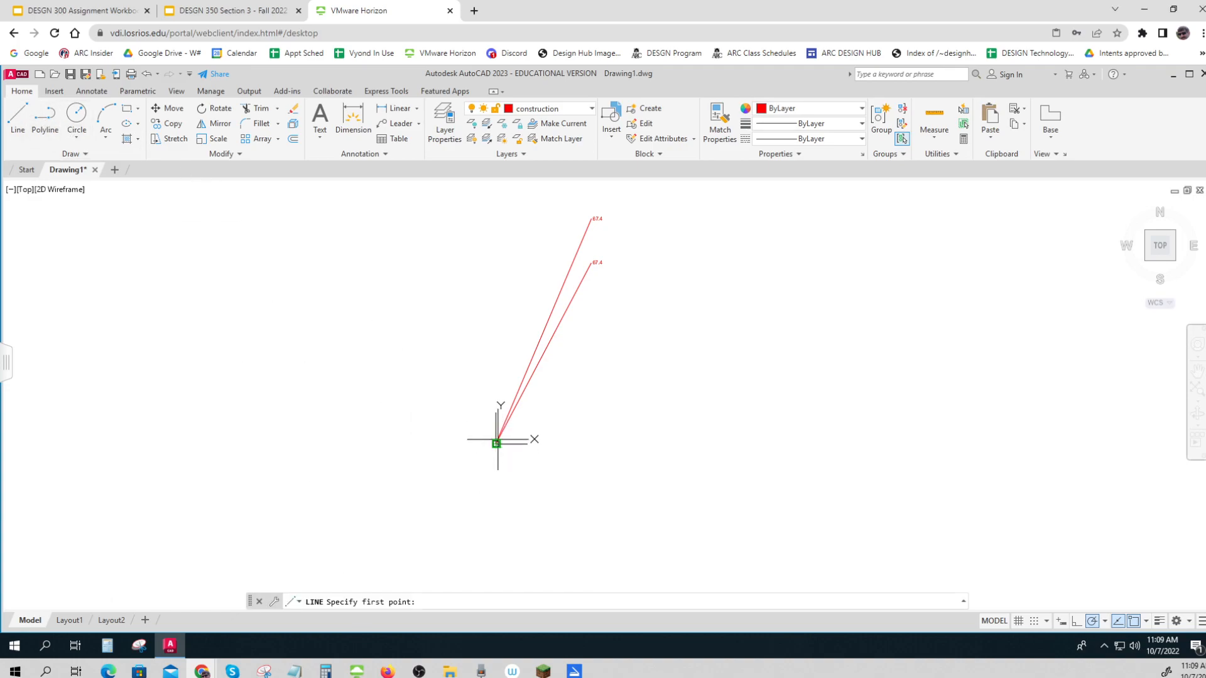
click(1065, 625)
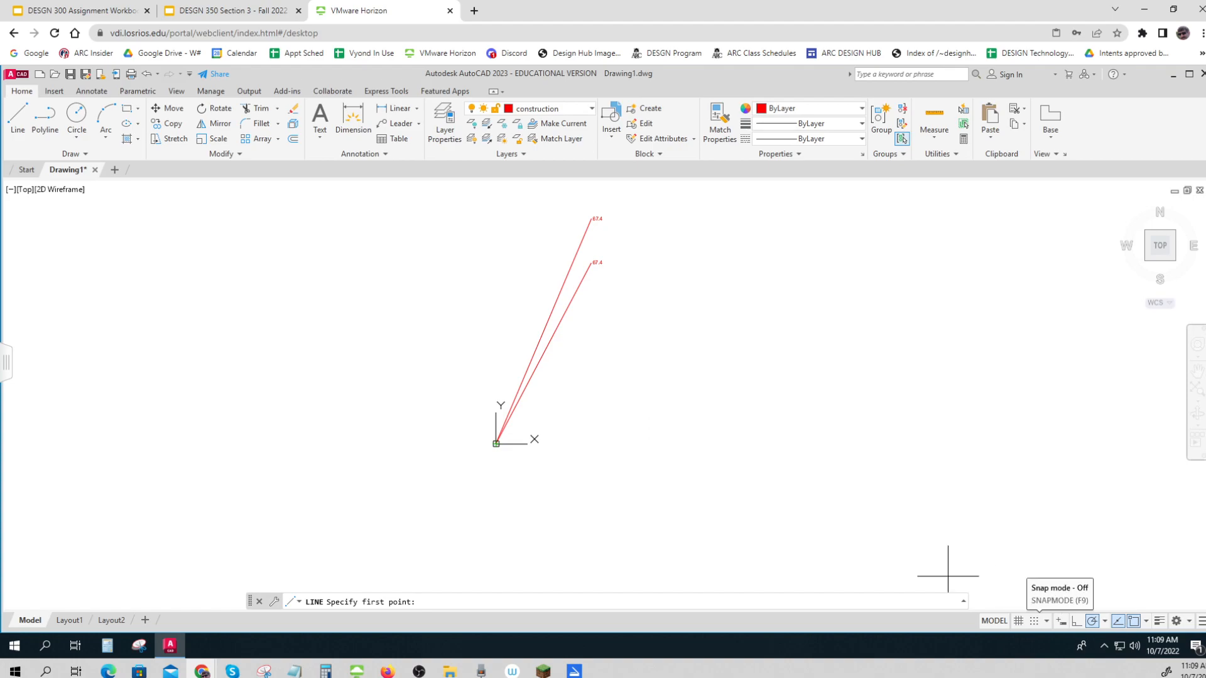
click(496, 444)
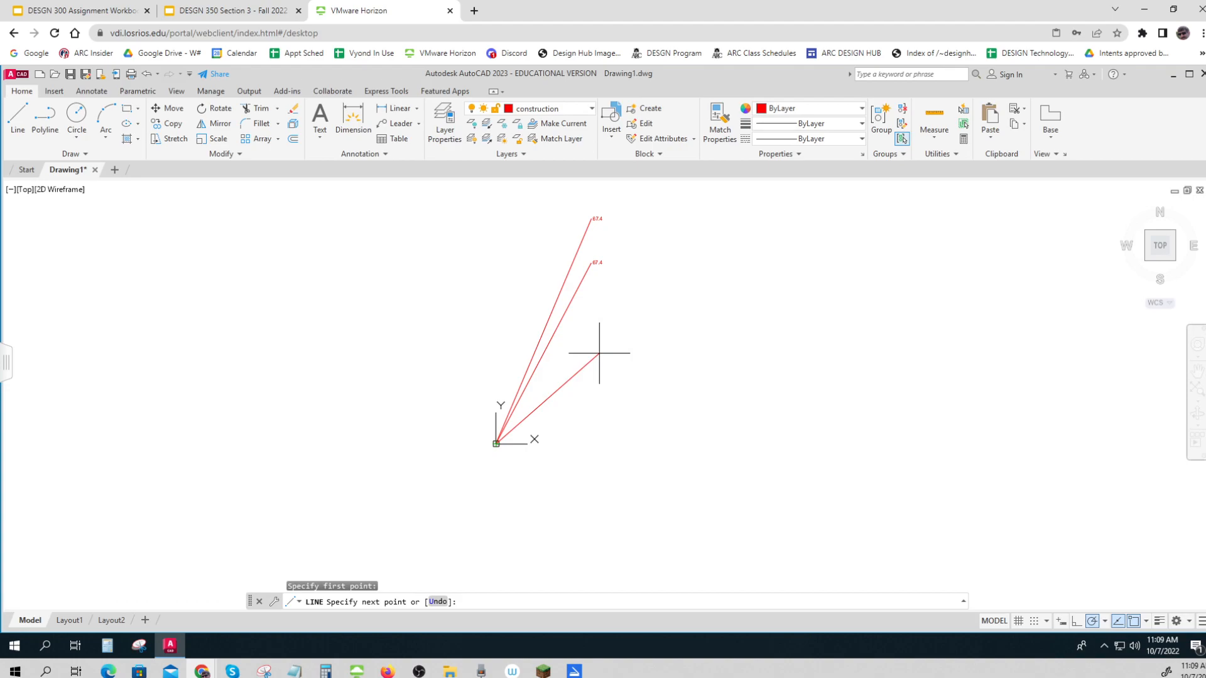
text(384.7,614.2)
key(Return)
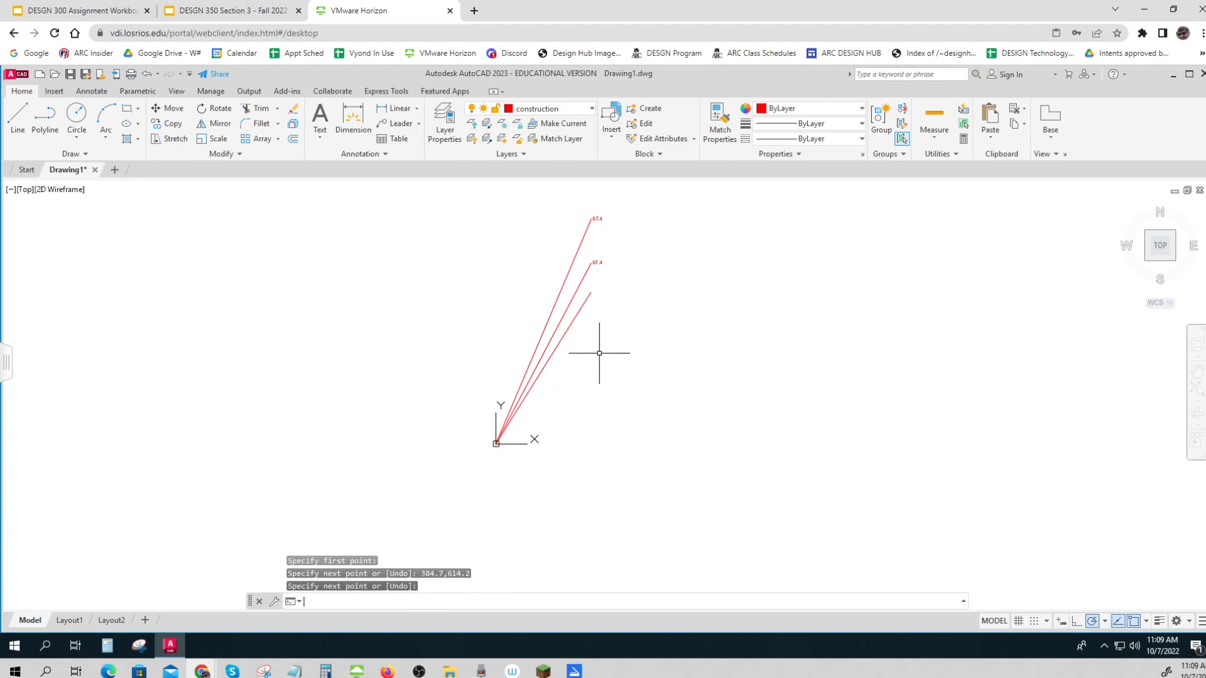
Change the label at the end of the second line from the top to 78.77
scroll(587, 269, up, 4)
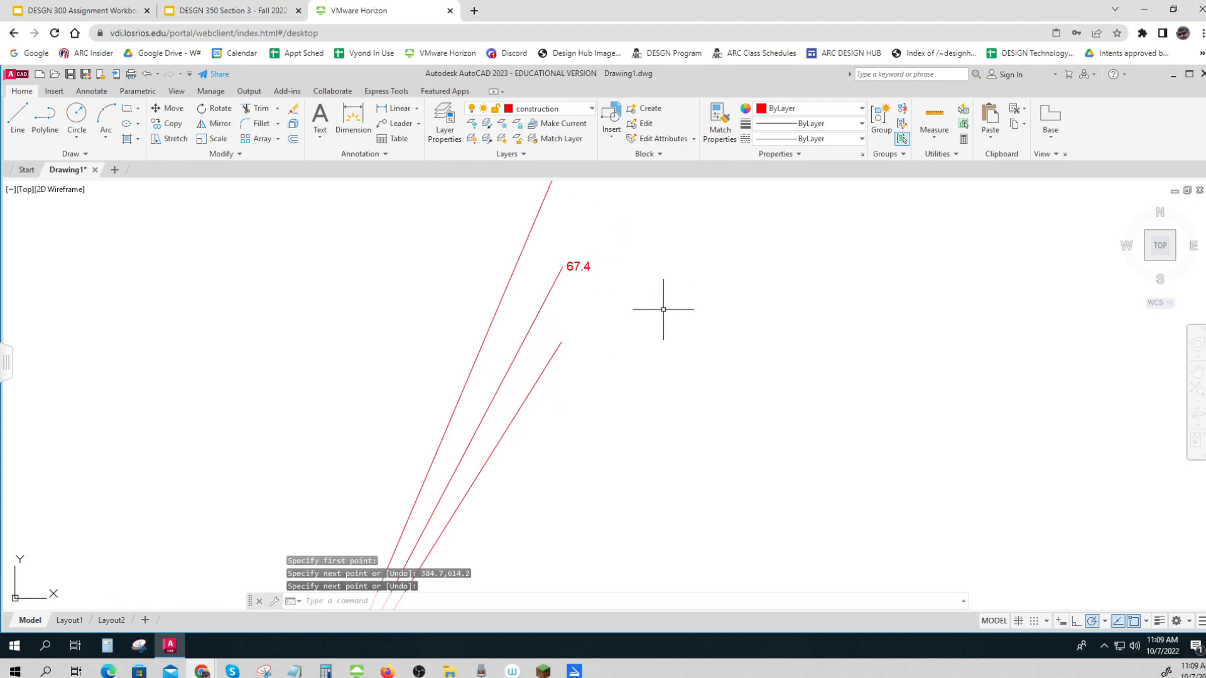
scroll(681, 311, down, 3)
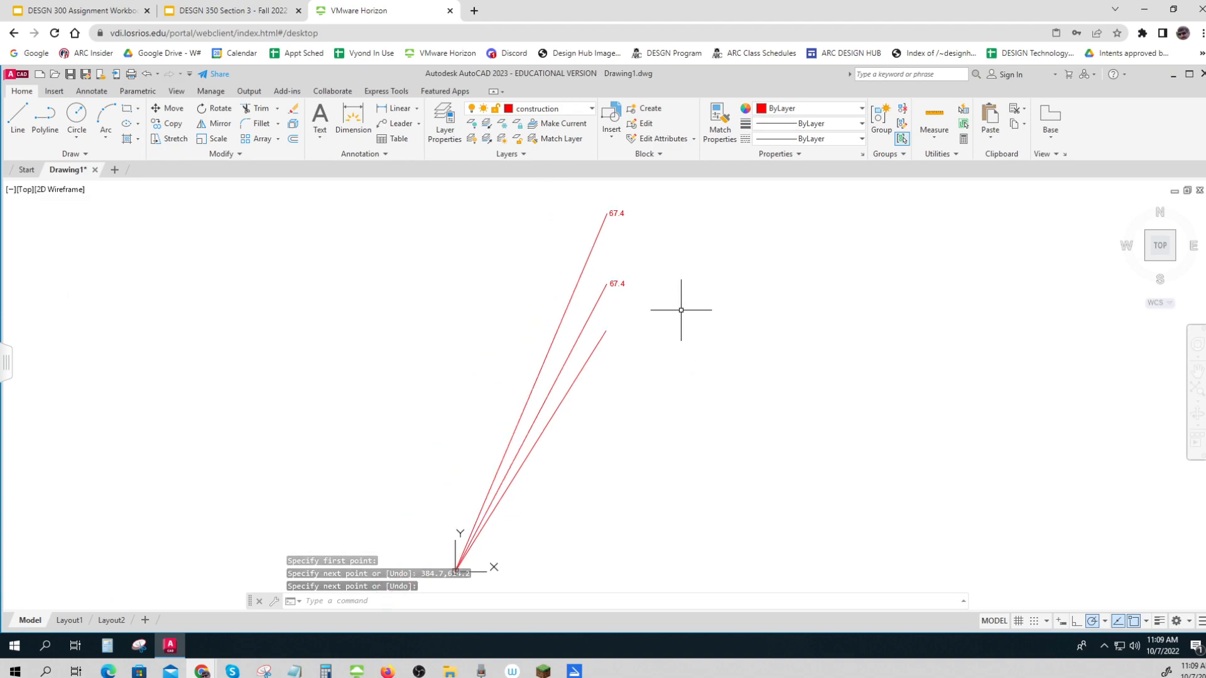
key(Return)
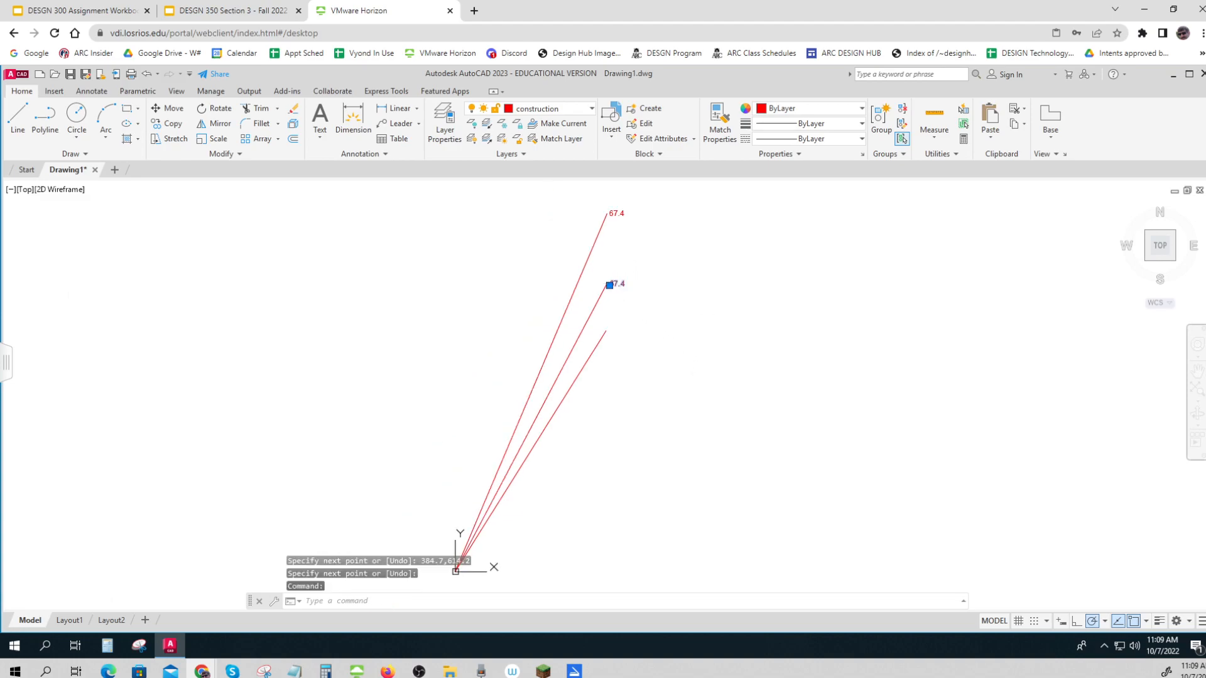
double_click(616, 284)
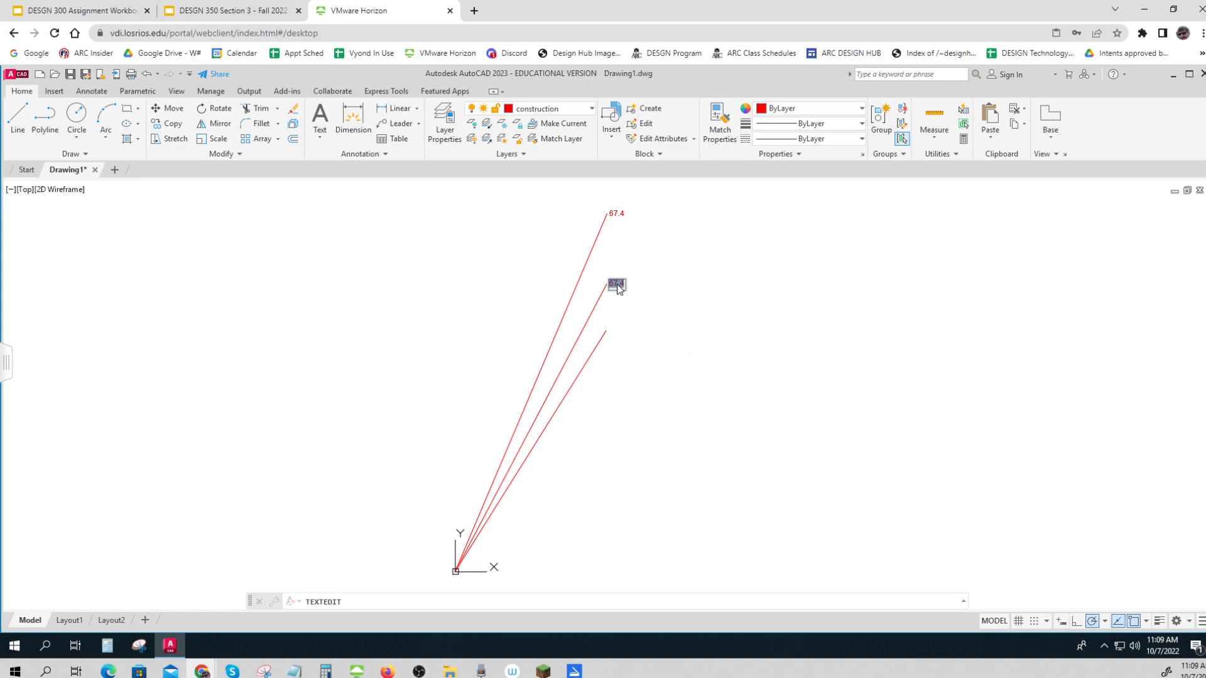
text(78.77)
key(Return)
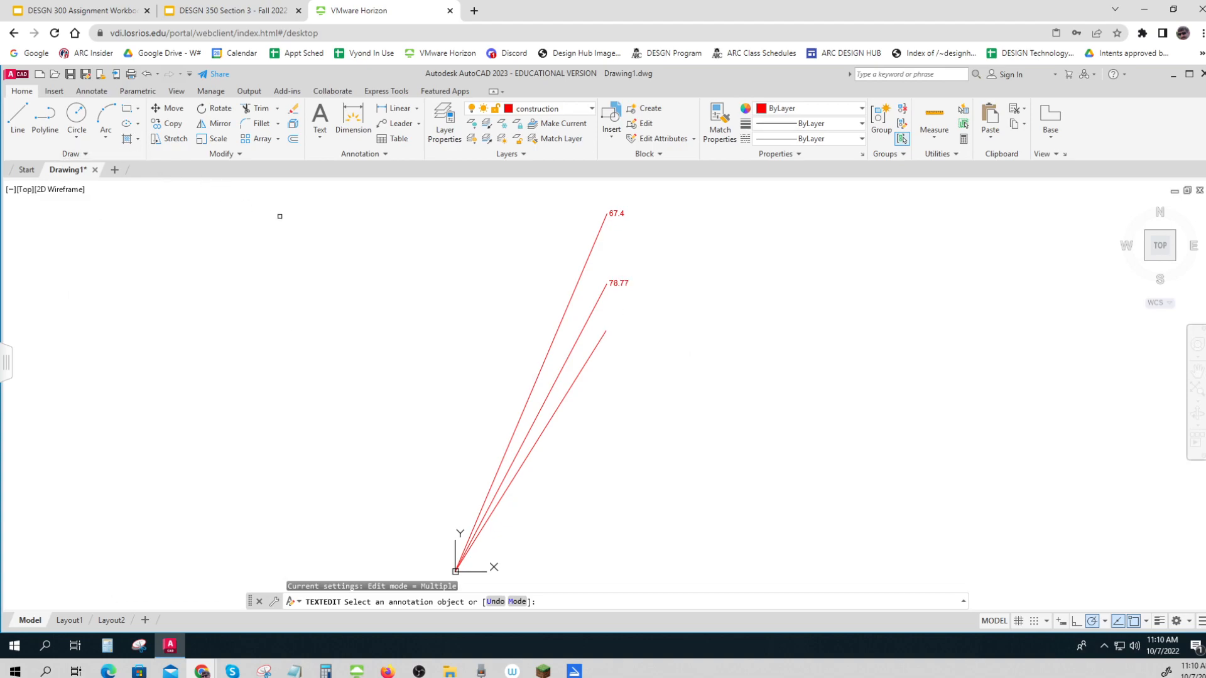
text(copy)
key(Return)
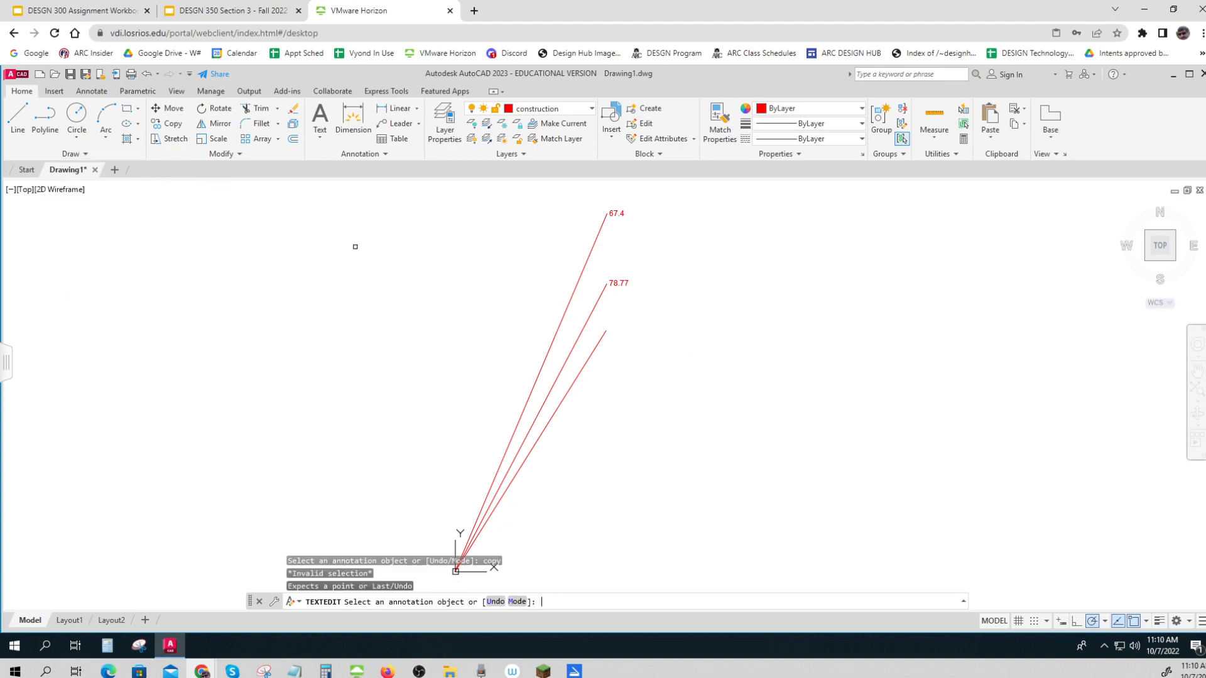
click(623, 283)
key(Return)
key(Escape)
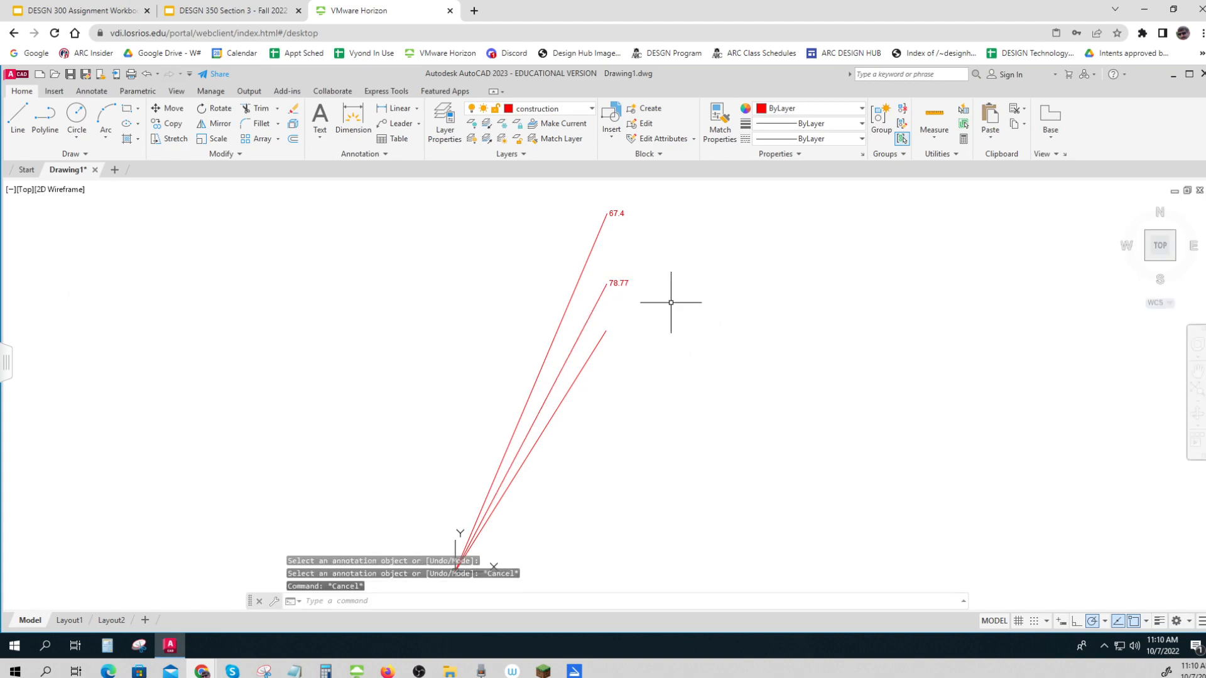
Copy the 78.77 label from the second line's endpoint to the upper endpoint of the third line
text(copy)
key(Return)
scroll(671, 303, up, 2)
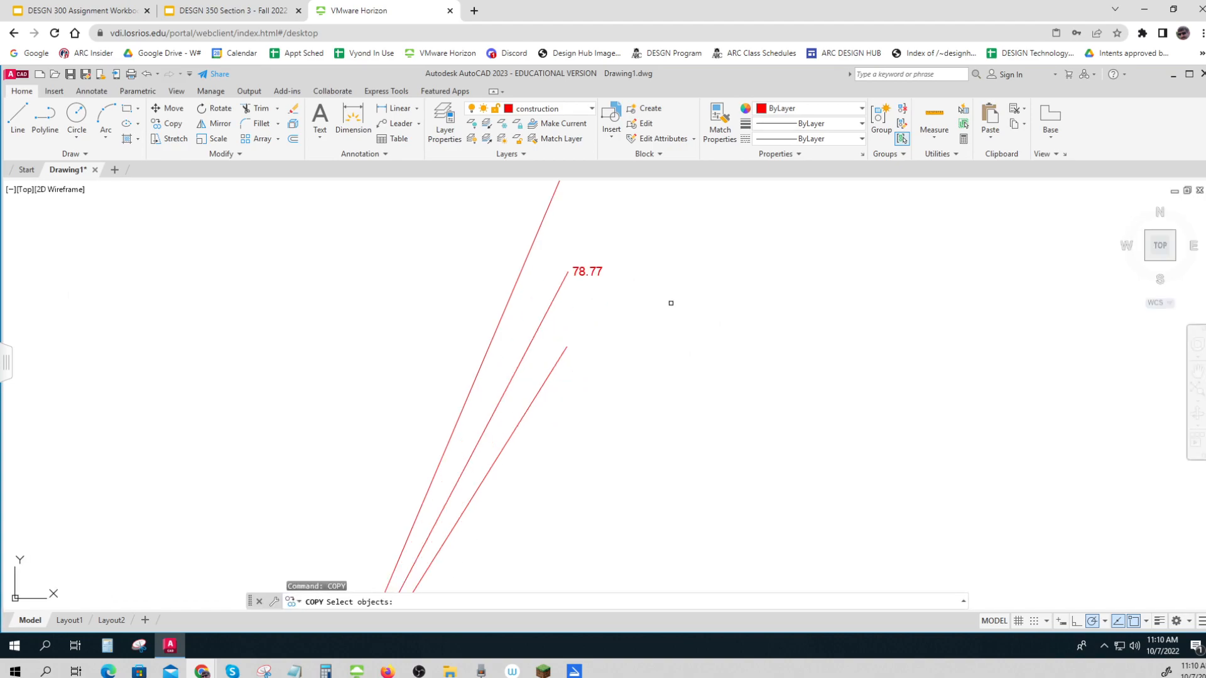
click(590, 271)
key(Return)
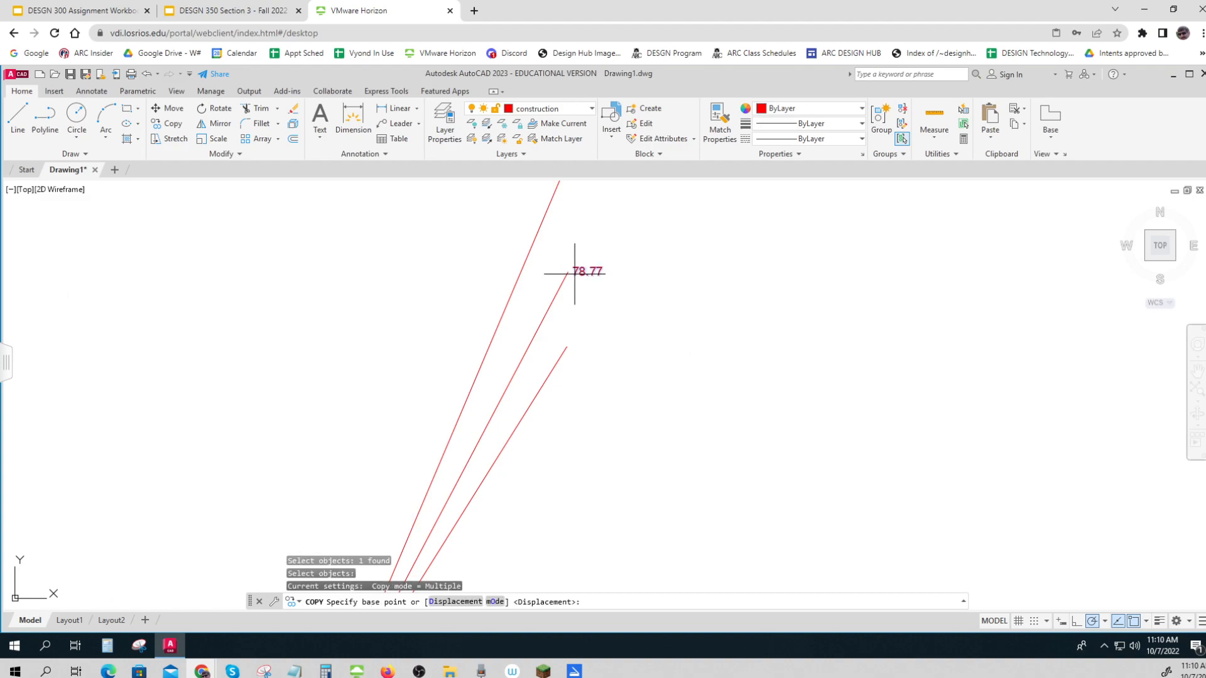
click(568, 273)
click(568, 346)
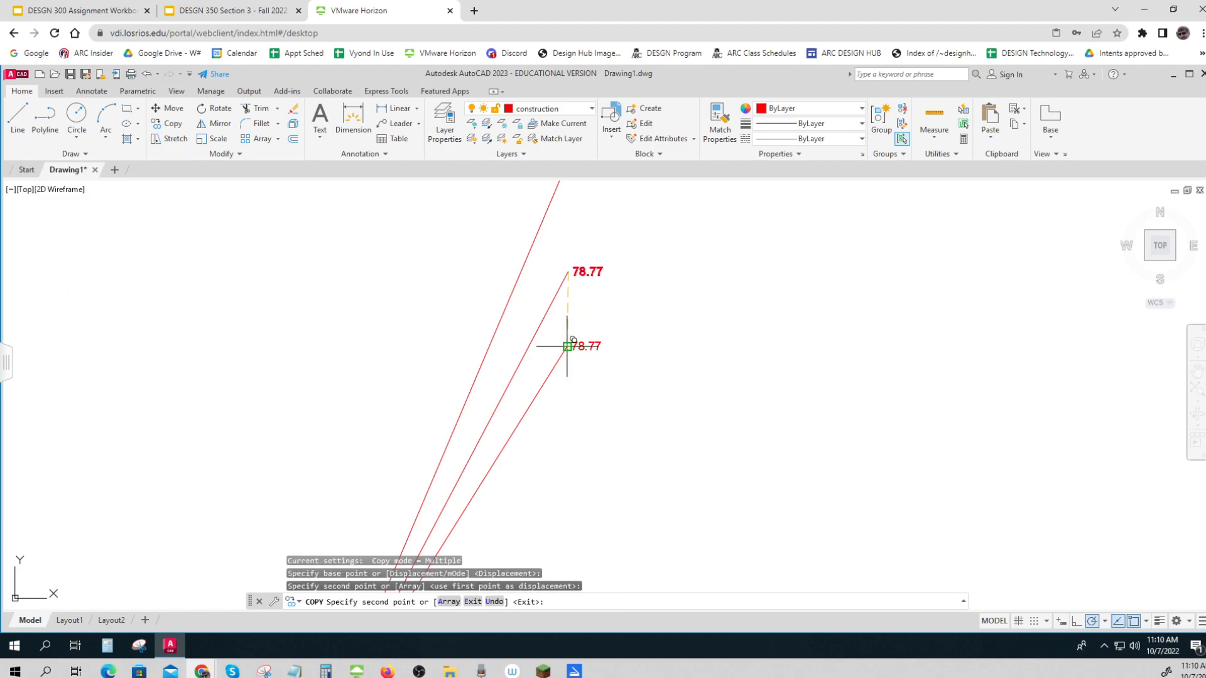
key(Escape)
scroll(620, 339, down, 1)
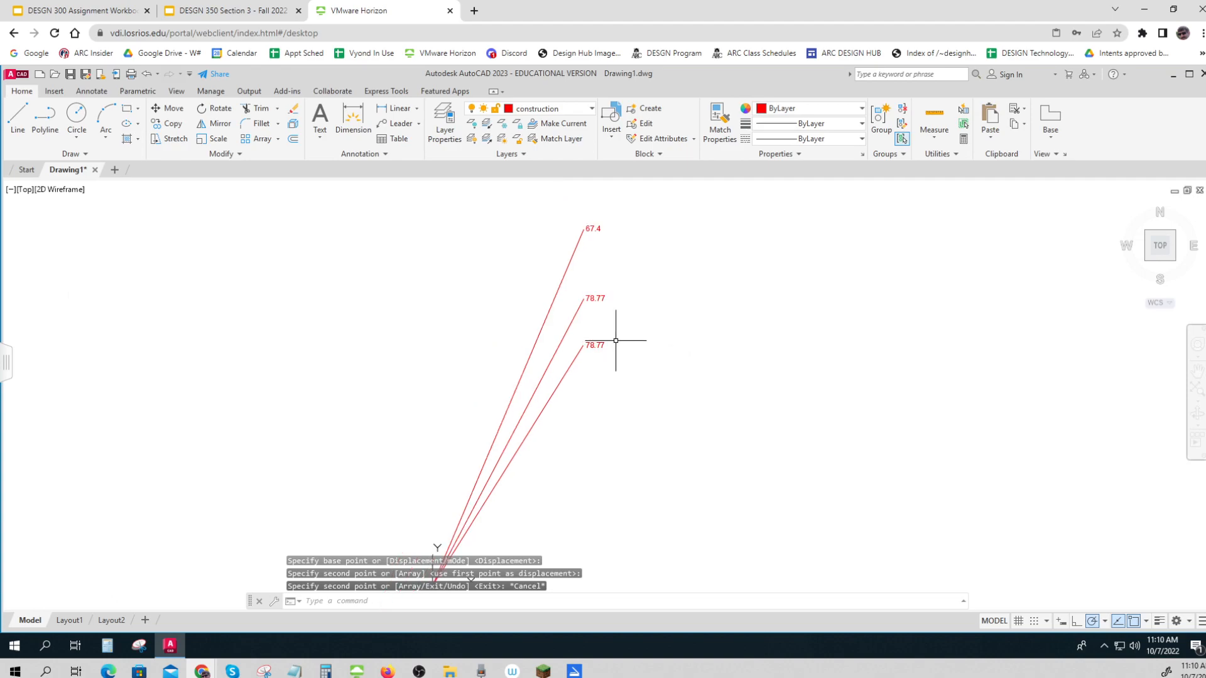
scroll(627, 334, down, 2)
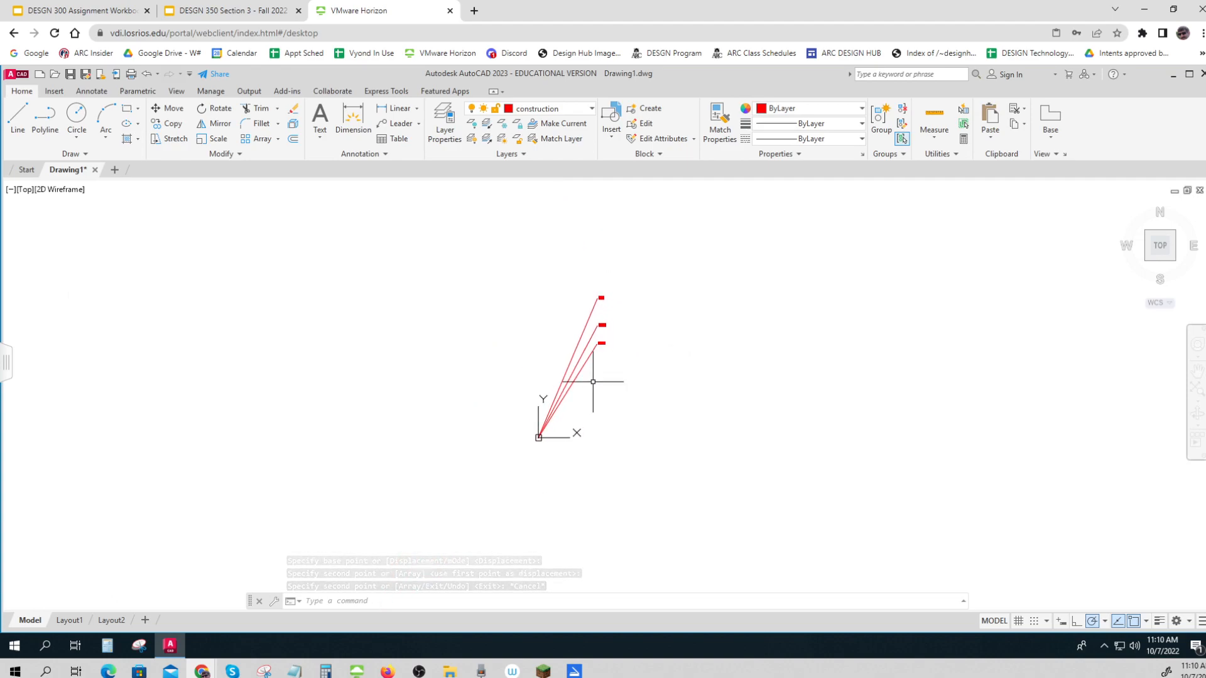
click(17, 117)
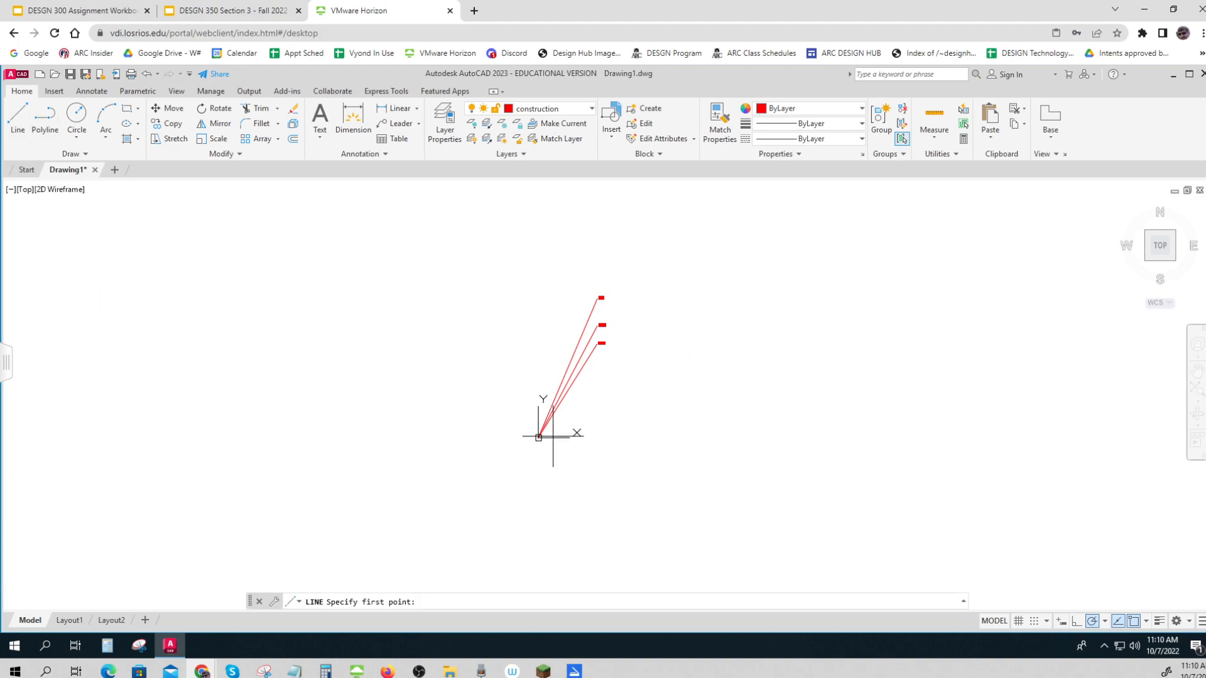
click(541, 433)
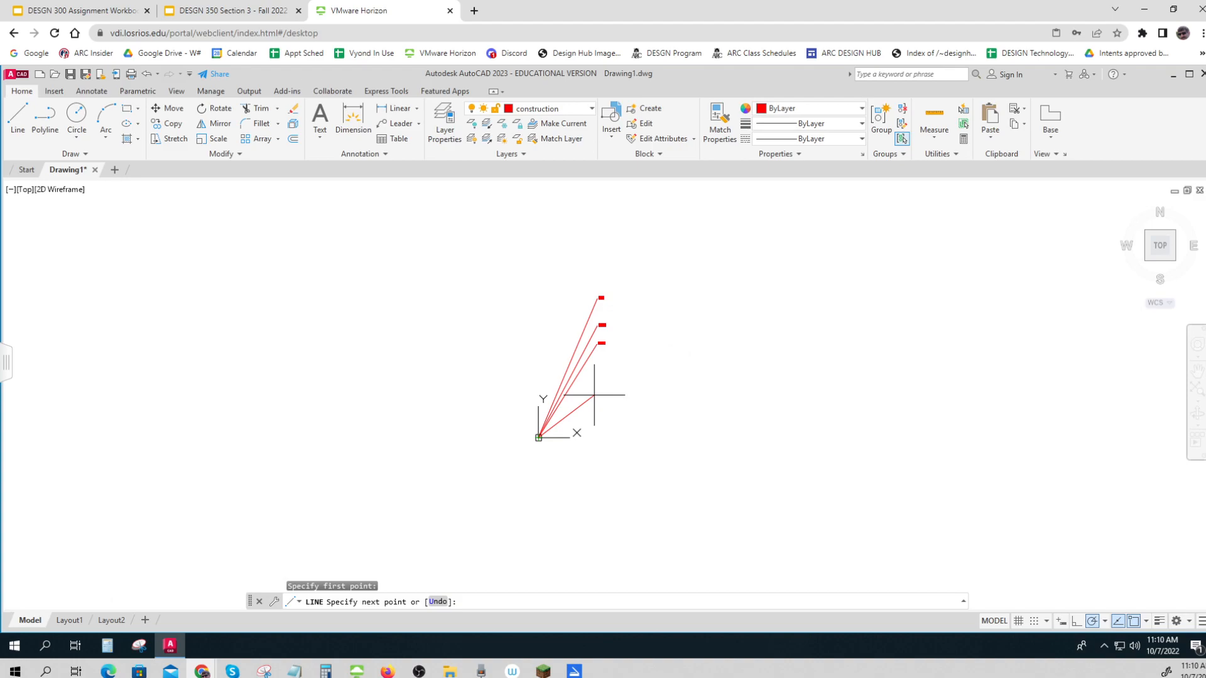
key(Escape)
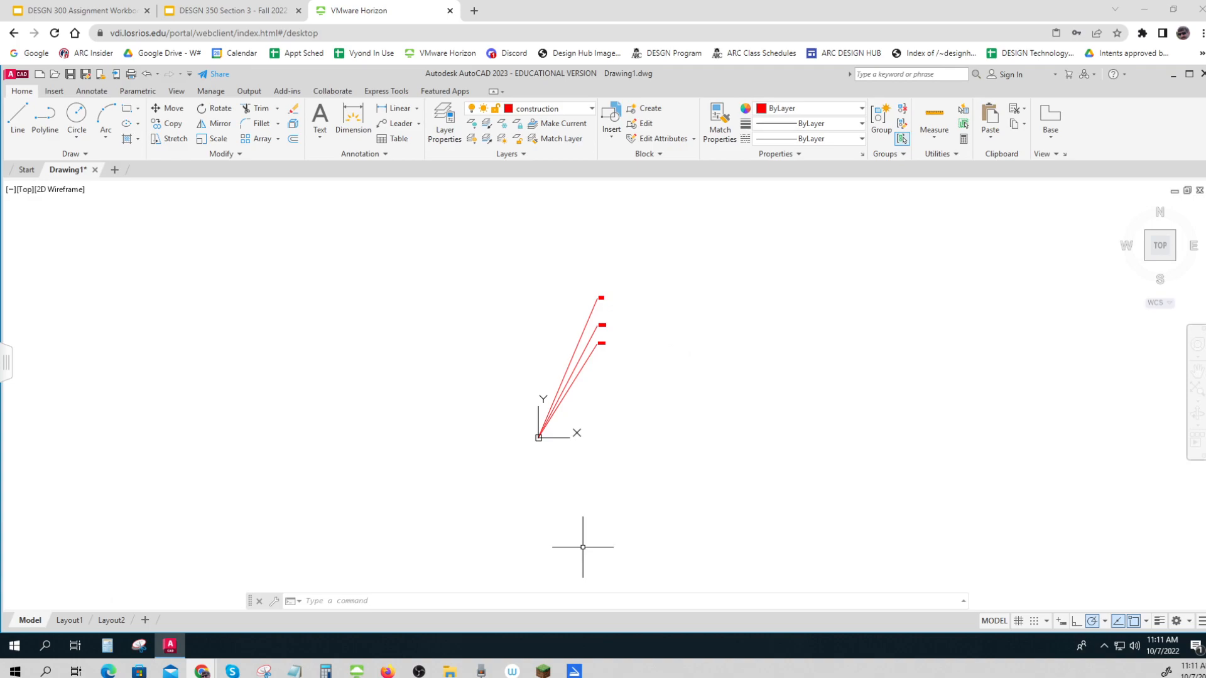
Draw a fourth construction line from the shared origin point to coordinates 383.5,436.9
click(17, 116)
click(538, 438)
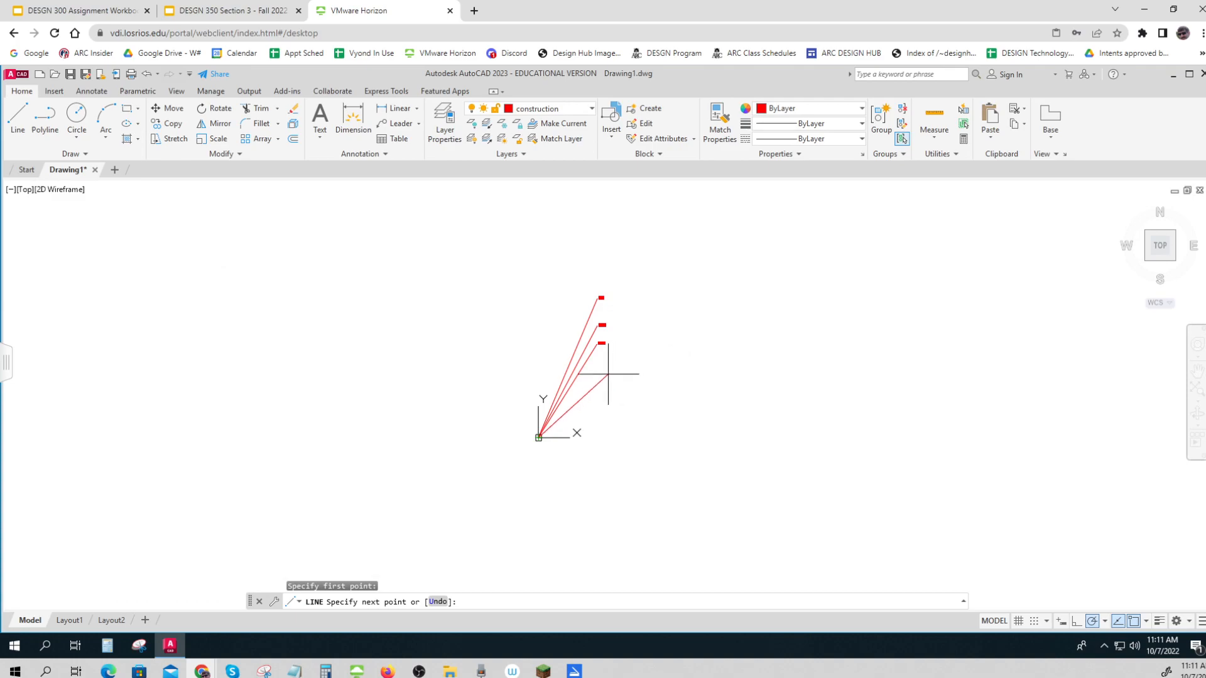
text(383.5,436.9)
key(Return)
Copy the elevation label from the third line's endpoint to the upper endpoint of the fourth line
scroll(612, 330, up, 5)
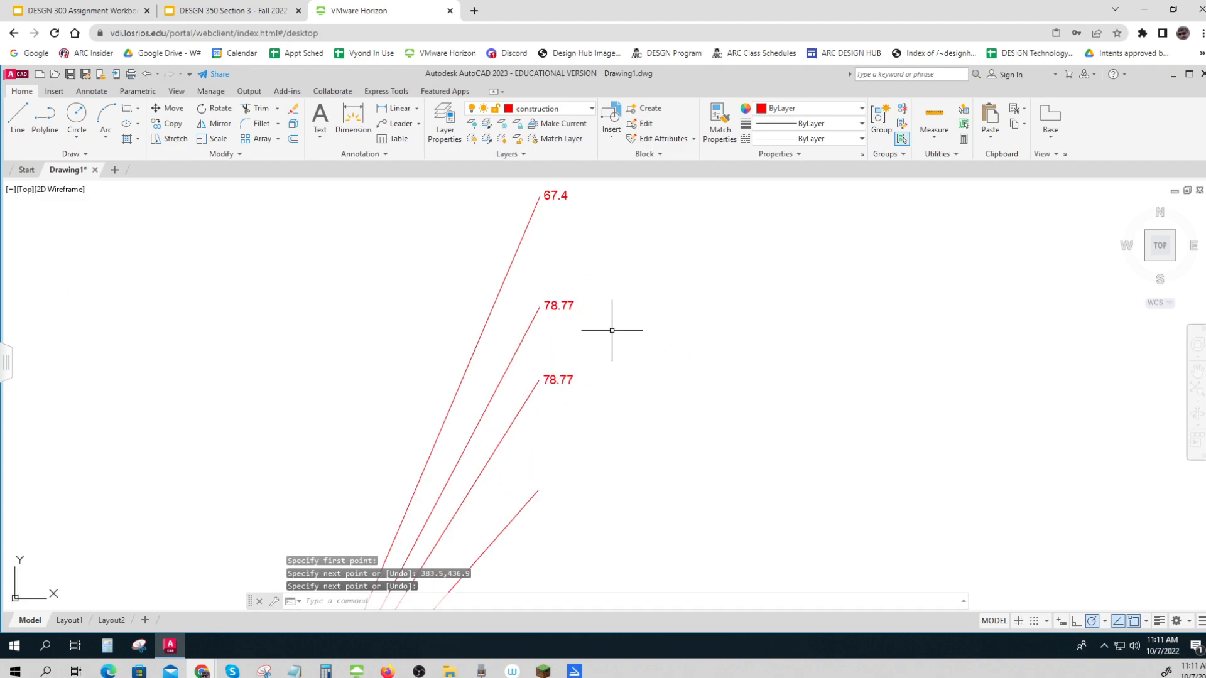
click(175, 125)
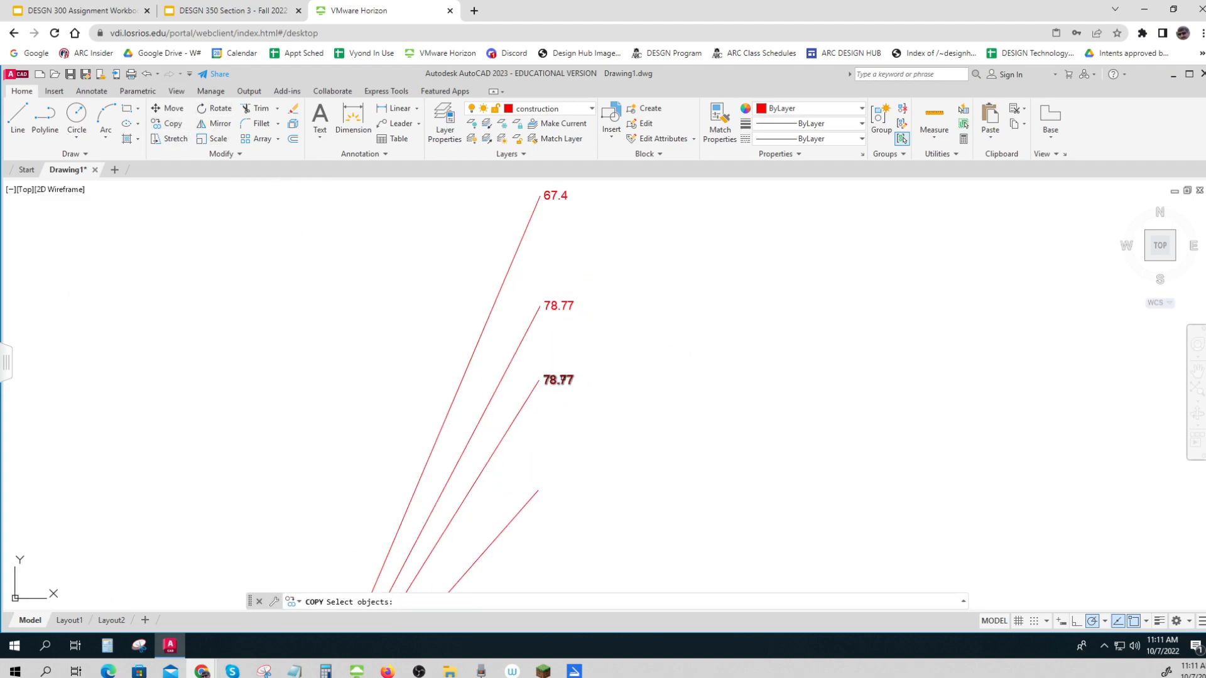
click(558, 380)
key(Return)
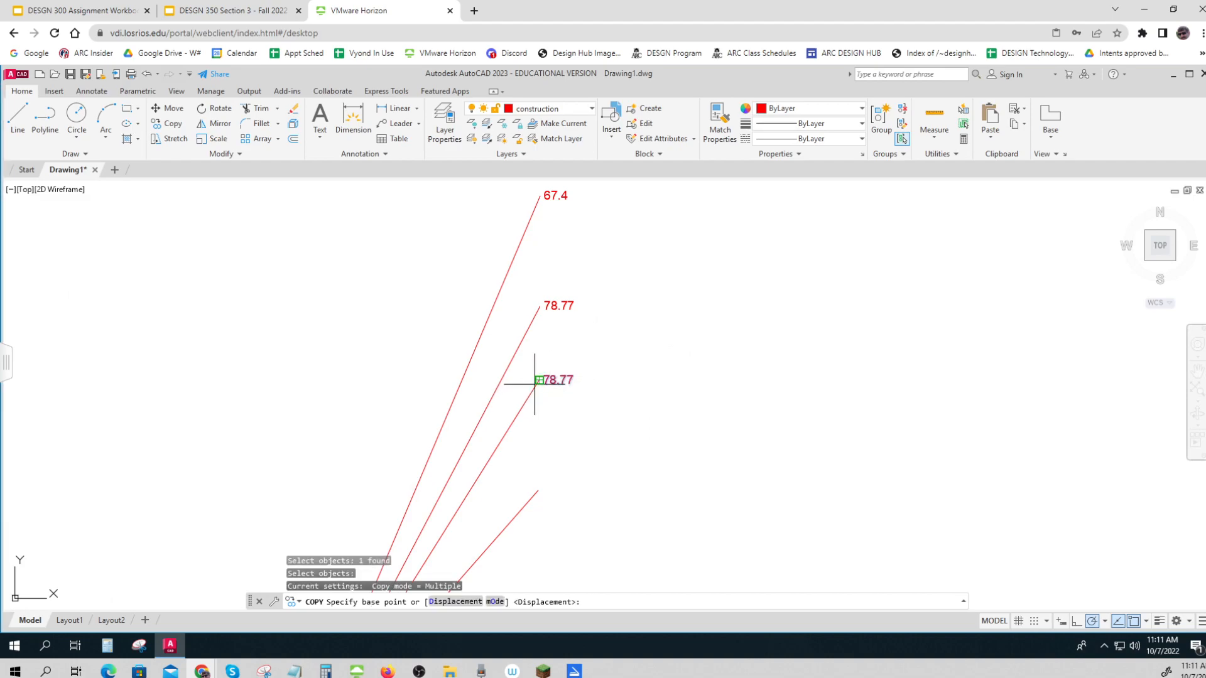
click(538, 380)
click(538, 490)
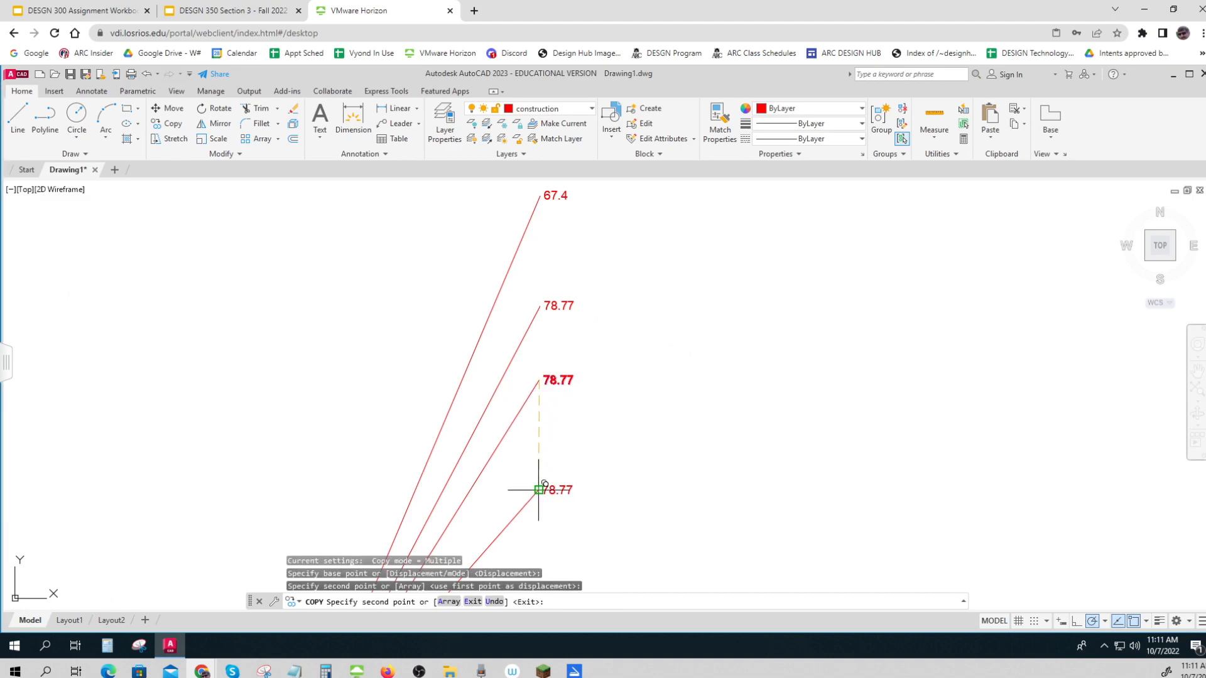
key(Return)
Change the label at the fourth line's endpoint to 59.33
double_click(557, 490)
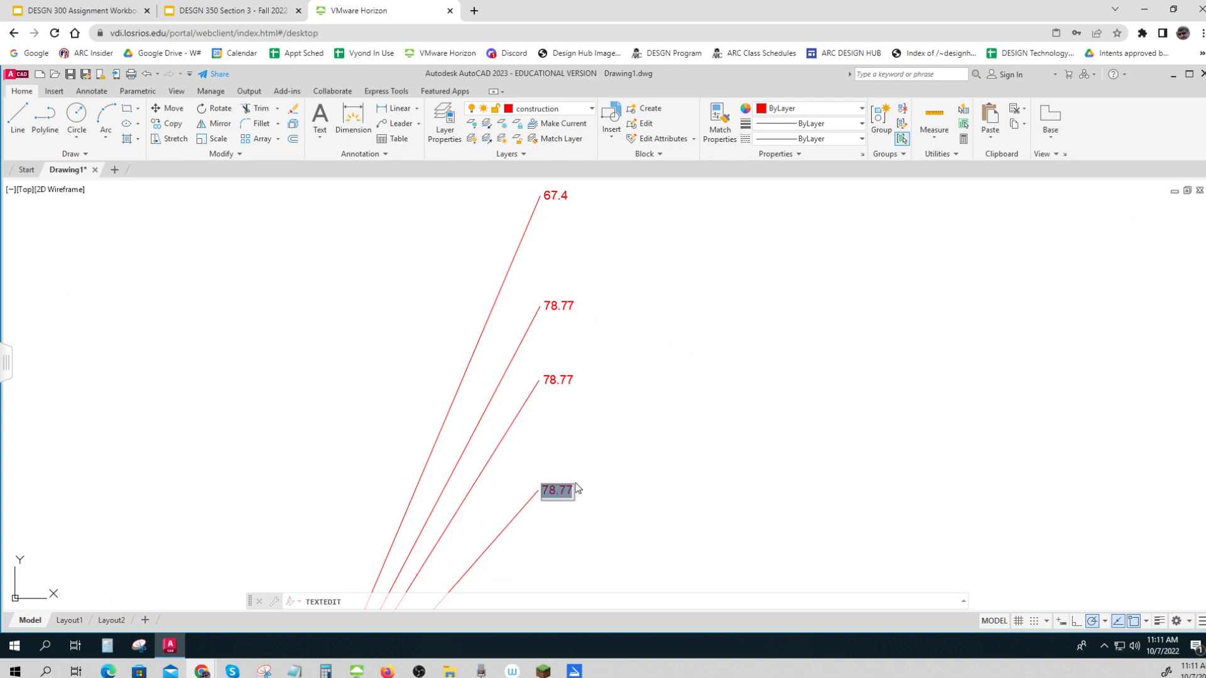
text(59.33)
key(Return)
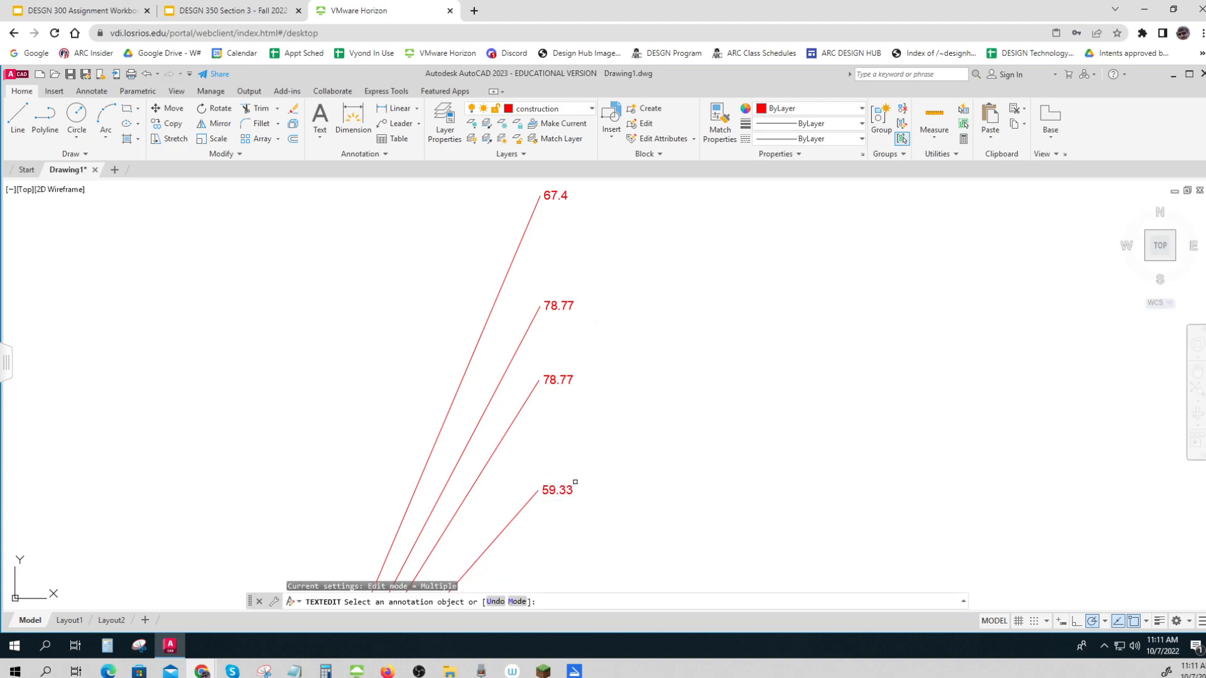
Create a blue layer named Survey Line and make it the current layer
scroll(910, 464, down, 3)
middle_drag(910, 463, 665, 433)
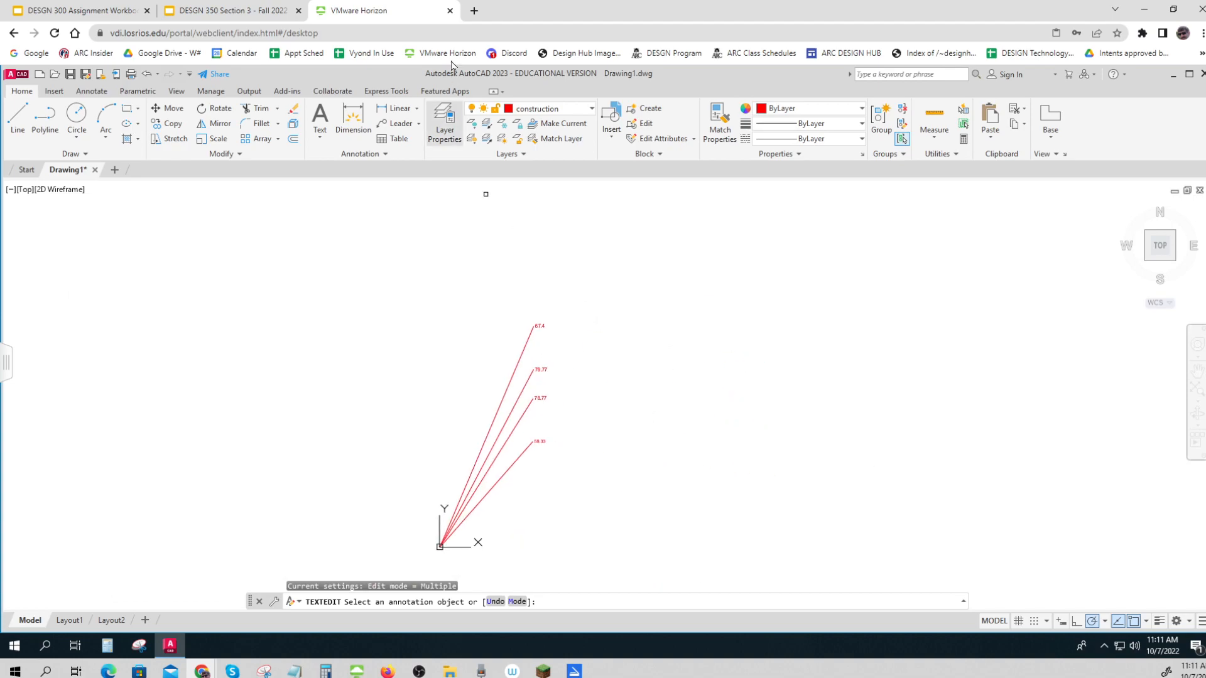
click(445, 123)
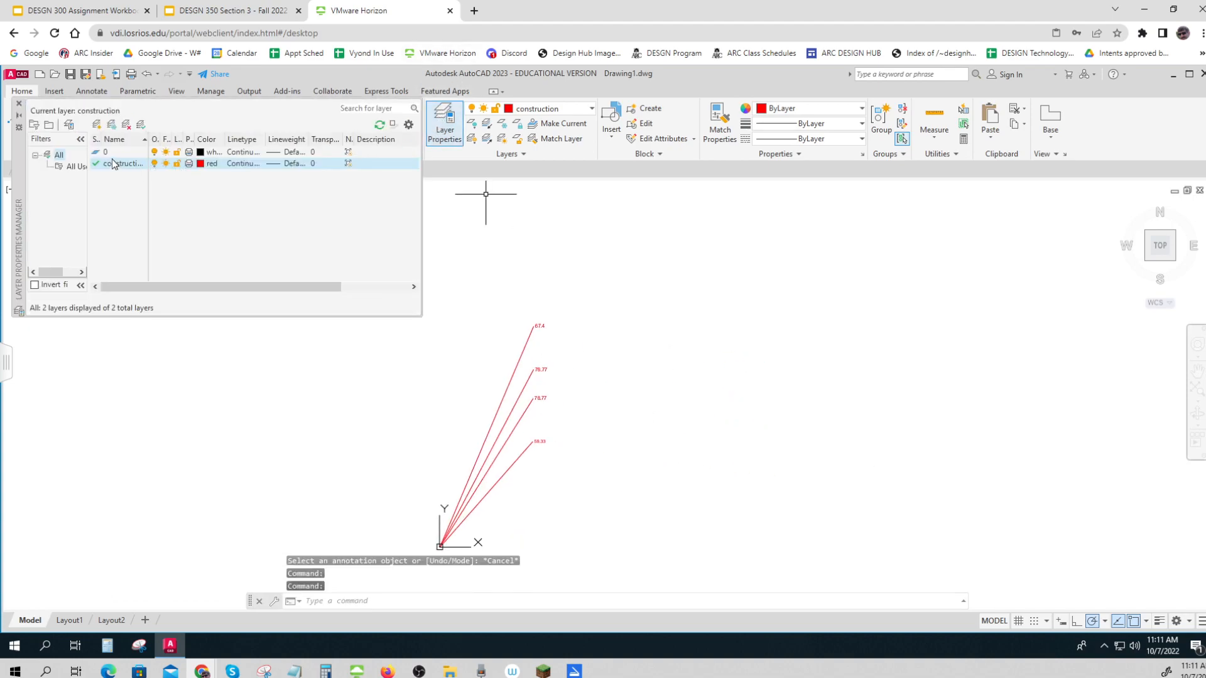
click(97, 125)
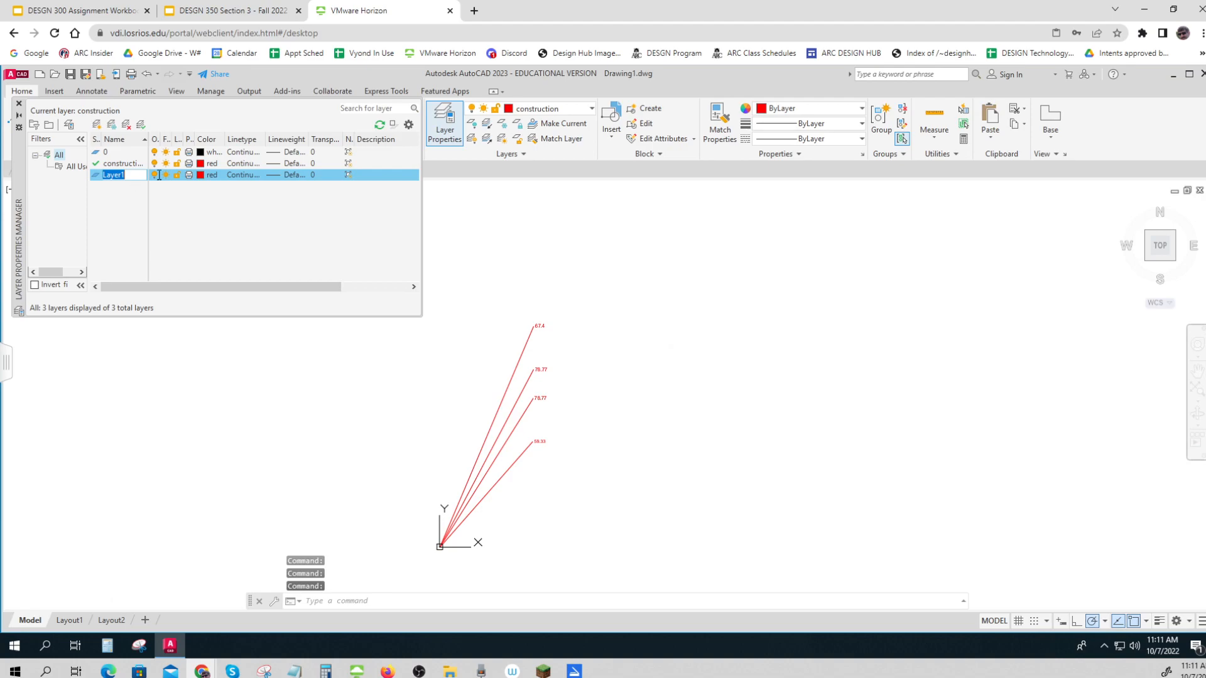
text(Survey Line)
click(201, 175)
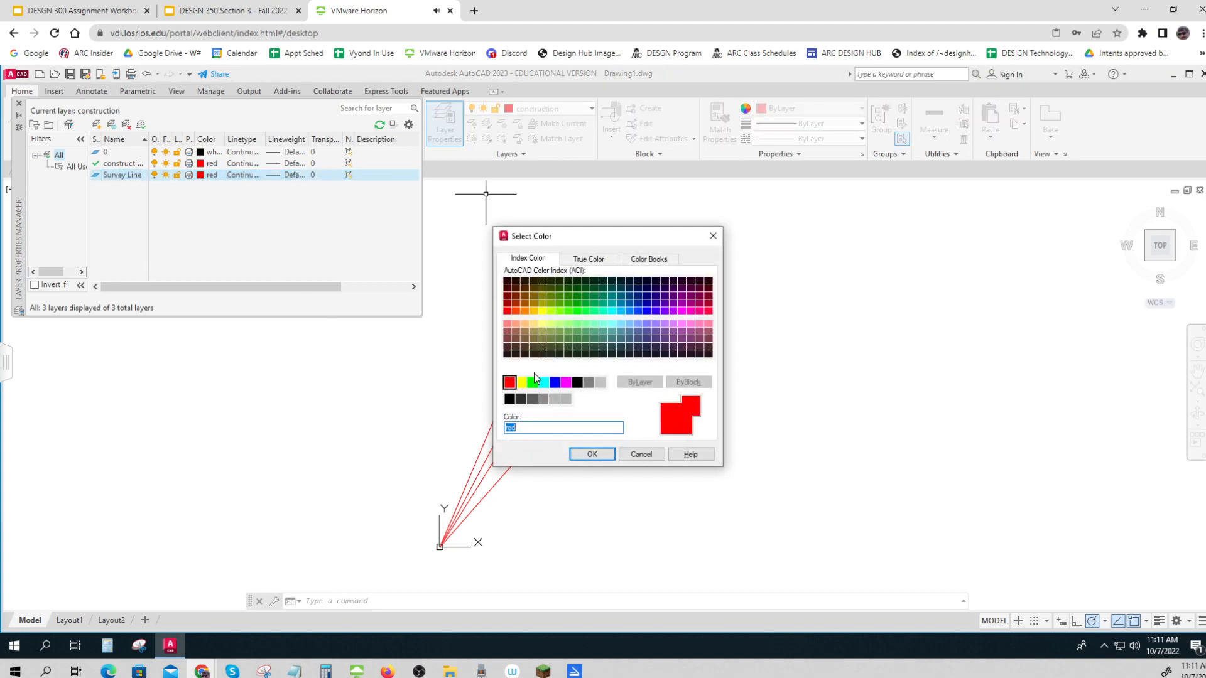
click(555, 382)
click(592, 454)
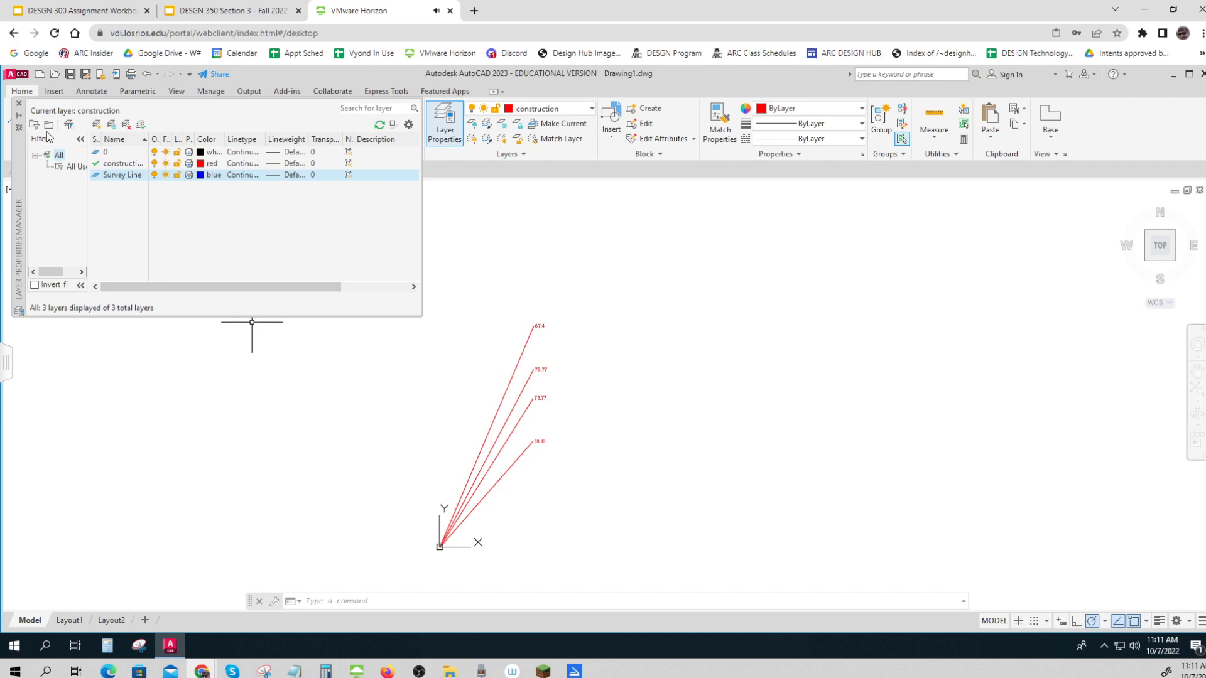
double_click(95, 175)
click(19, 104)
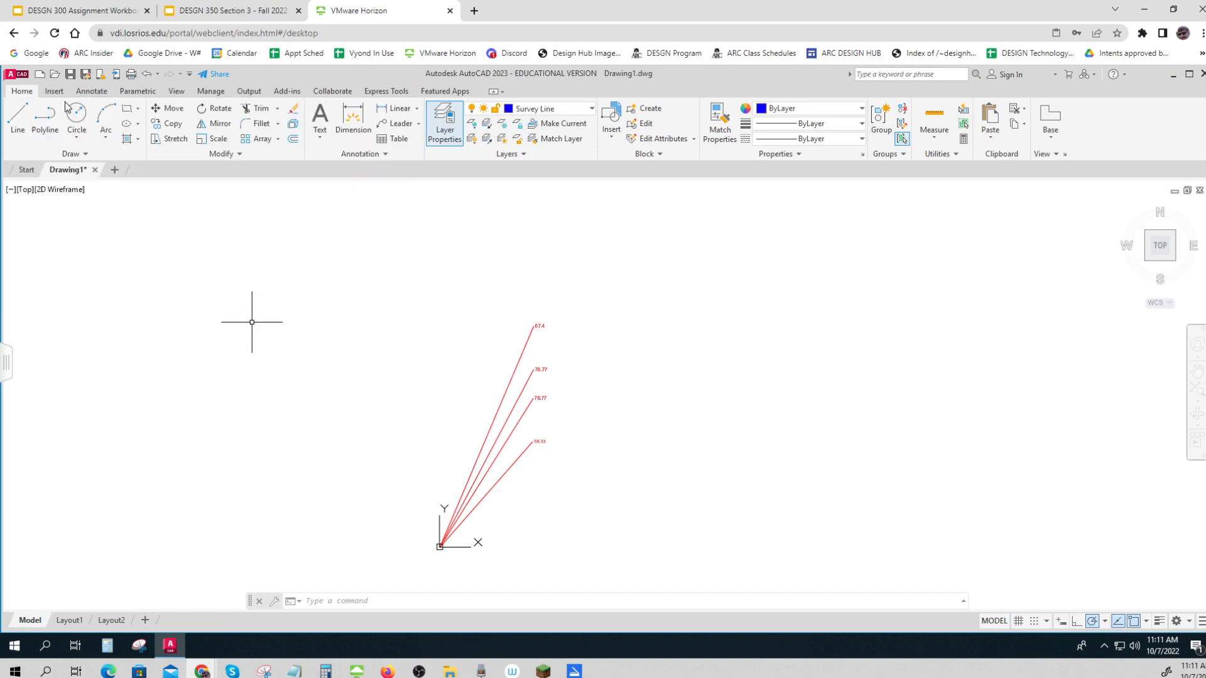
Draw a survey line from the endpoint labelled 59.33 up to the endpoint labelled 67.4
click(19, 116)
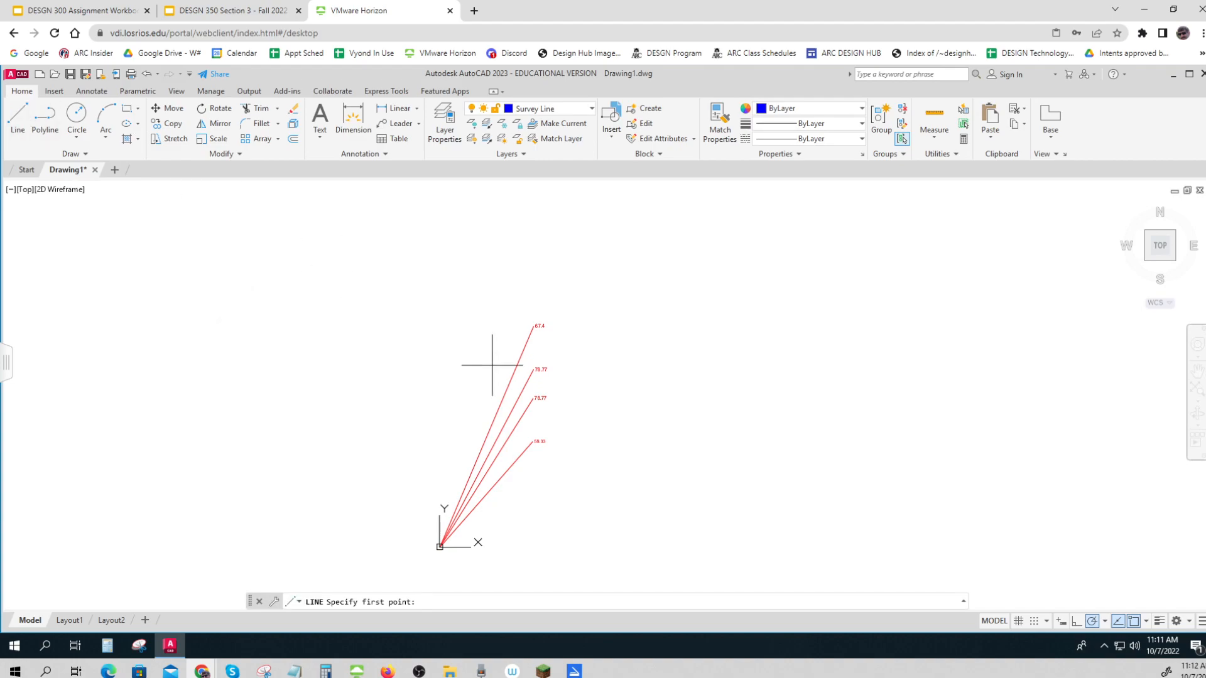
click(533, 441)
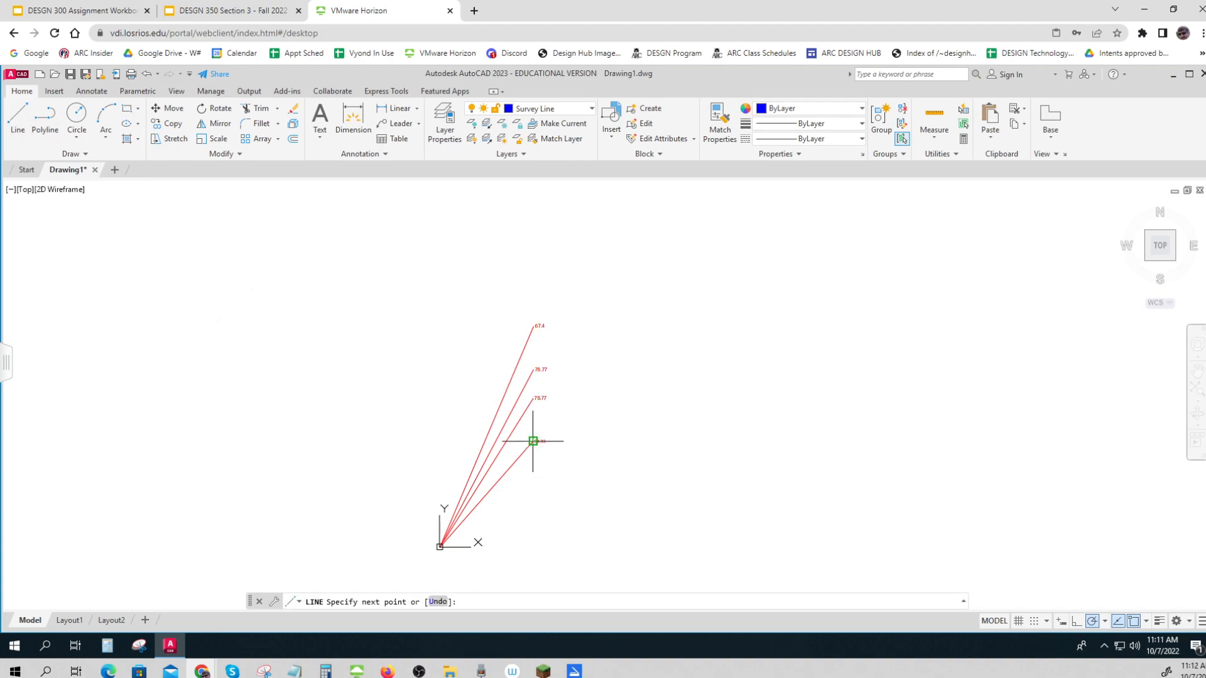
click(533, 326)
key(Return)
scroll(522, 358, up, 5)
scroll(555, 398, up, 3)
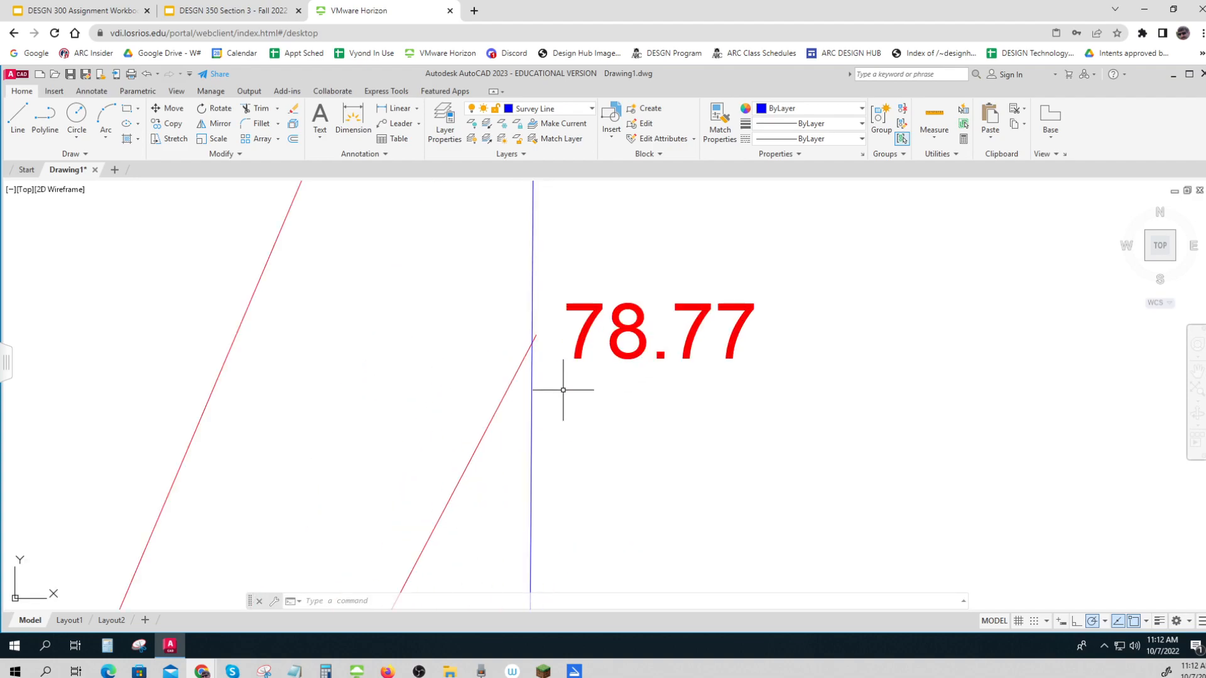
middle_drag(562, 392, 551, 182)
scroll(530, 476, down, 2)
scroll(539, 476, down, 2)
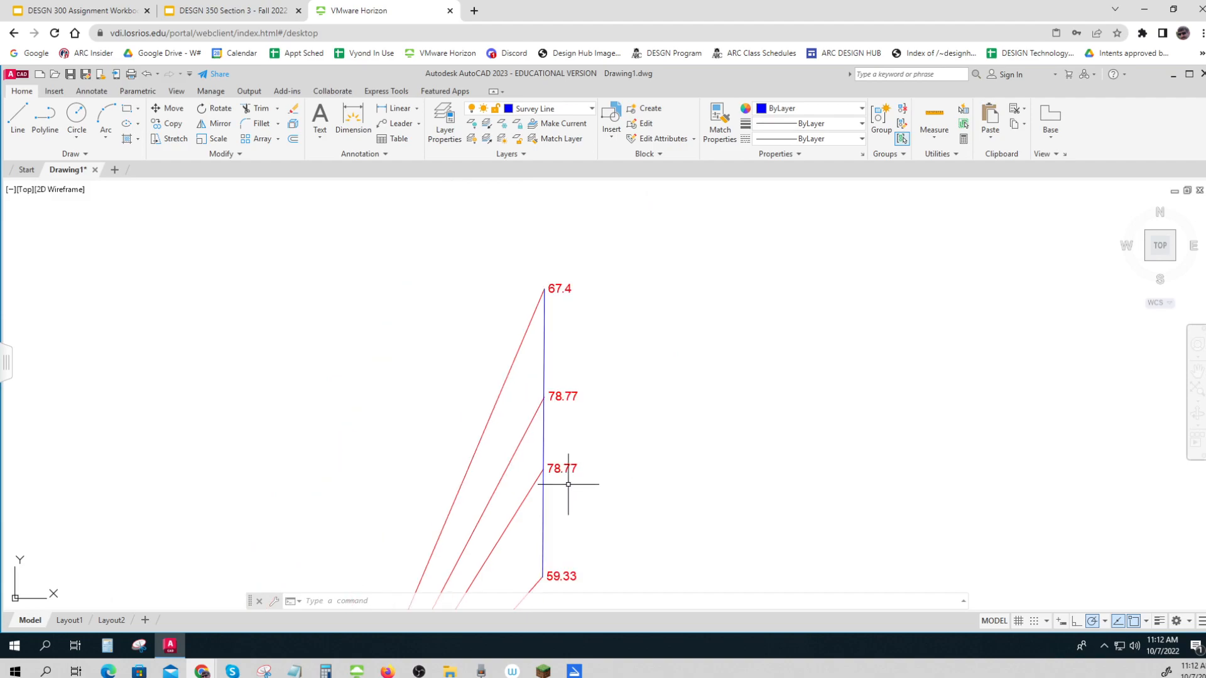
middle_drag(576, 493, 501, 447)
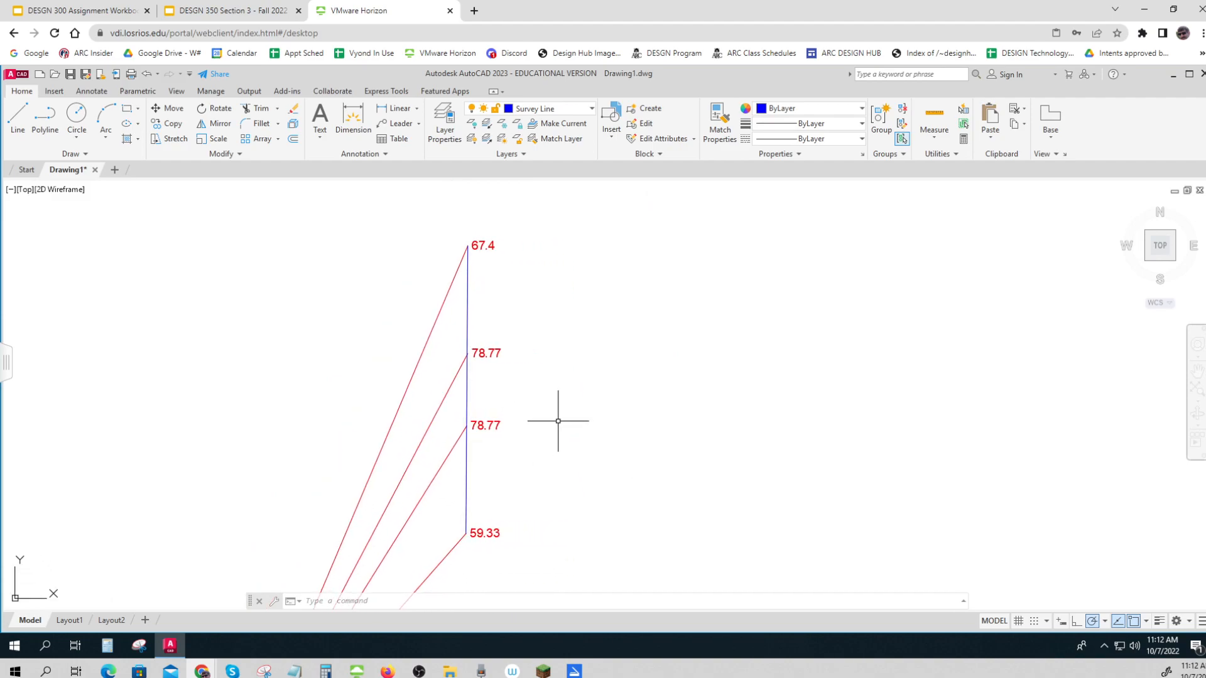
scroll(558, 421, down, 4)
middle_drag(557, 422, 546, 409)
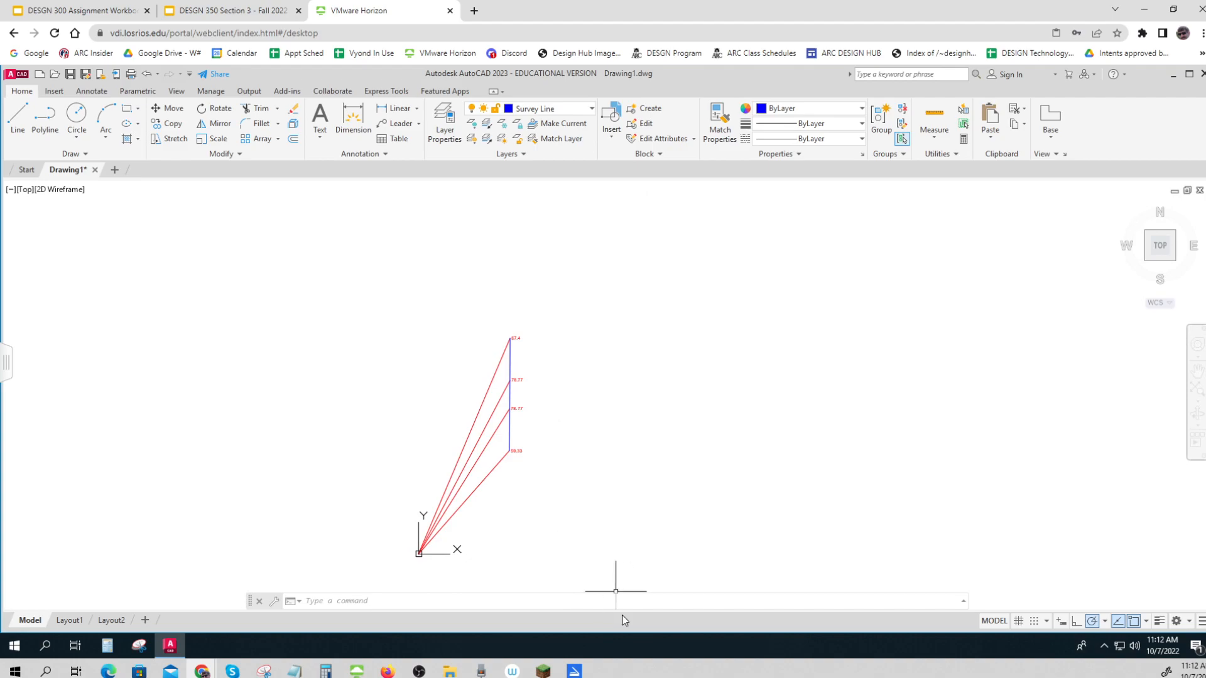
text(co)
key(Return)
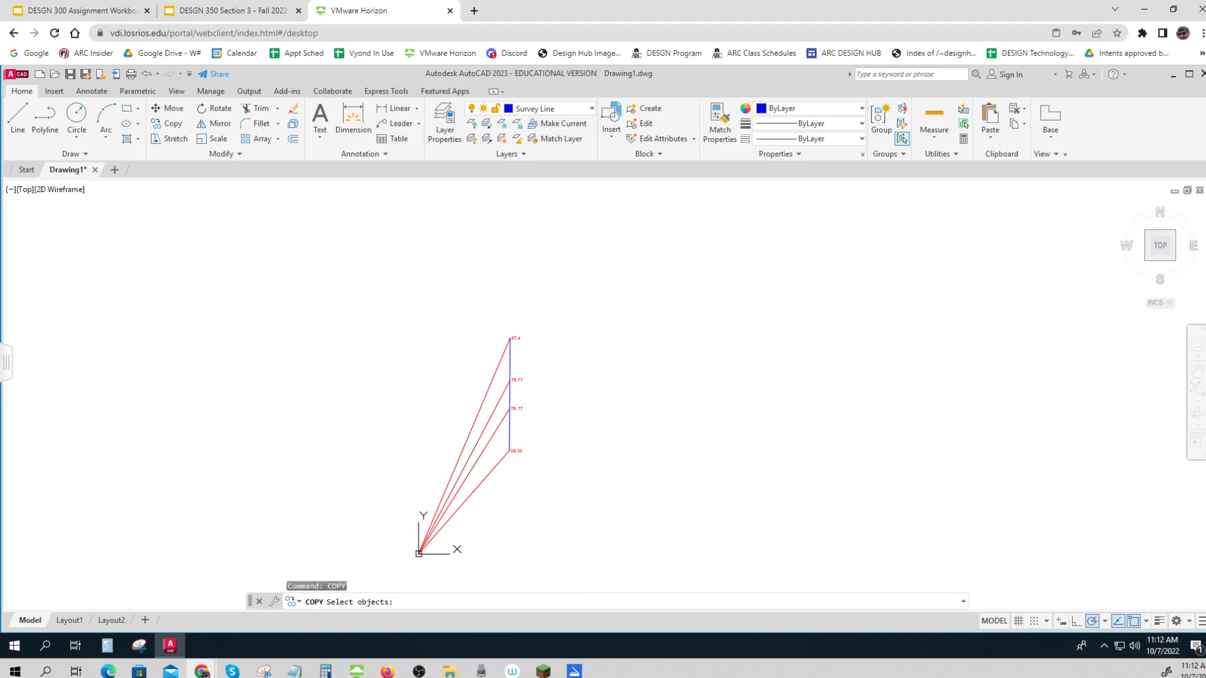
click(511, 438)
key(Return)
click(566, 444)
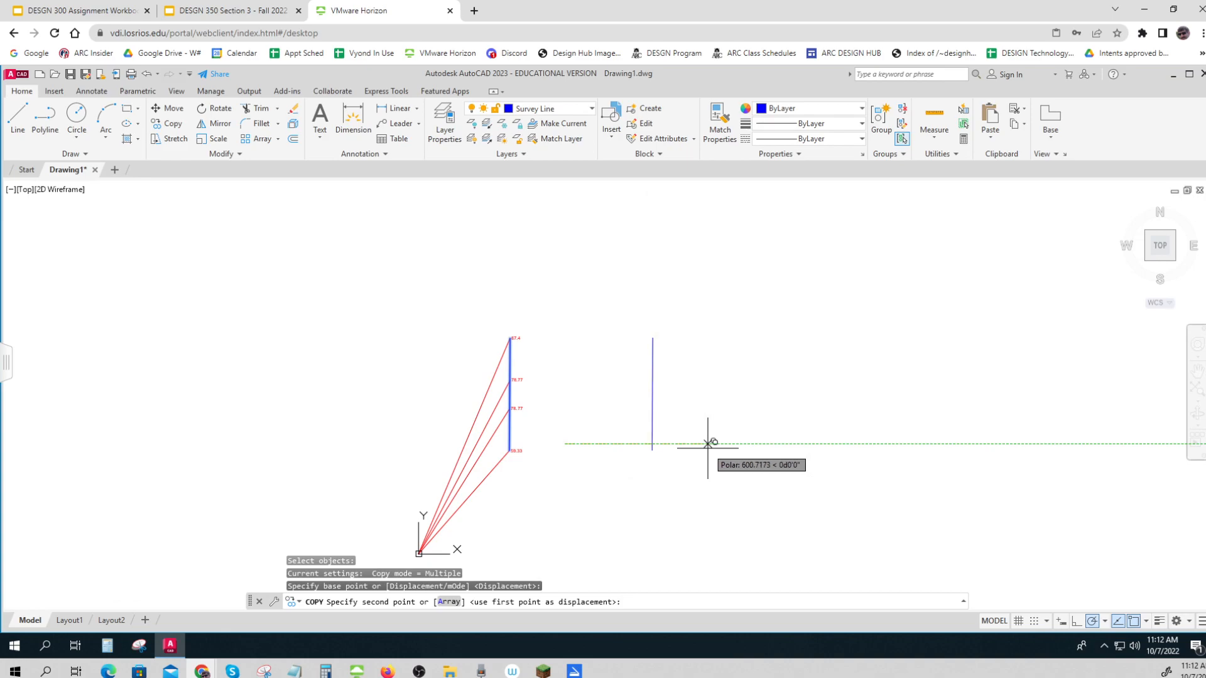
key(Escape)
Copy the blue survey line together with its four elevation labels horizontally about 366 units to the right of the original
text(copy)
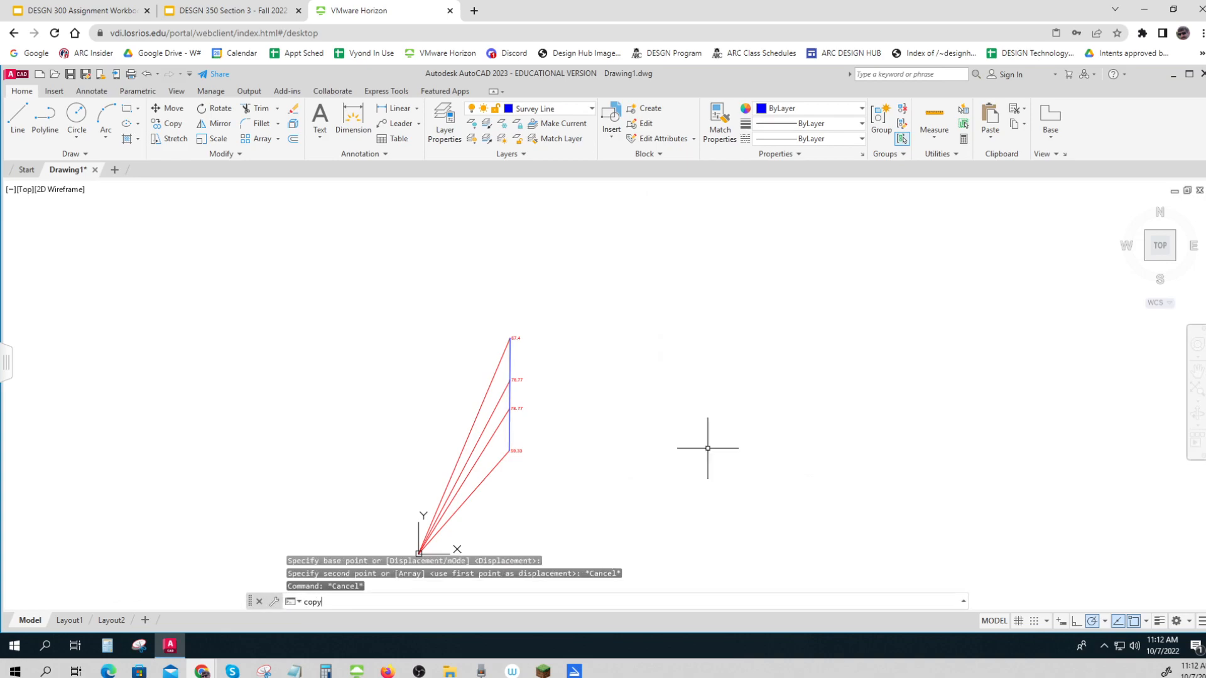
key(Return)
click(503, 328)
click(541, 483)
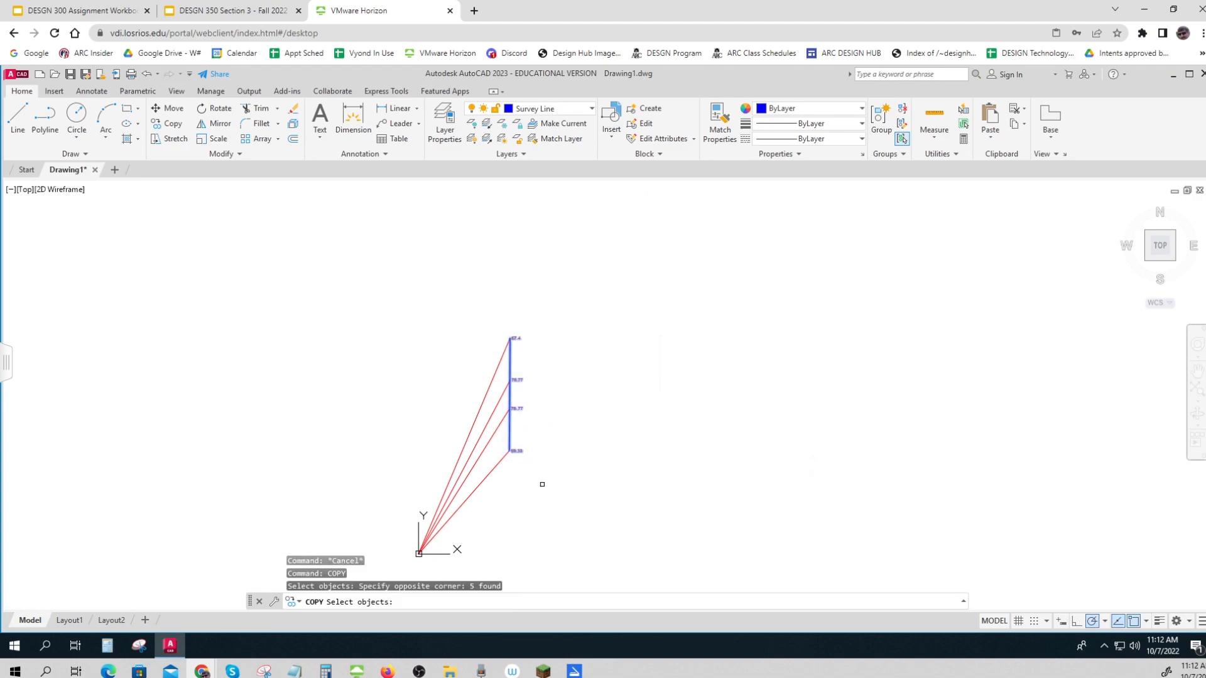
key(Return)
click(547, 491)
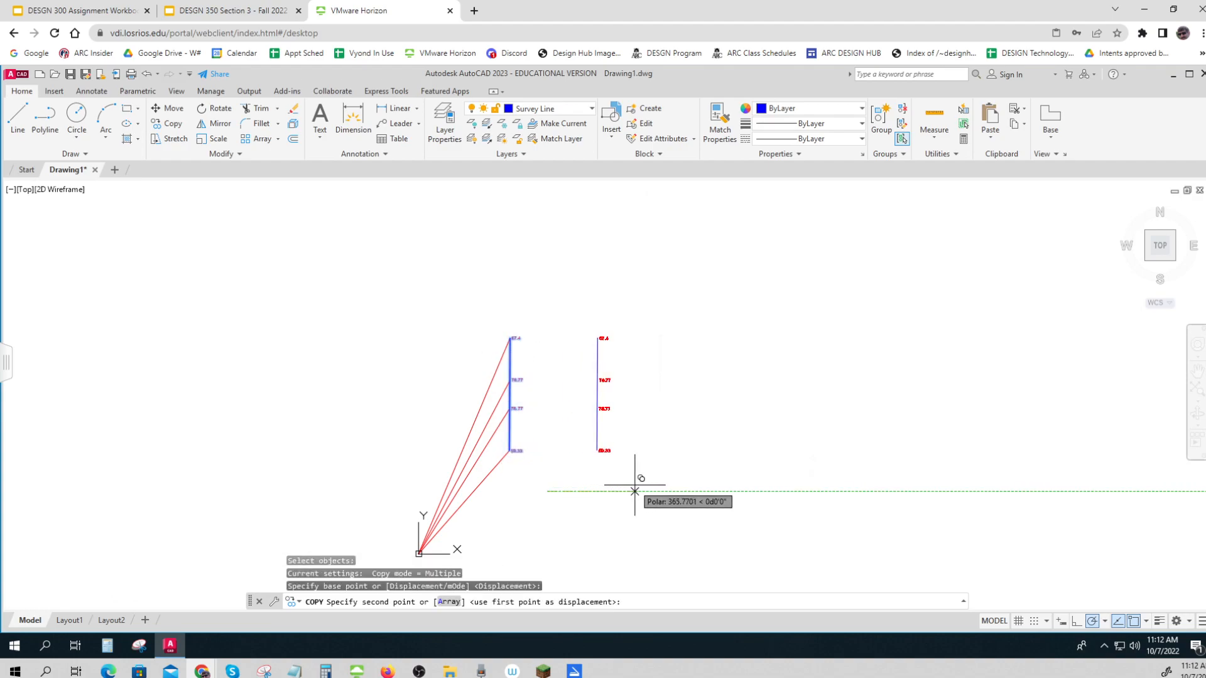
click(635, 491)
key(Escape)
key(Escape)
Offset the copied survey line to the right five times in succession, spacing the parallel lines 20 units apart
scroll(592, 415, up, 4)
middle_drag(592, 415, 560, 408)
scroll(558, 415, up, 2)
scroll(560, 415, down, 2)
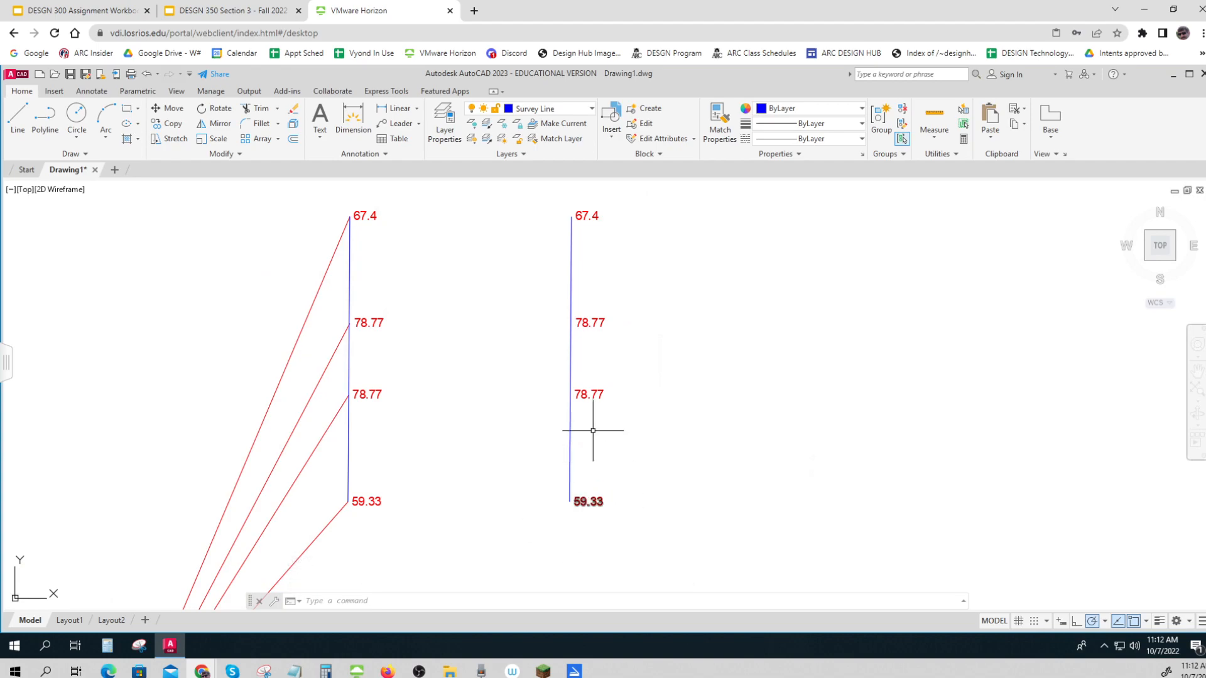
key(ctrl)
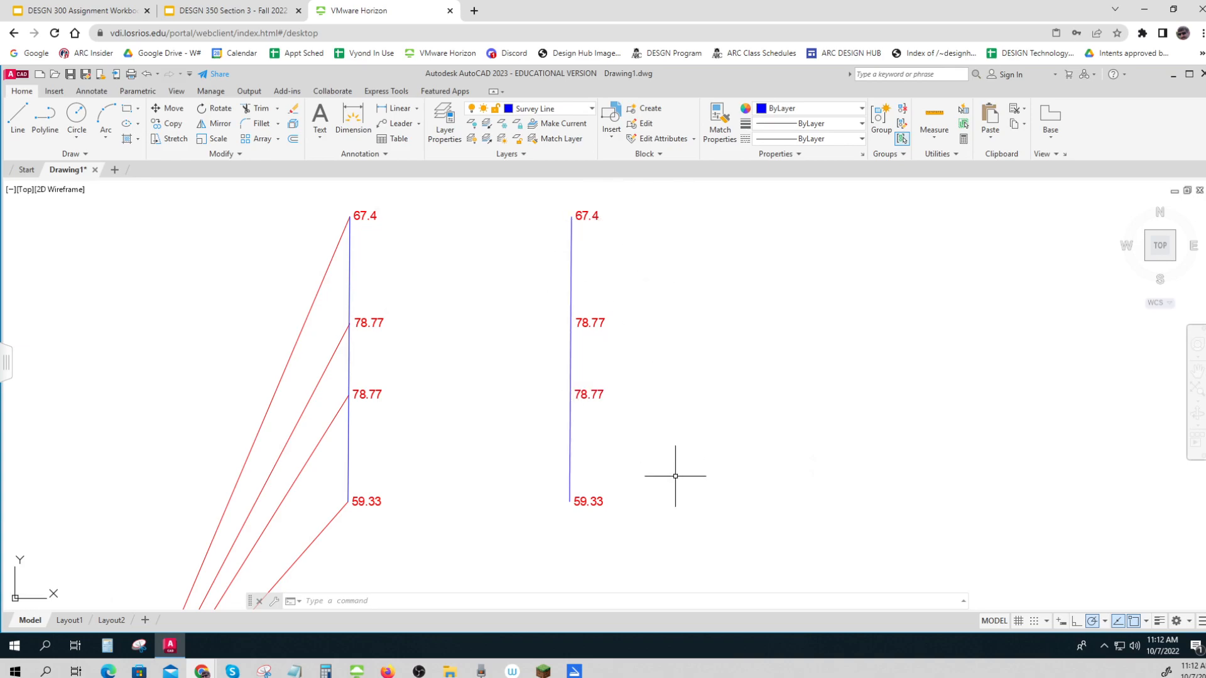
text(offset)
key(Return)
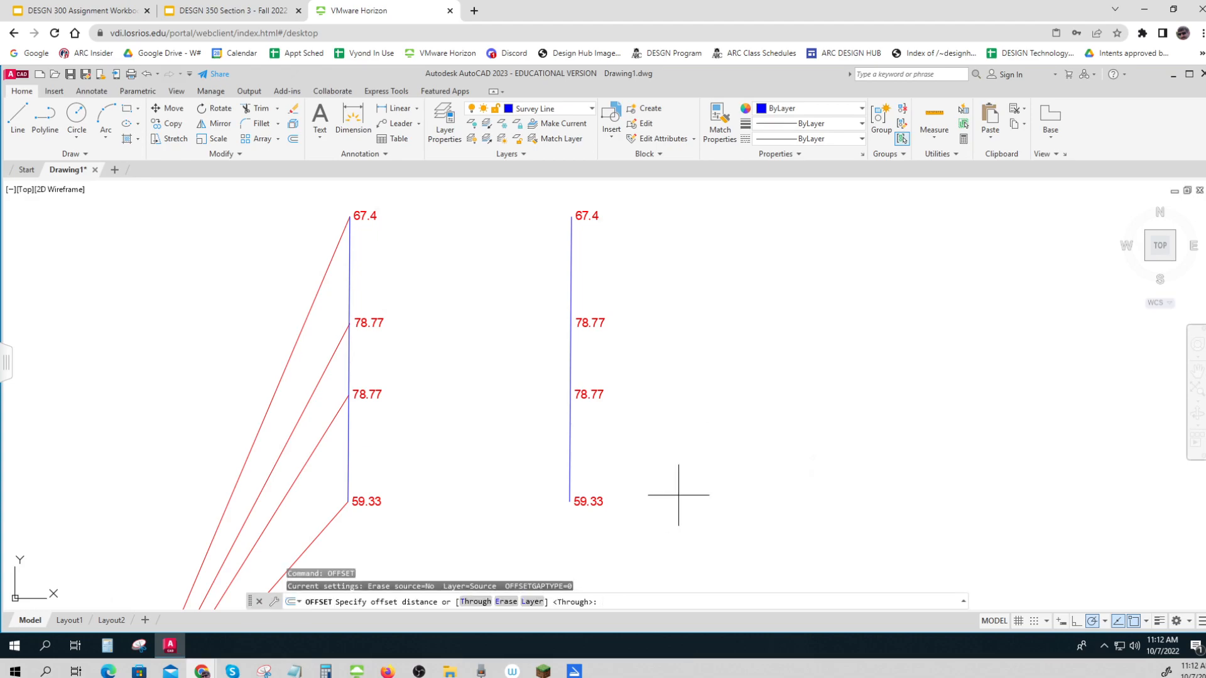
click(570, 483)
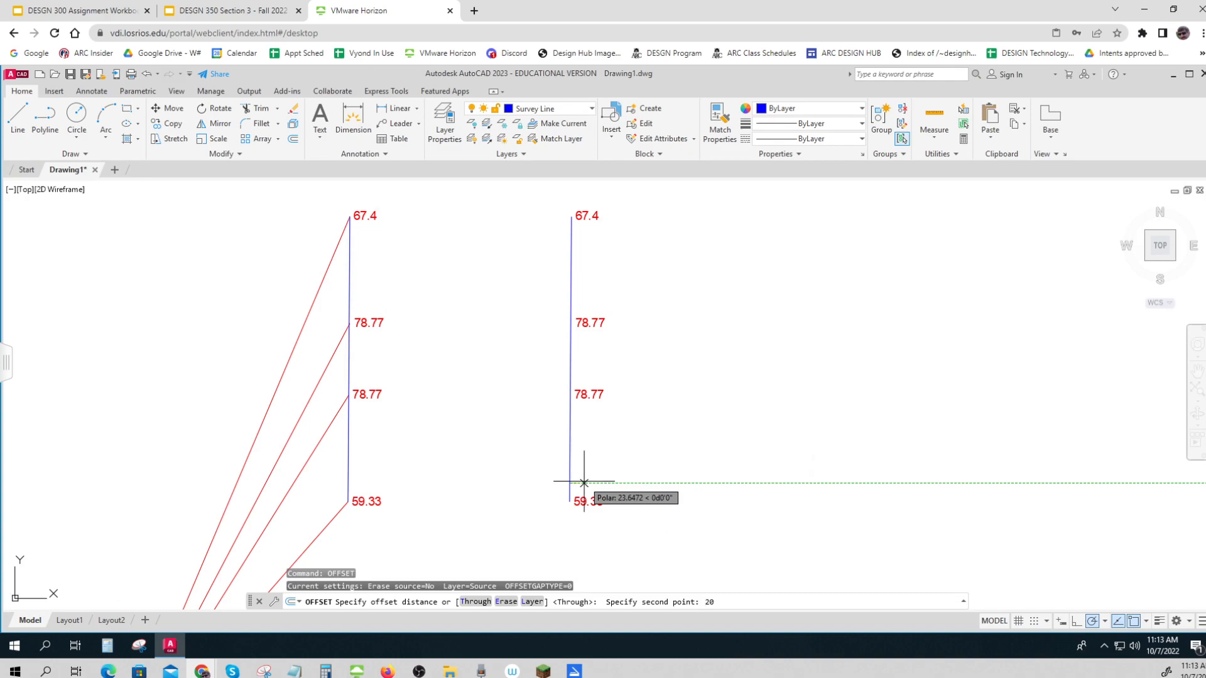
key(Return)
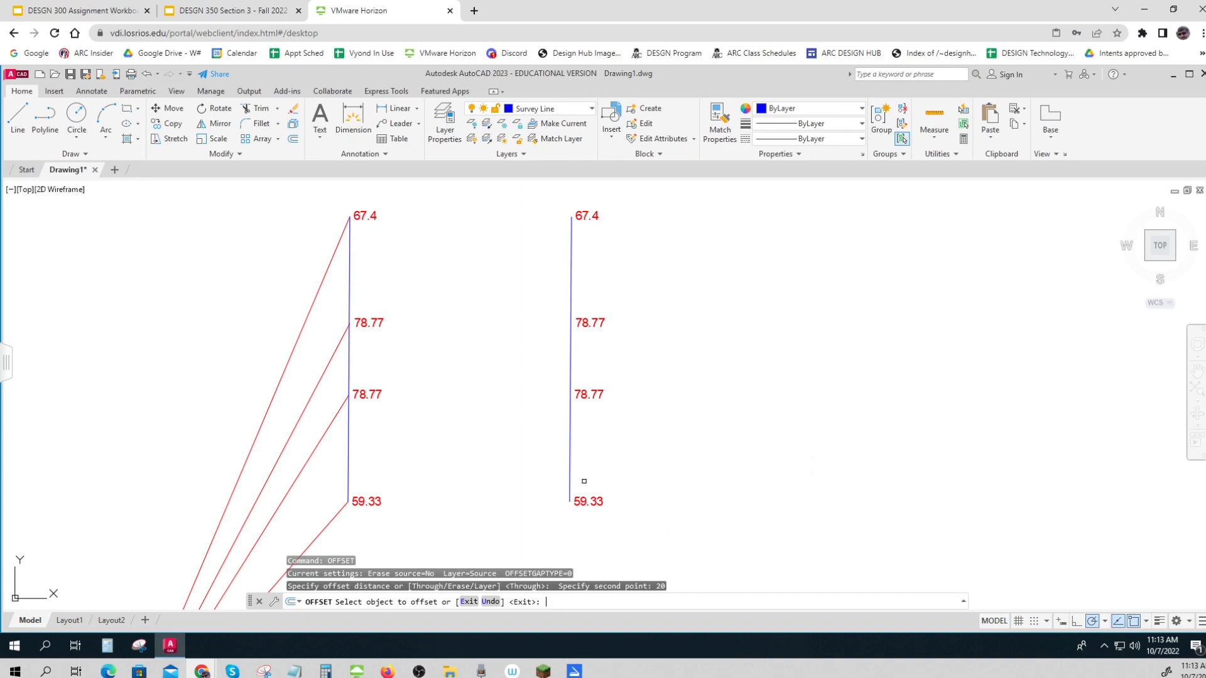
click(571, 480)
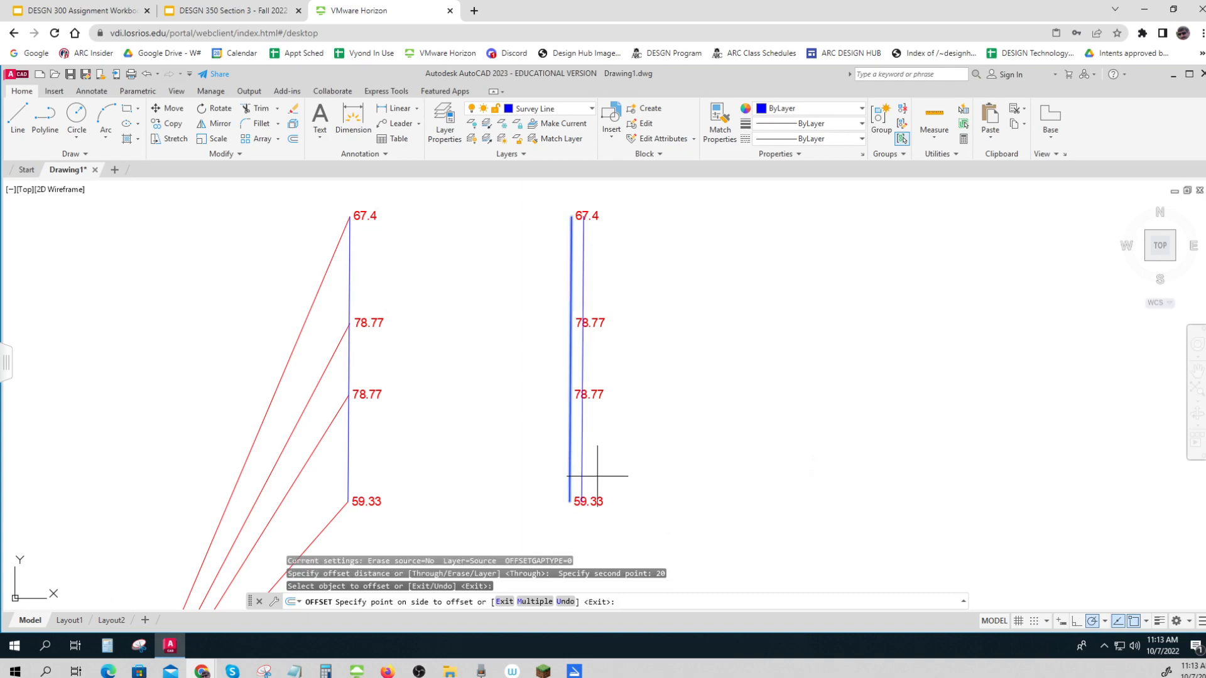
click(581, 475)
click(581, 474)
click(646, 463)
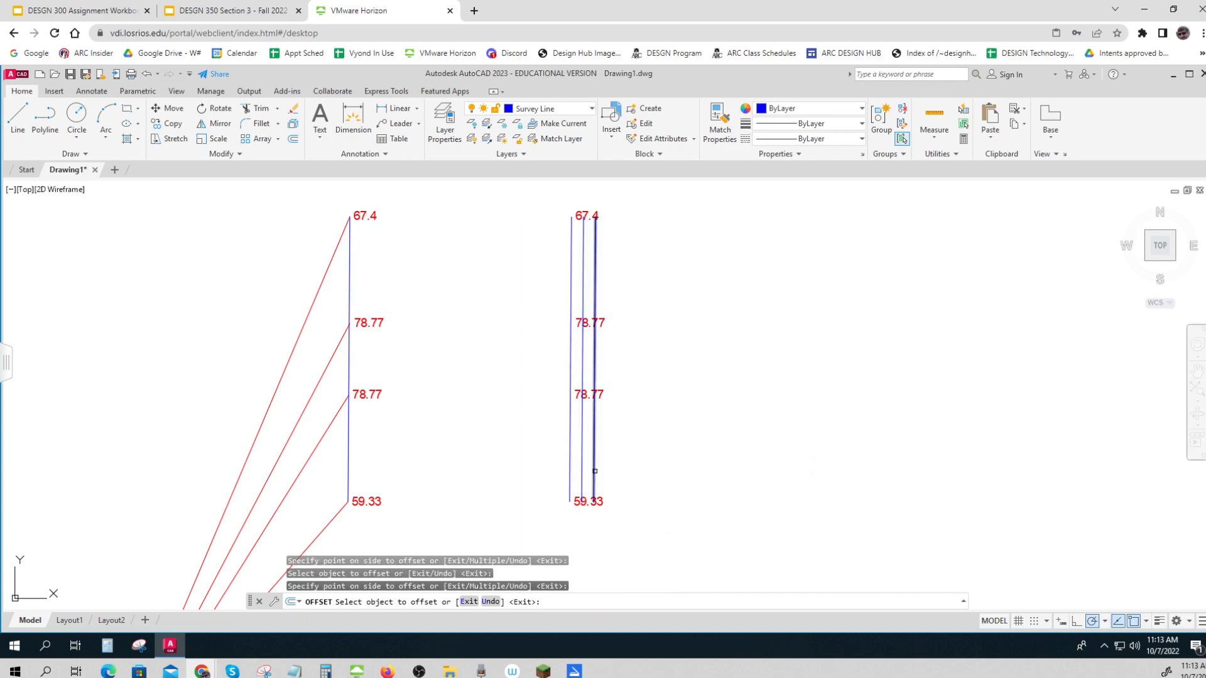
click(595, 468)
click(626, 467)
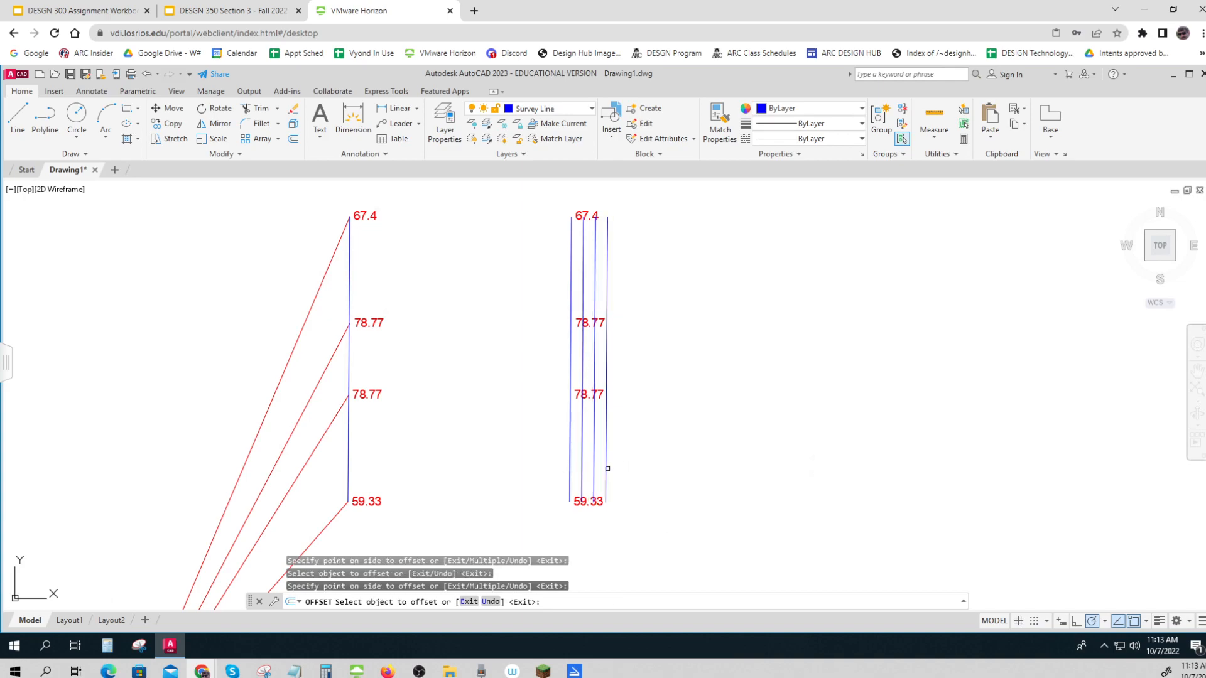
click(607, 469)
click(660, 468)
click(620, 477)
click(652, 480)
key(Escape)
key(Escape)
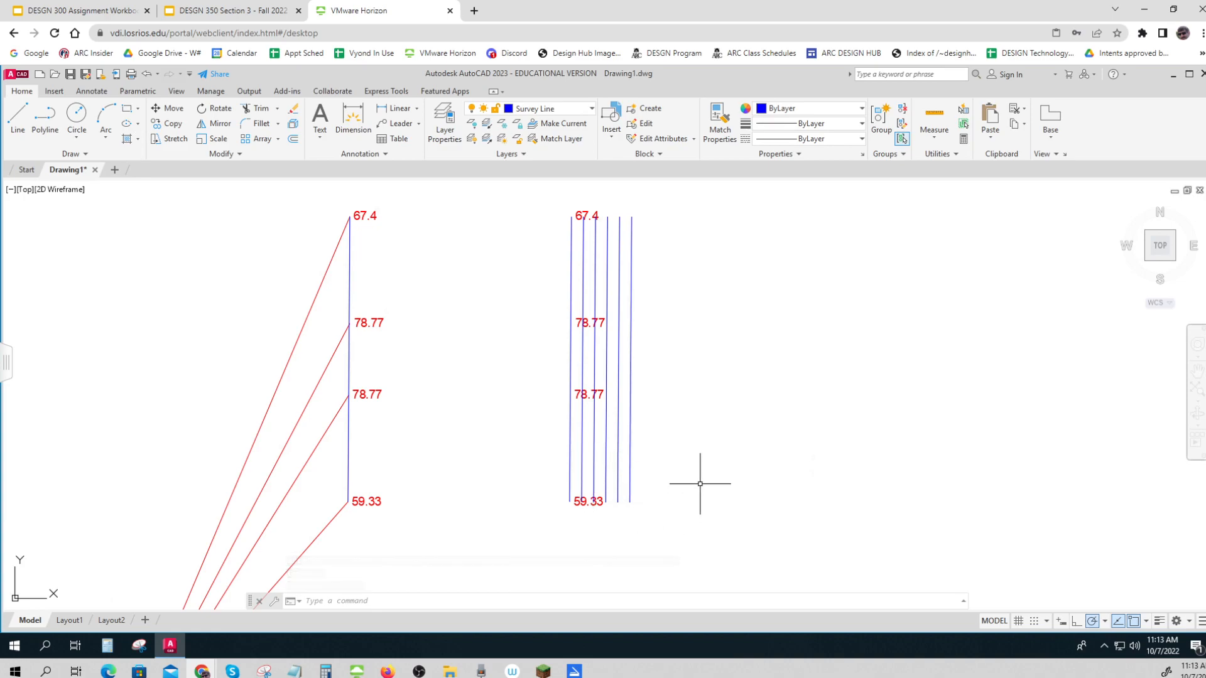
Set the Offset distance to 10 units and leave the command without offsetting any of the parallel lines
scroll(700, 484, down, 3)
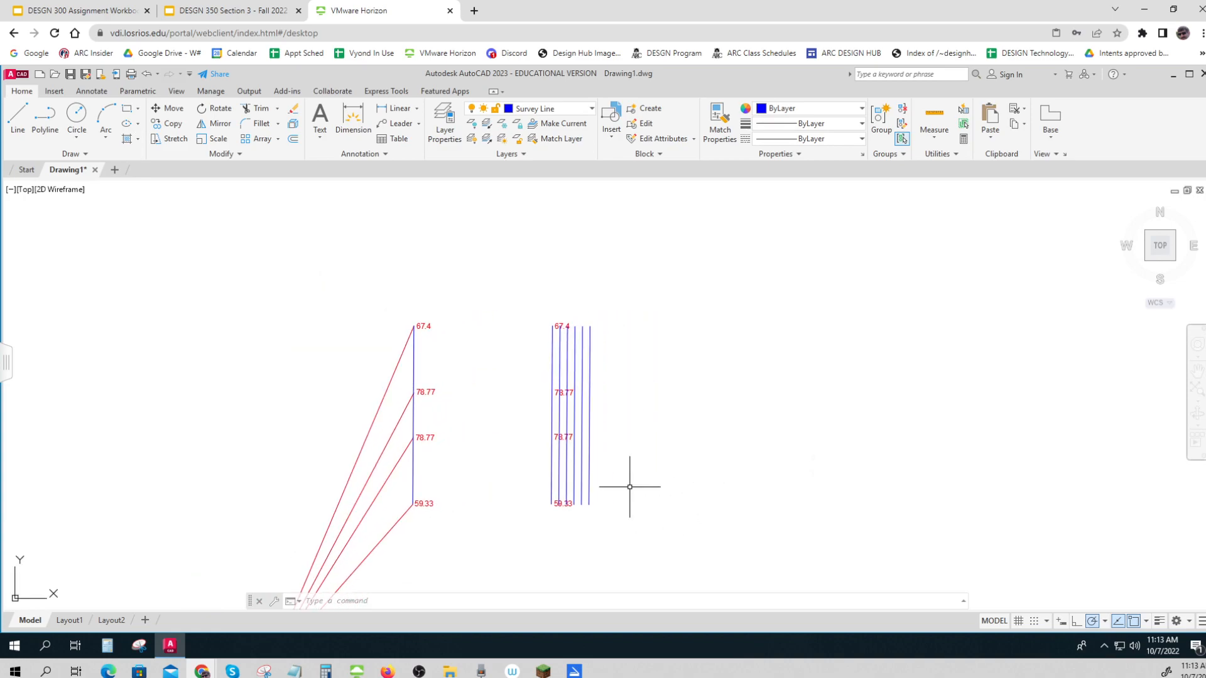
scroll(613, 472, up, 2)
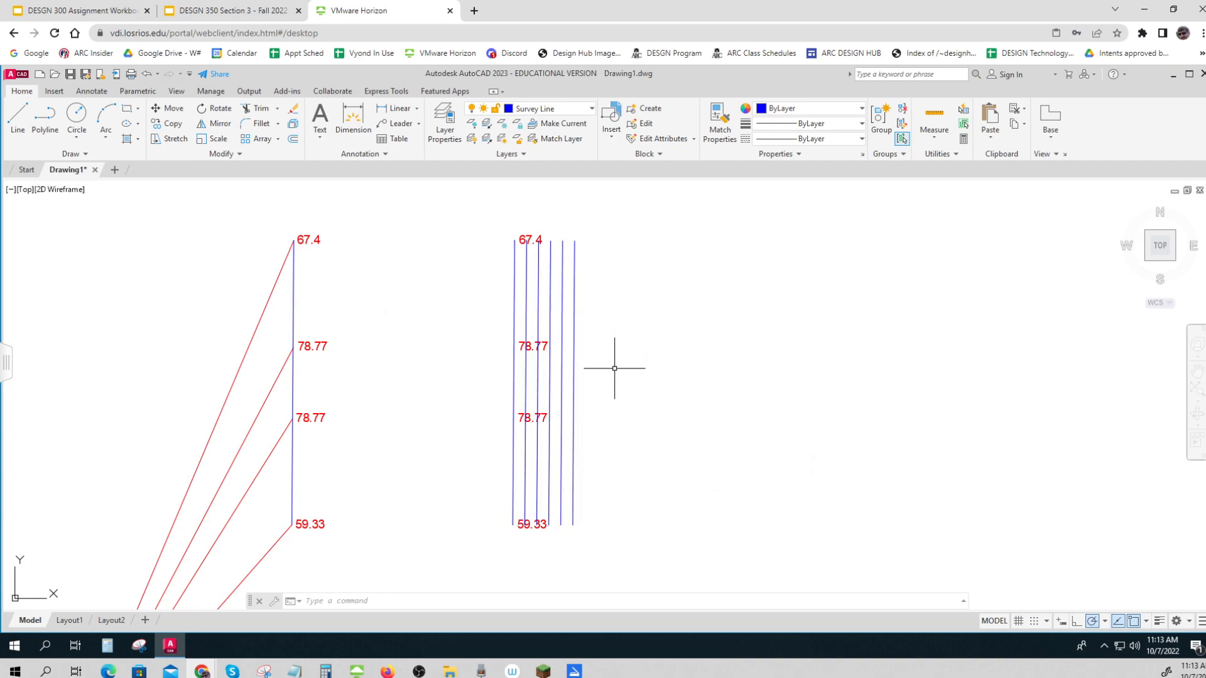
click(611, 491)
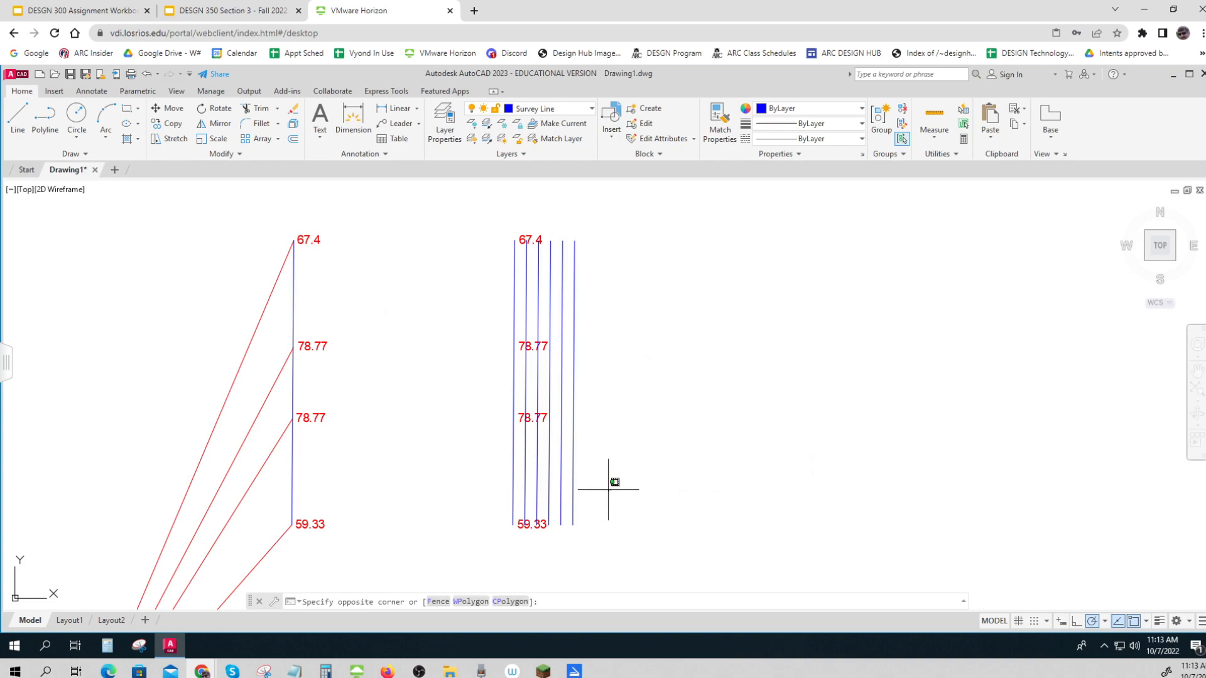
click(523, 457)
text(offset)
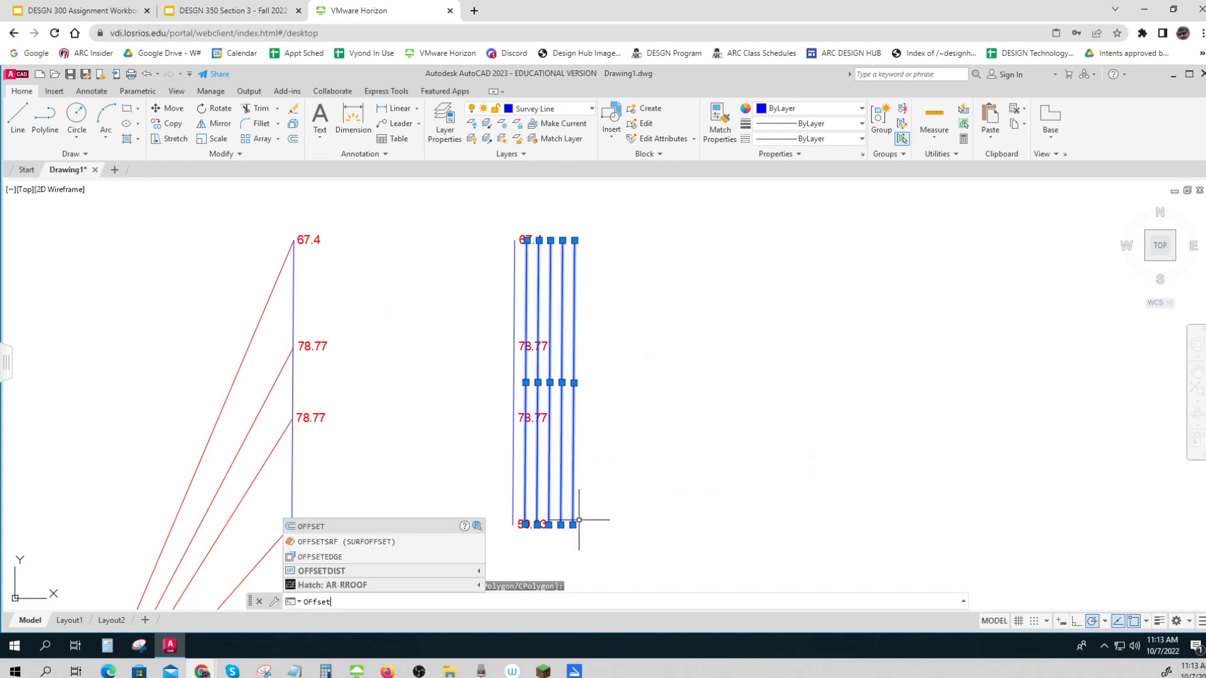
key(Return)
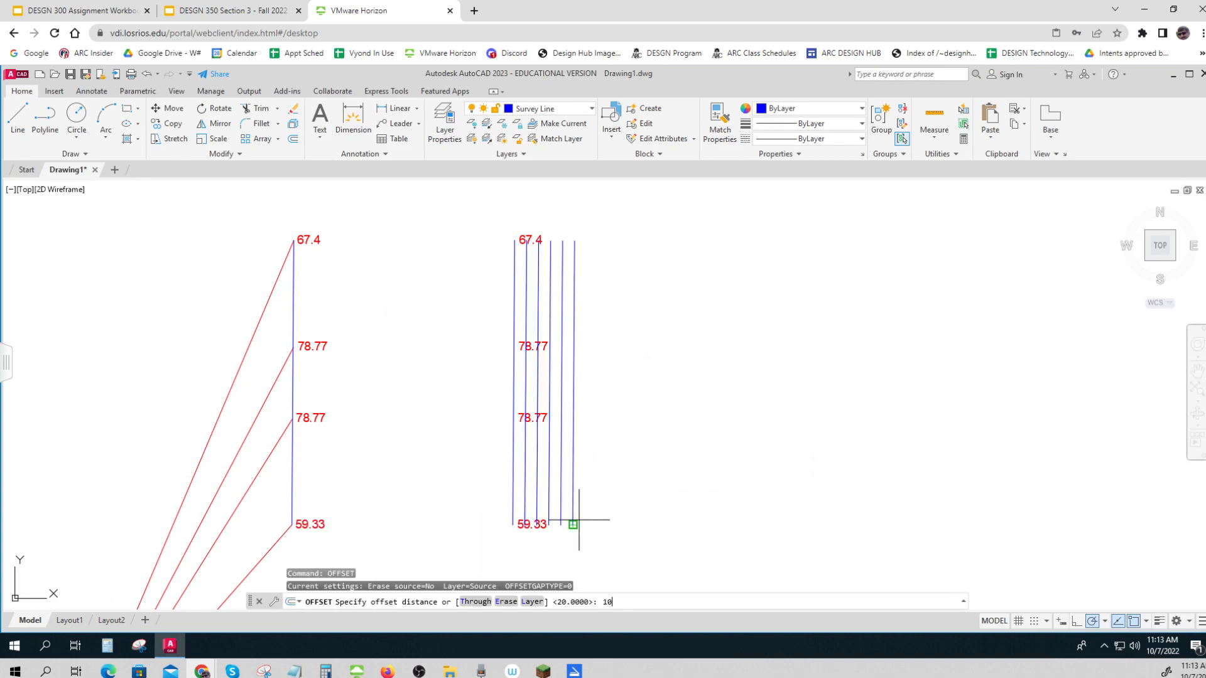
text(10)
key(Return)
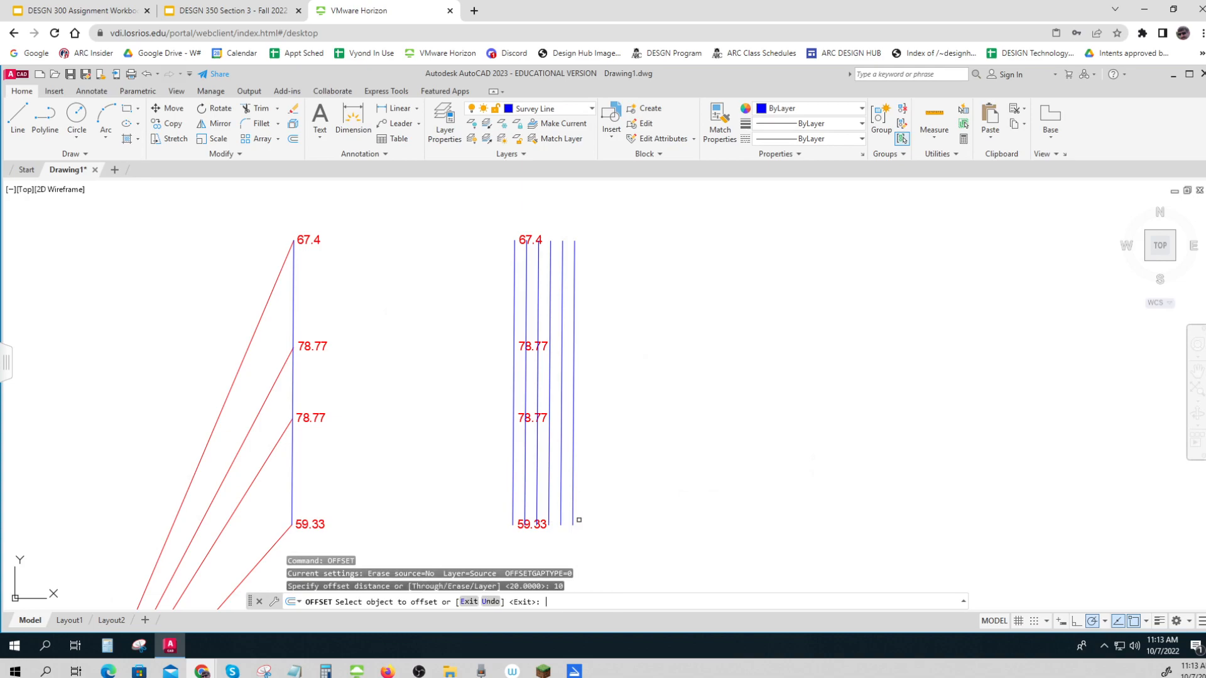
key(Escape)
key(Escape)
key(Escape)
Delete the five parallel offset lines to the right of the copied survey line
click(614, 519)
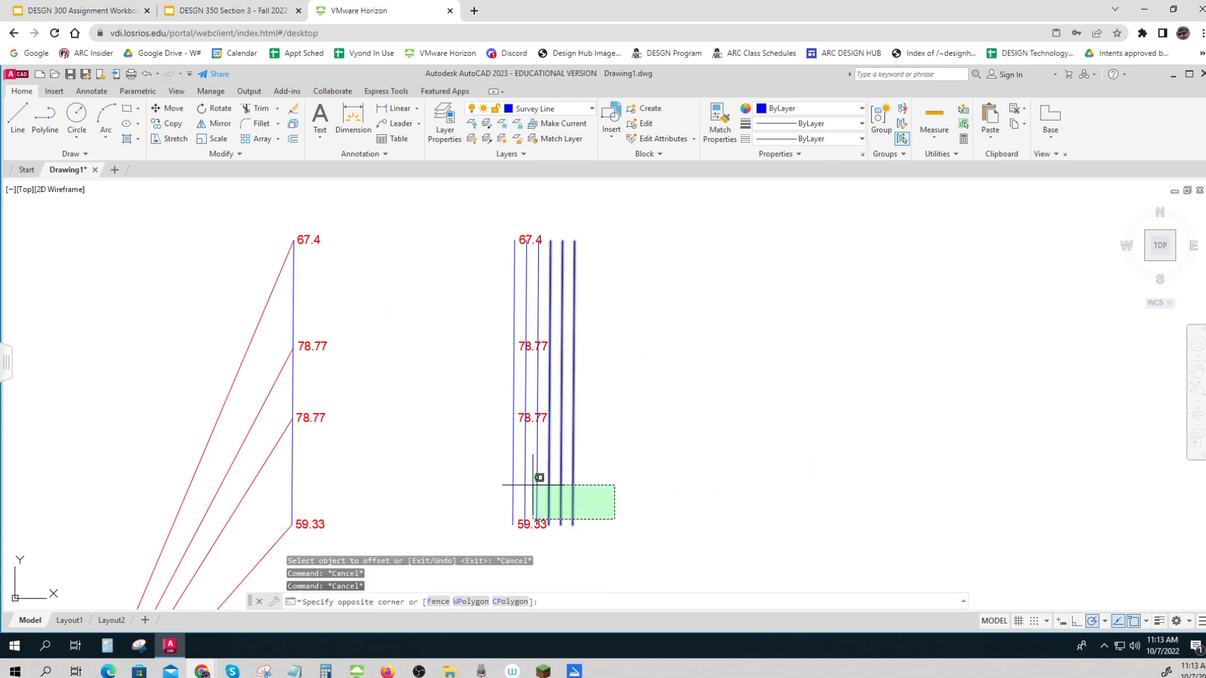
click(529, 476)
key(Delete)
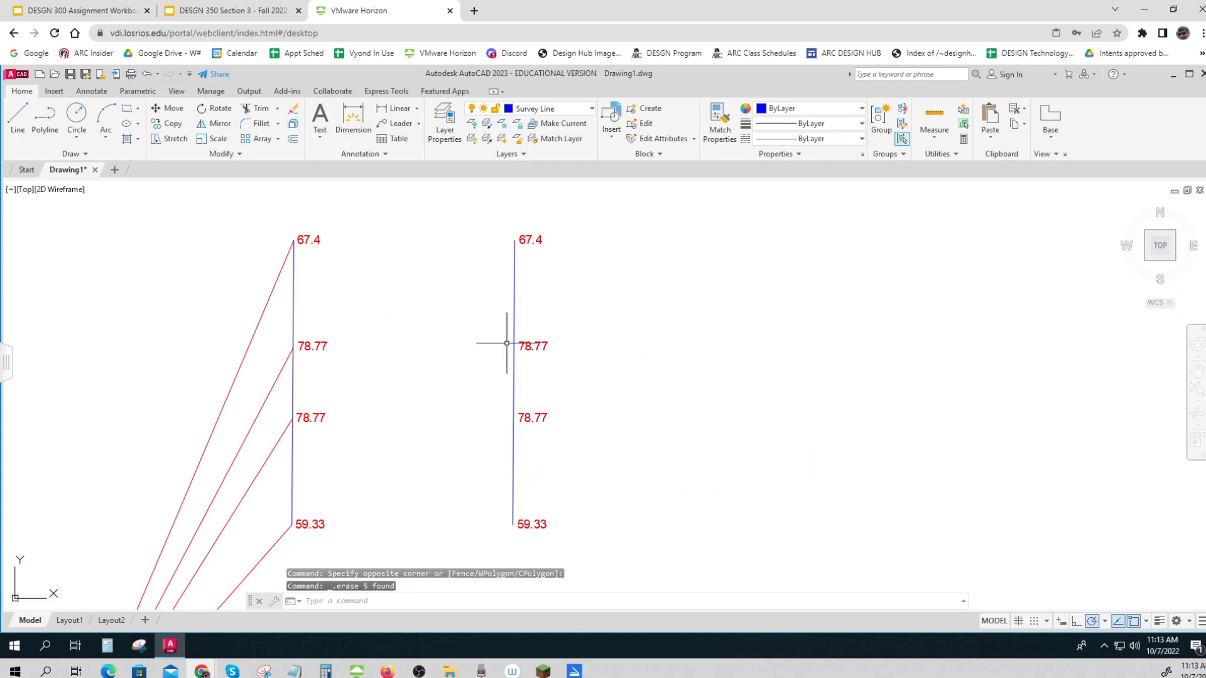
Offset the copied survey line to the right five times in succession, spacing the parallel lines 10 units apart
text(offset)
key(Return)
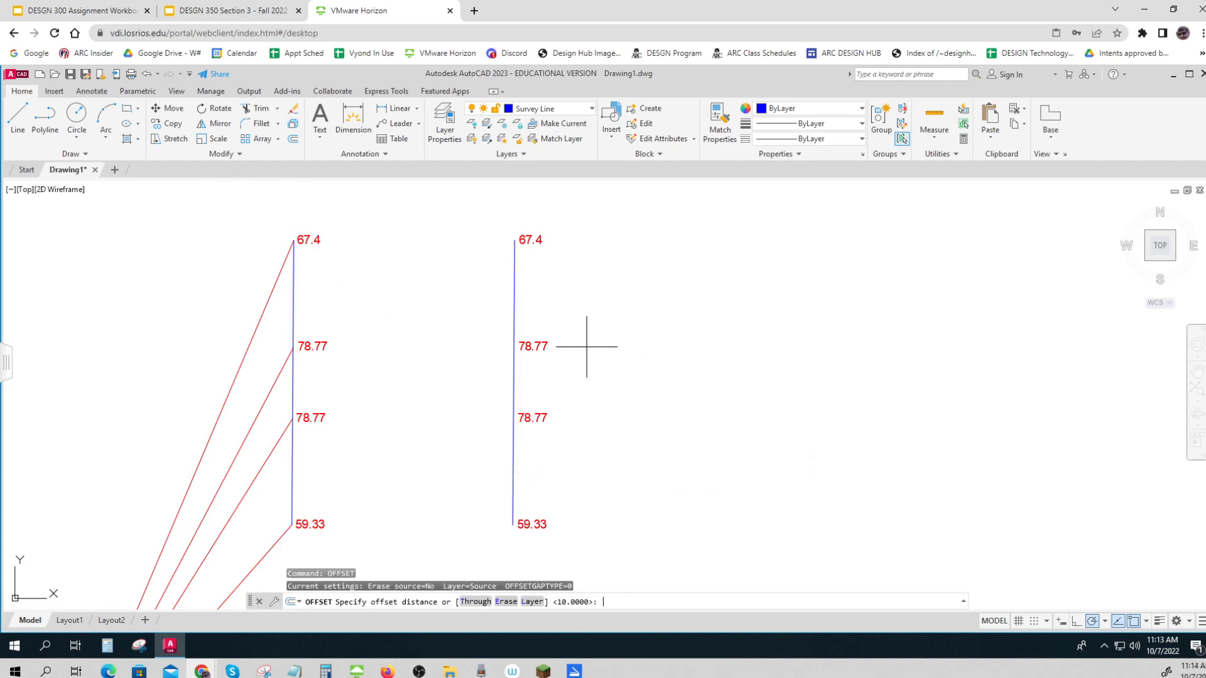
key(Return)
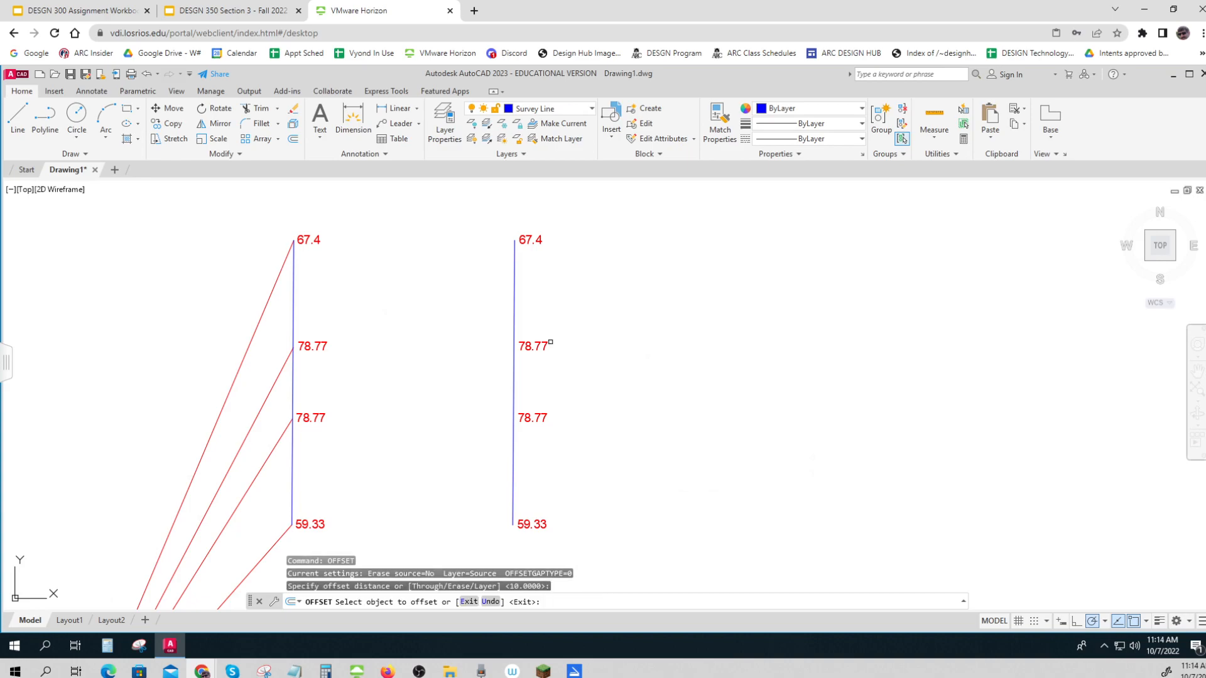
click(551, 343)
click(516, 382)
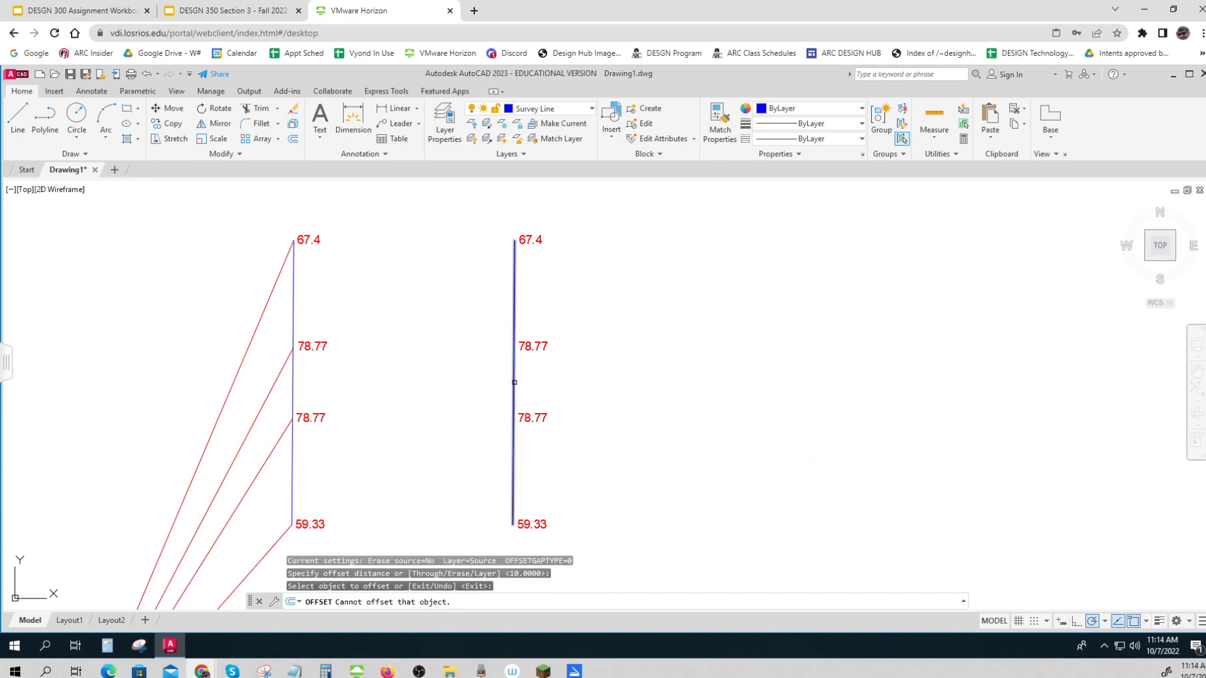
click(575, 384)
click(520, 388)
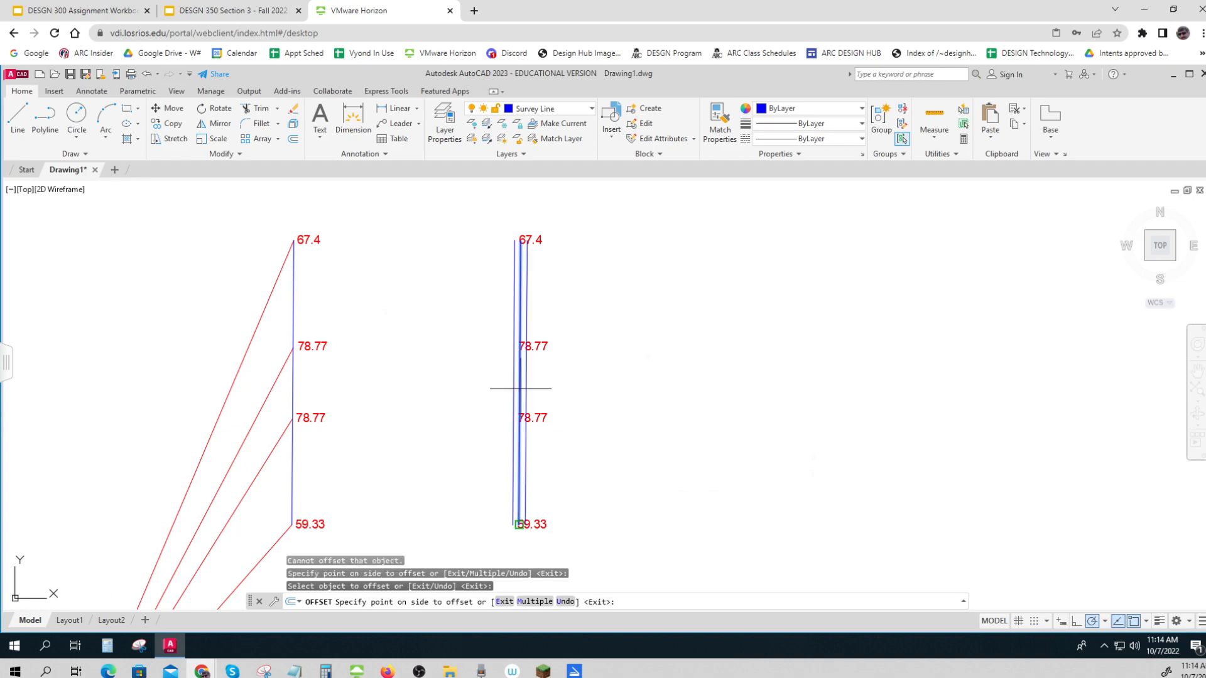
click(541, 393)
click(528, 395)
click(548, 394)
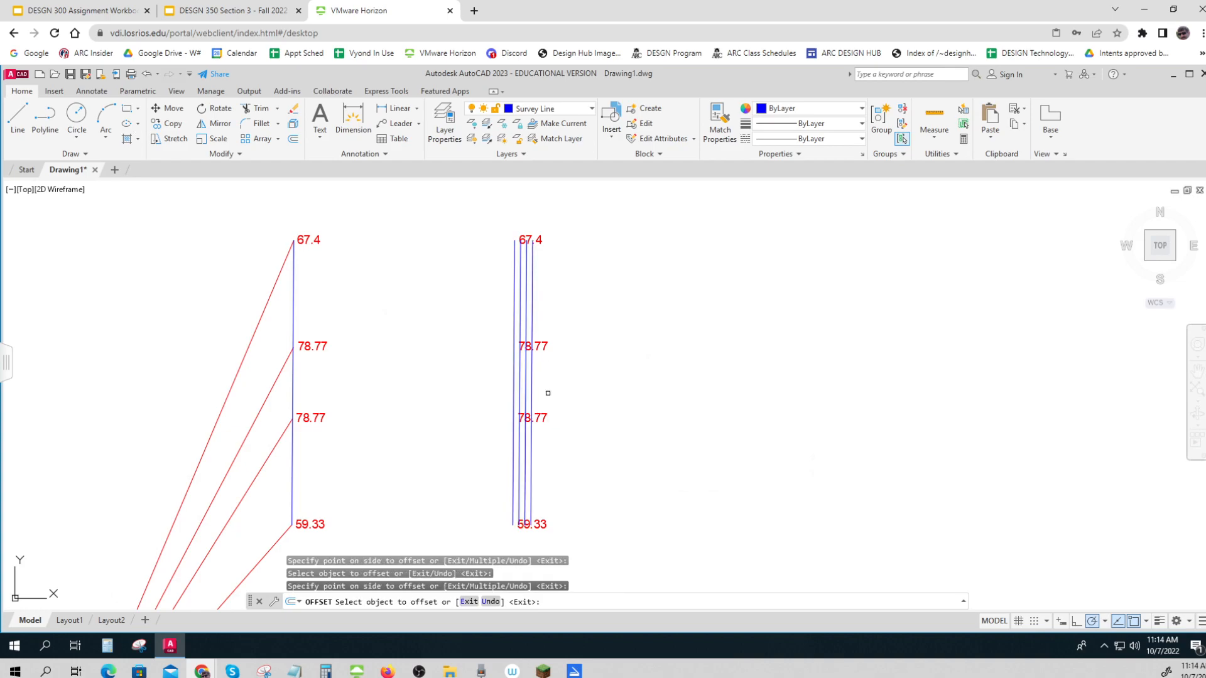
click(534, 396)
click(546, 394)
click(536, 400)
click(578, 397)
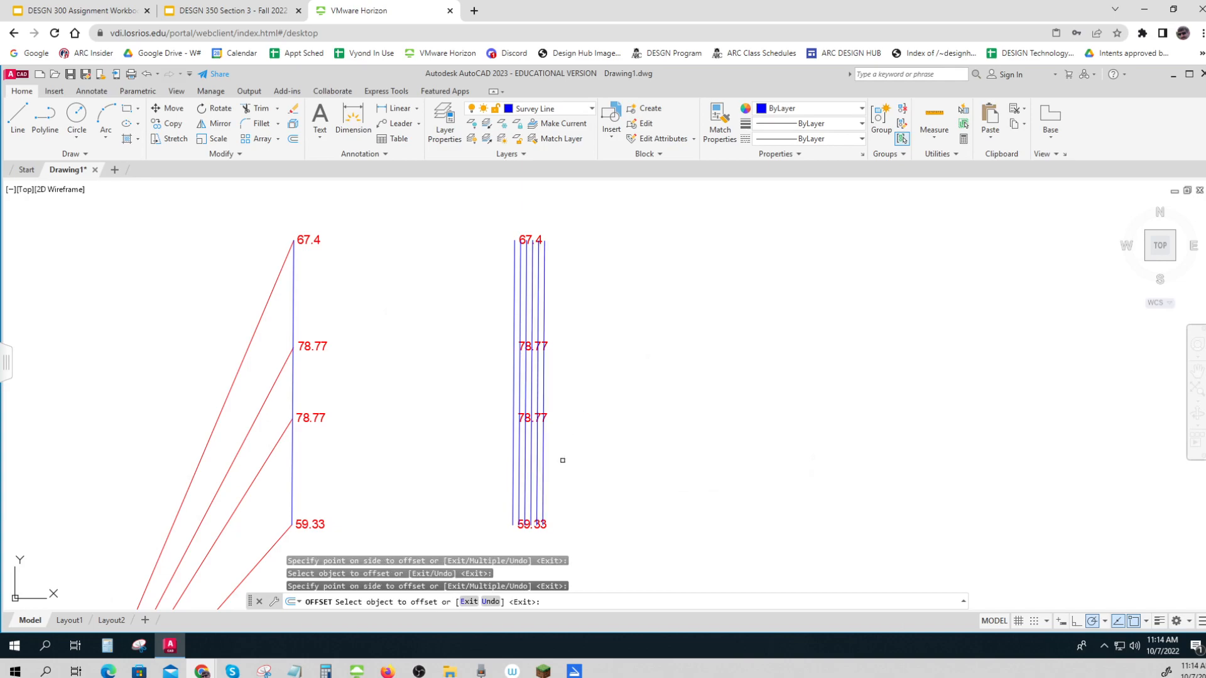
click(533, 523)
scroll(533, 523, up, 4)
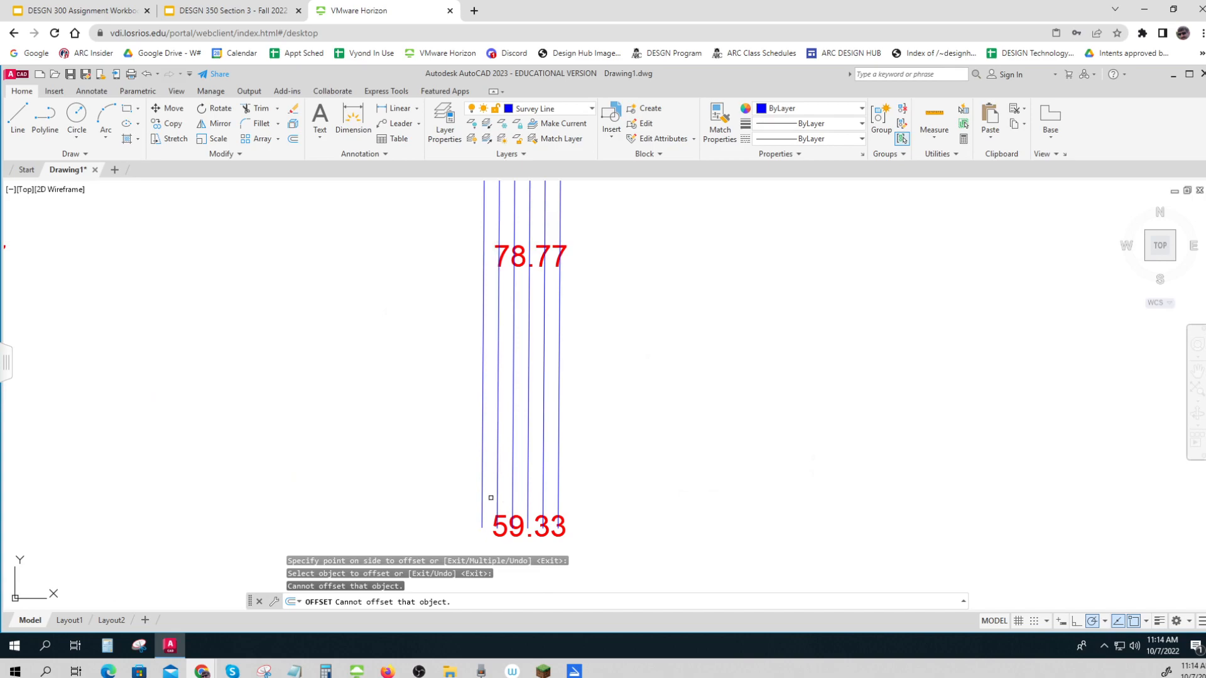
key(ctrl)
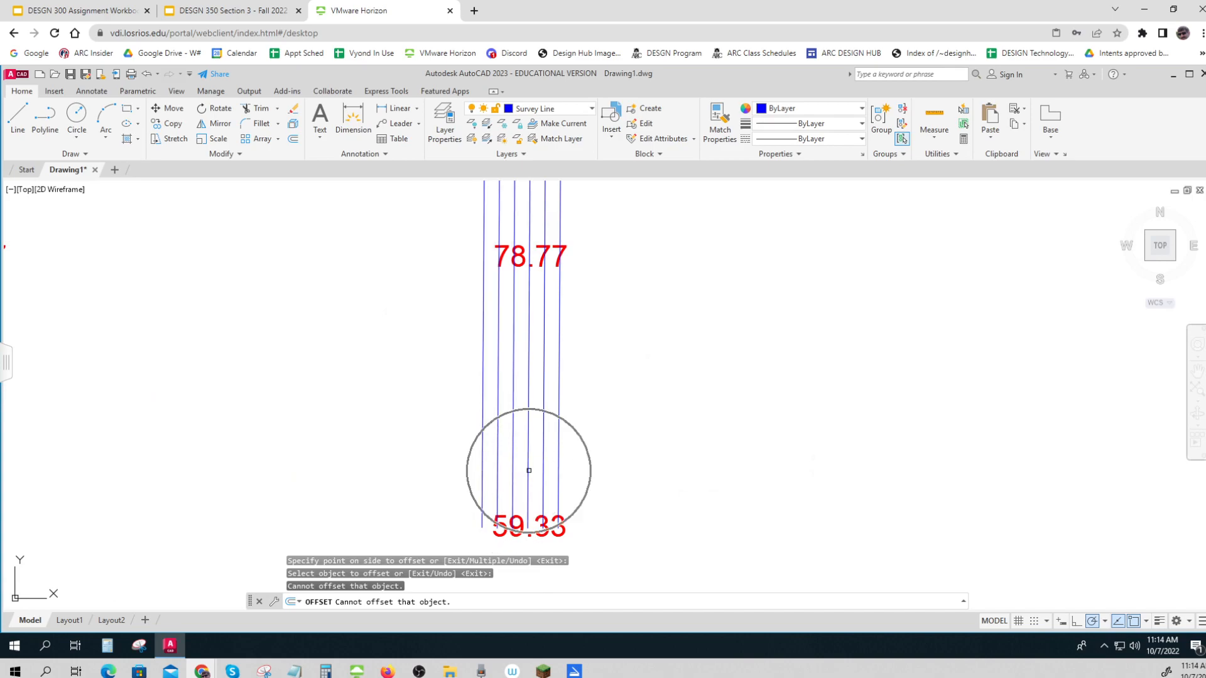
key(ctrl)
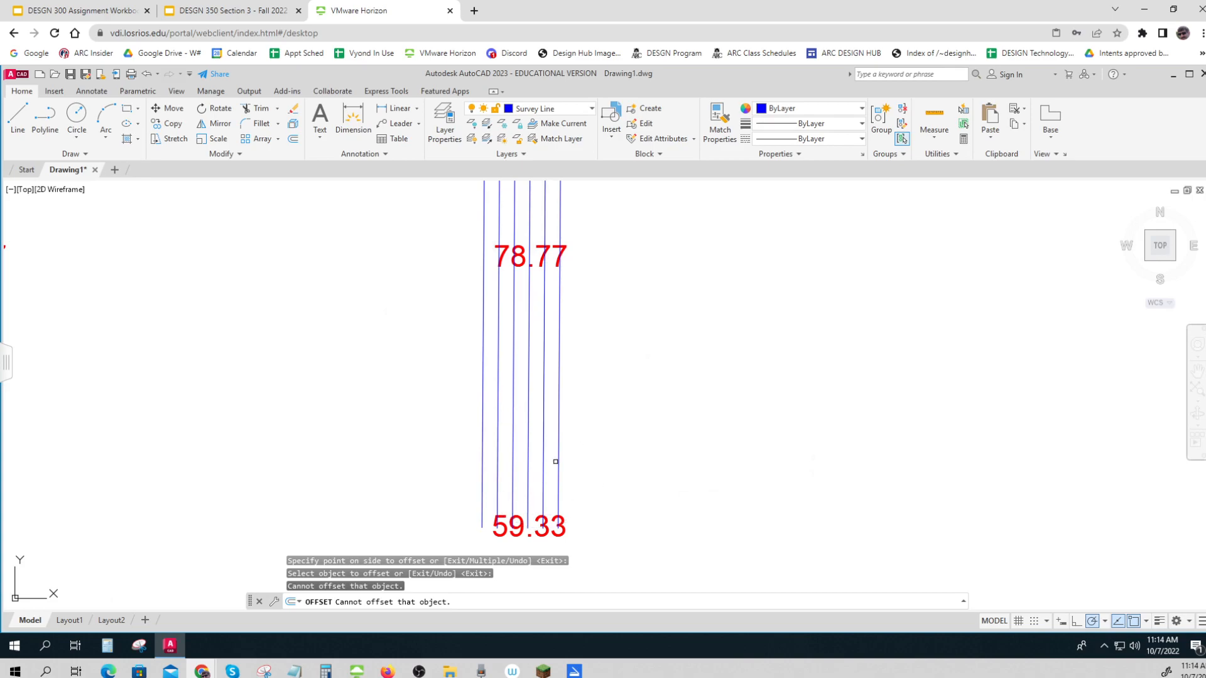
key(ctrl)
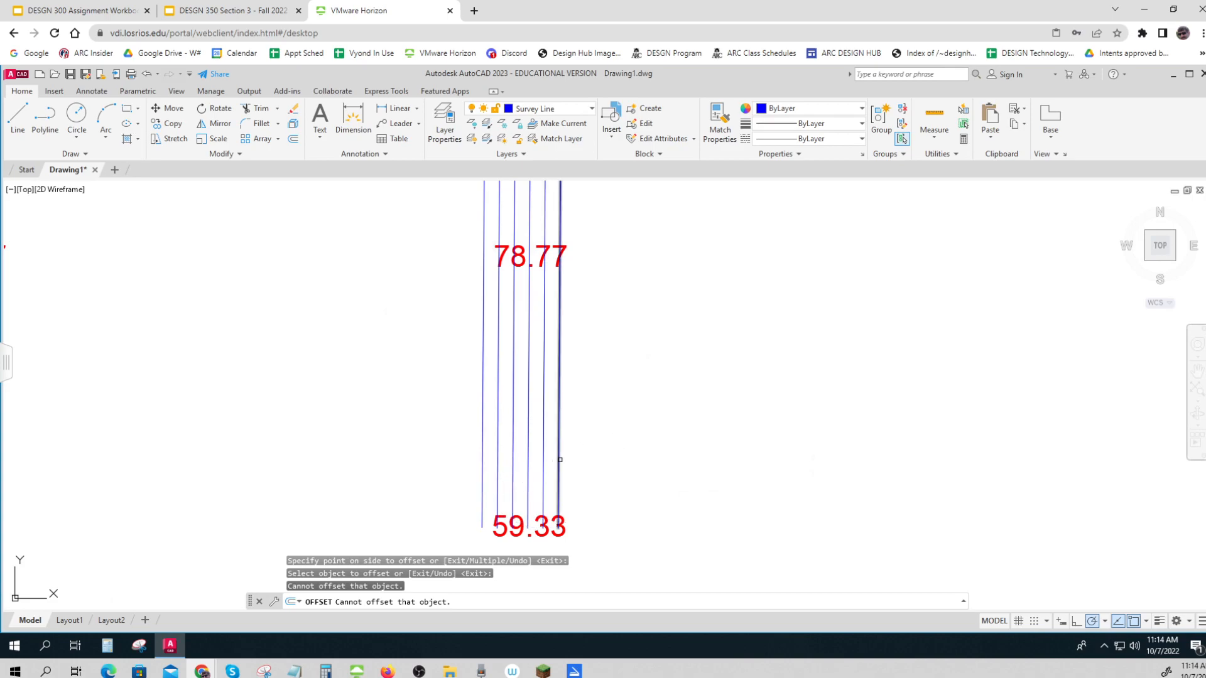
Leave the Offset command without adding another parallel line
scroll(677, 485, down, 2)
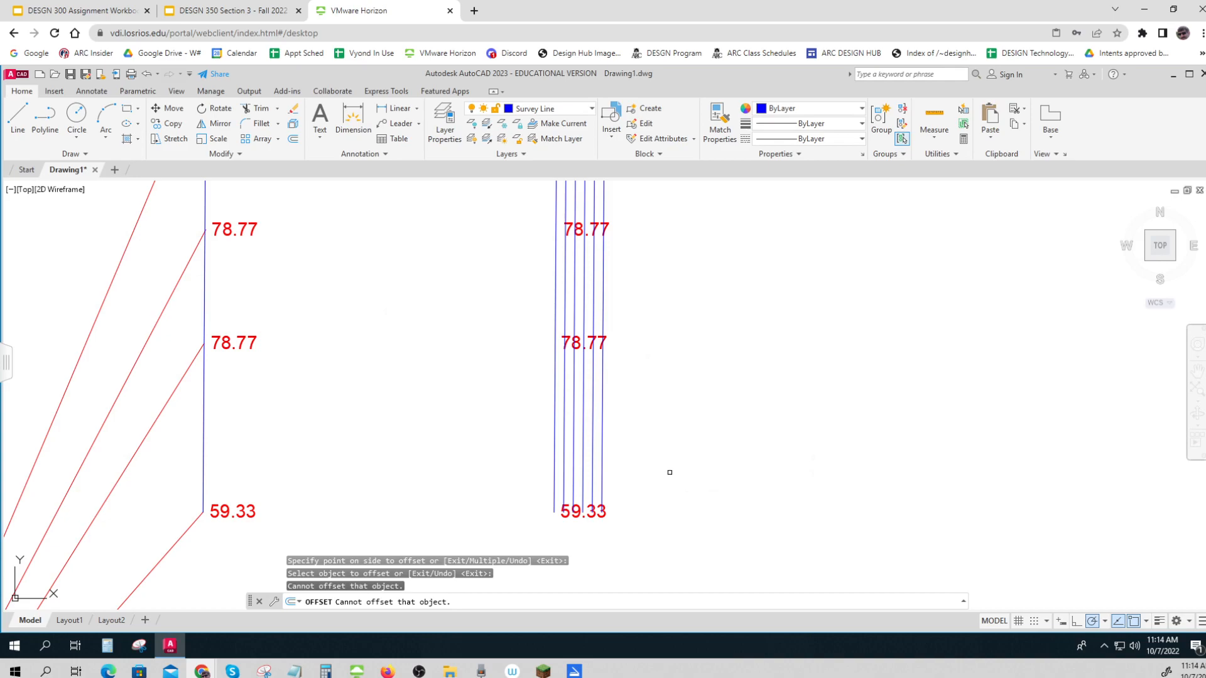
middle_drag(670, 472, 676, 530)
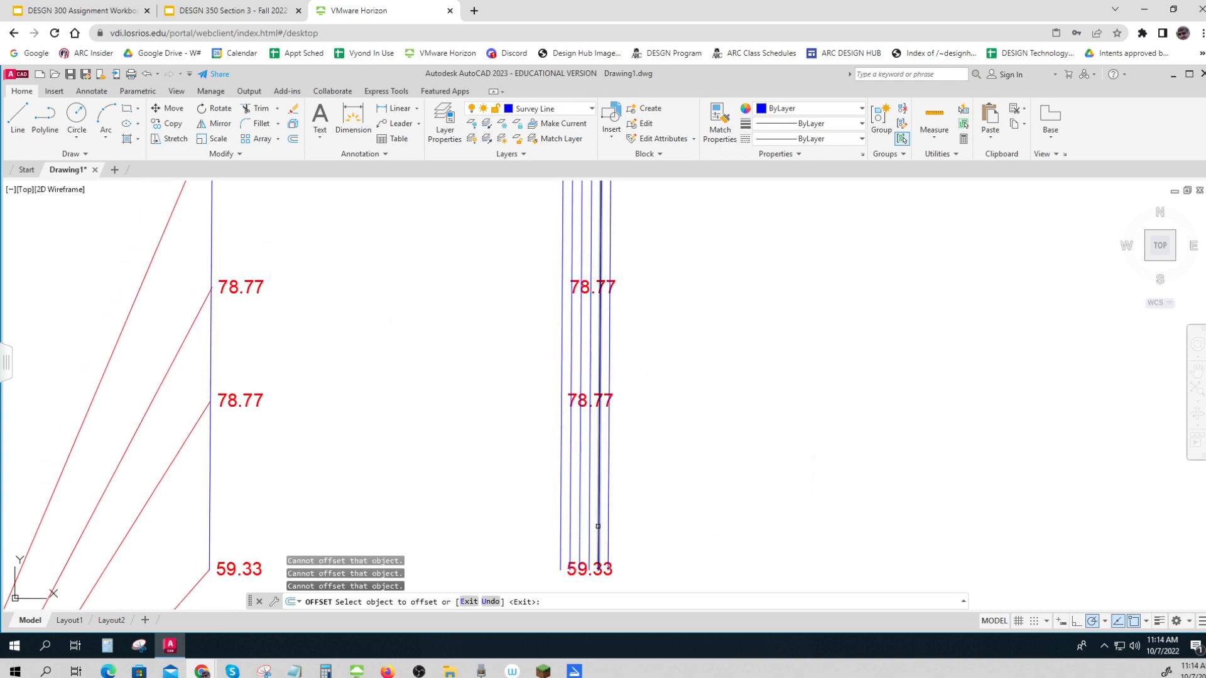
key(Escape)
key(Escape)
key(Escape)
Change the color of the four inner parallel lines beside the copied survey line to the light blue true color 184,184,255
click(604, 527)
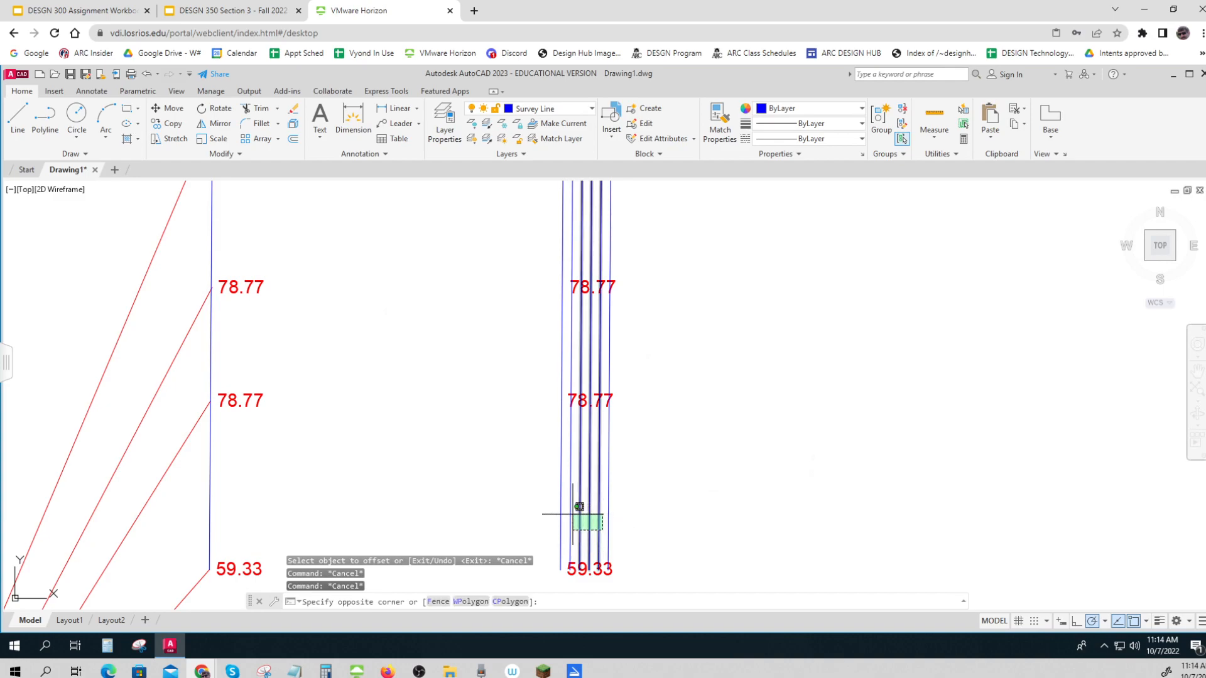
click(572, 517)
right_click(572, 516)
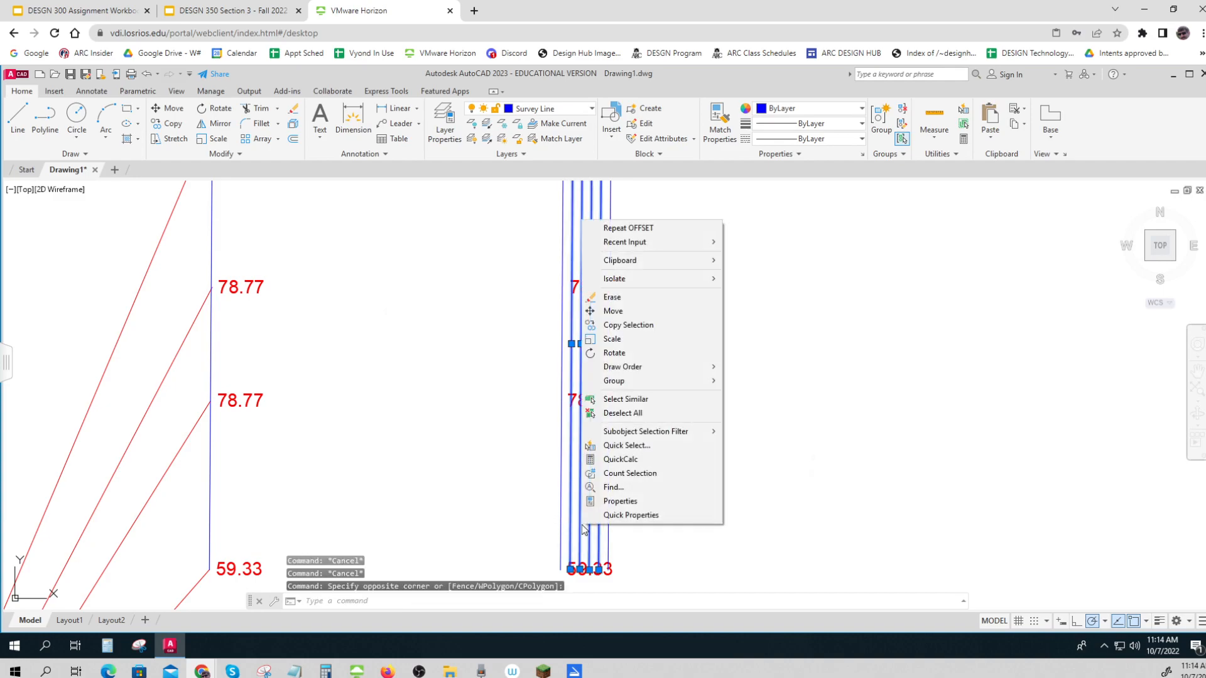
click(606, 502)
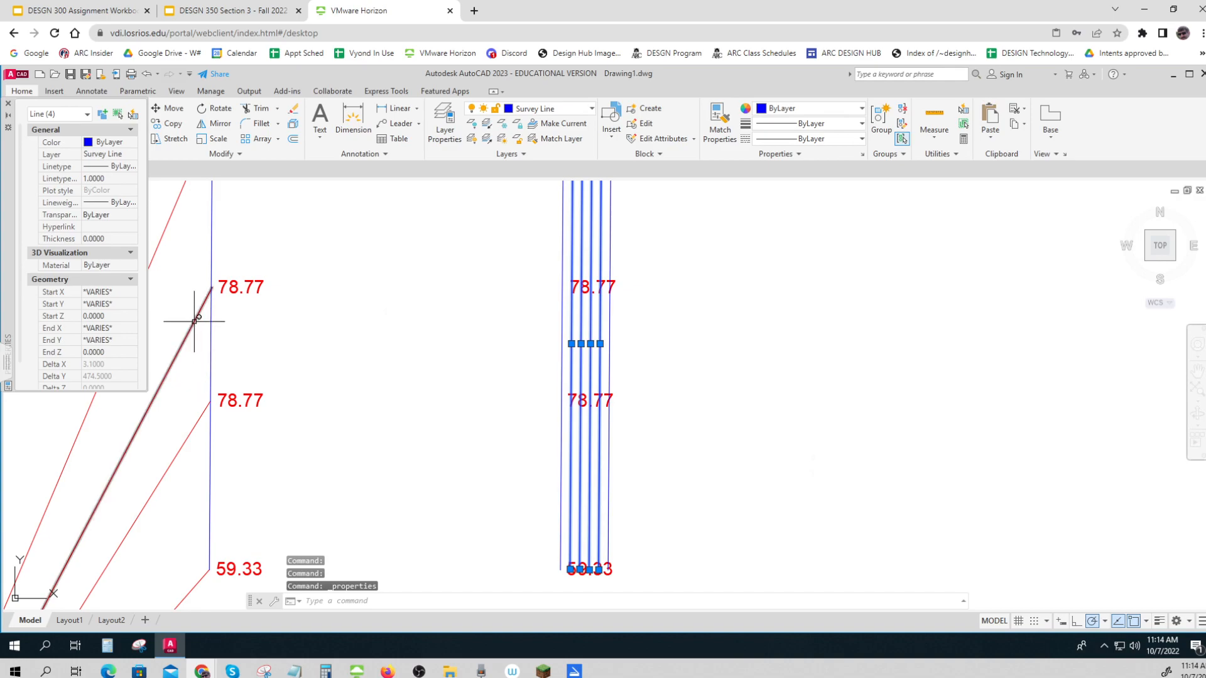
click(133, 143)
click(113, 258)
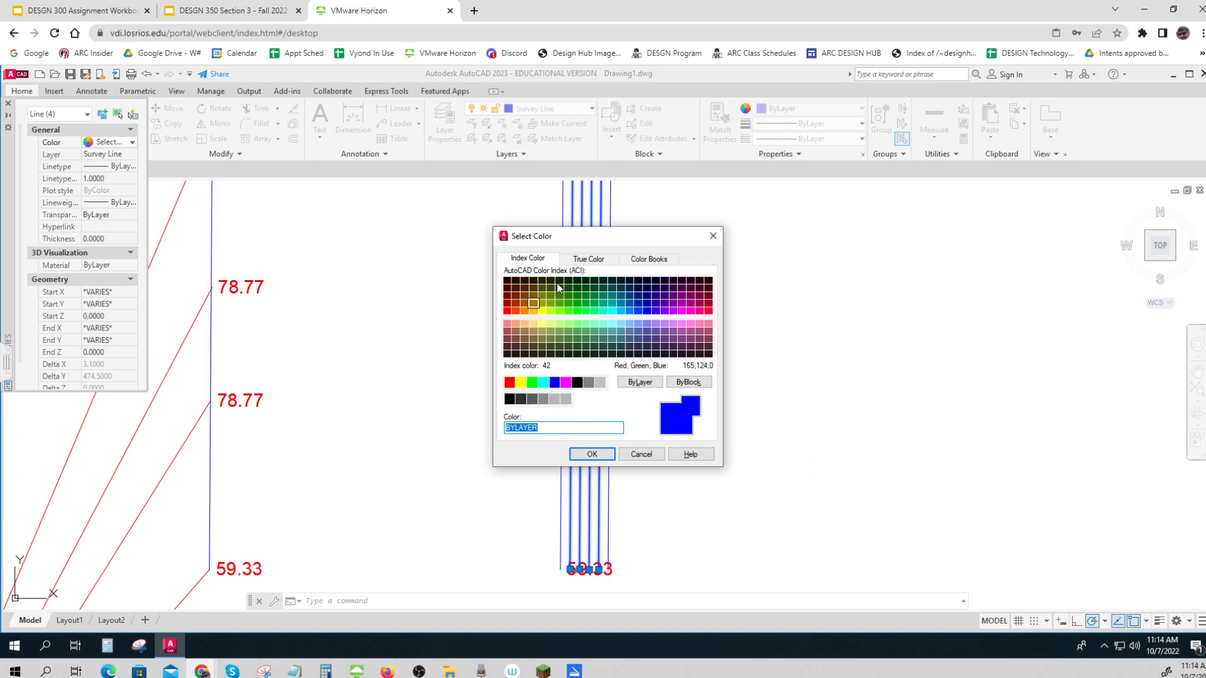
click(596, 267)
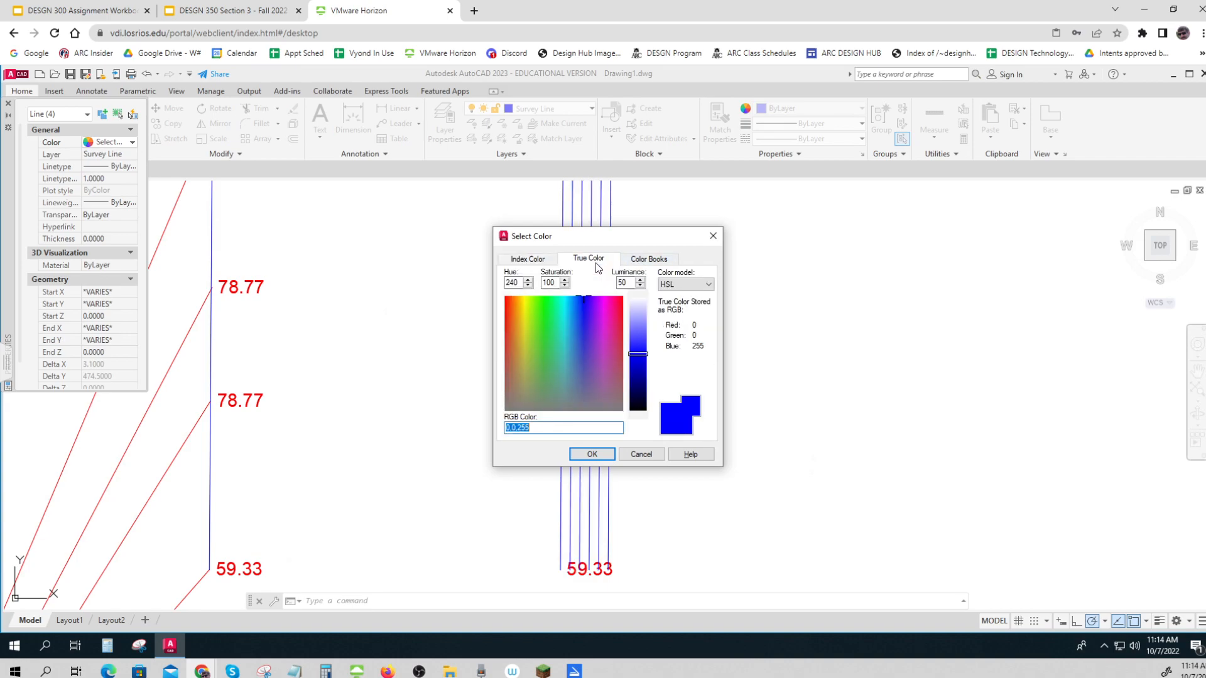
click(638, 316)
click(592, 454)
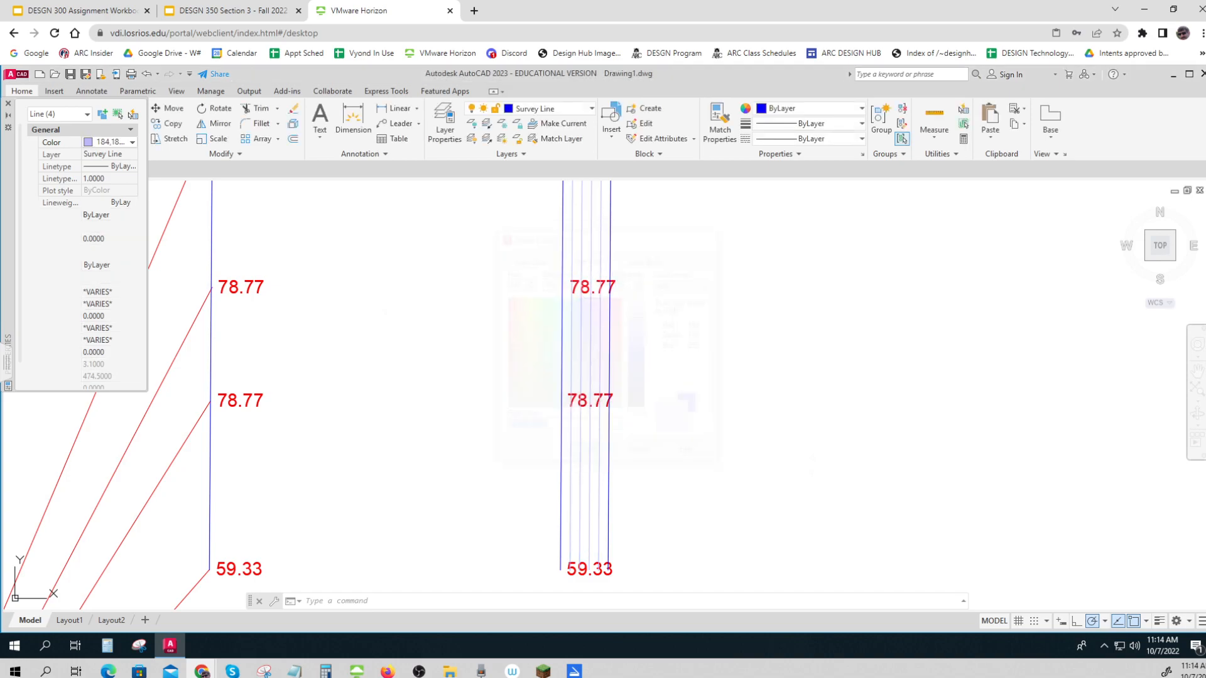
click(714, 487)
key(Escape)
key(Escape)
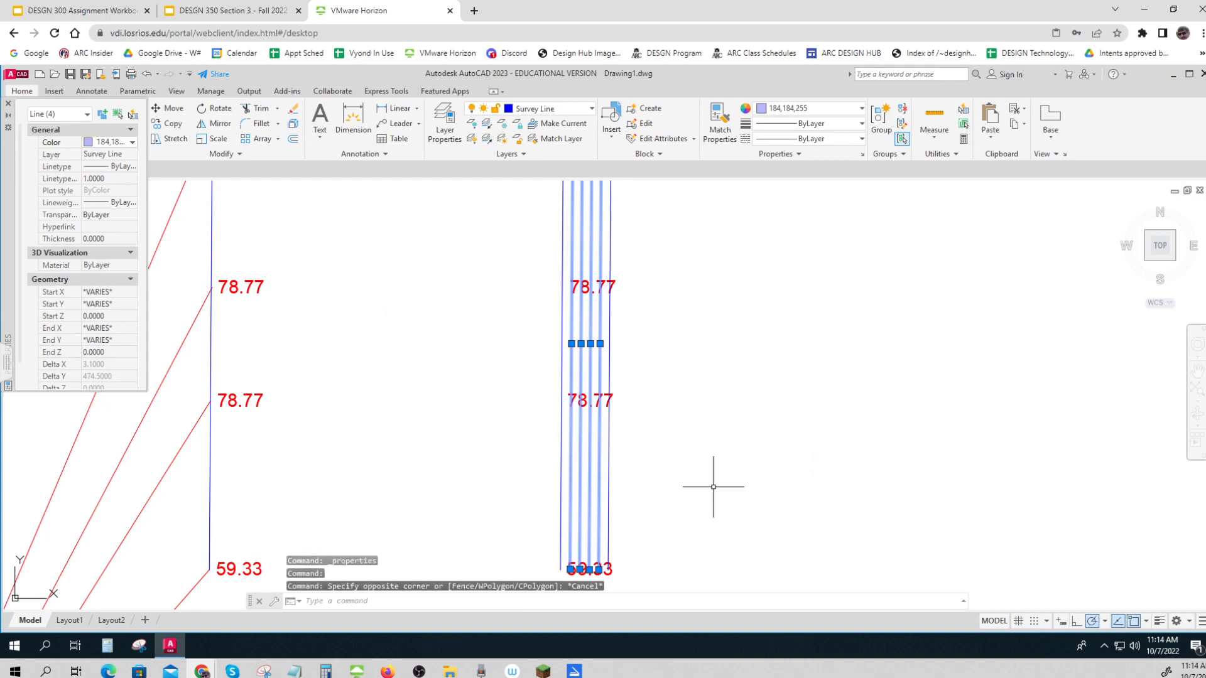
mouse_move(703, 482)
middle_down()
mouse_move(639, 519)
mouse_move(632, 487)
middle_up()
scroll(639, 512, down, 2)
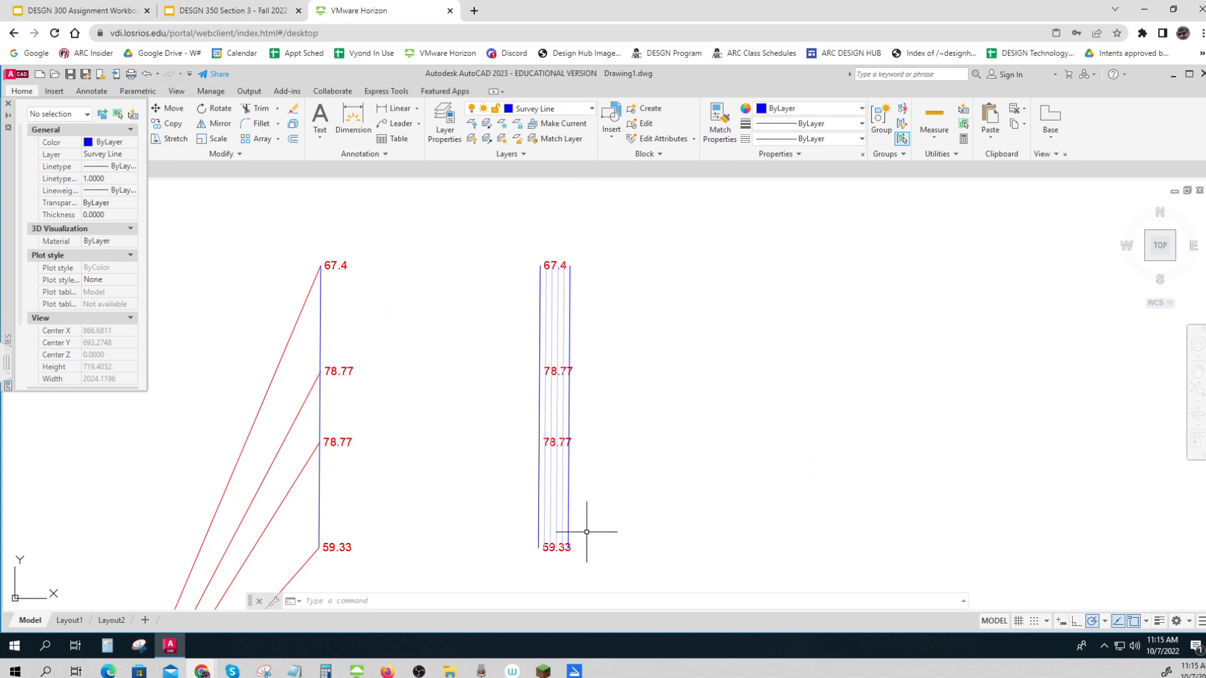
scroll(587, 532, up, 2)
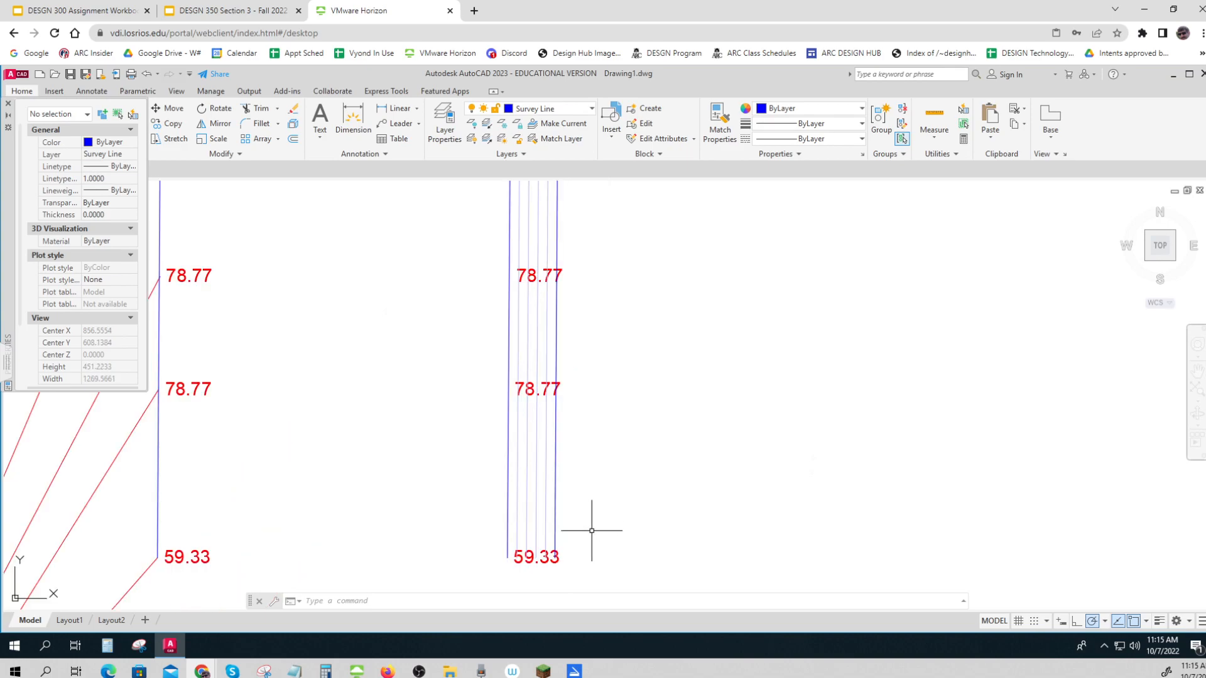
text(copy)
key(Return)
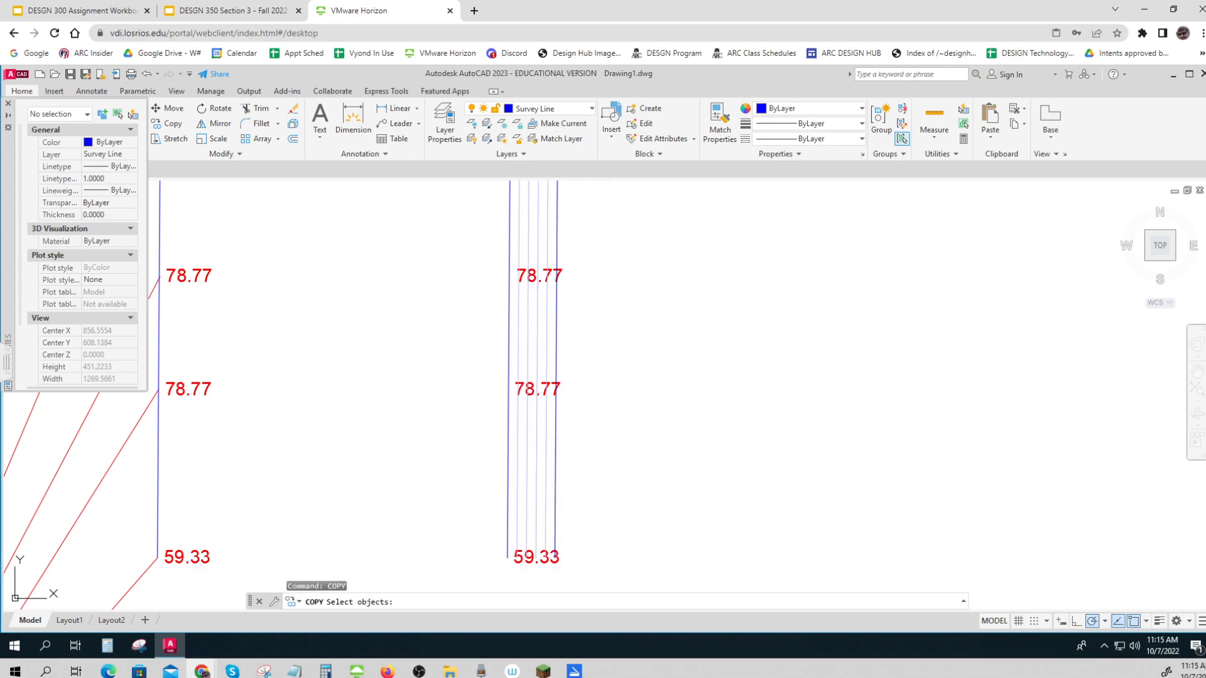
key(Escape)
Copy the five offset lines three times to the right, using the copied survey line's lower endpoint as base point to continue the spacing
text(cop)
key(Return)
click(598, 504)
click(515, 477)
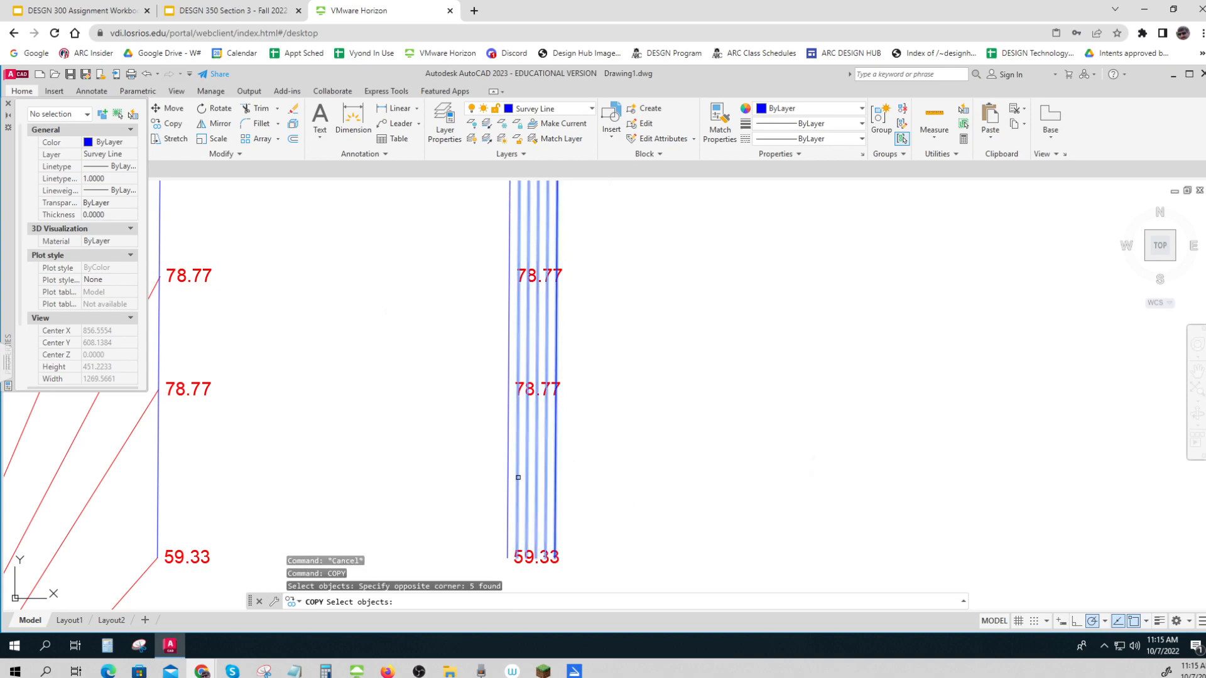
key(Return)
click(509, 558)
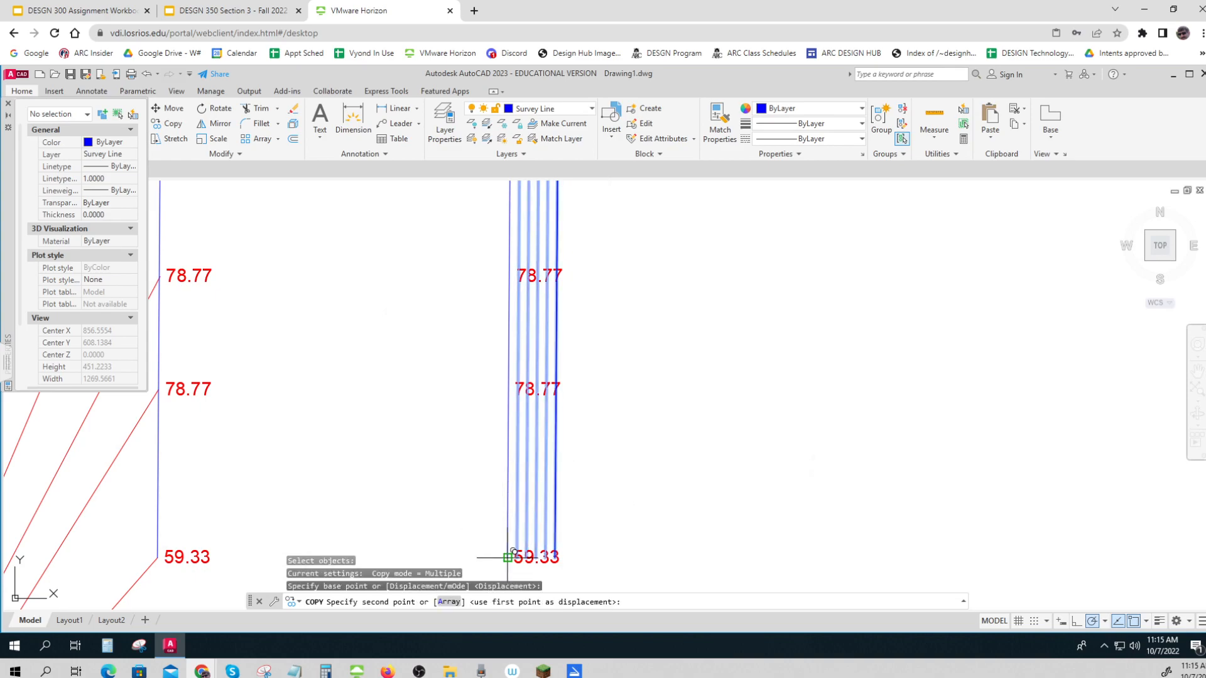
click(602, 557)
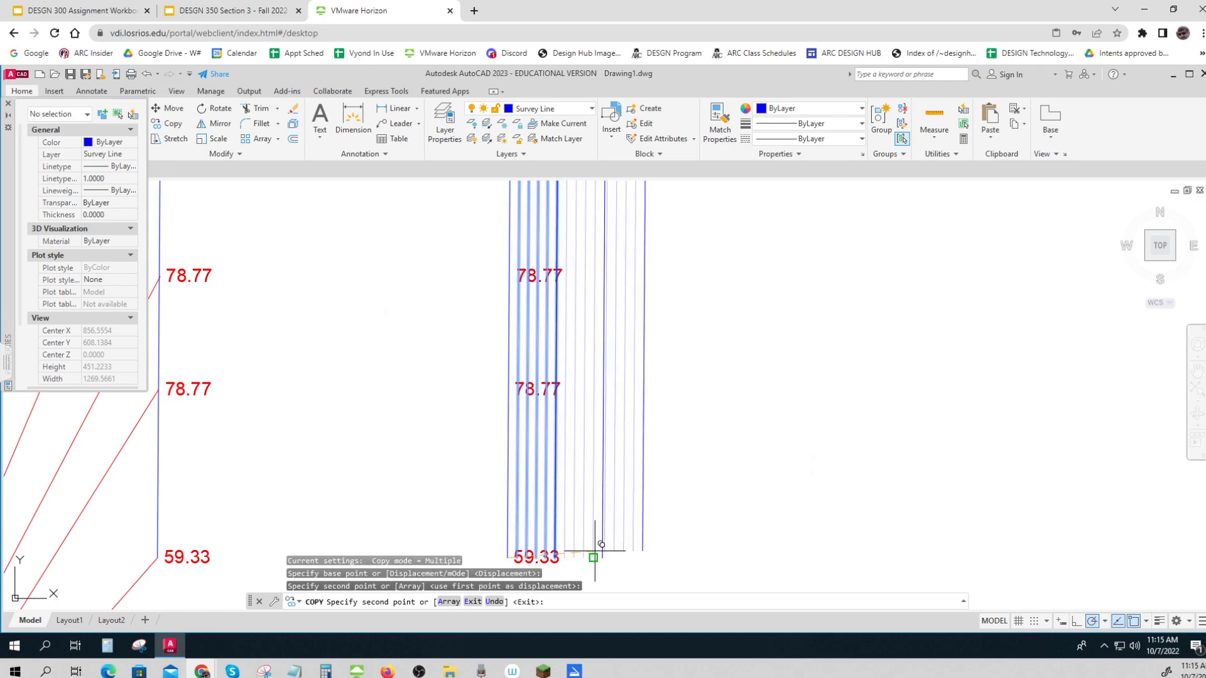
click(602, 557)
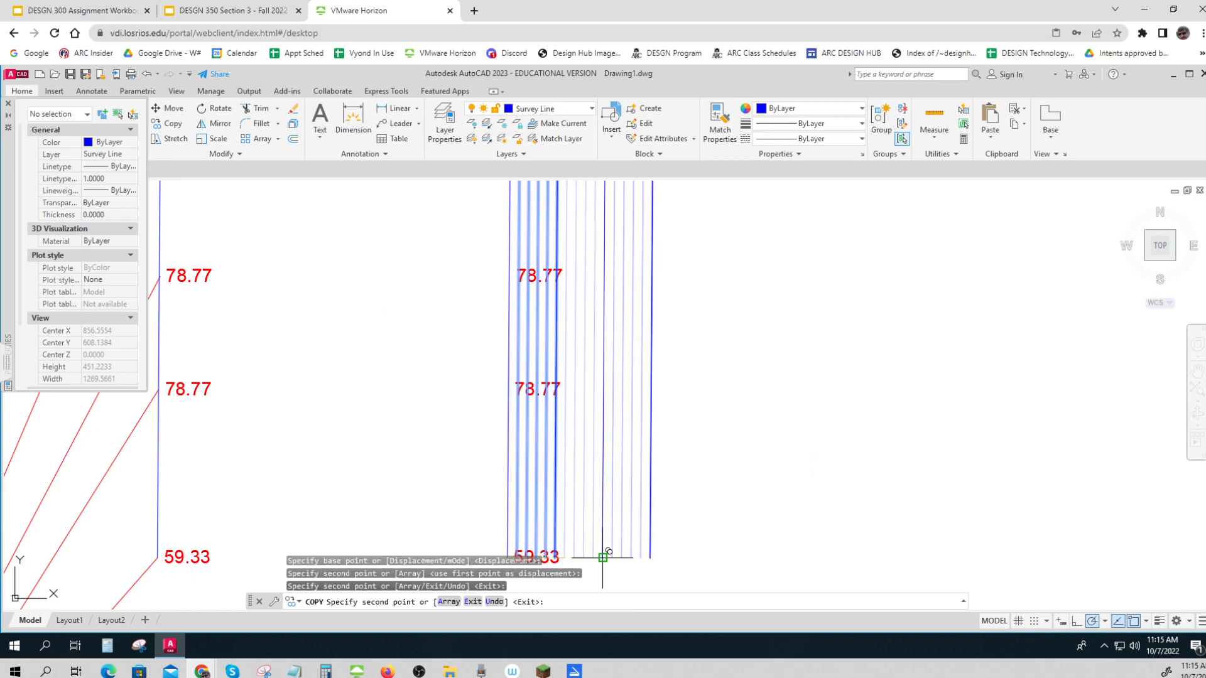
click(650, 558)
key(Escape)
key(Escape)
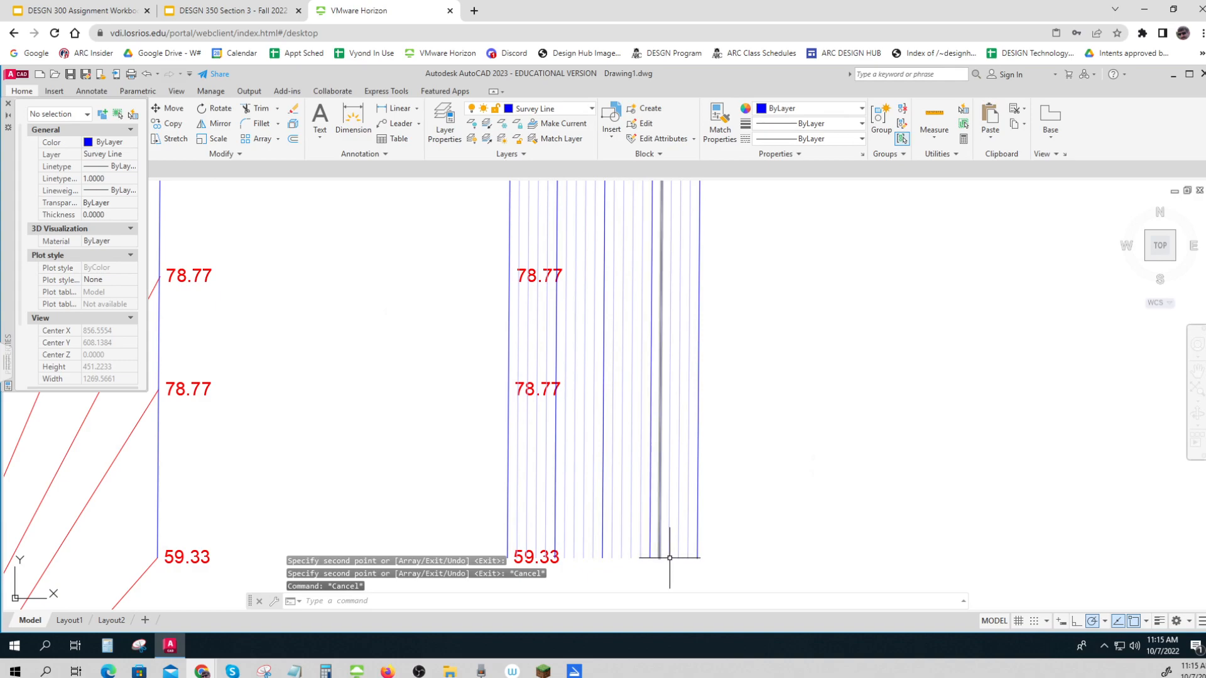
Close the Properties palette and draw a line across the upper ends of the parallel lines, from the first to the last
scroll(732, 511, down, 3)
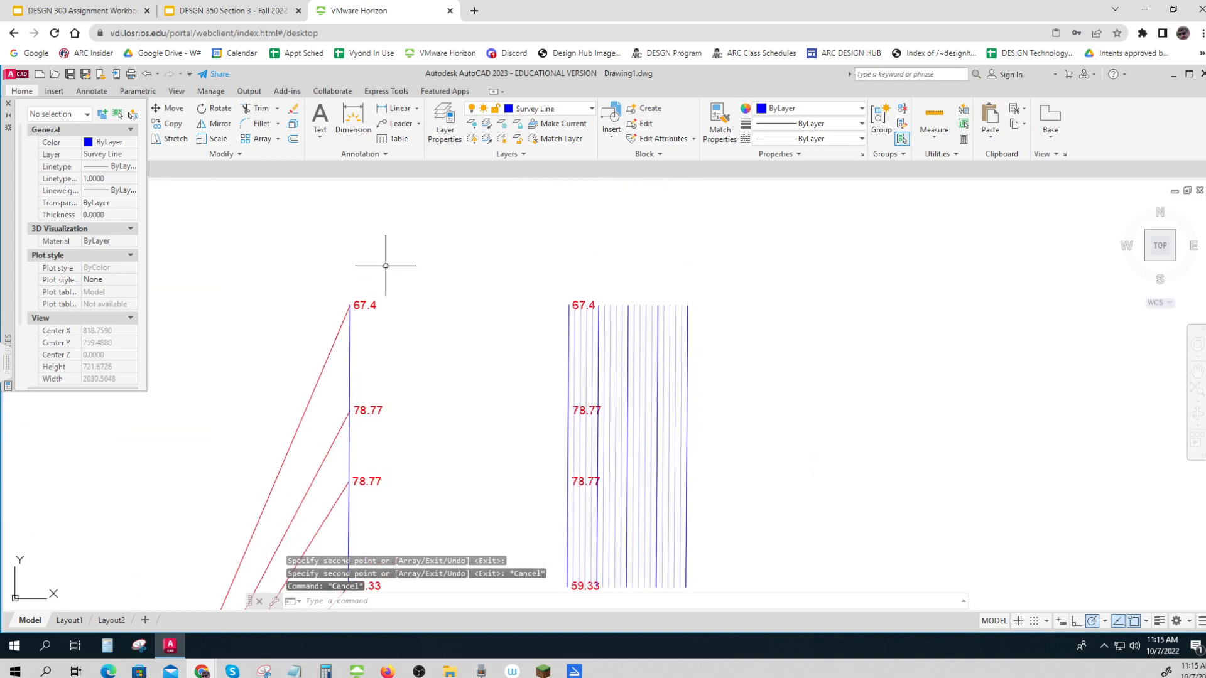
click(8, 107)
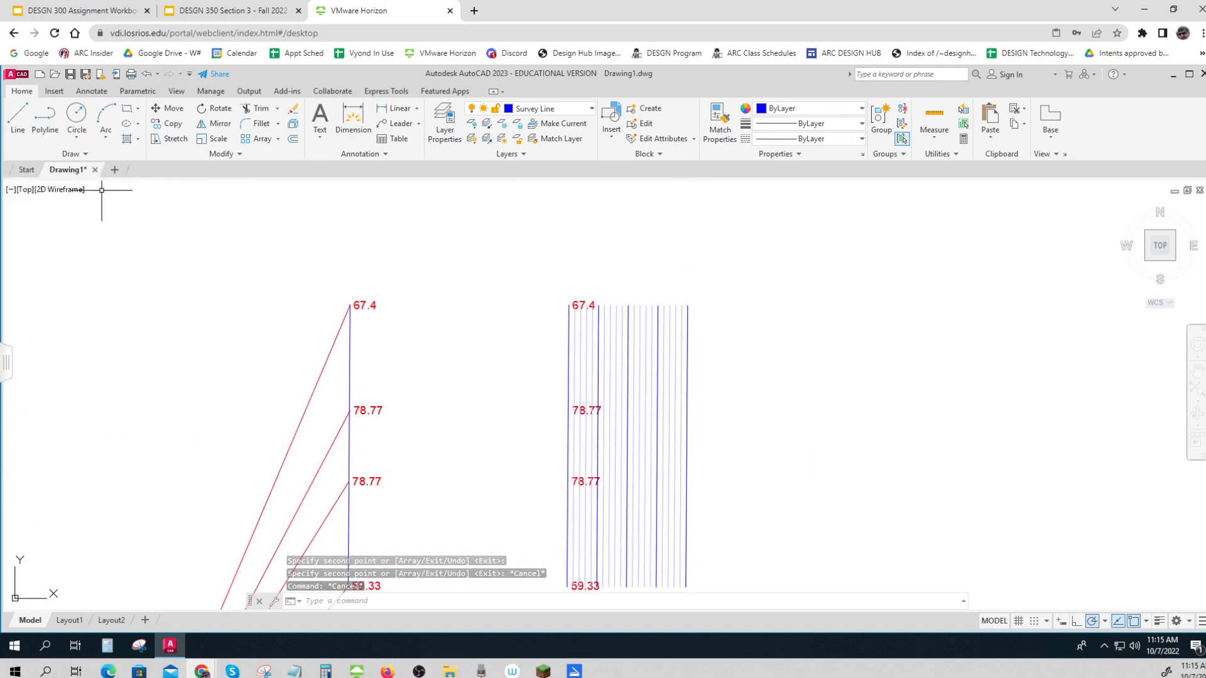
click(18, 116)
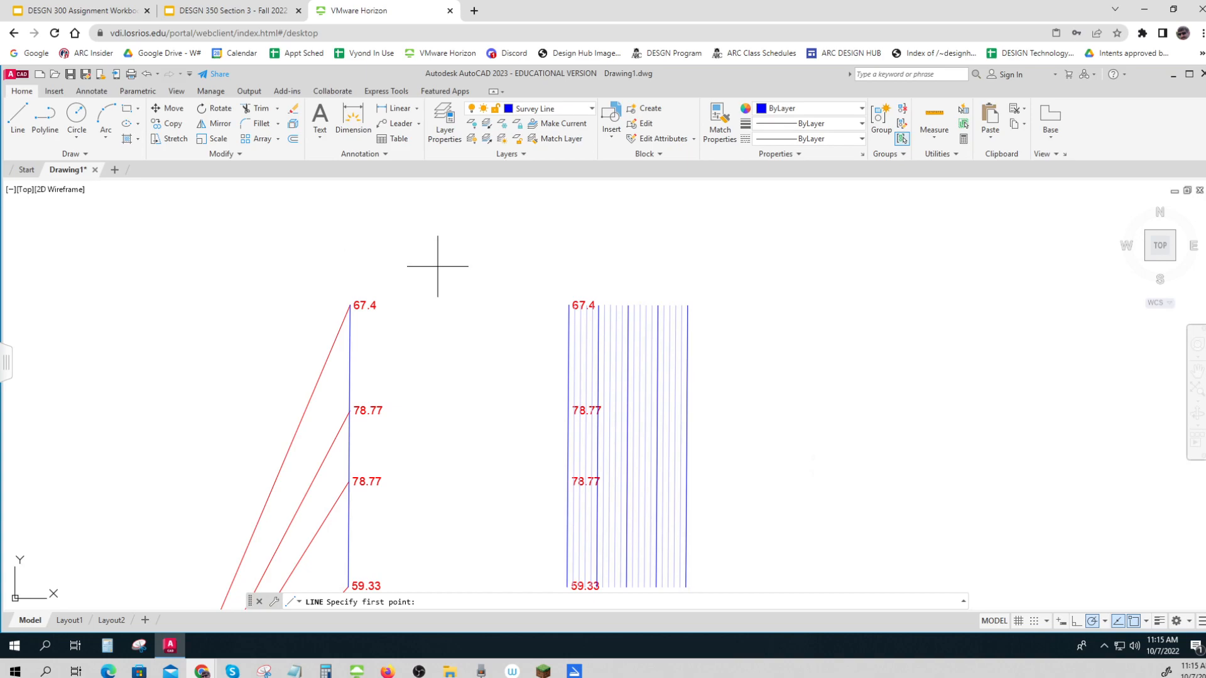
click(569, 305)
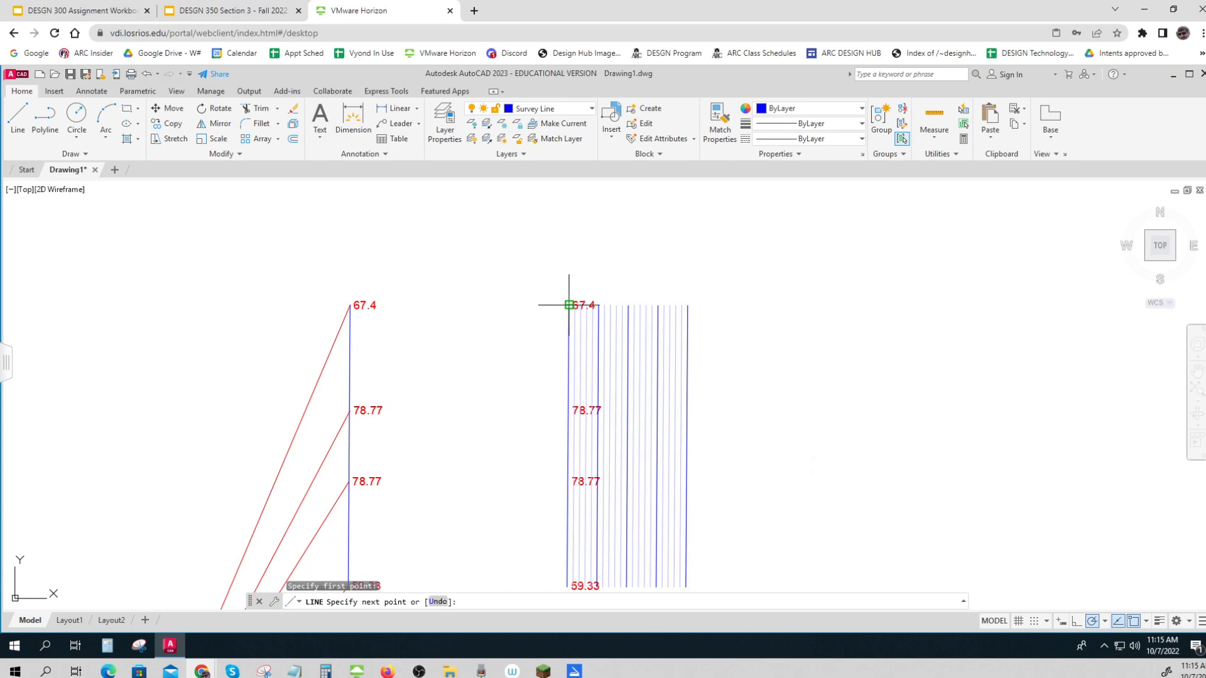
click(688, 305)
key(Return)
key(Return)
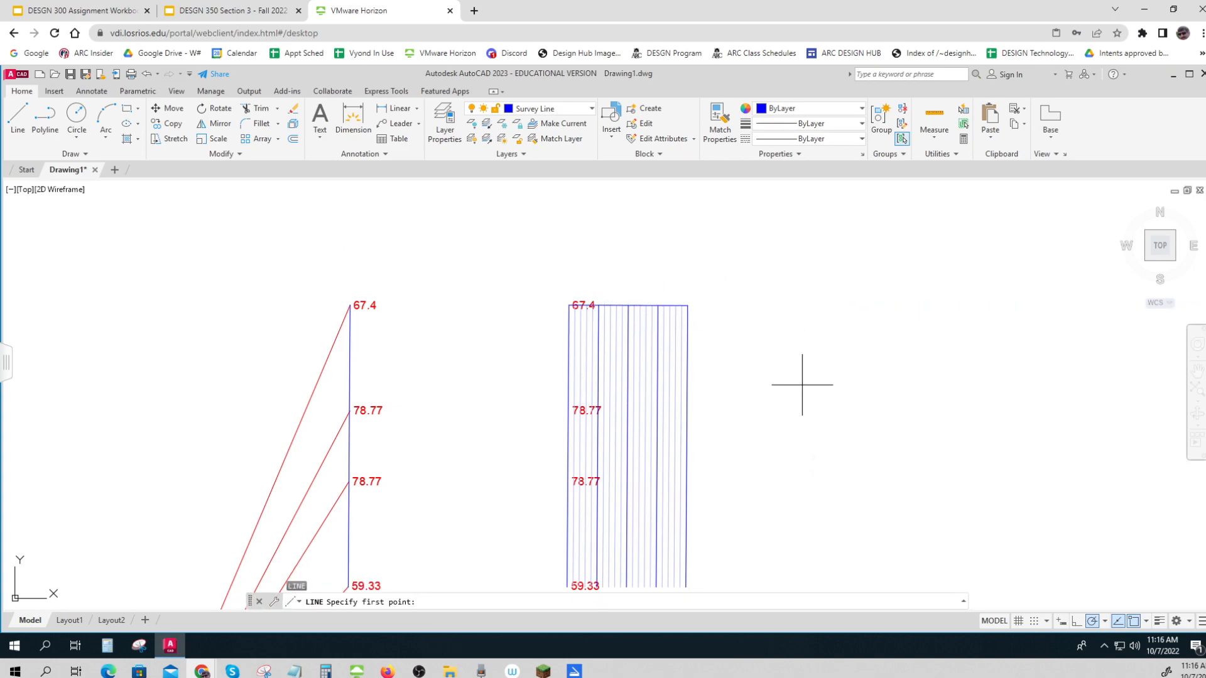
scroll(802, 385, down, 2)
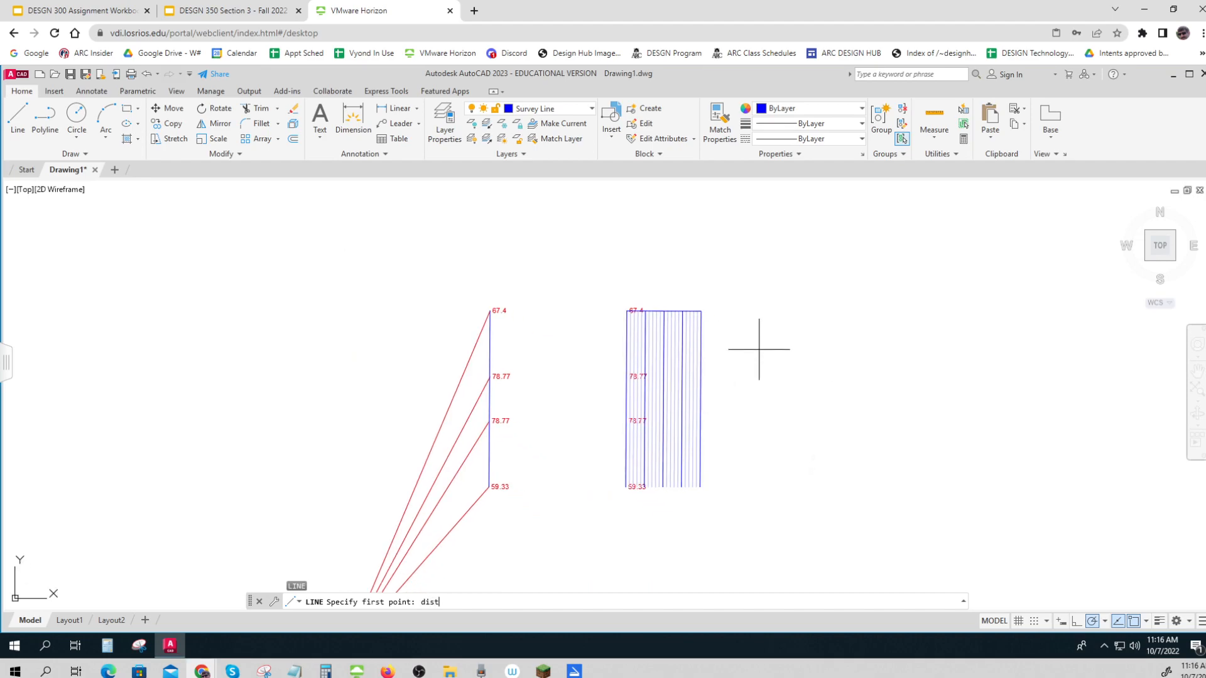
text(dist)
key(Return)
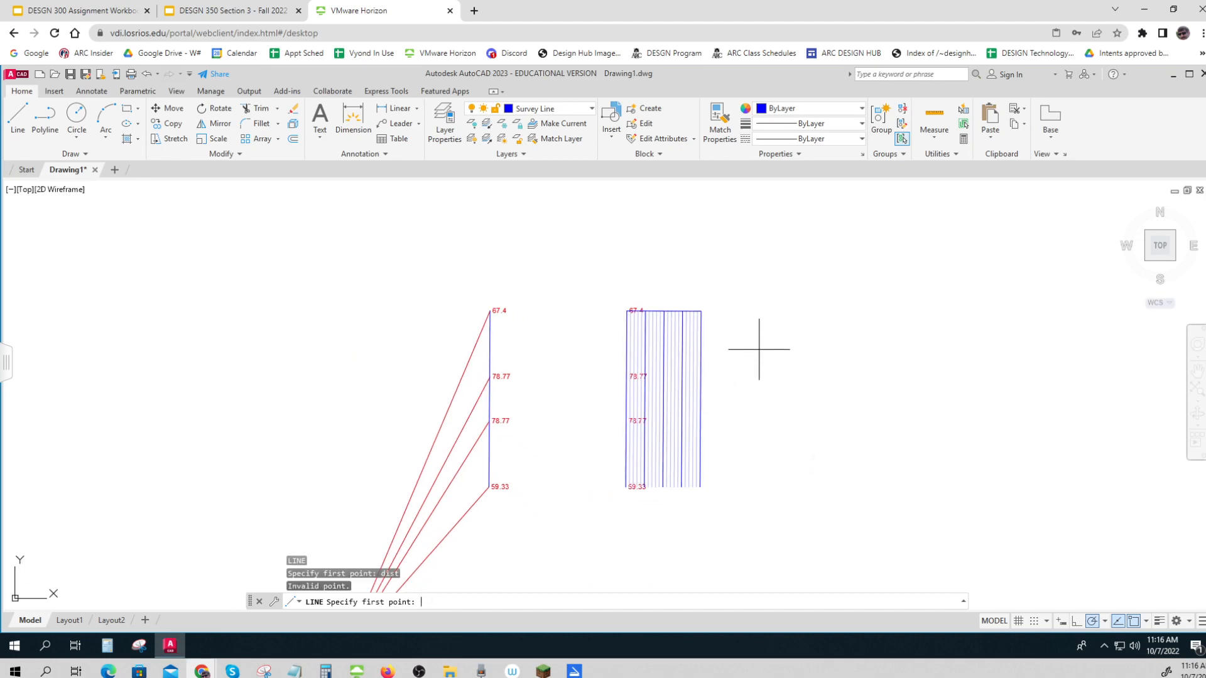
click(490, 311)
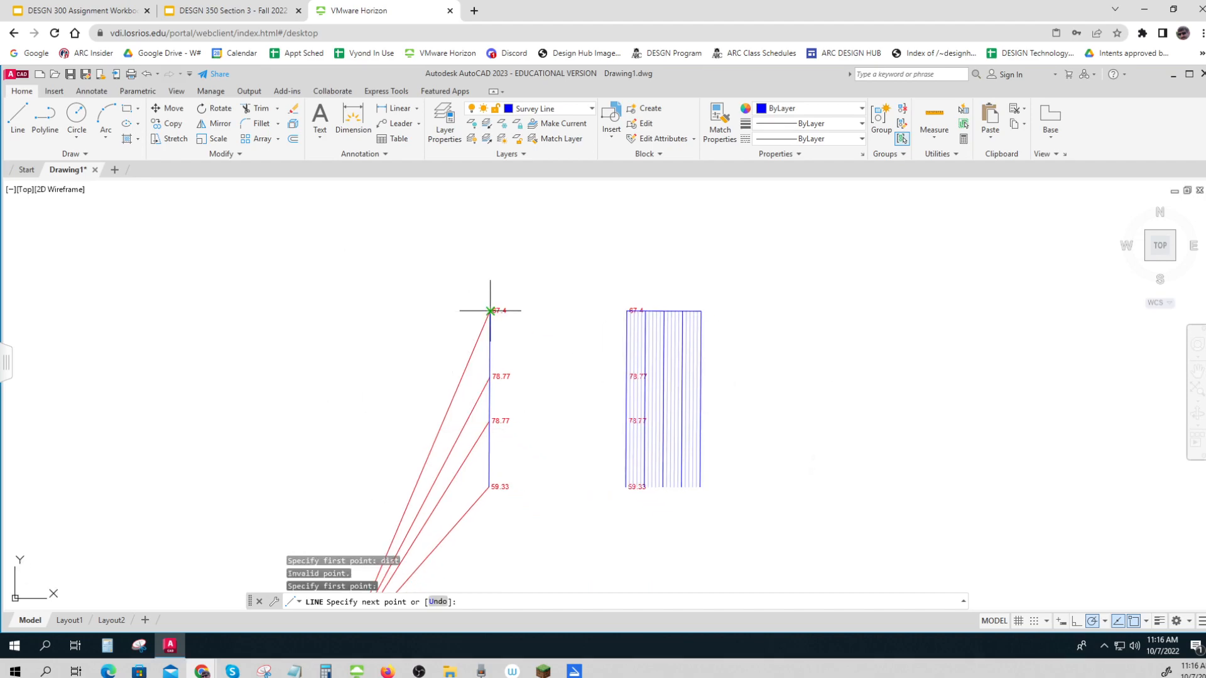
key(Escape)
key(Escape)
key(Escape)
Measure the distance from the lower to the upper endpoint of the original survey line
text(dist)
key(Return)
click(494, 487)
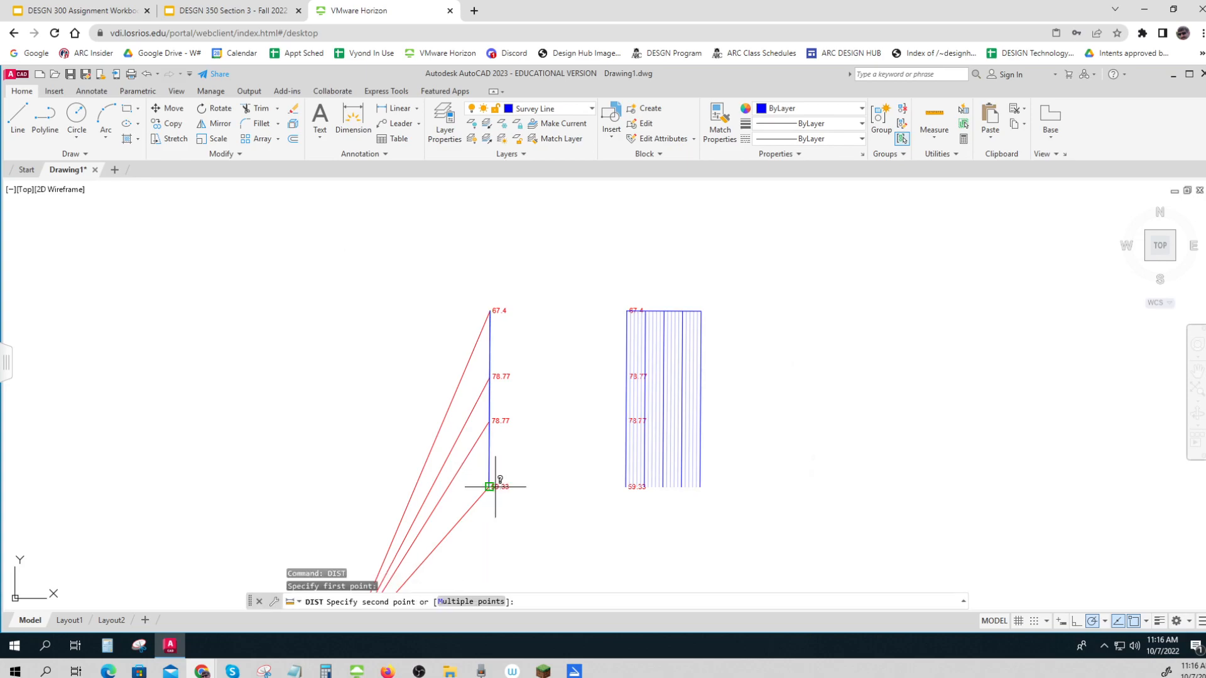
click(491, 310)
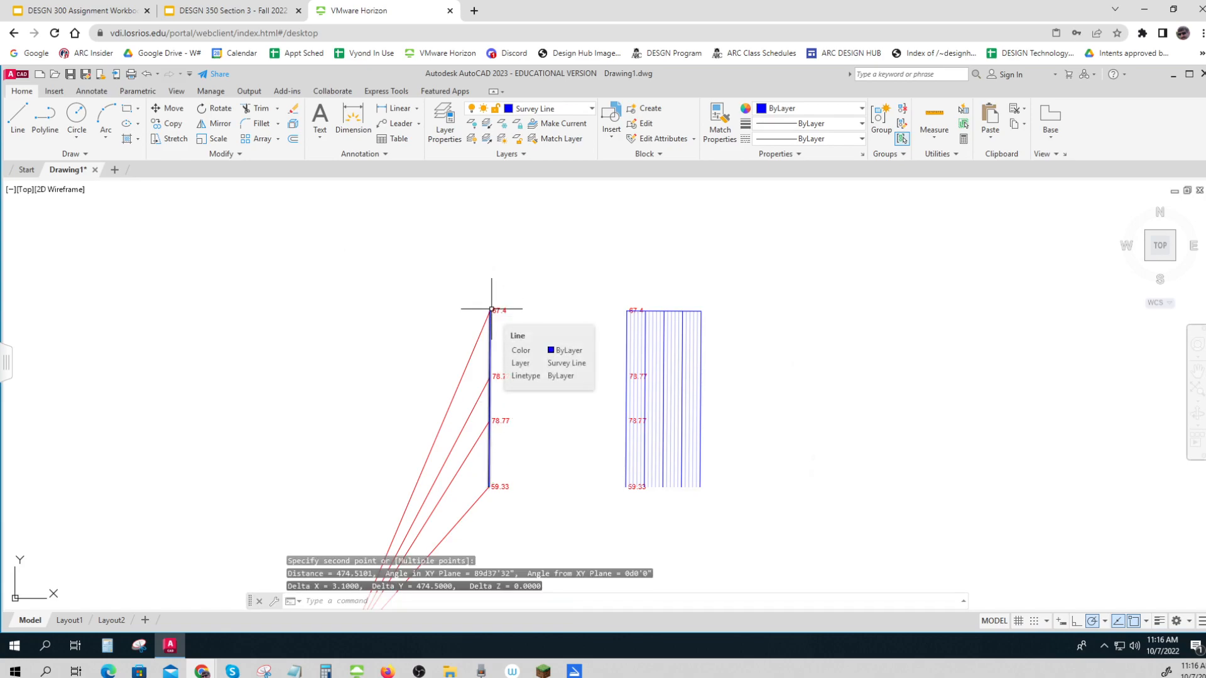
key(Escape)
key(Escape)
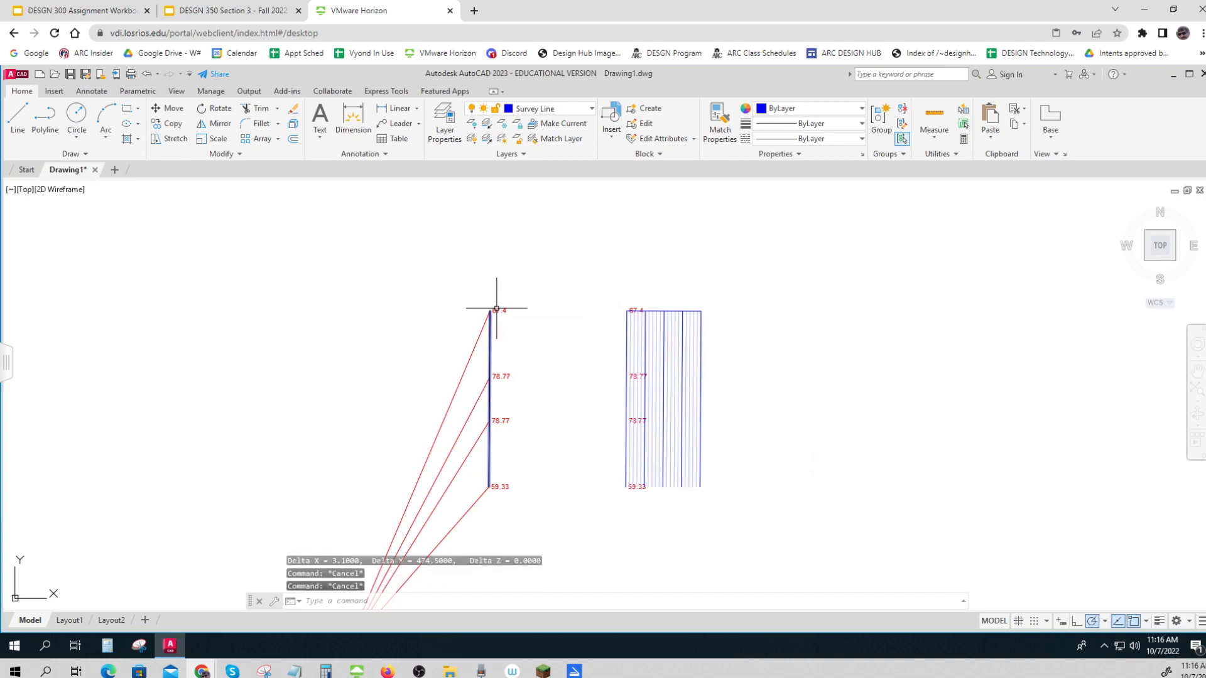
Offset the line across the upper ends of the parallel lines by 100 units, once above it and once below it
text(ofse)
key(Return)
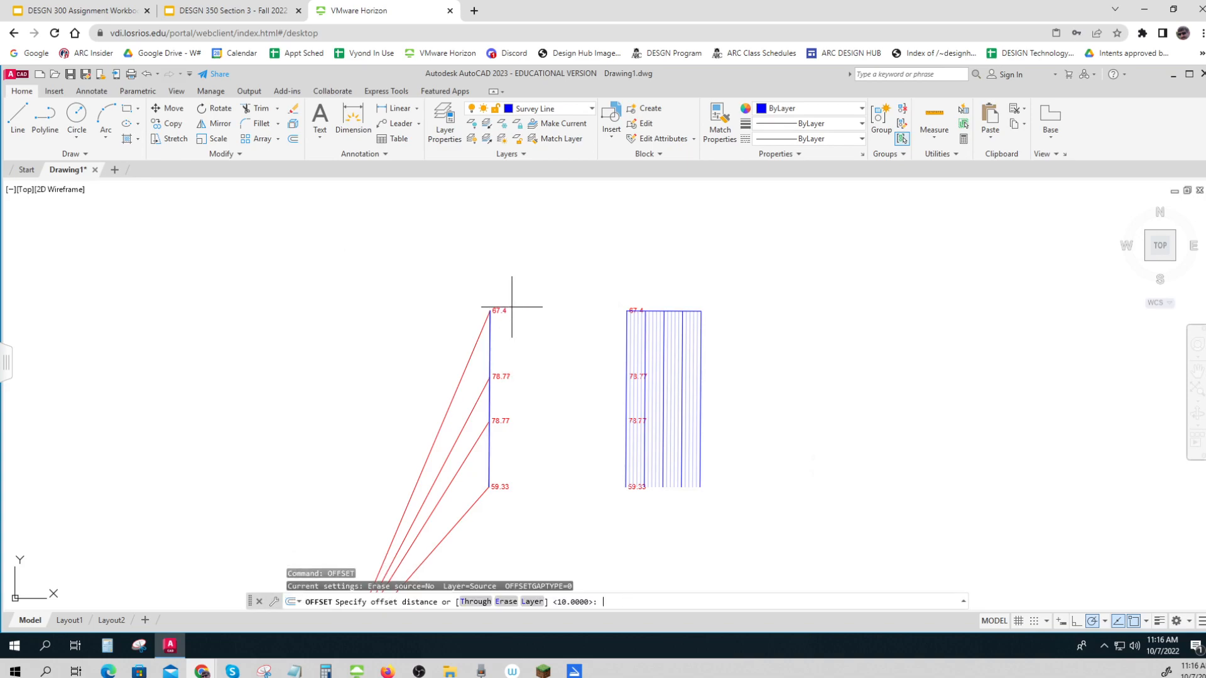
key(Return)
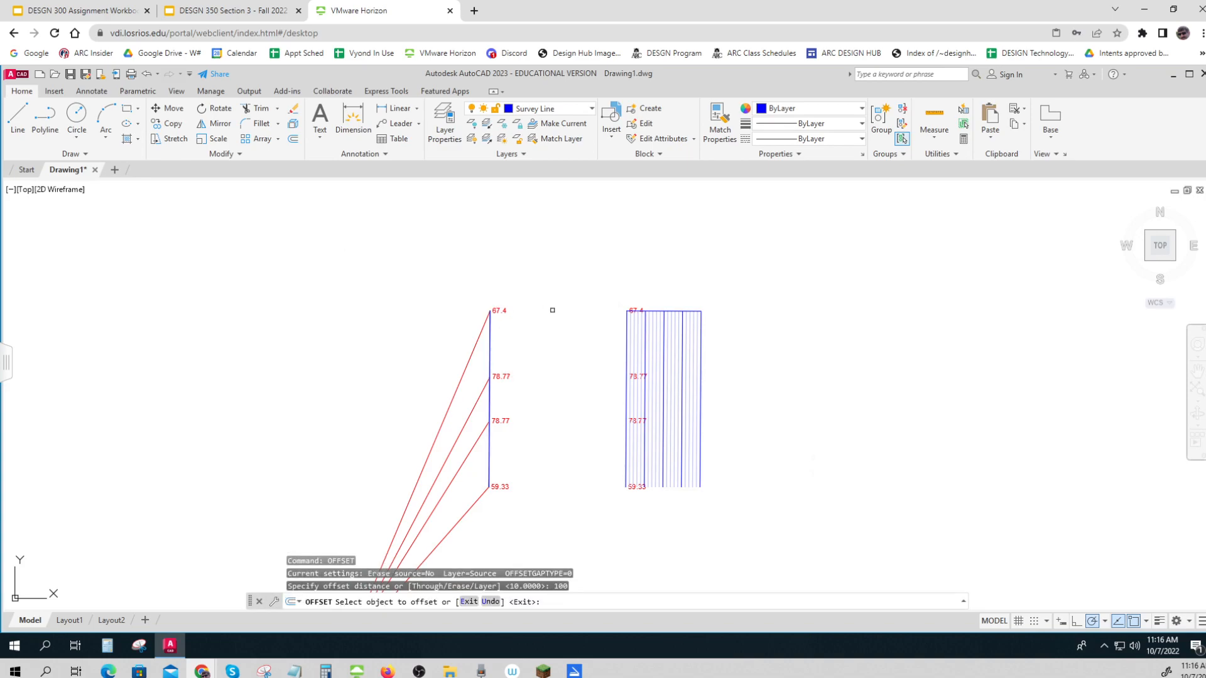
scroll(676, 315, up, 6)
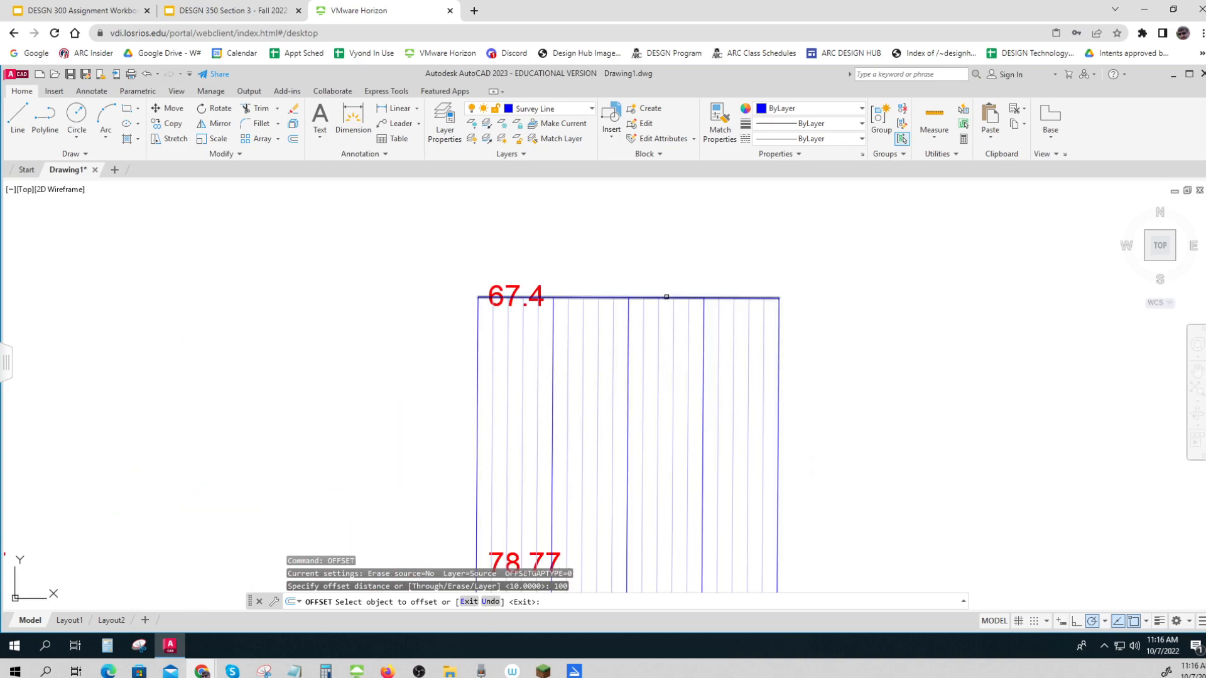
click(666, 296)
click(670, 340)
click(672, 298)
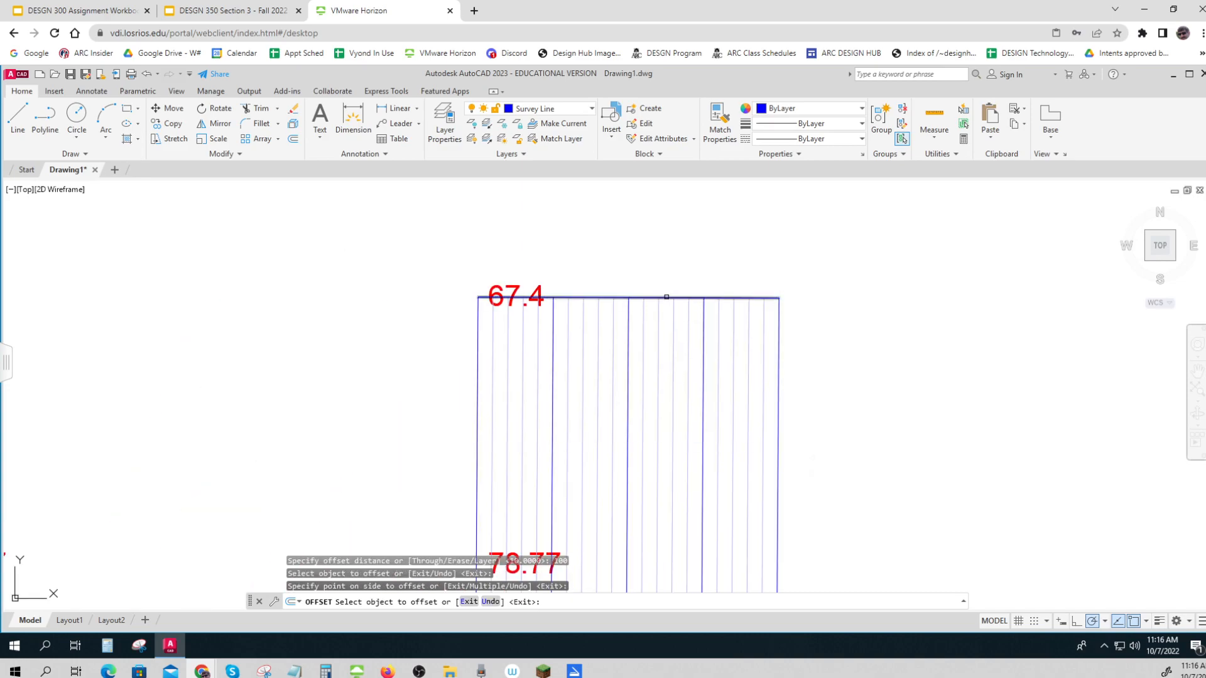
click(667, 377)
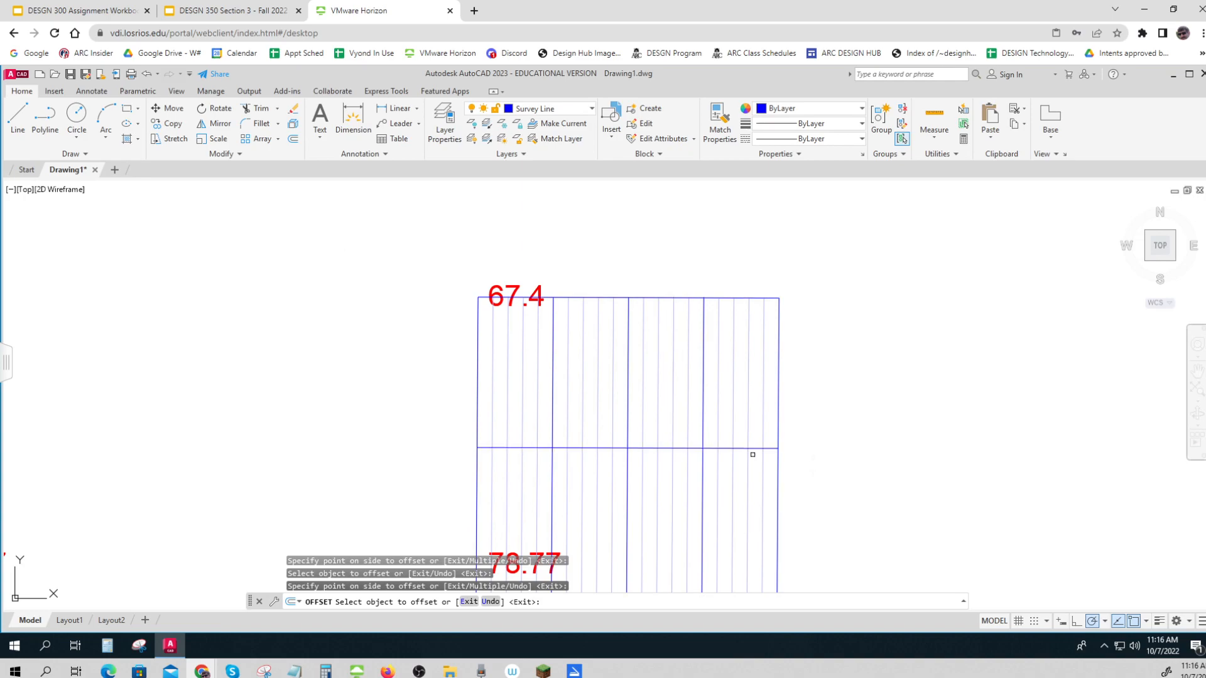
Offset the lowest cross line downward by 100 units three times in succession, continuing the cross lines down the profile grid
click(765, 448)
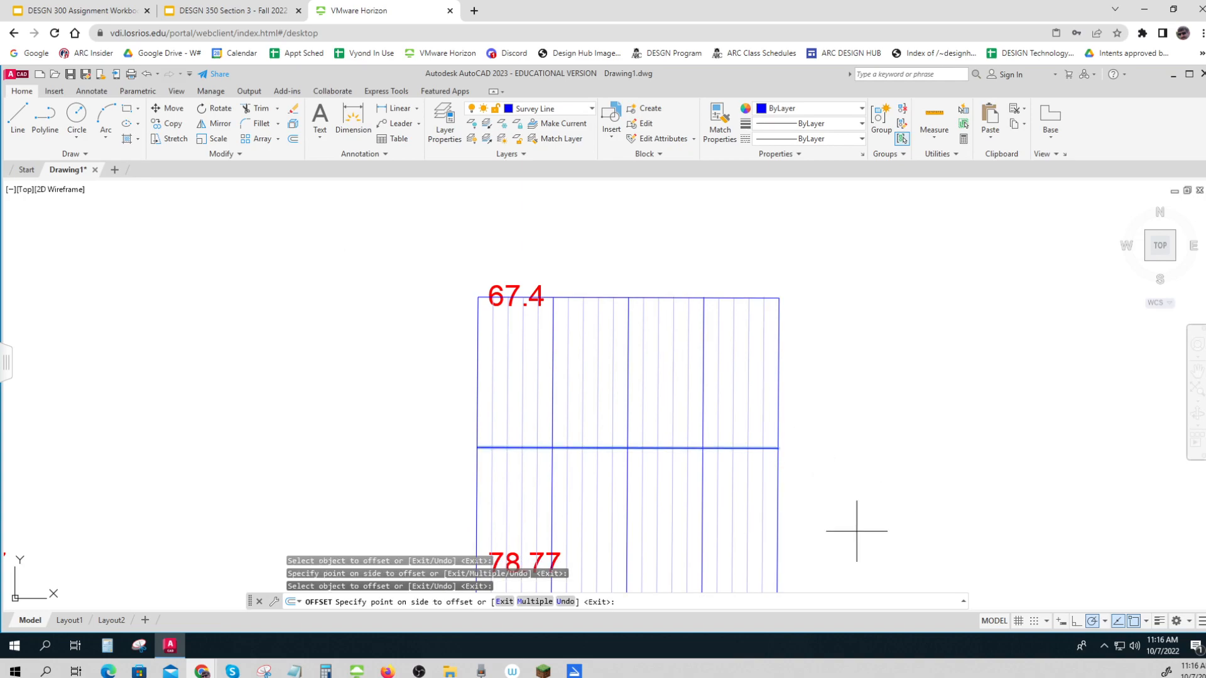
scroll(829, 541, down, 4)
click(832, 537)
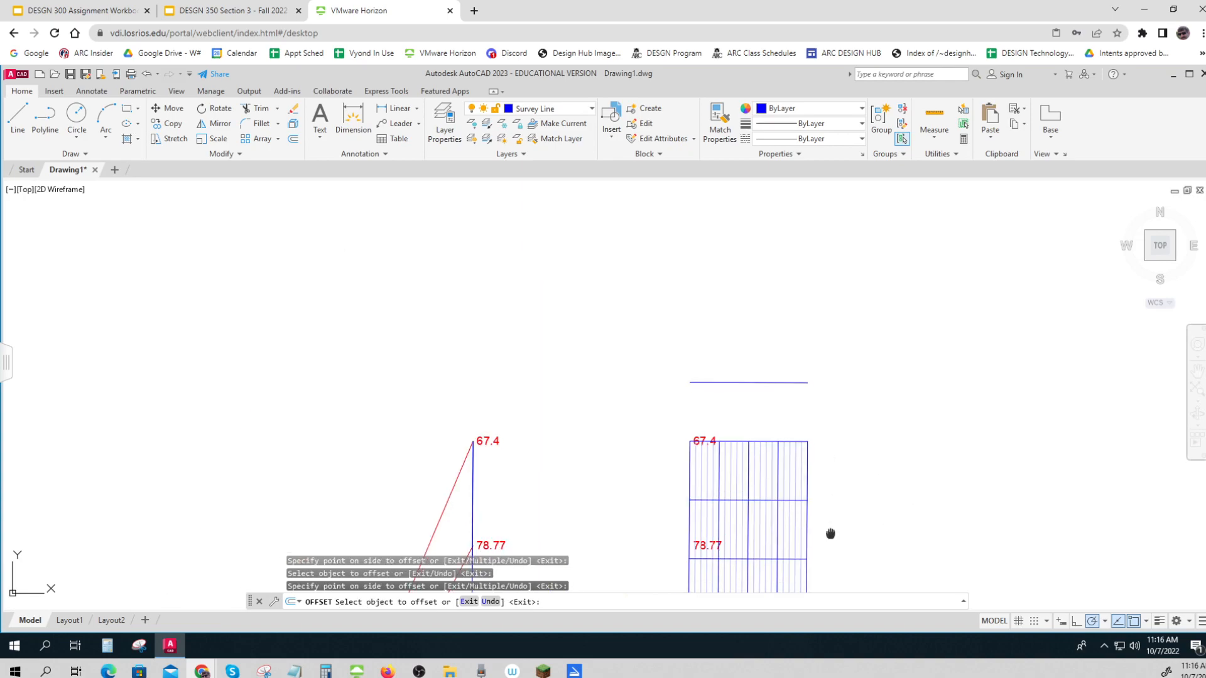
scroll(830, 535, up, 2)
middle_drag(829, 536, 769, 430)
click(728, 475)
click(802, 506)
middle_drag(802, 511, 753, 393)
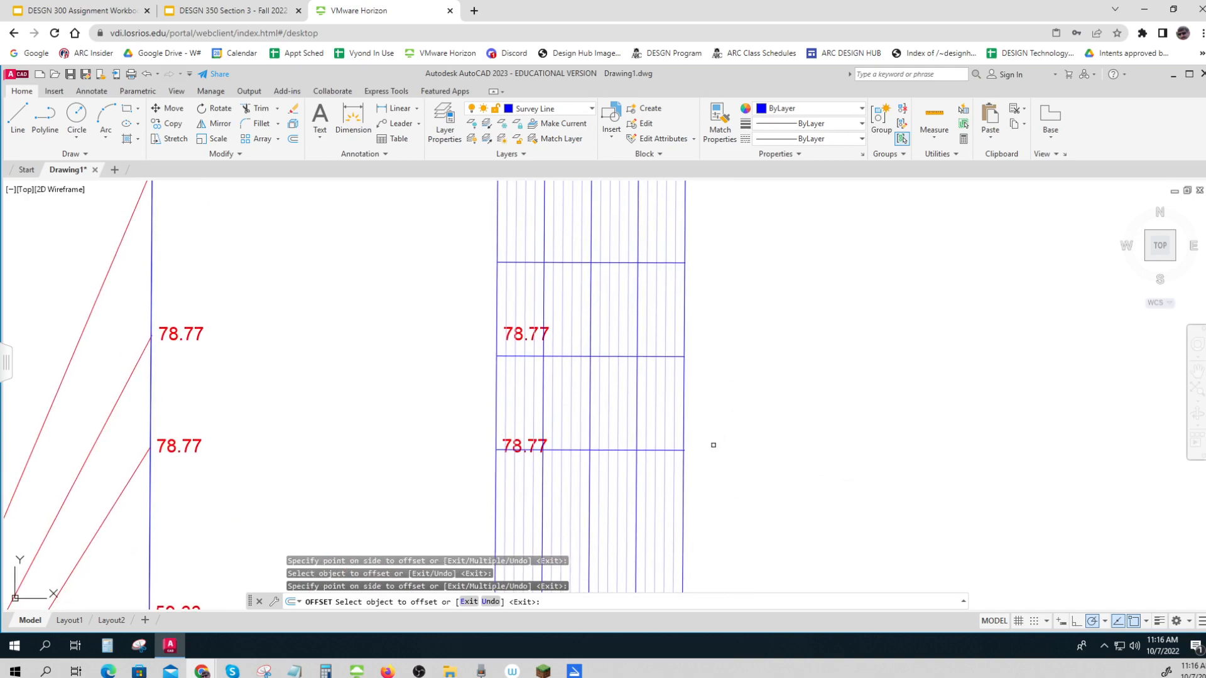
click(686, 451)
click(786, 503)
scroll(785, 503, down, 3)
scroll(733, 458, up, 3)
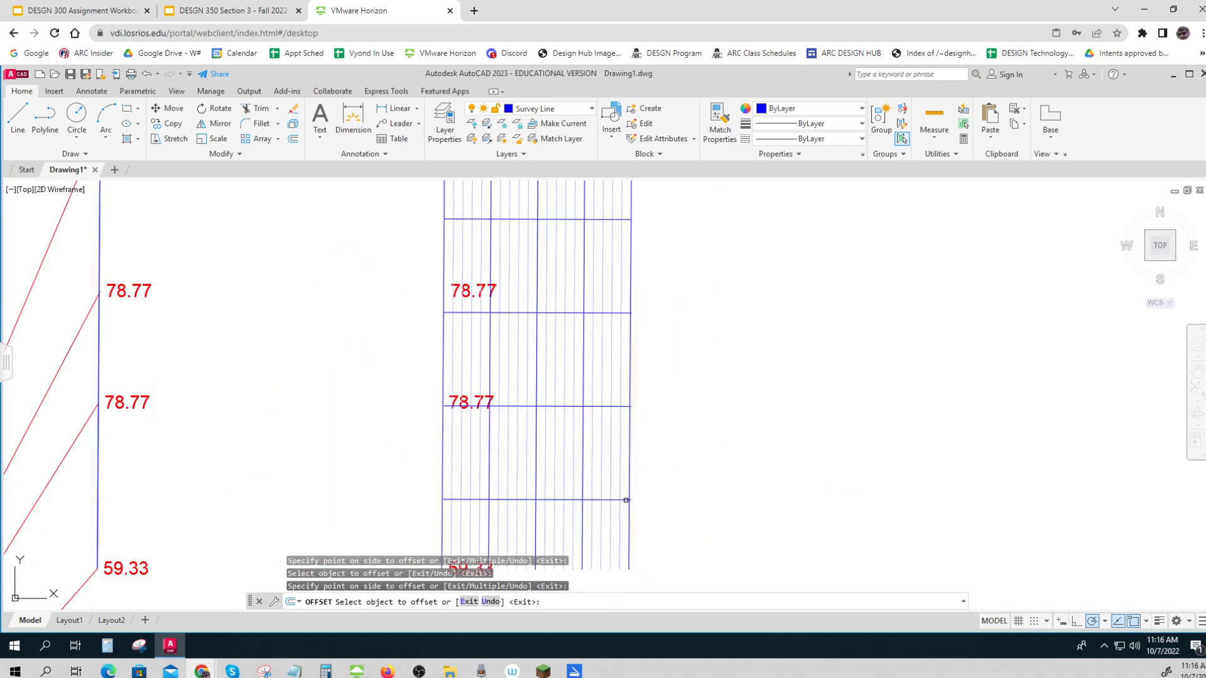
Offset the lowest cross line another 100 units downward, past the lower ends of the parallel lines
click(629, 499)
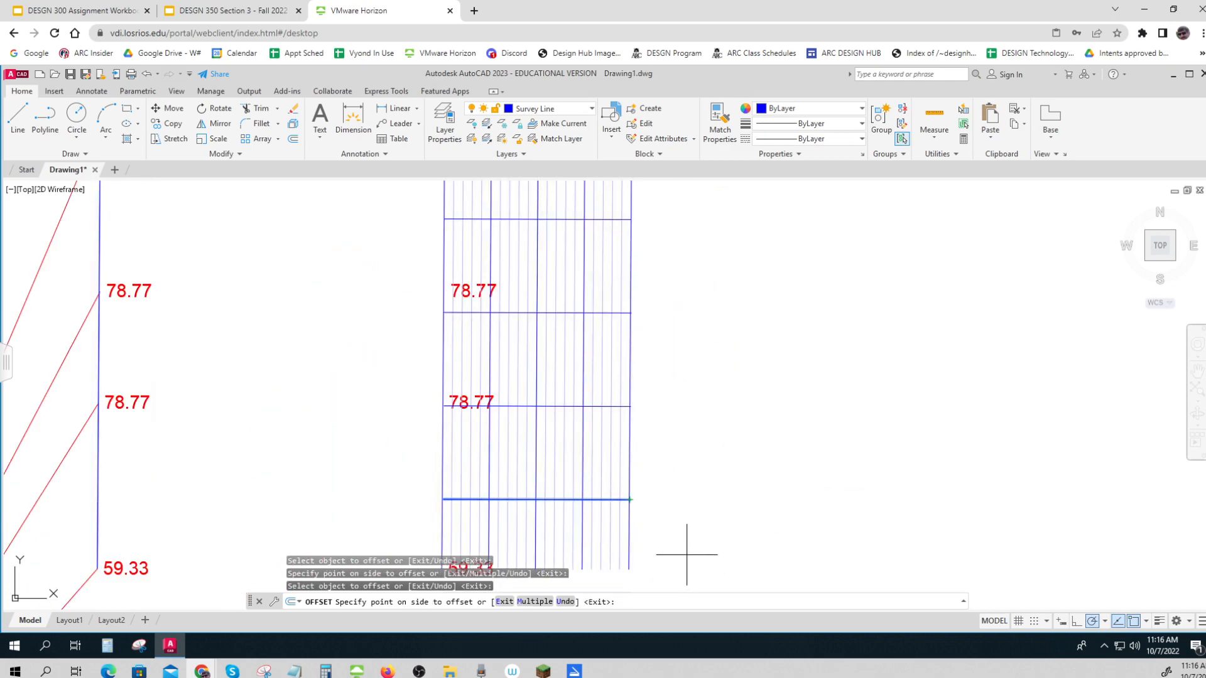
key(Escape)
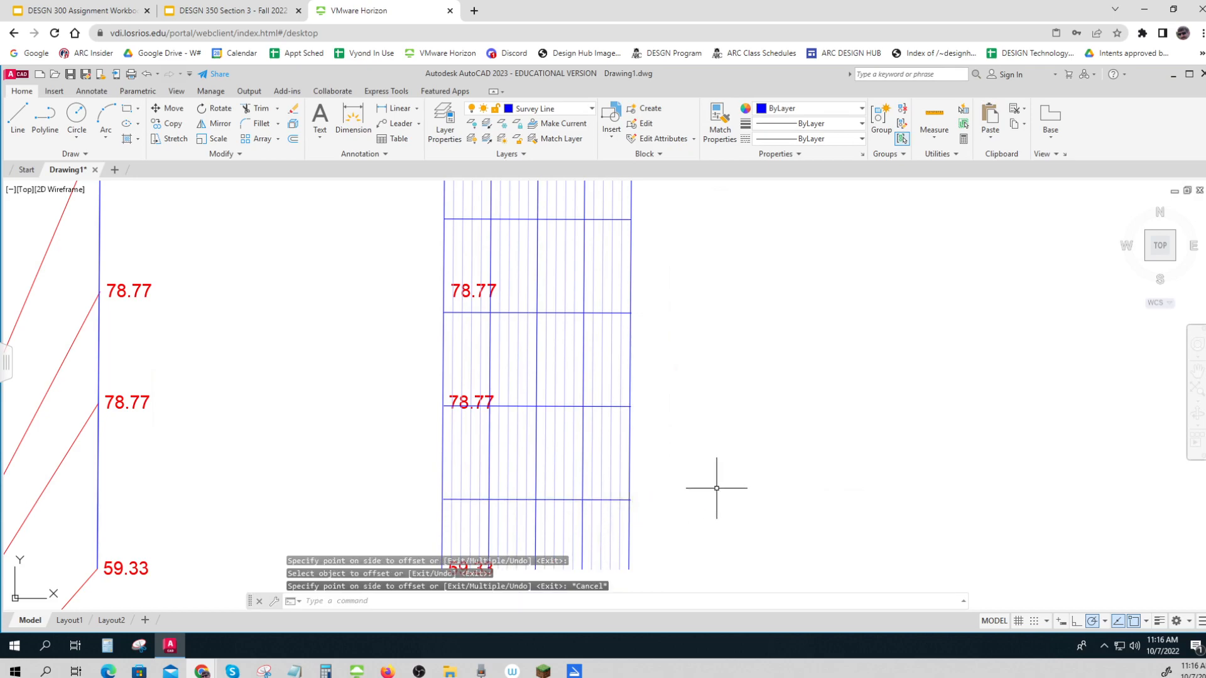
key(Return)
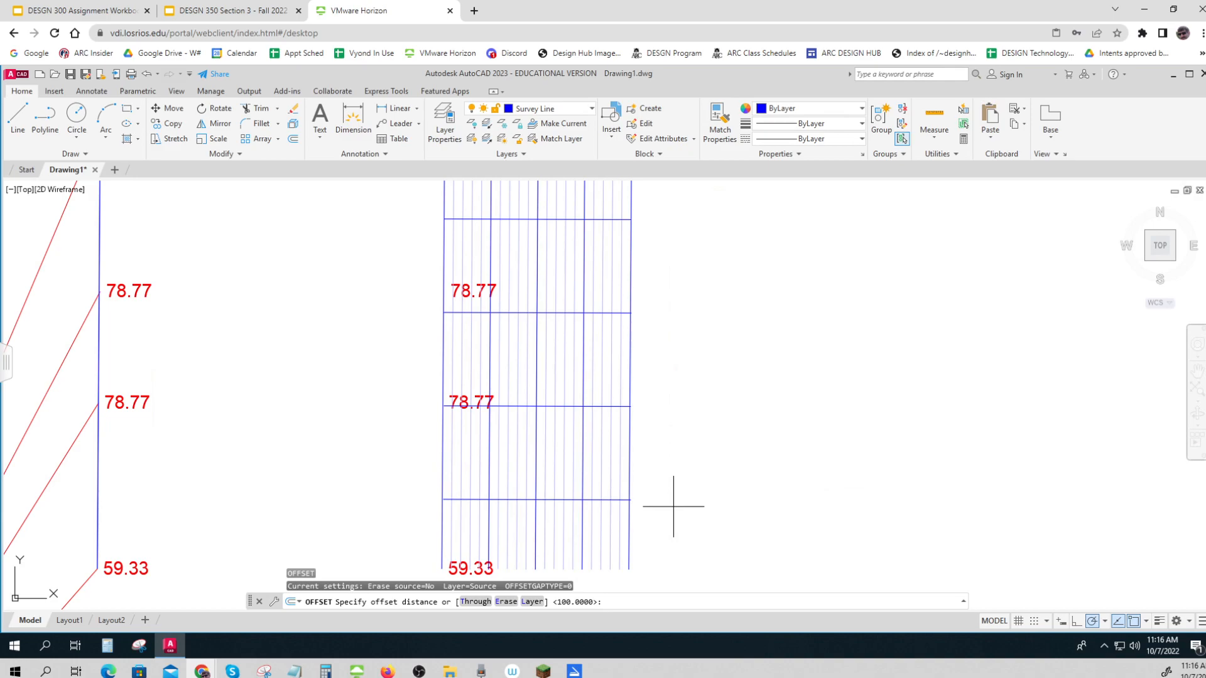
key(Return)
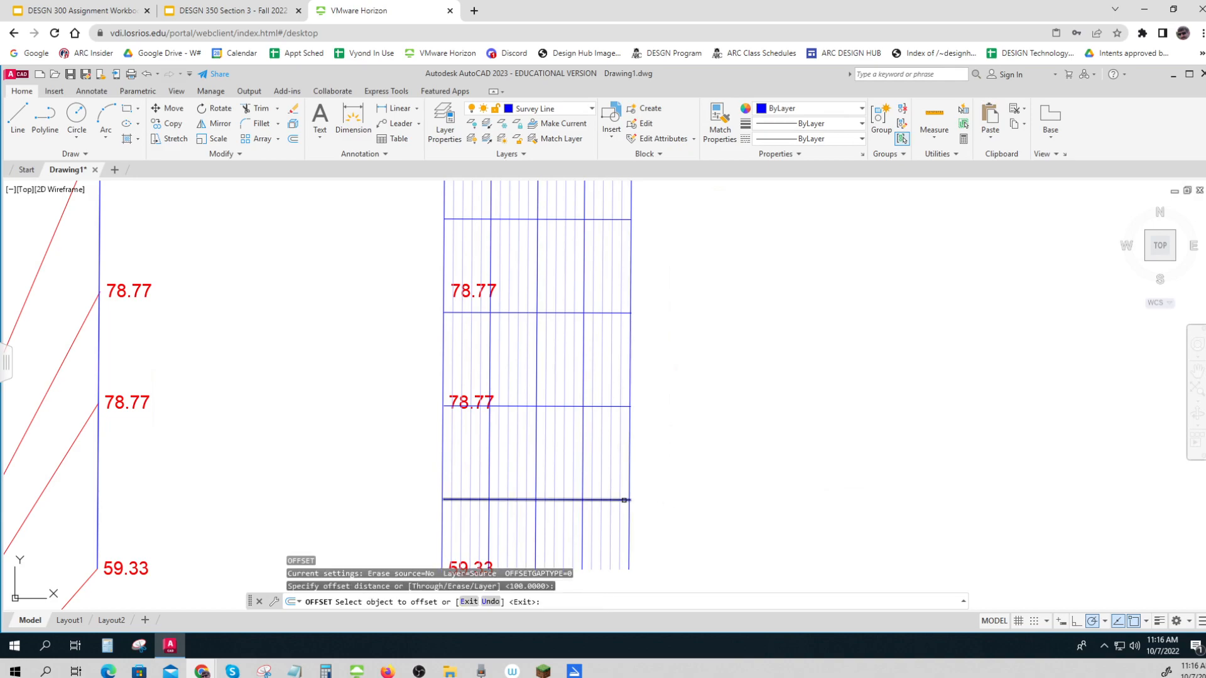
click(630, 502)
click(745, 563)
scroll(747, 546, down, 6)
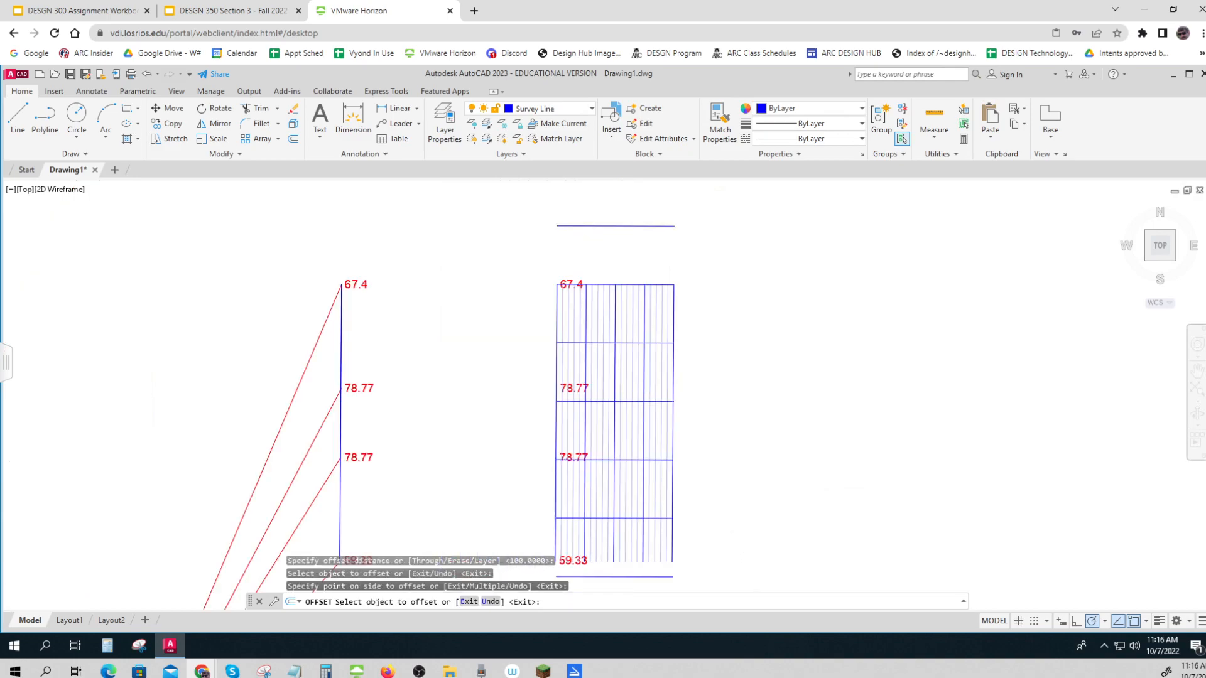
key(Escape)
key(Escape)
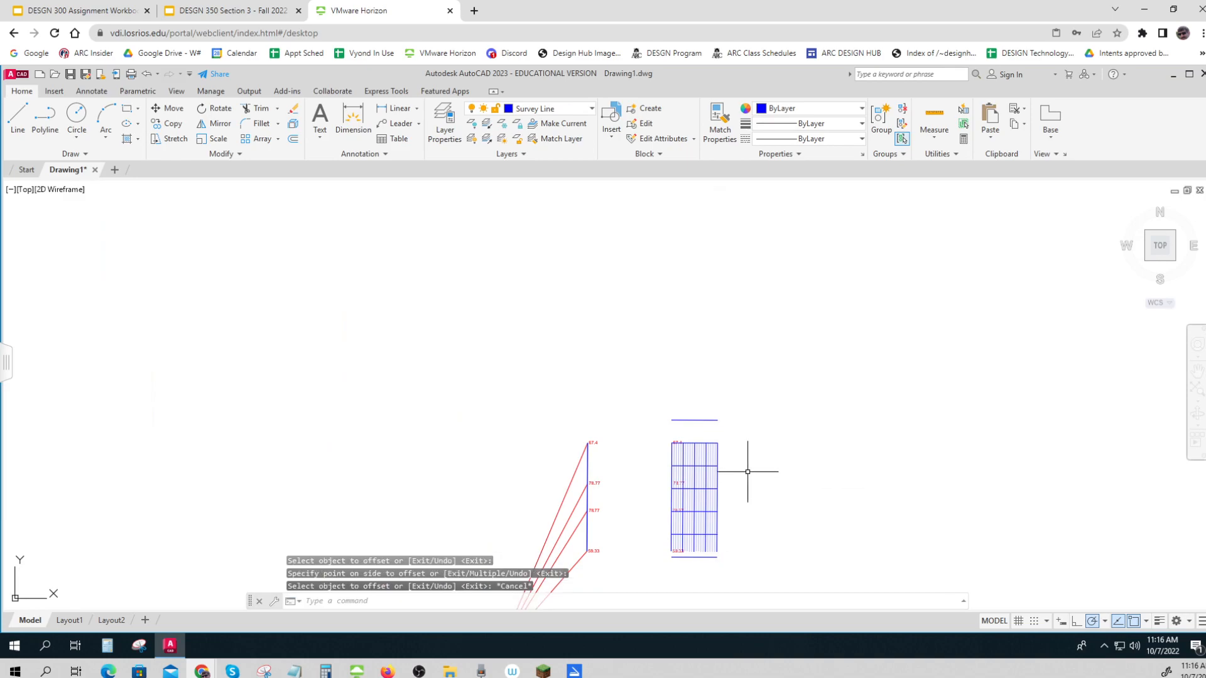
Delete the separate cross line lying above the upper edge of the profile grid
click(733, 432)
click(696, 405)
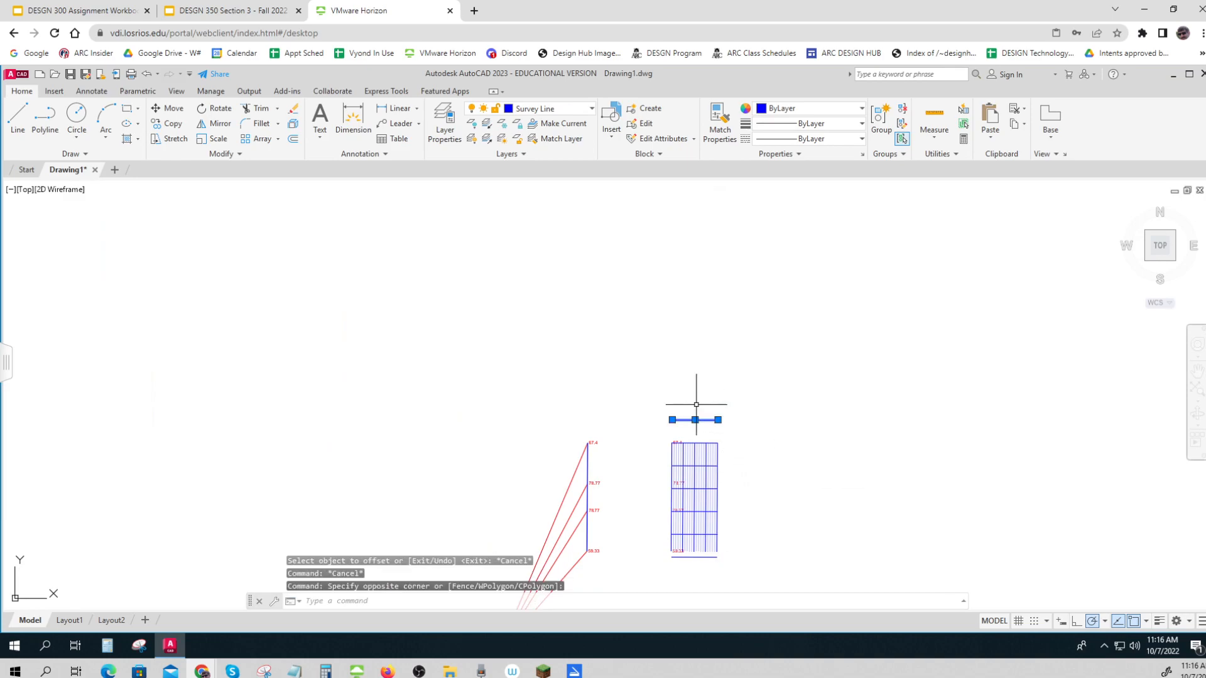
key(Delete)
Try to extend the grid's parallel lines using the separate cross line below their lower ends
scroll(717, 553, up, 5)
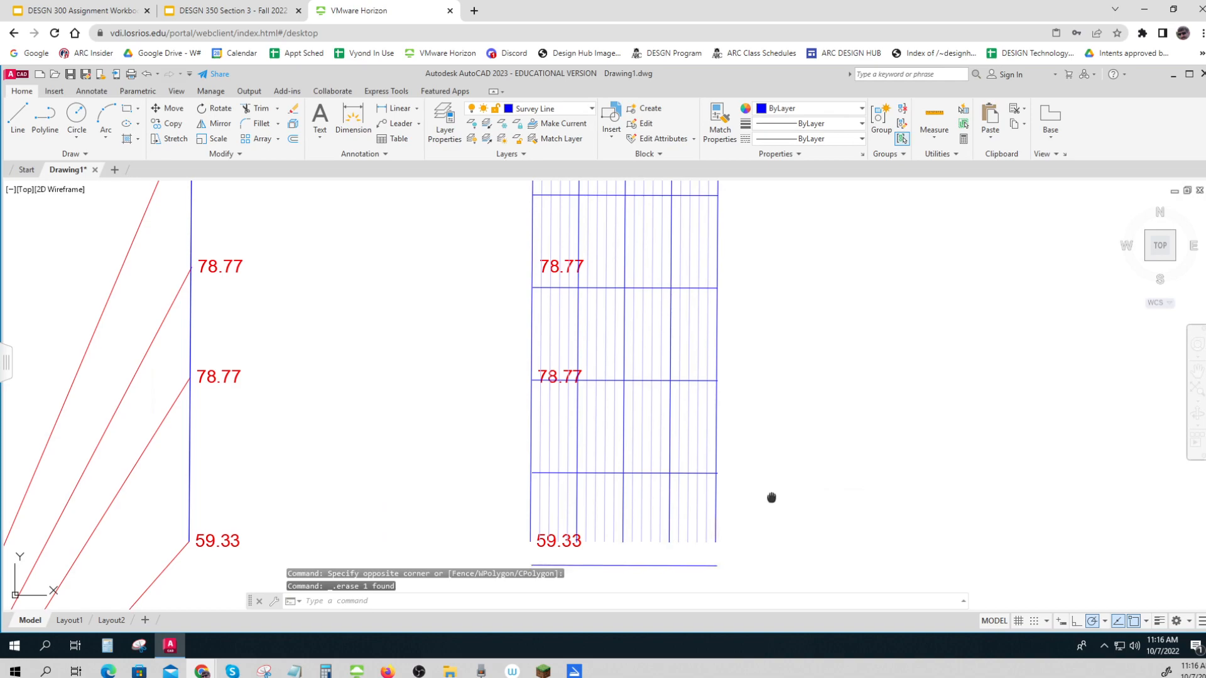
middle_drag(772, 498, 780, 439)
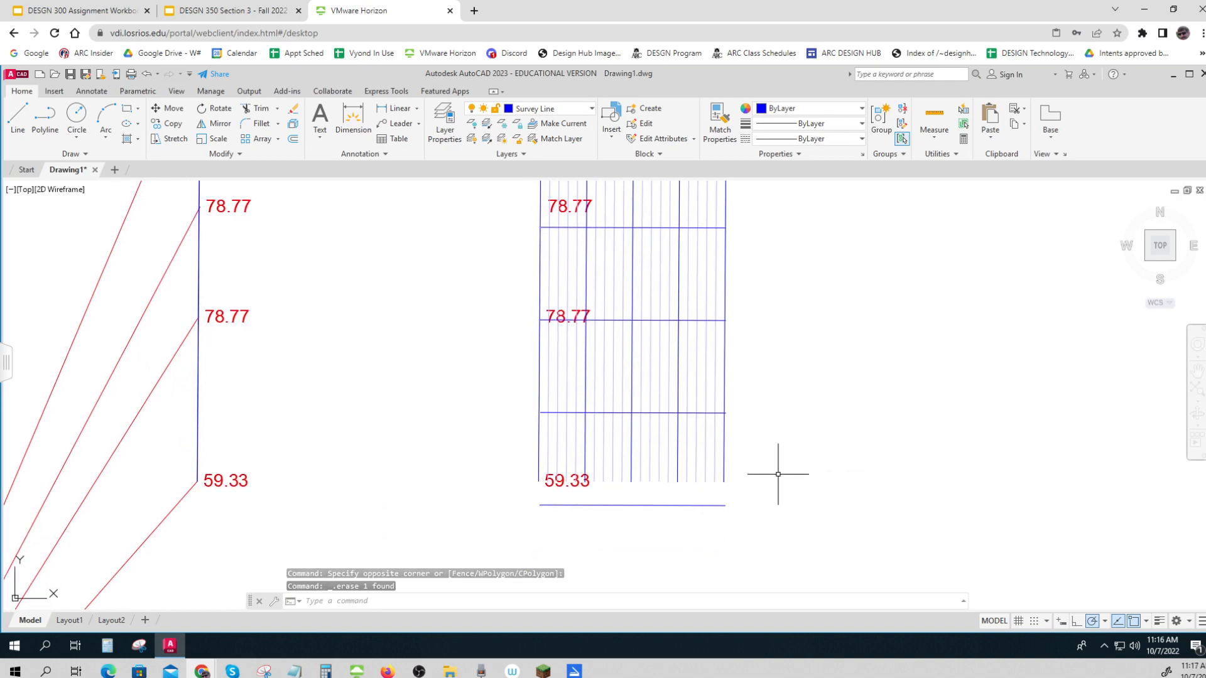
text(LE)
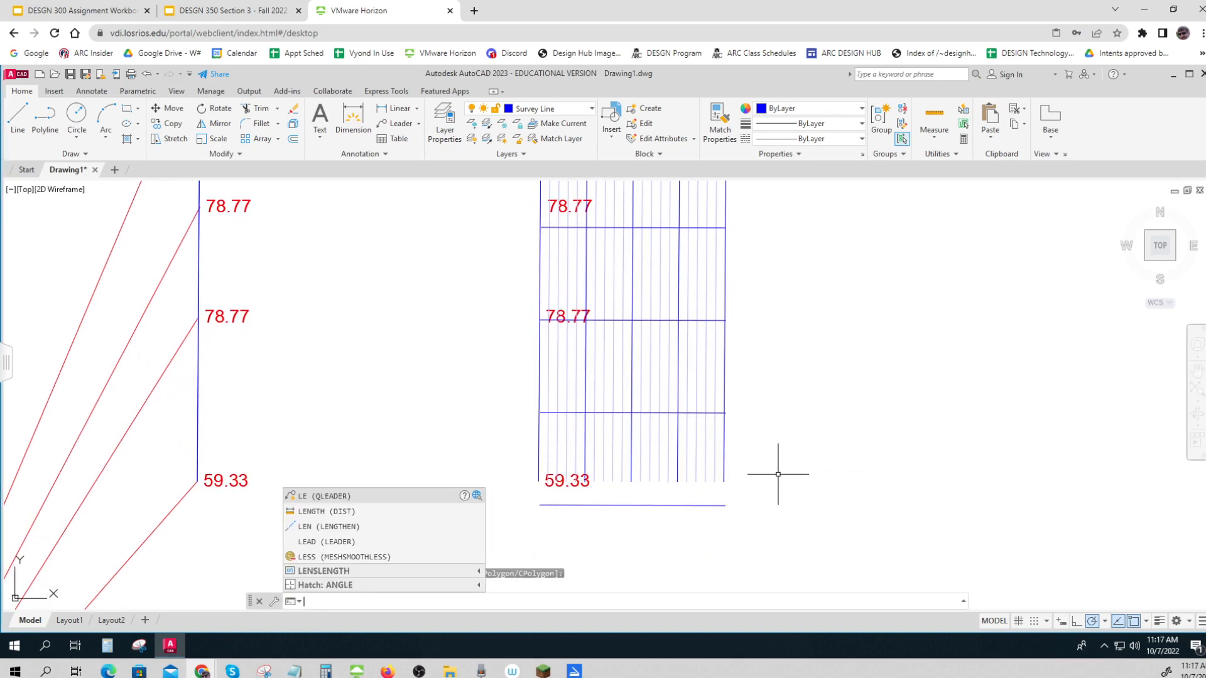
text(e)
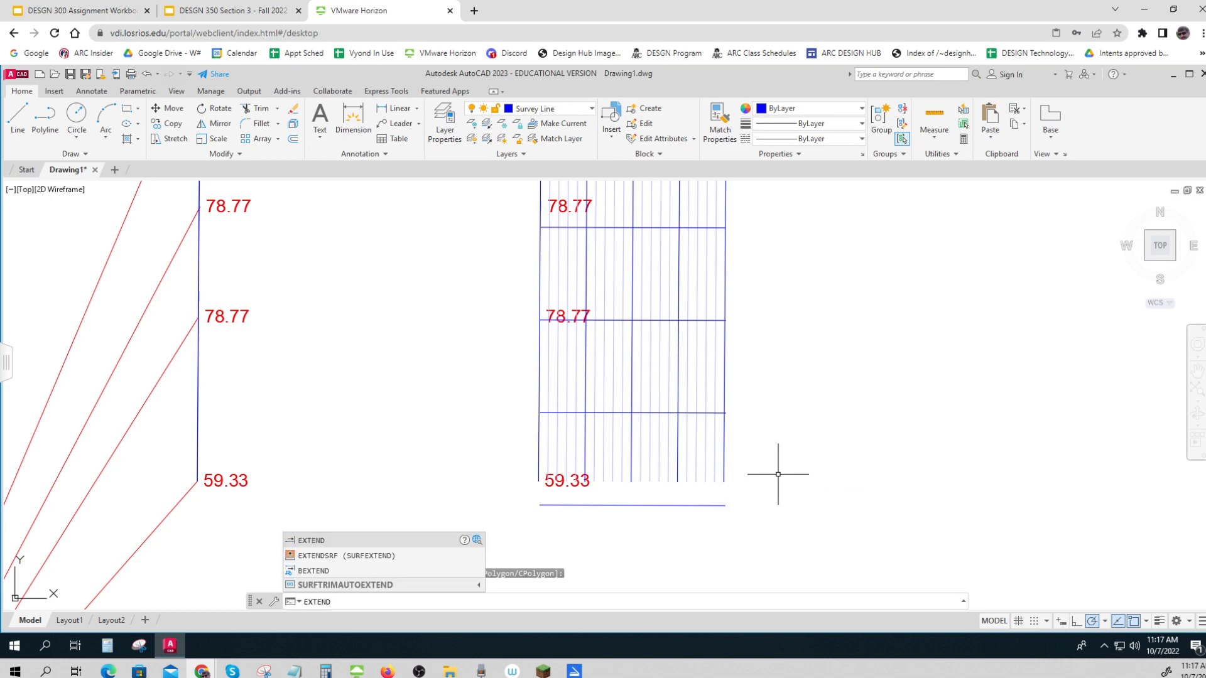
key(Return)
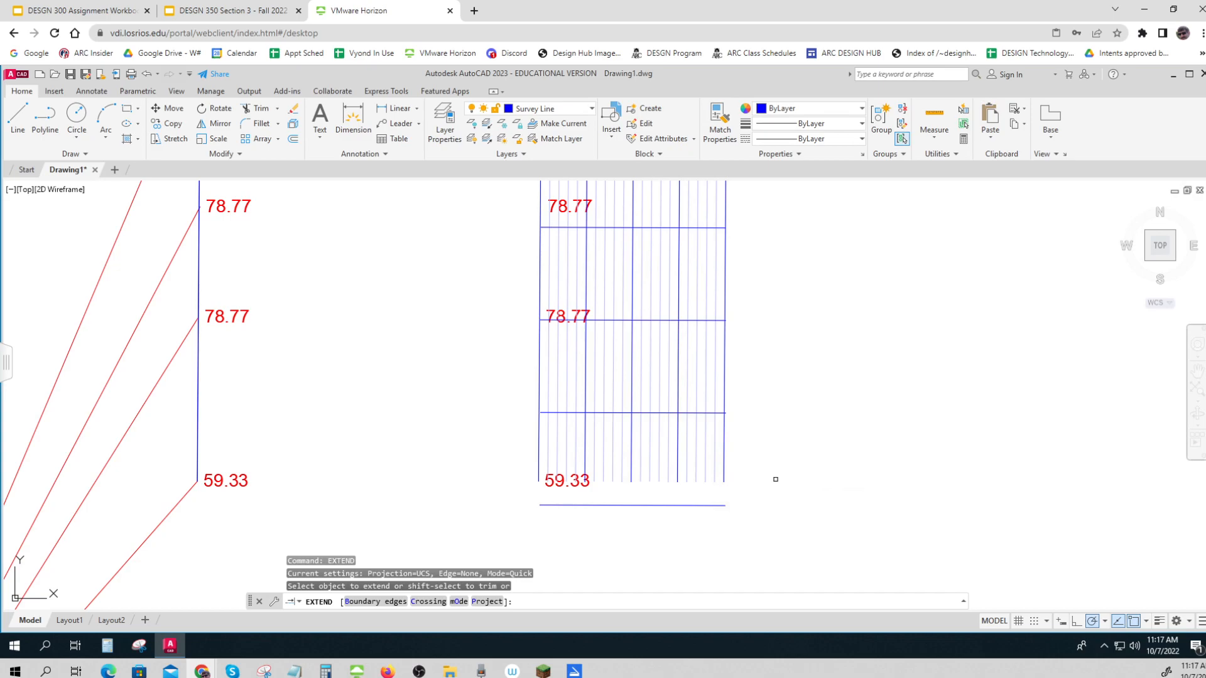
click(710, 506)
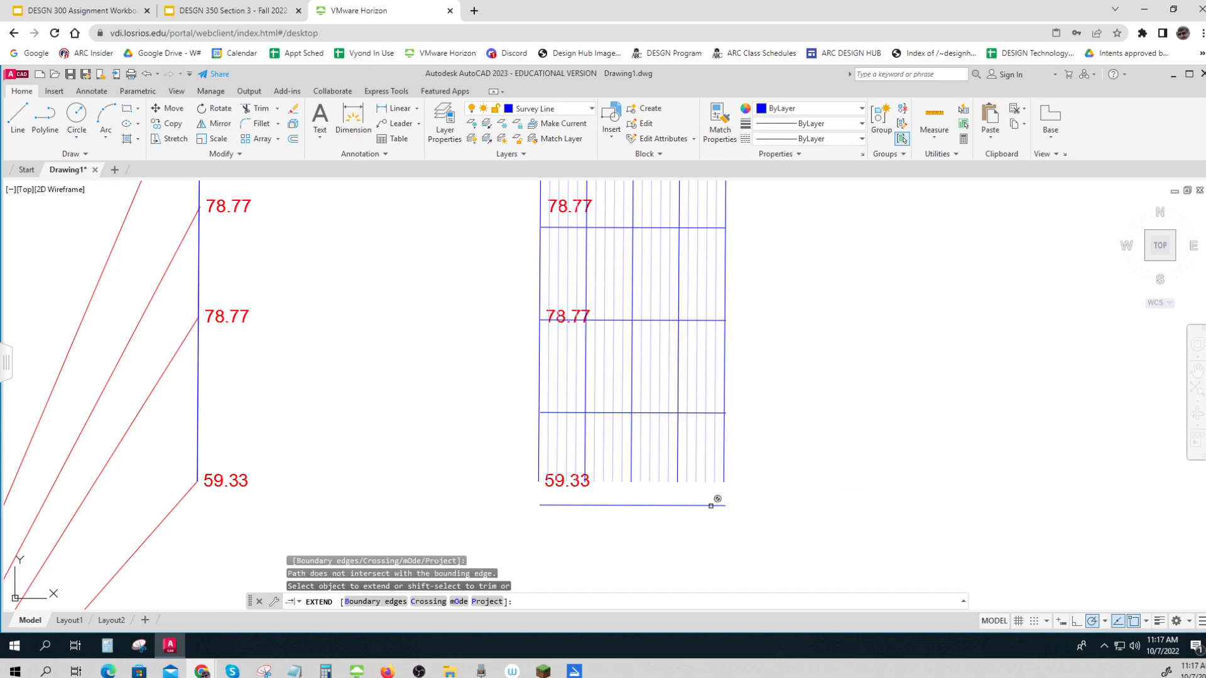
key(Escape)
key(Escape)
key(Escape)
text(extend)
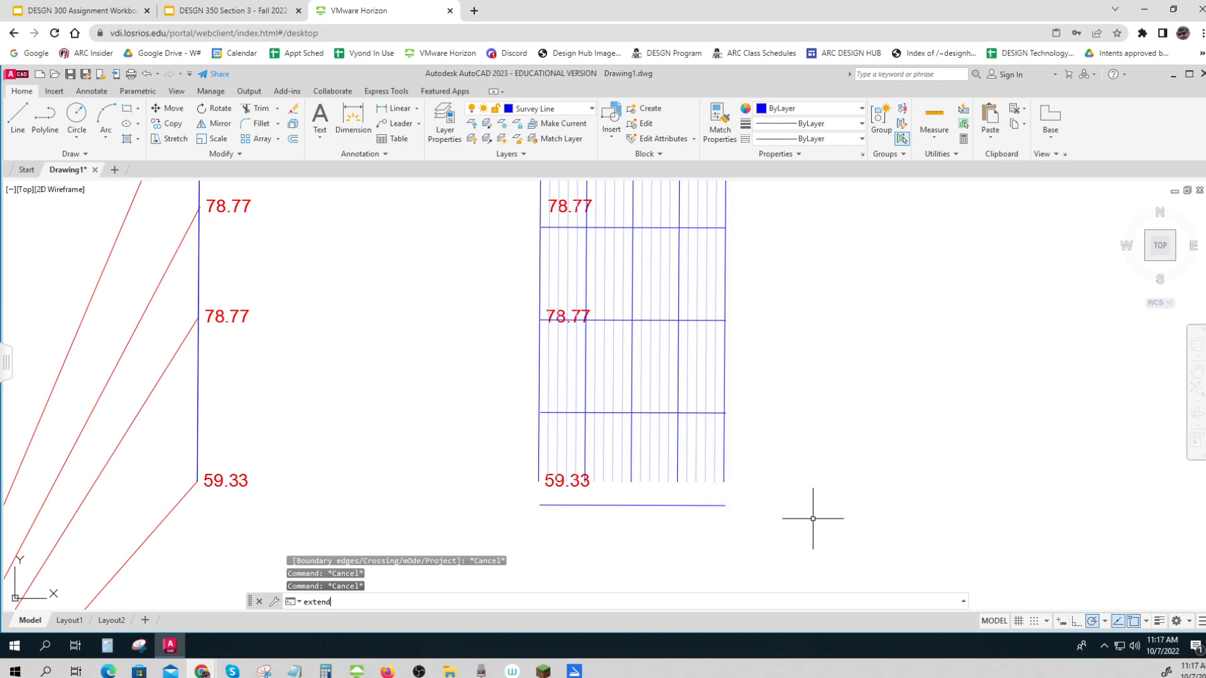
key(Return)
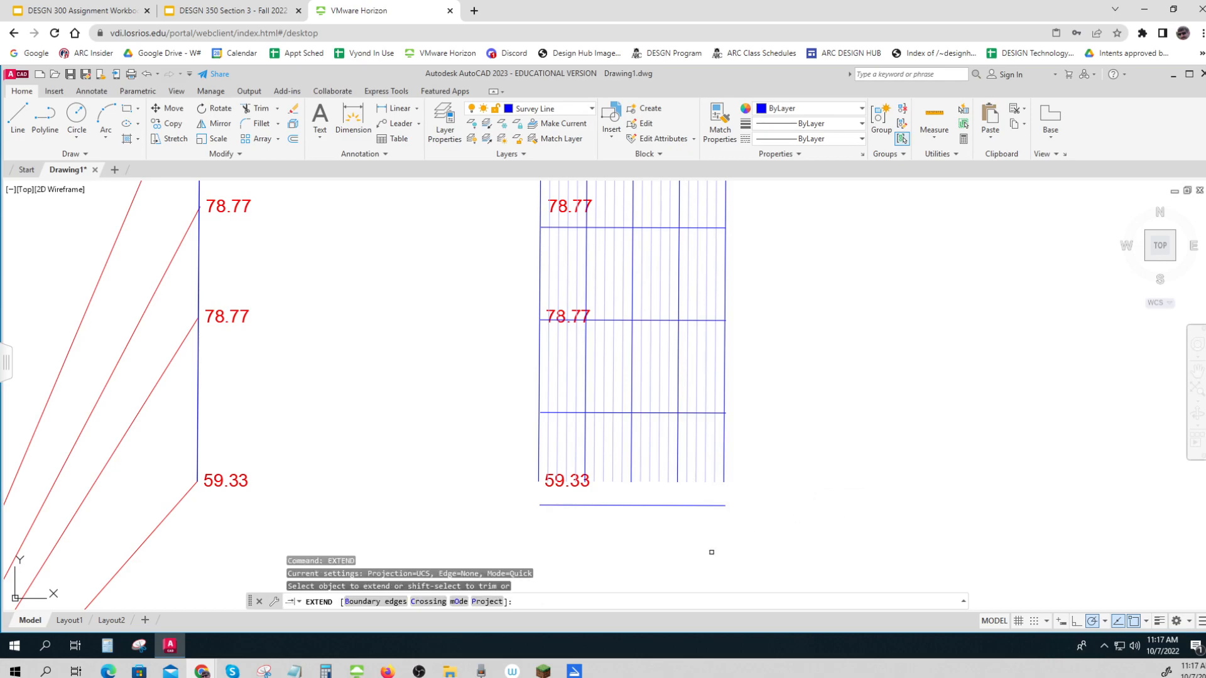
click(689, 506)
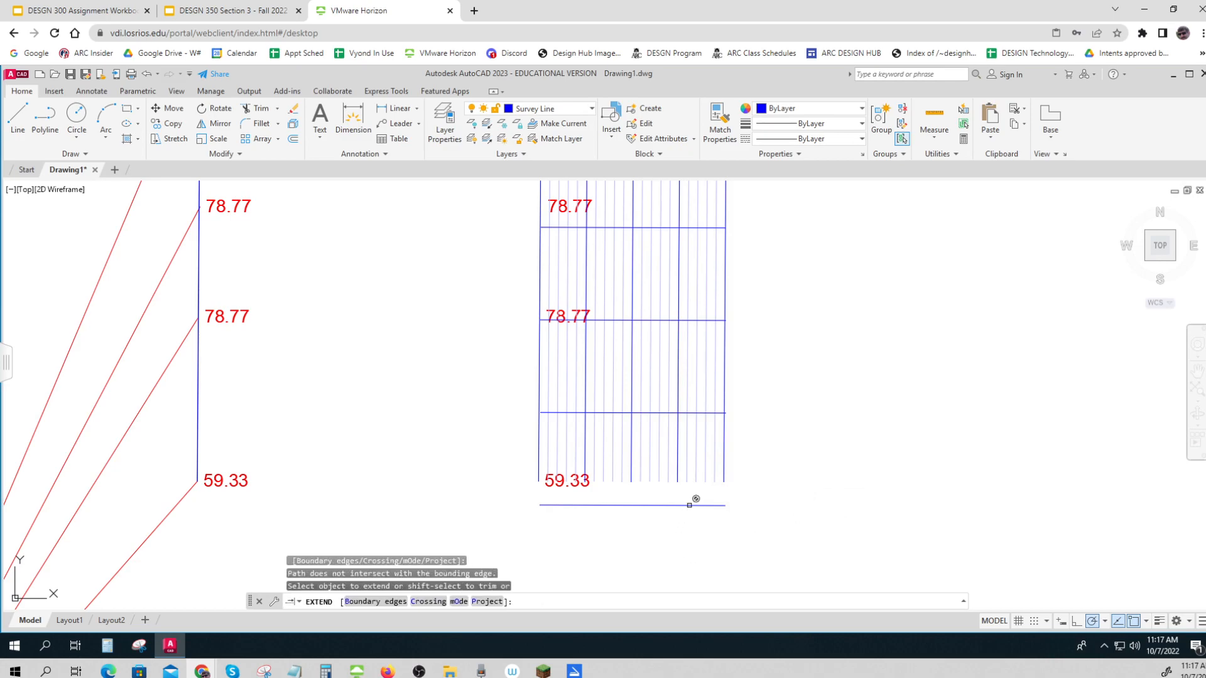
key(Escape)
key(Escape)
key(Escape)
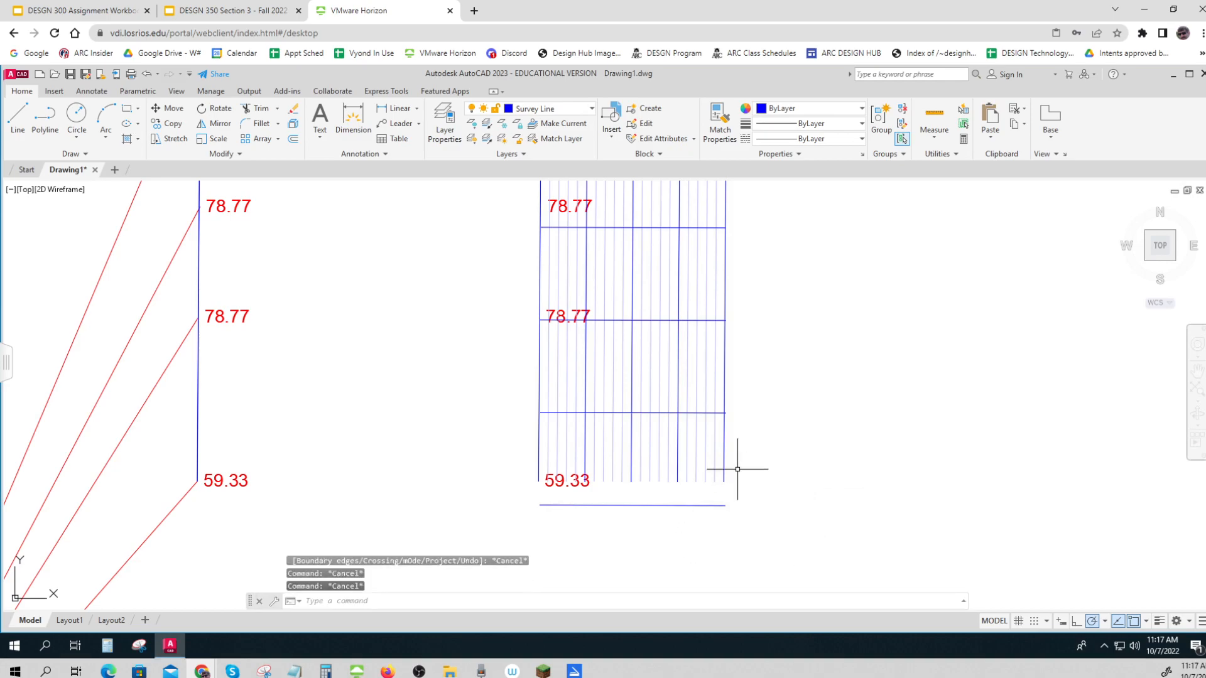
Make the construction layer the current layer
scroll(747, 449, down, 2)
middle_drag(748, 448, 737, 519)
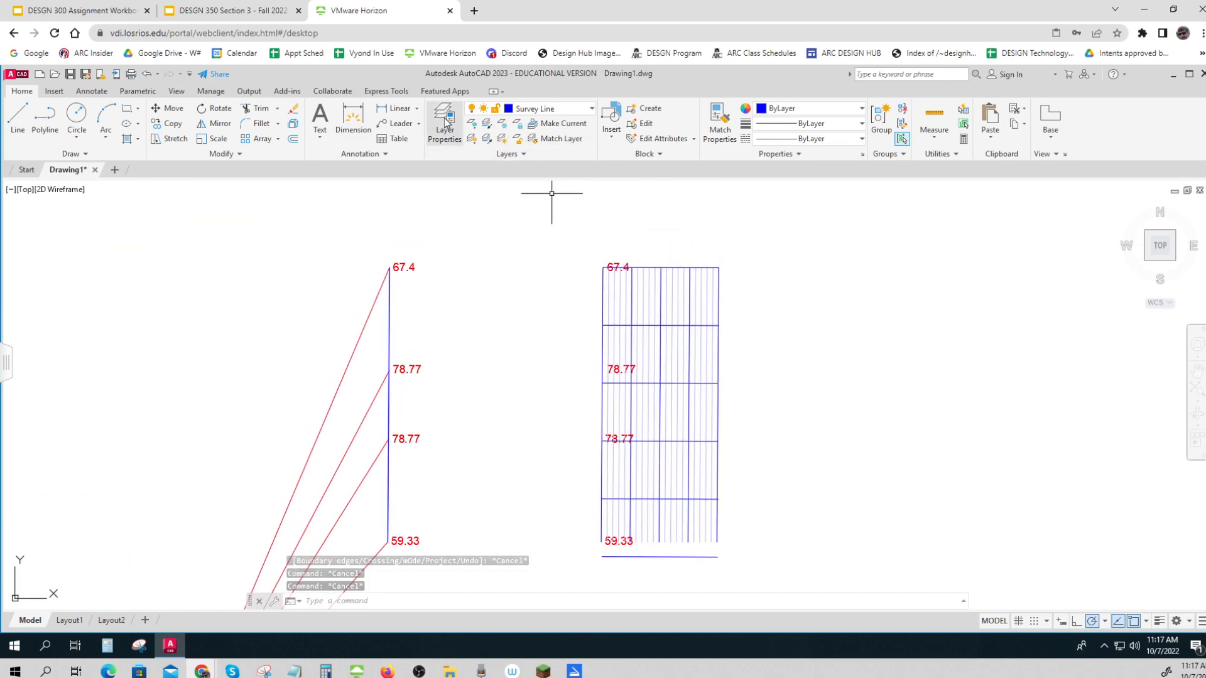
click(544, 108)
click(541, 139)
click(17, 116)
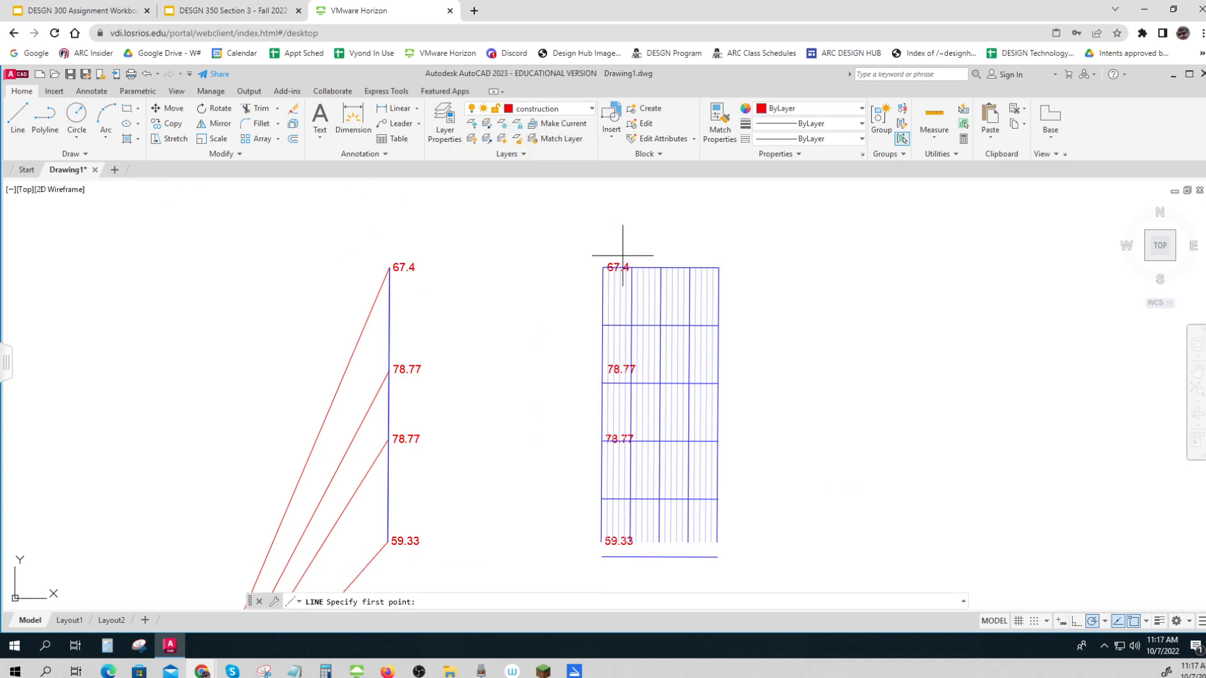
key(Escape)
key(Escape)
Add the middle-center justified single-line text 50' at the grid's upper-left corner, about 7.4 units high with no rotation
scroll(781, 316, up, 2)
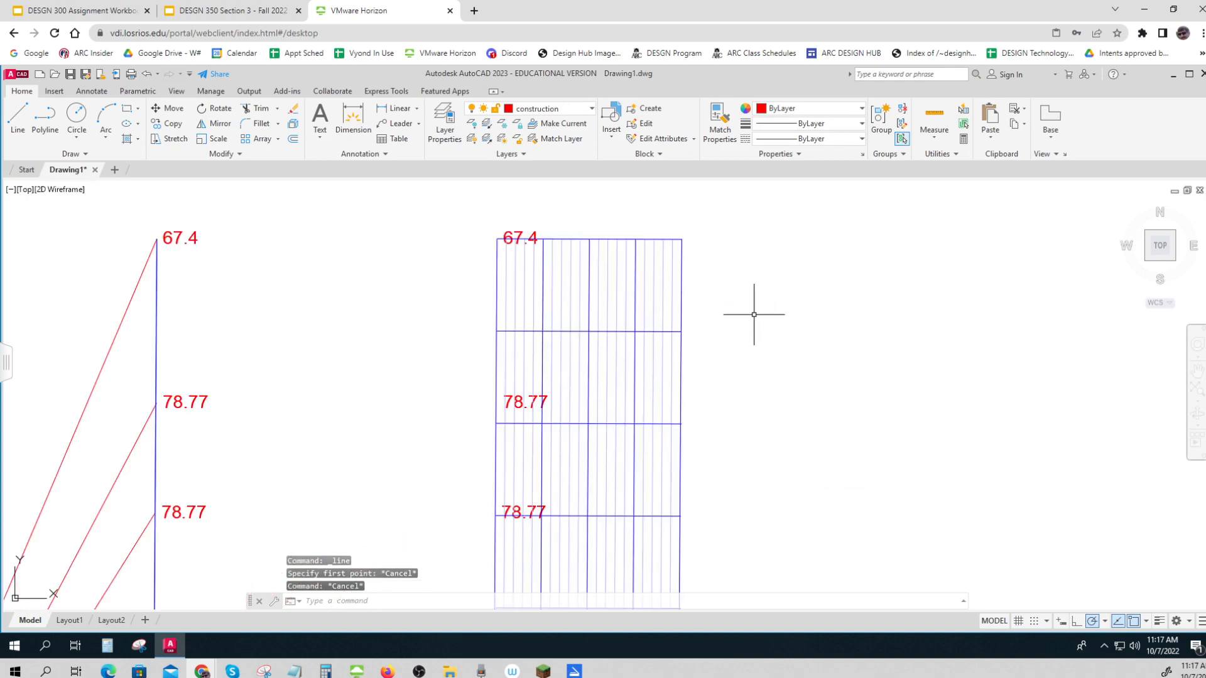
text(dt)
key(Return)
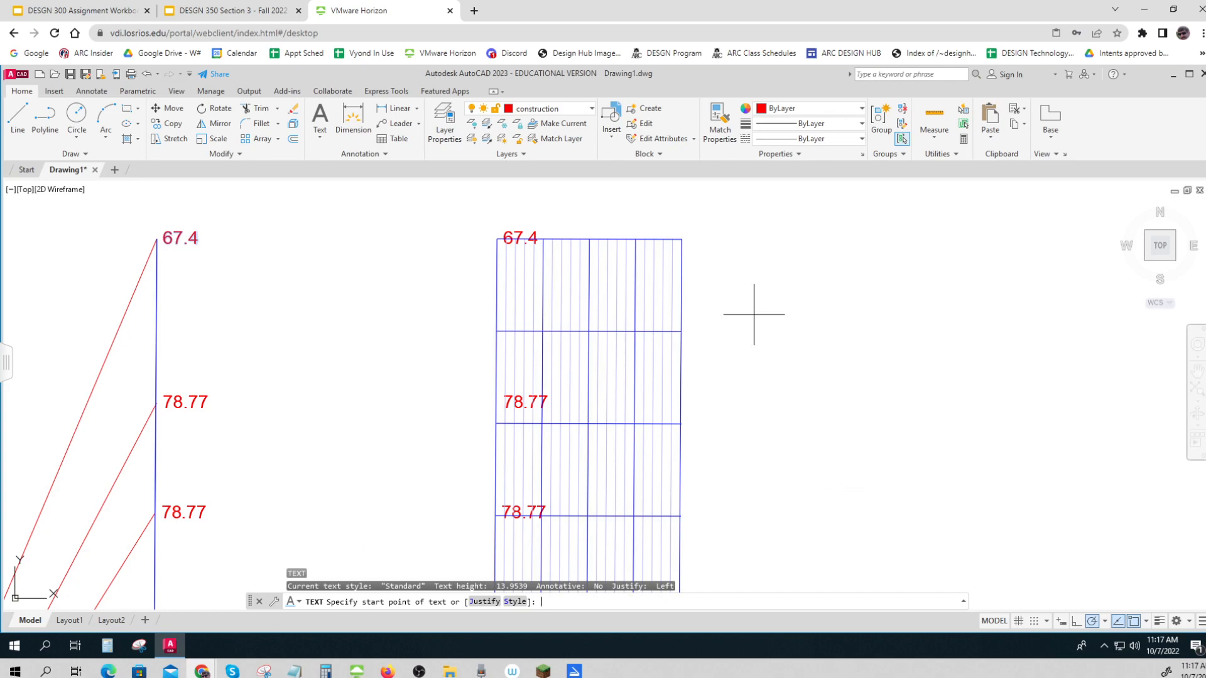
text(mc)
key(Return)
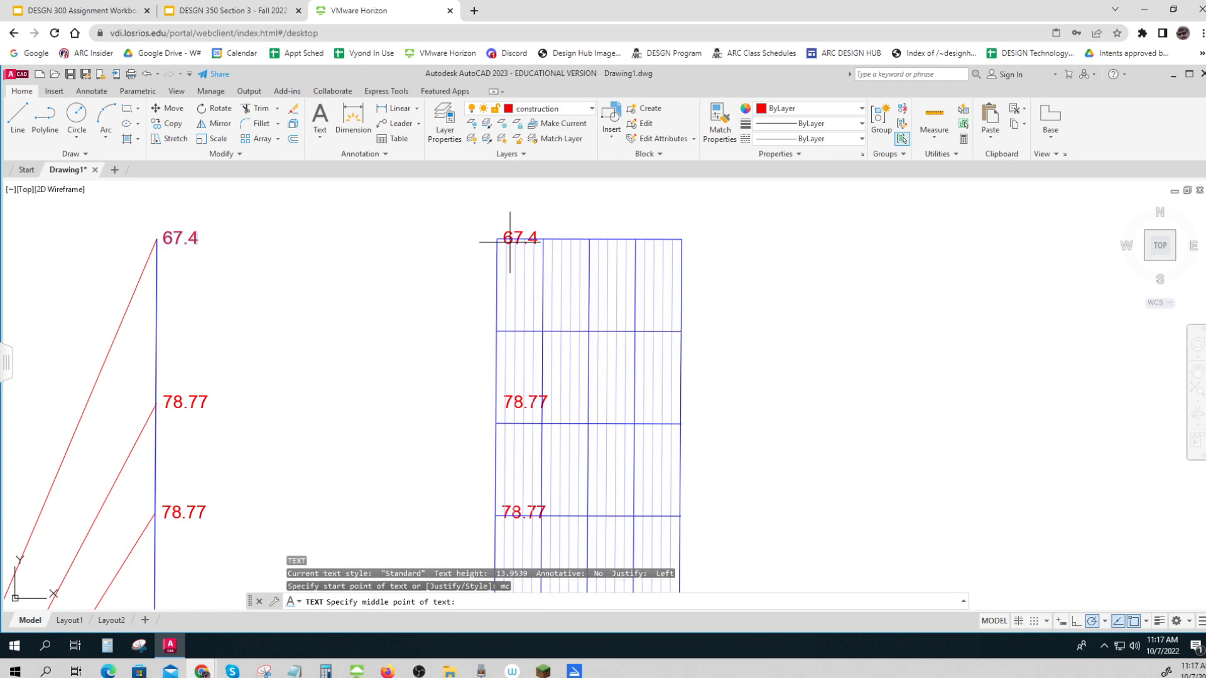
scroll(510, 242, up, 4)
click(477, 243)
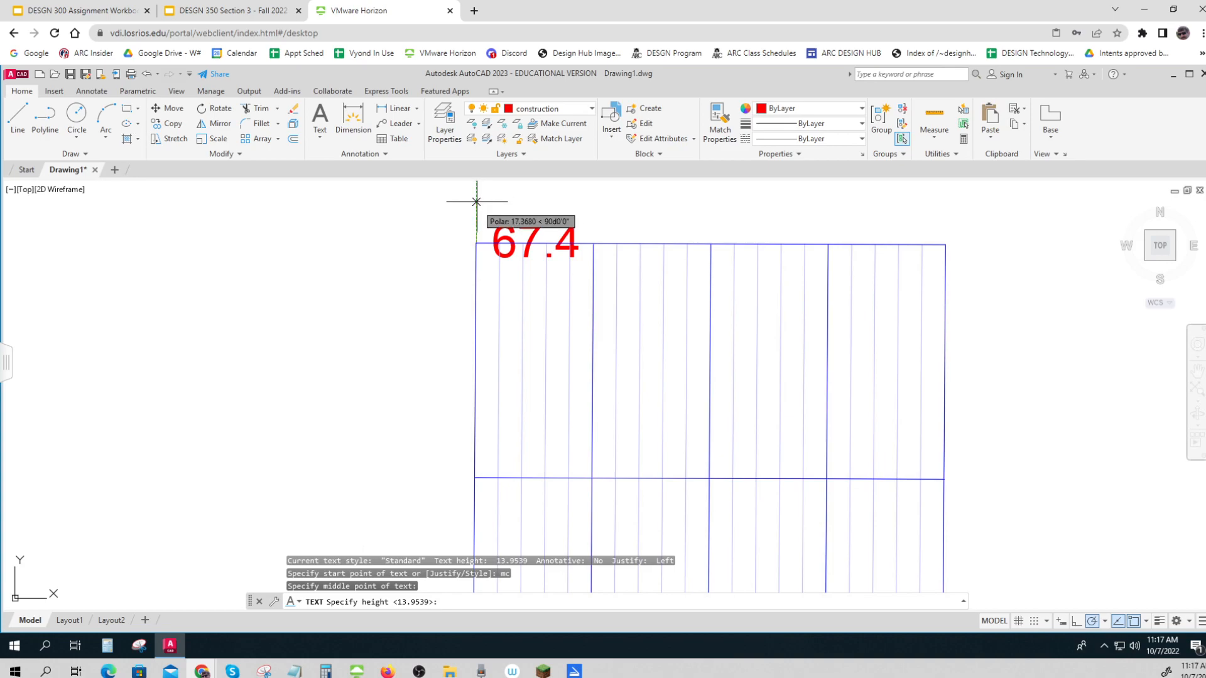
click(477, 225)
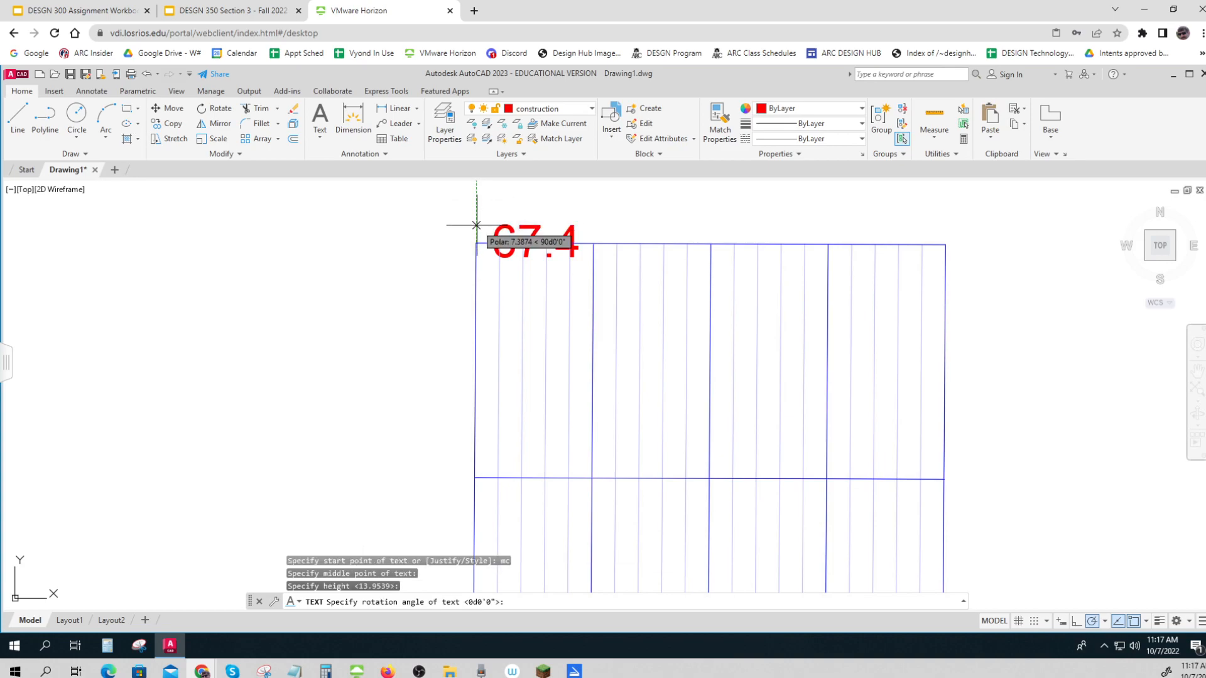
key(Return)
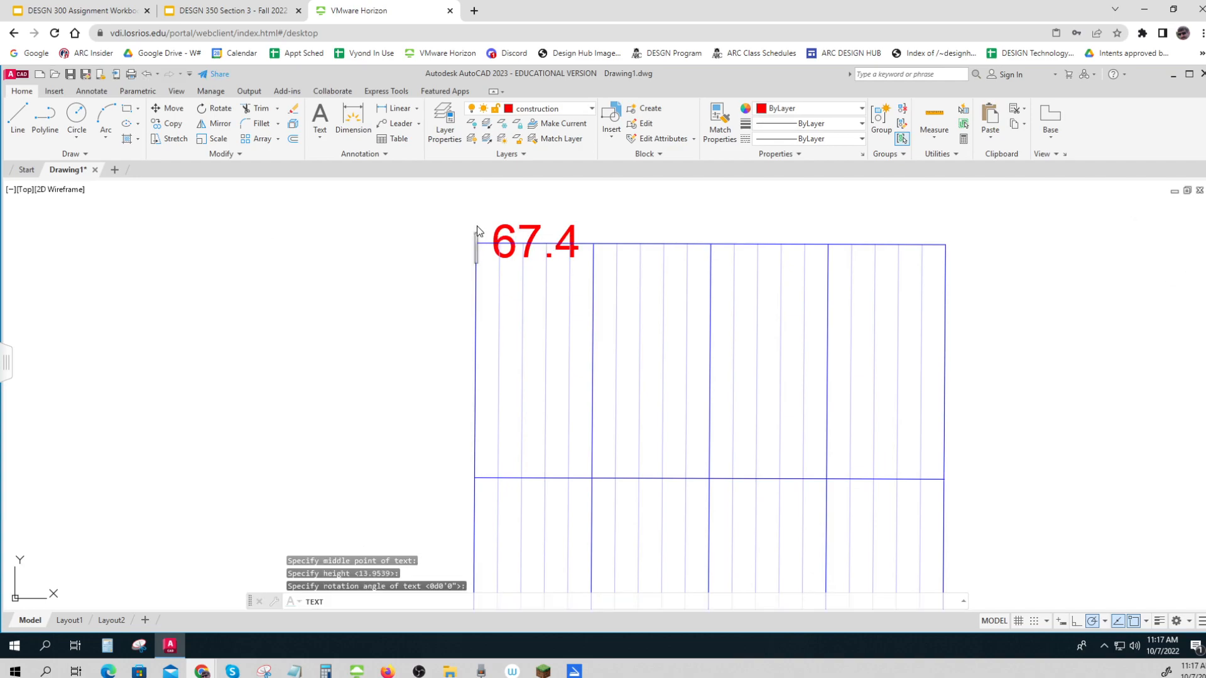
text(50')
key(Return)
key(Return)
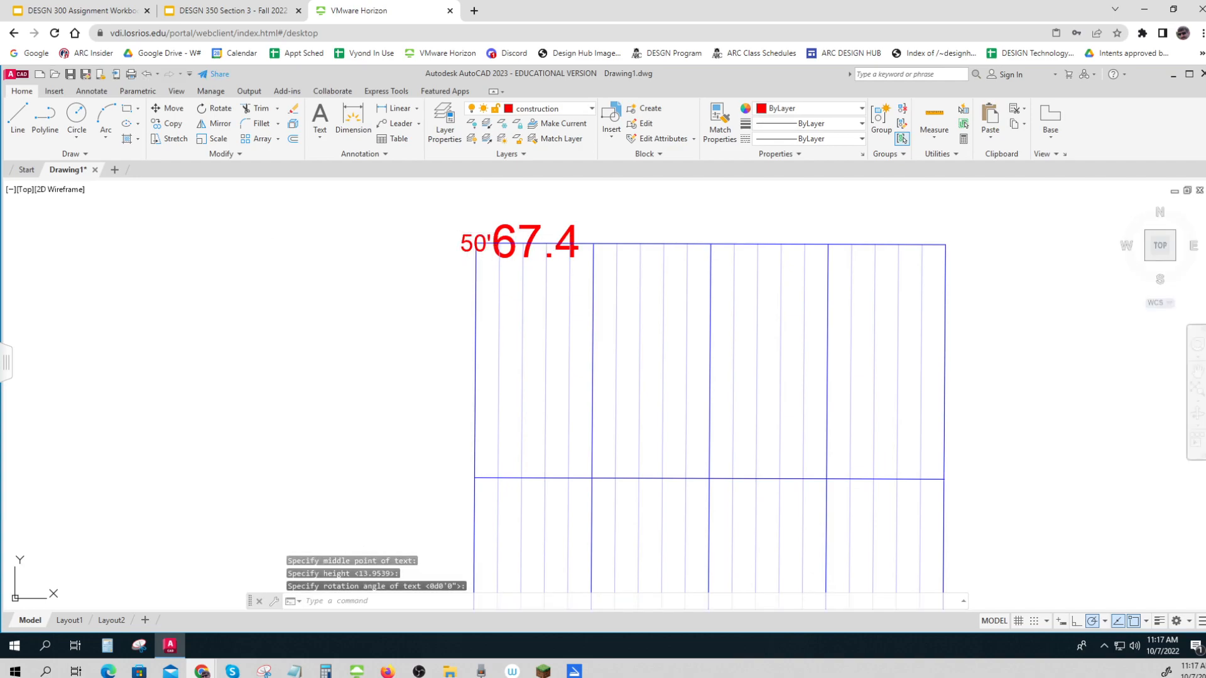
Move the 50' label straight up so it sits above the grid's upper-left corner
text(m)
key(Return)
click(475, 241)
key(Return)
click(483, 223)
click(483, 190)
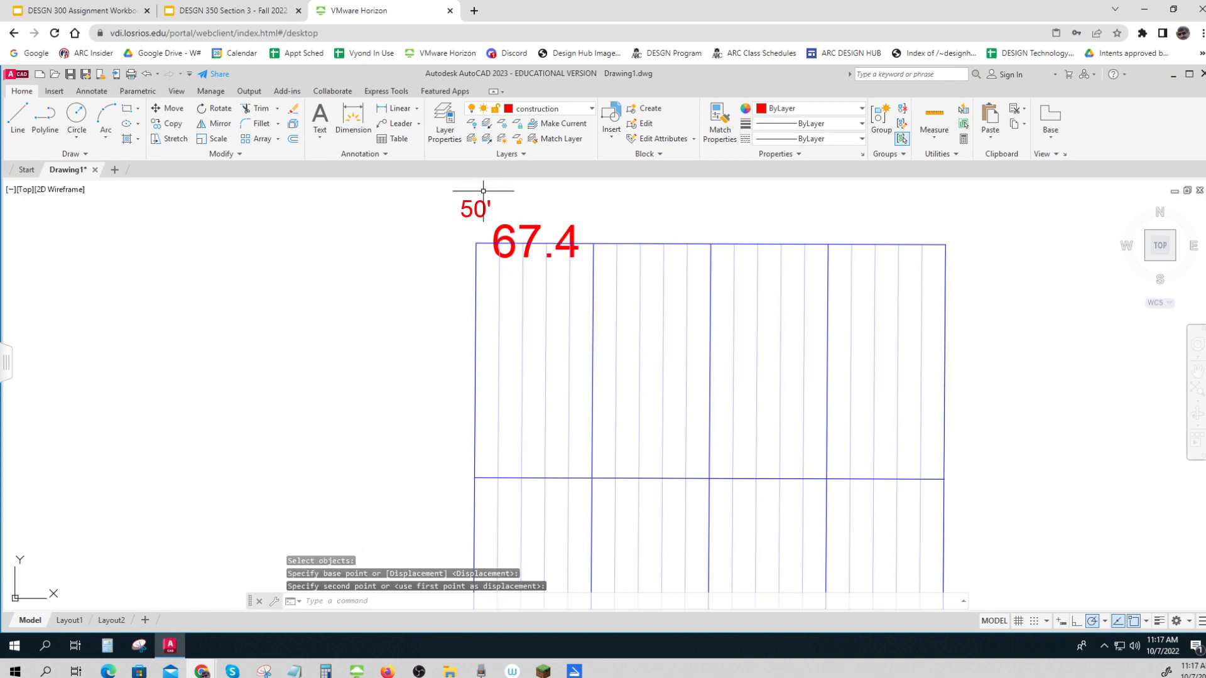
Copy the 50' label from the grid's upper-left corner to the upper ends of the other four major vertical lines
text(cop)
key(Return)
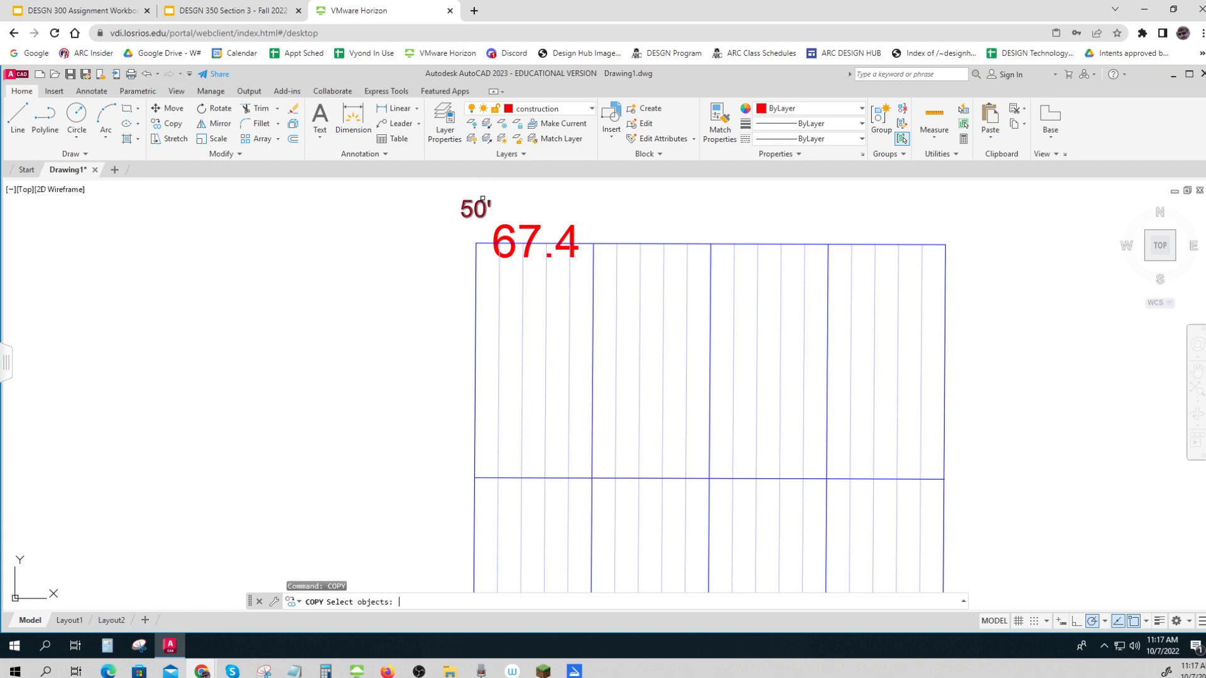
click(482, 207)
key(Return)
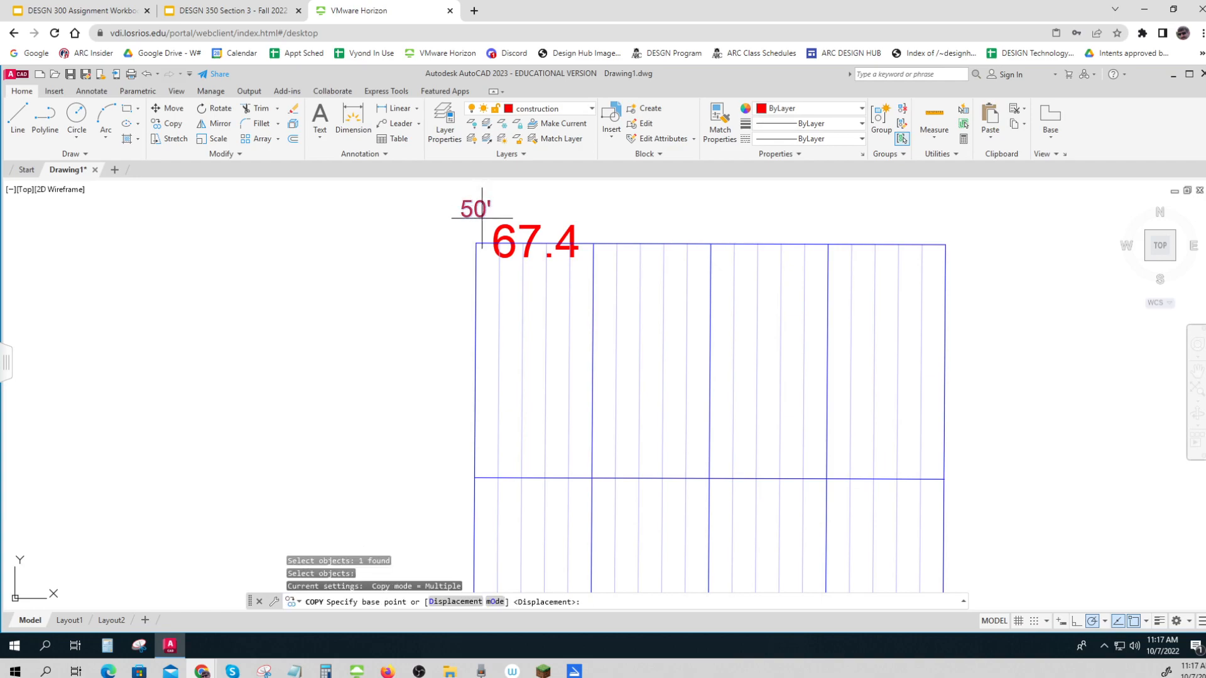
click(476, 243)
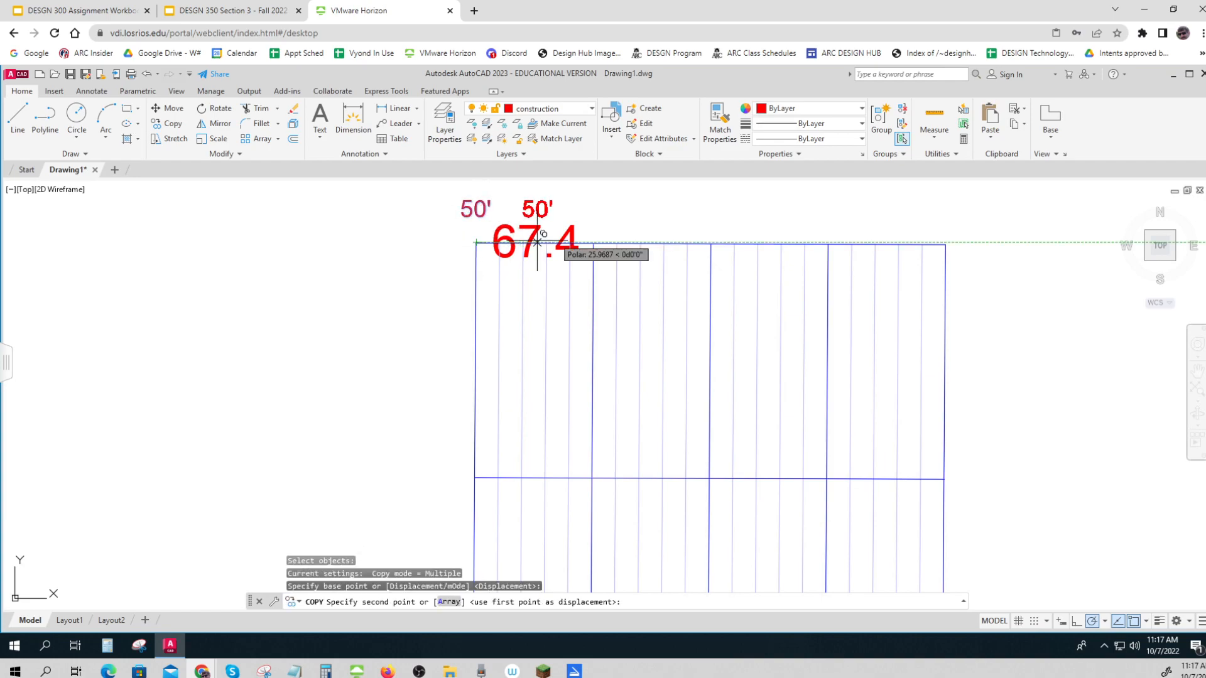
click(593, 244)
click(711, 243)
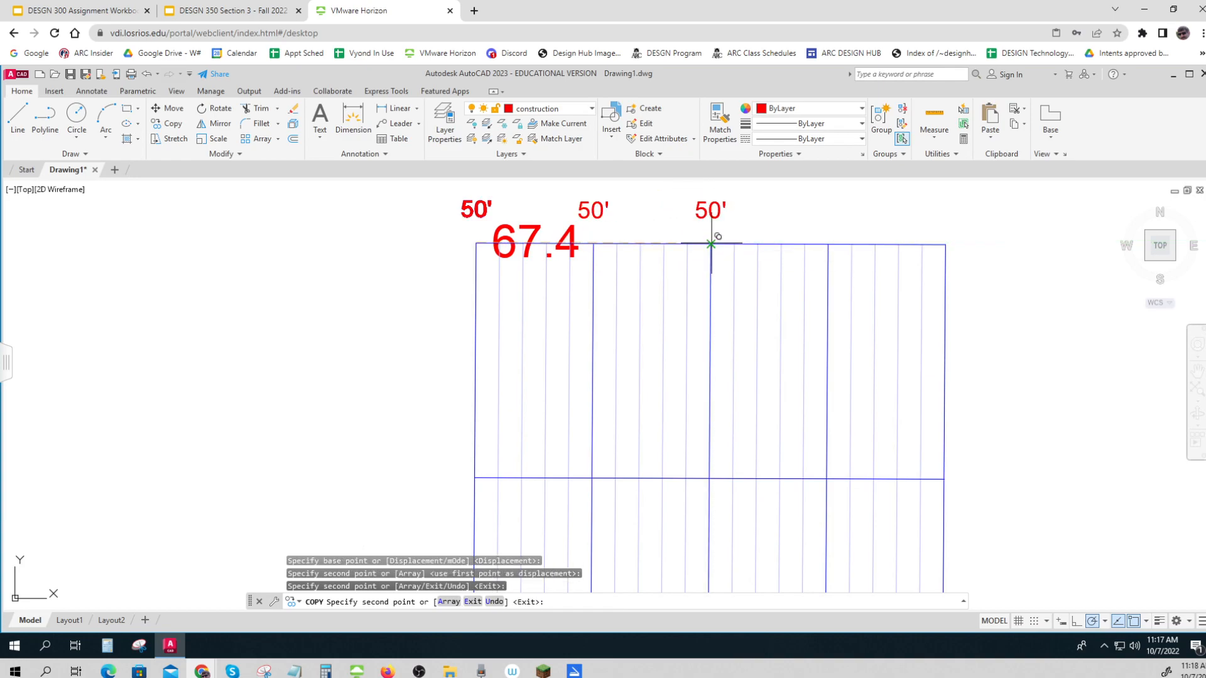
click(828, 244)
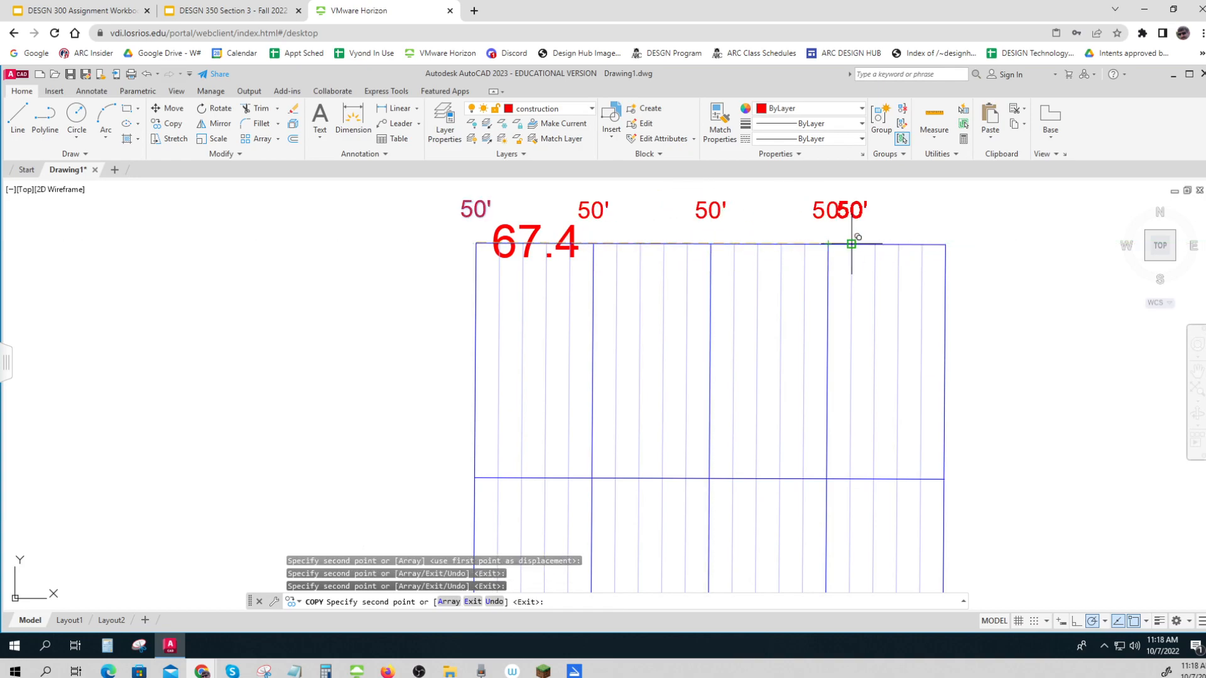
click(945, 244)
key(Return)
key(Return)
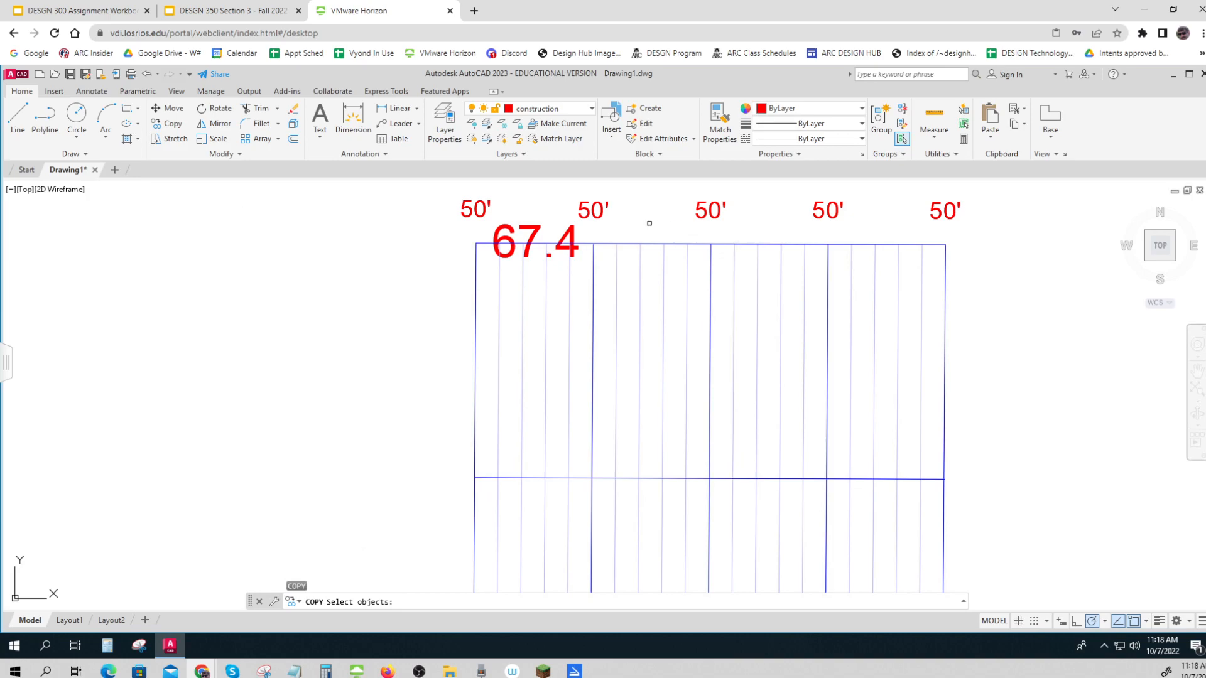
click(599, 215)
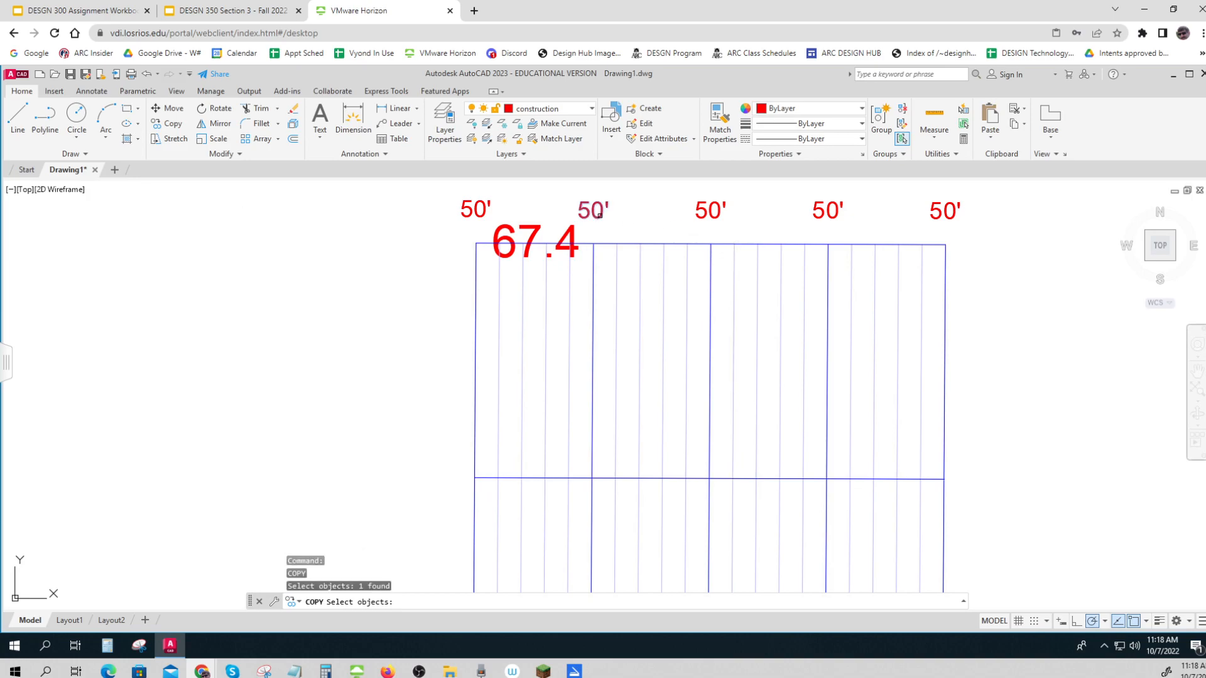
click(599, 214)
click(598, 214)
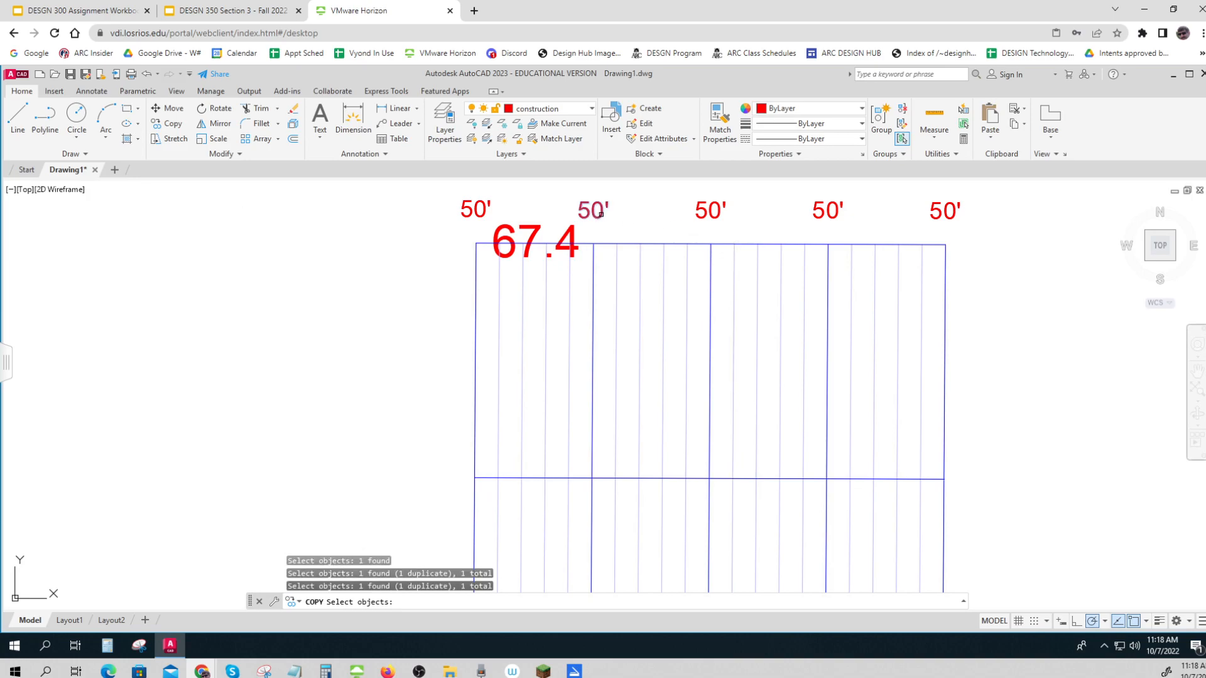
key(Escape)
key(Escape)
key(Escape)
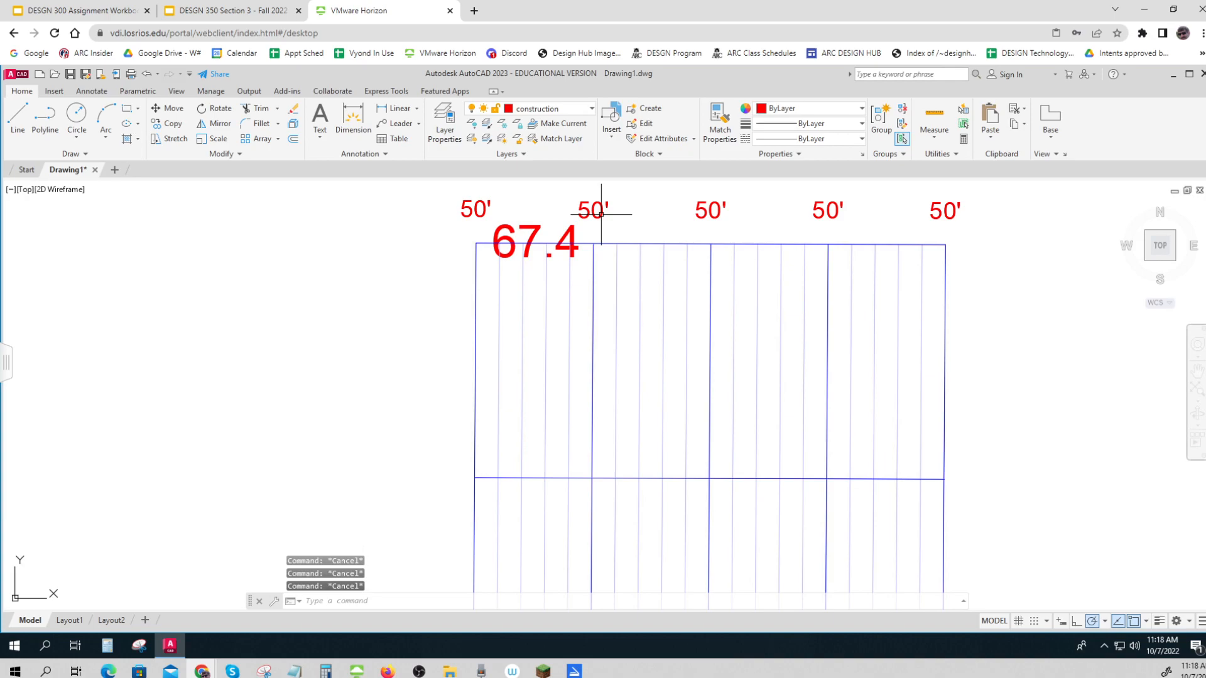
Change the labels above the second, third and fourth major vertical grid lines to 60', 70' and 80'
click(601, 215)
double_click(601, 214)
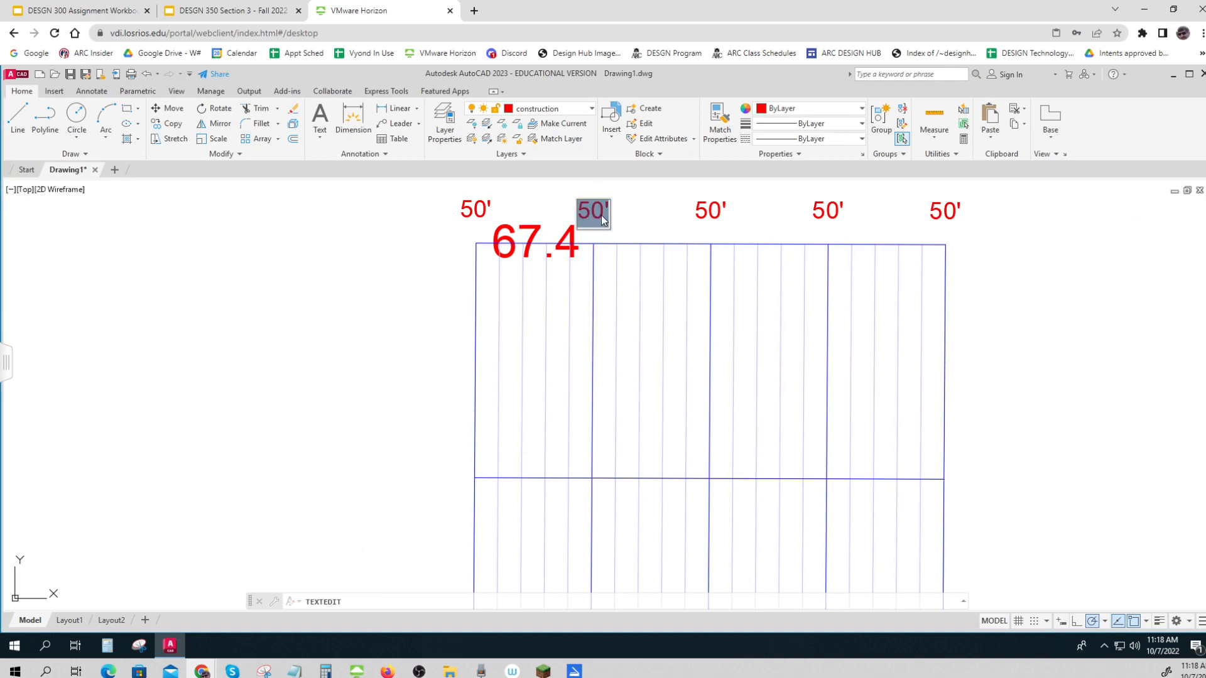
text(60')
key(Return)
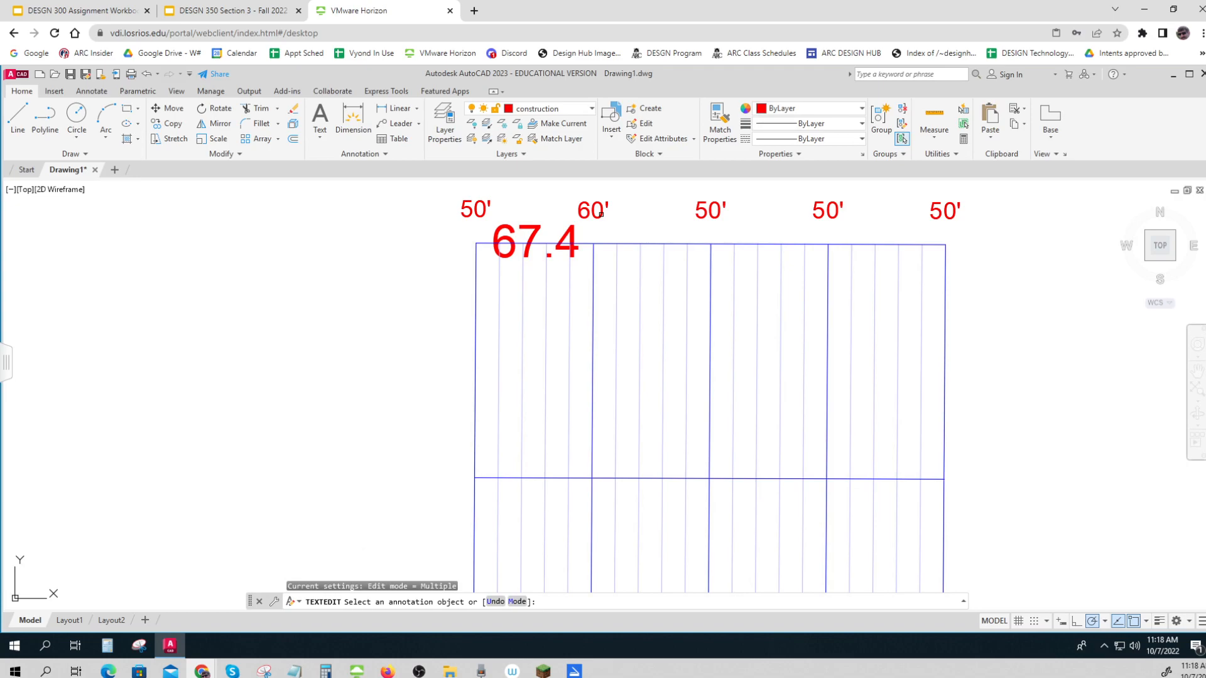
click(702, 215)
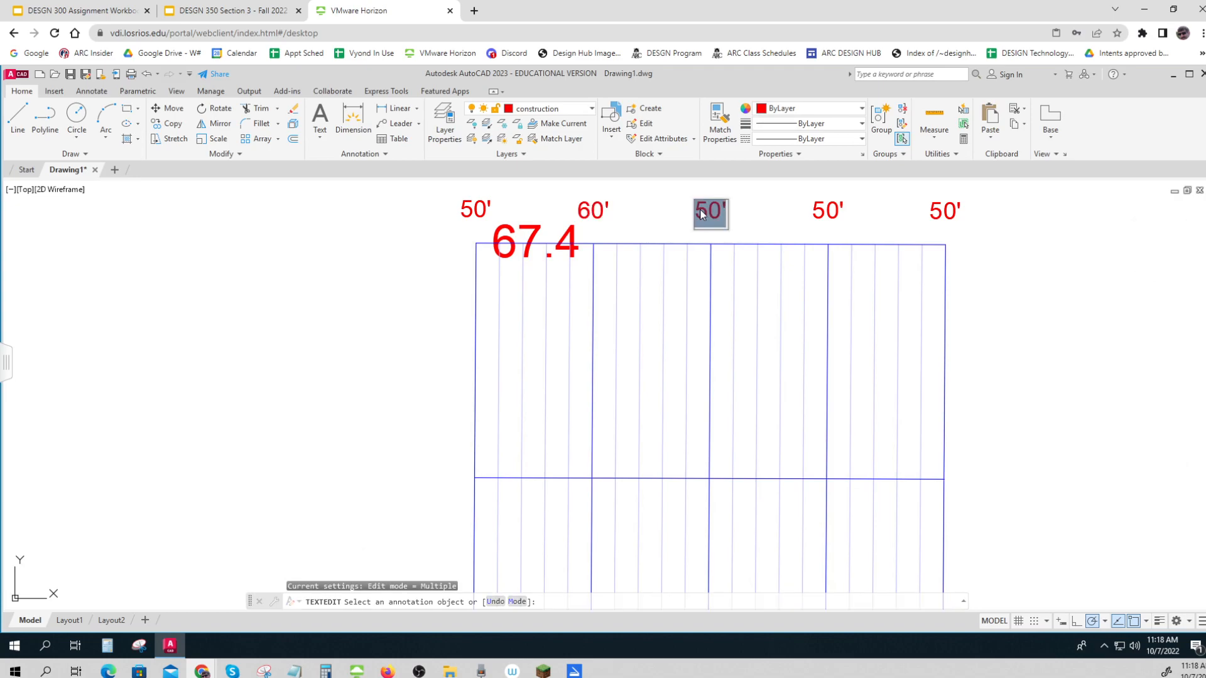
text(70')
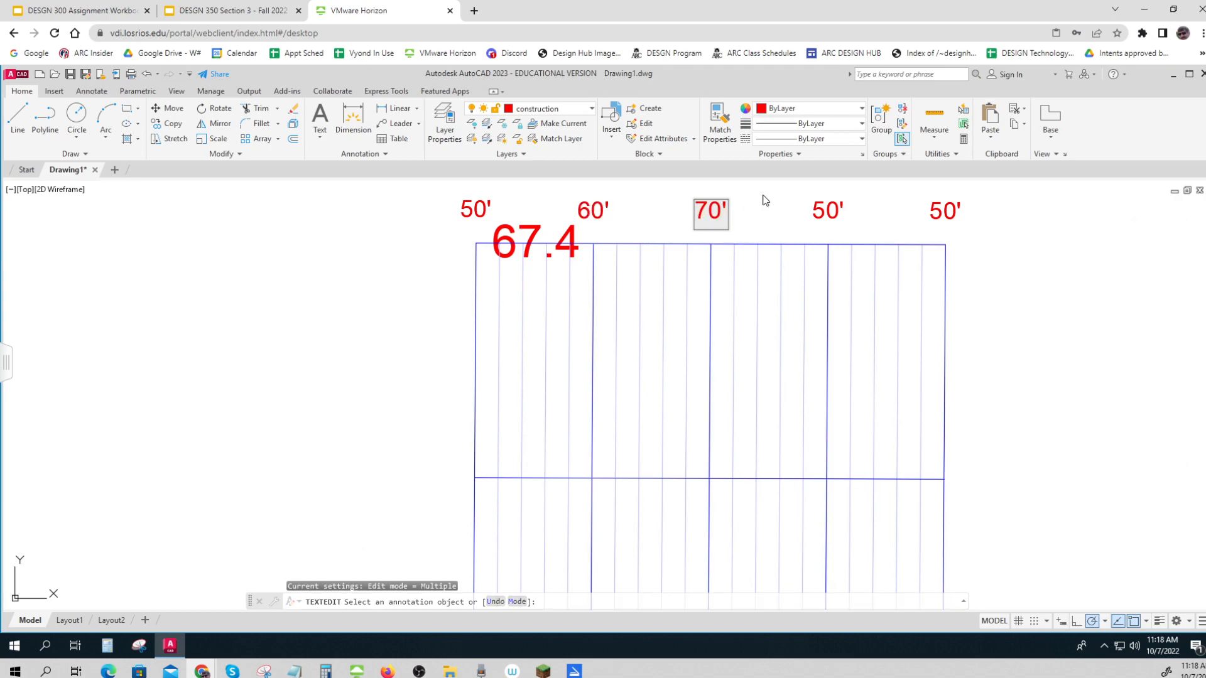
key(Return)
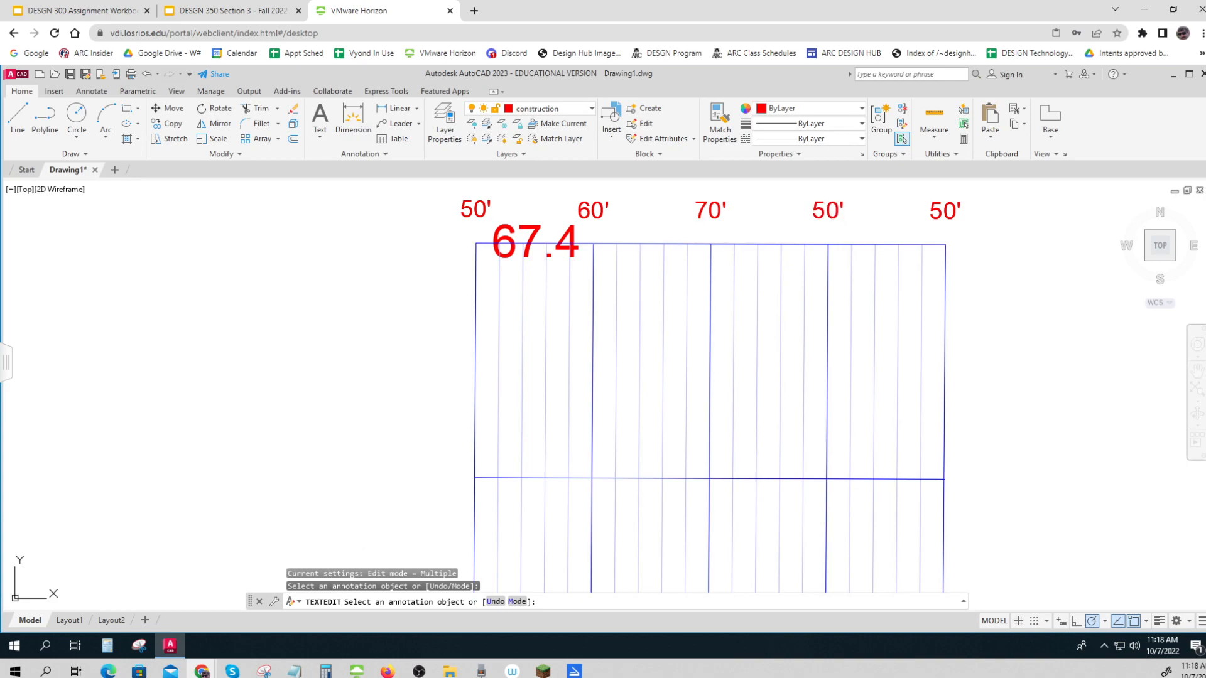
click(834, 220)
text(80')
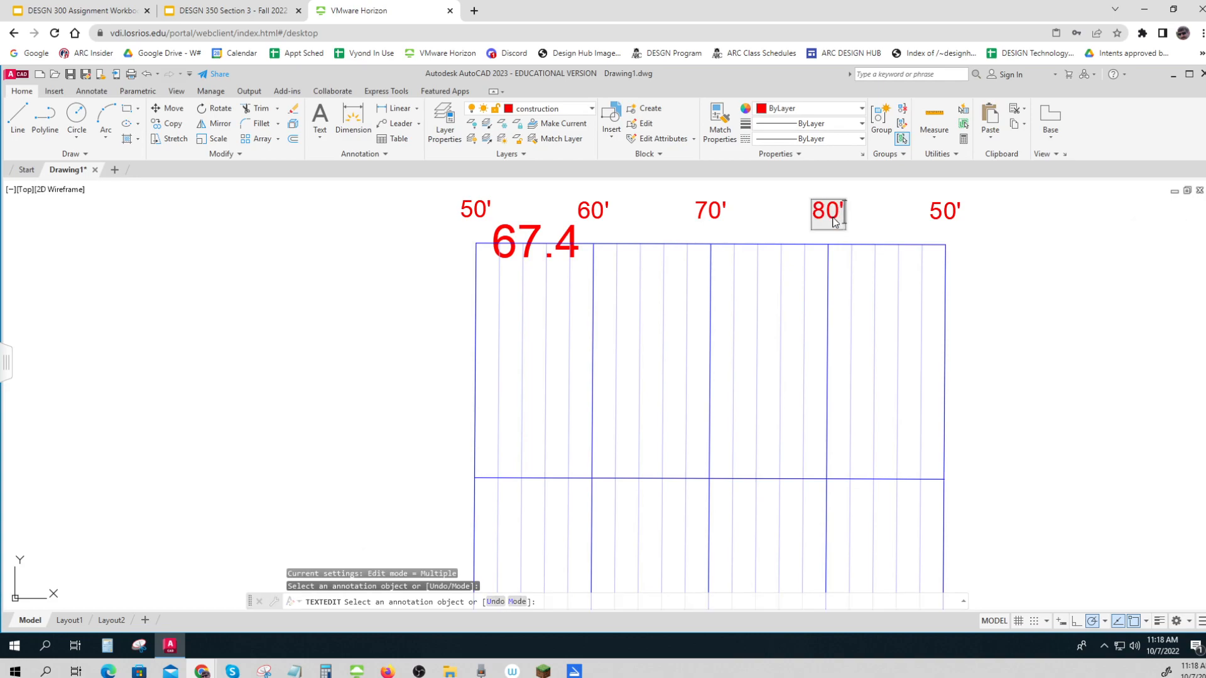
key(Return)
key(Escape)
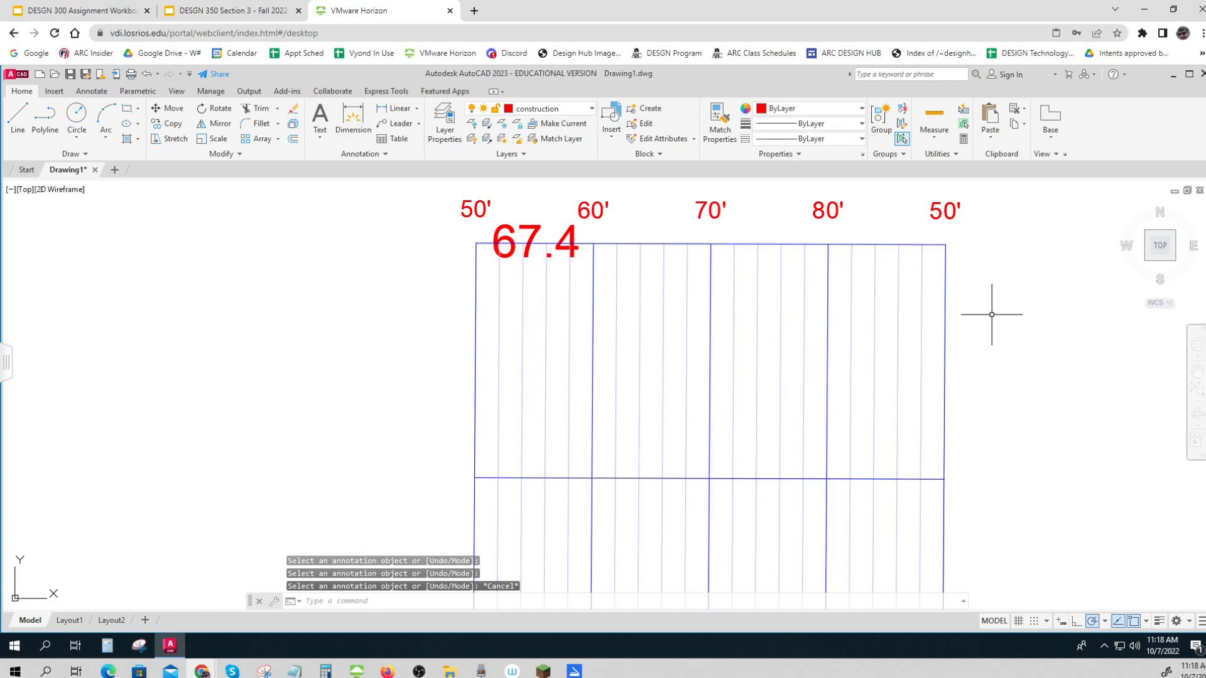
Delete the vertical grid lines beyond the 80' line, the grid's uppermost horizontal line, and the extra 50' label at the far end
click(992, 314)
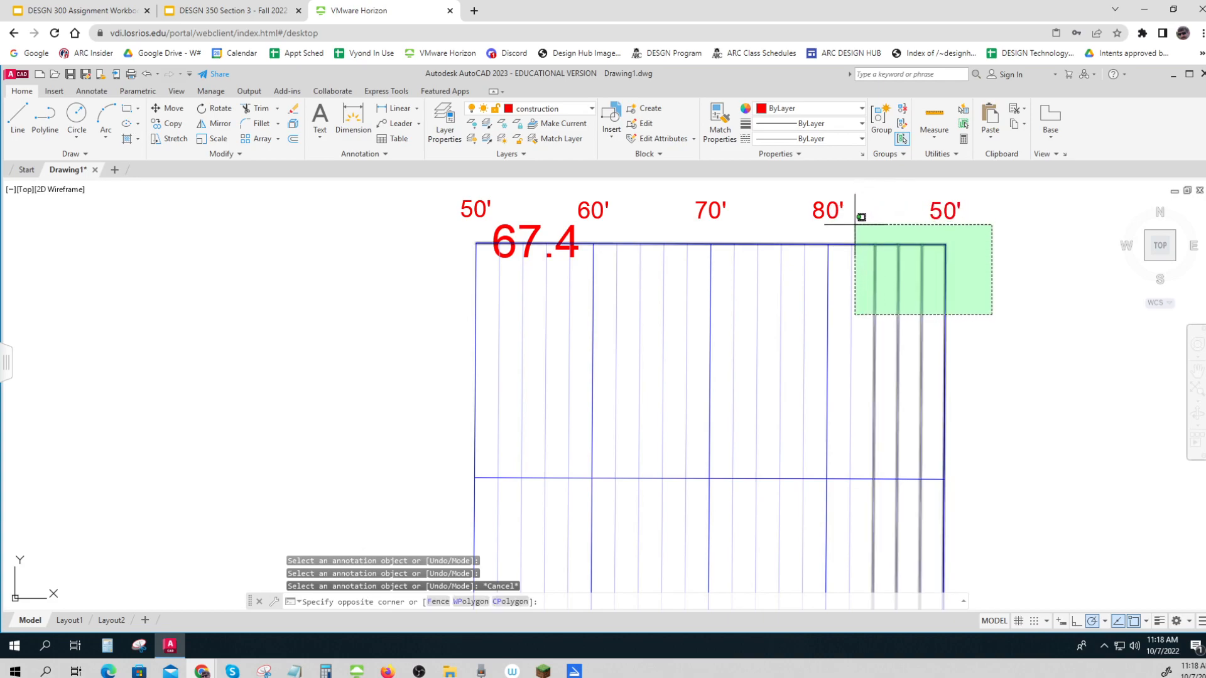
click(855, 227)
key(Delete)
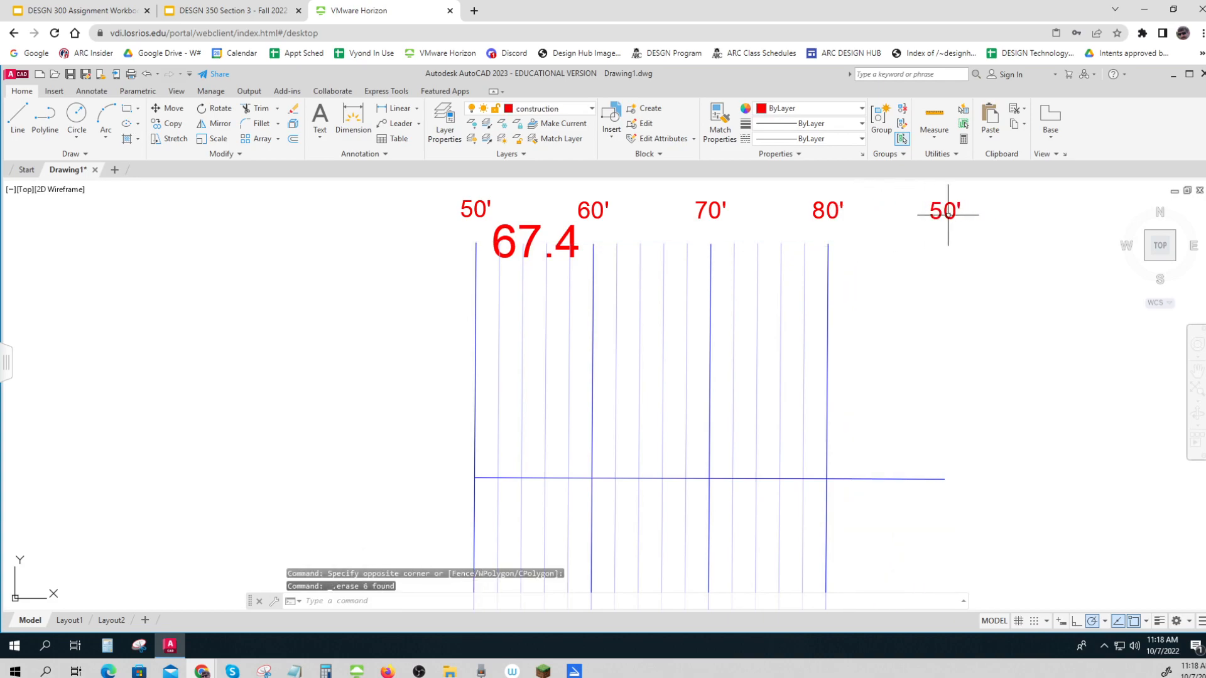
click(988, 234)
click(920, 197)
key(Delete)
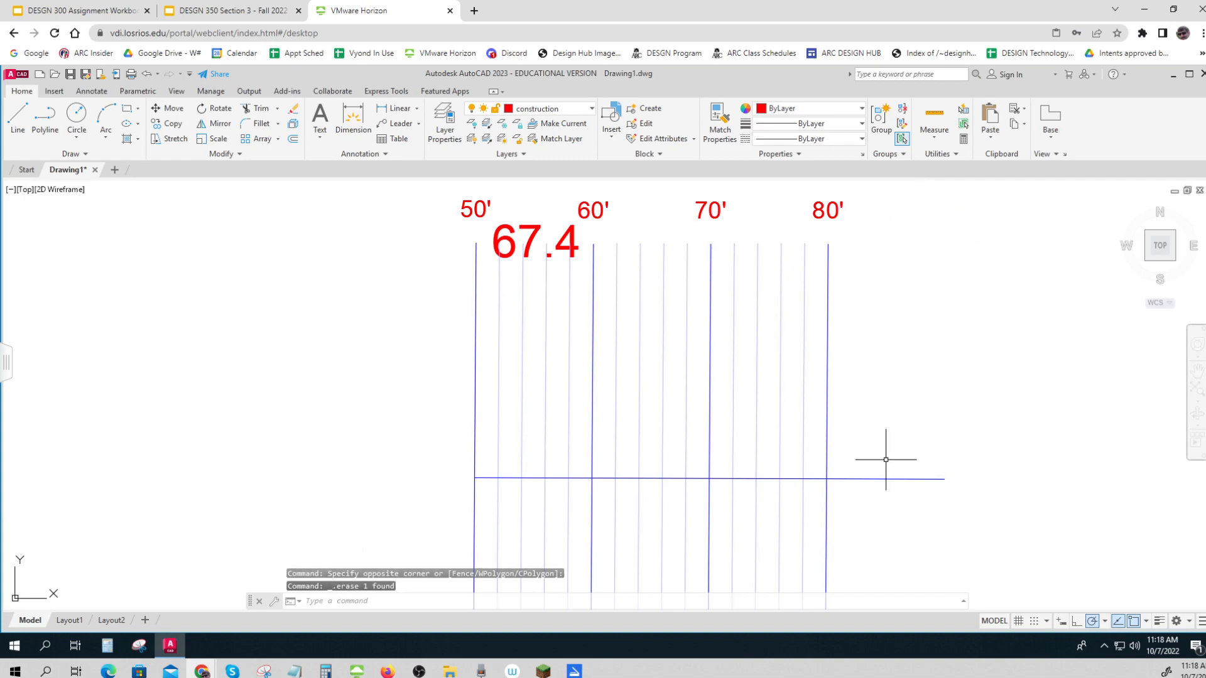
Trim the ends of the four horizontal grid lines that extend past the 80' line
scroll(888, 458, down, 5)
middle_drag(896, 490, 847, 393)
text(tr)
key(Return)
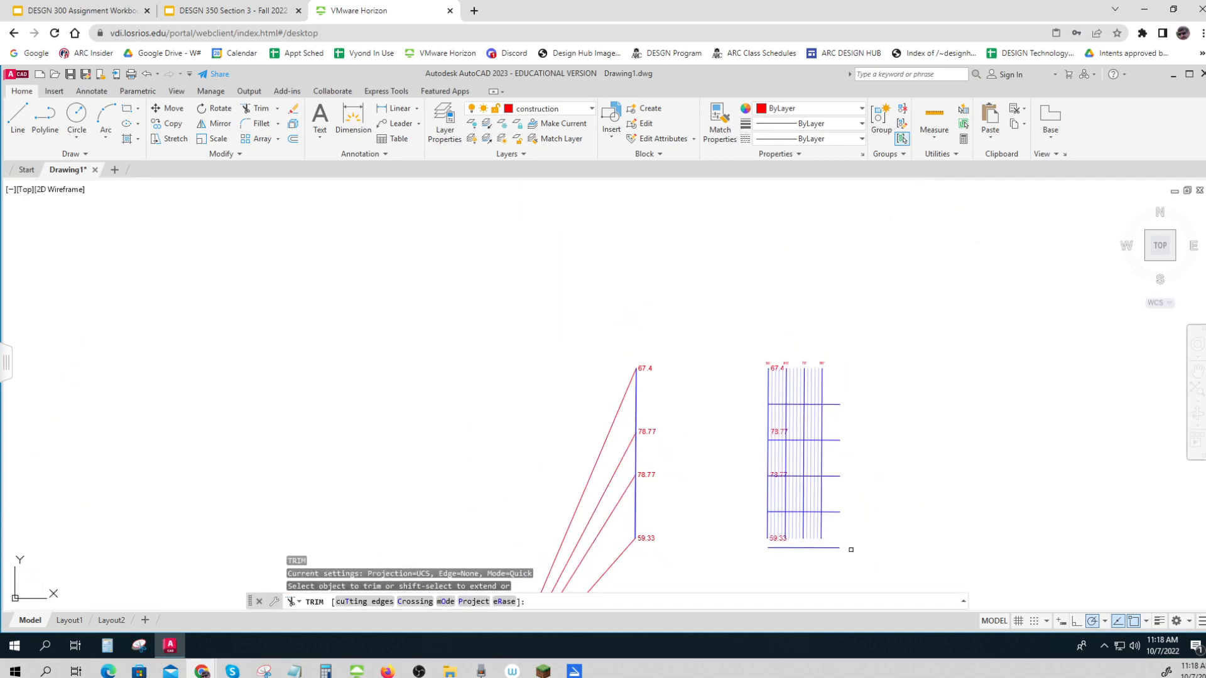
mouse_move(843, 532)
mouse_down()
mouse_move(837, 377)
mouse_move(854, 382)
mouse_up()
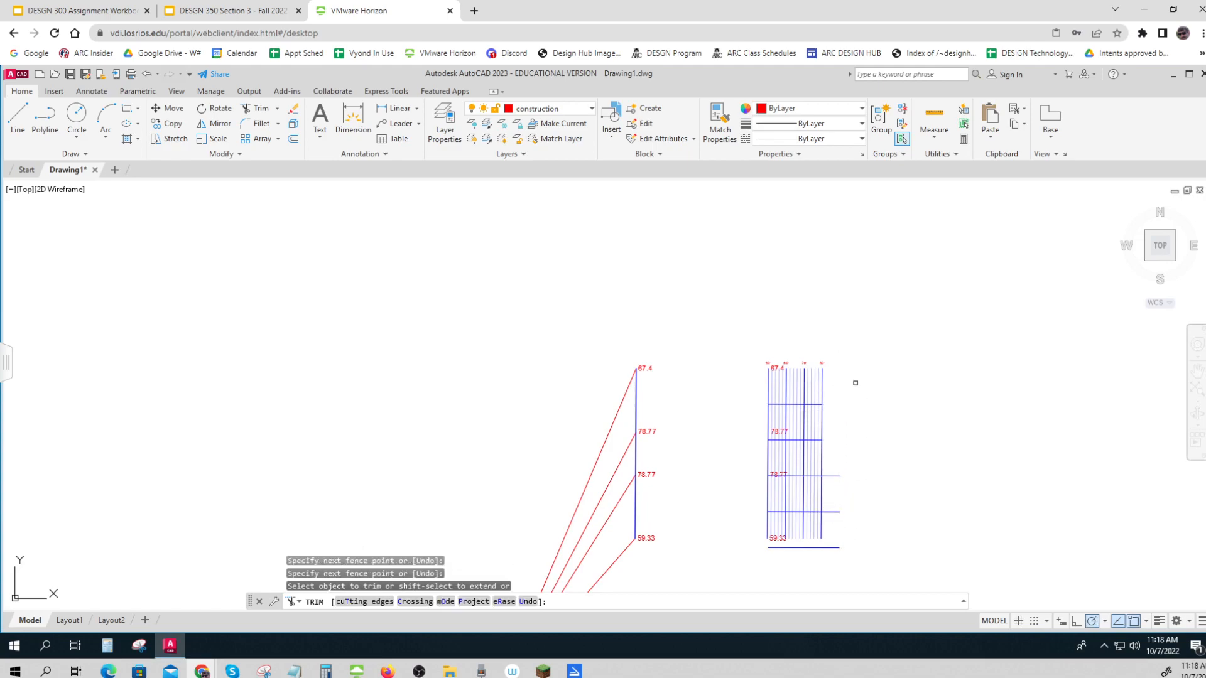
click(836, 475)
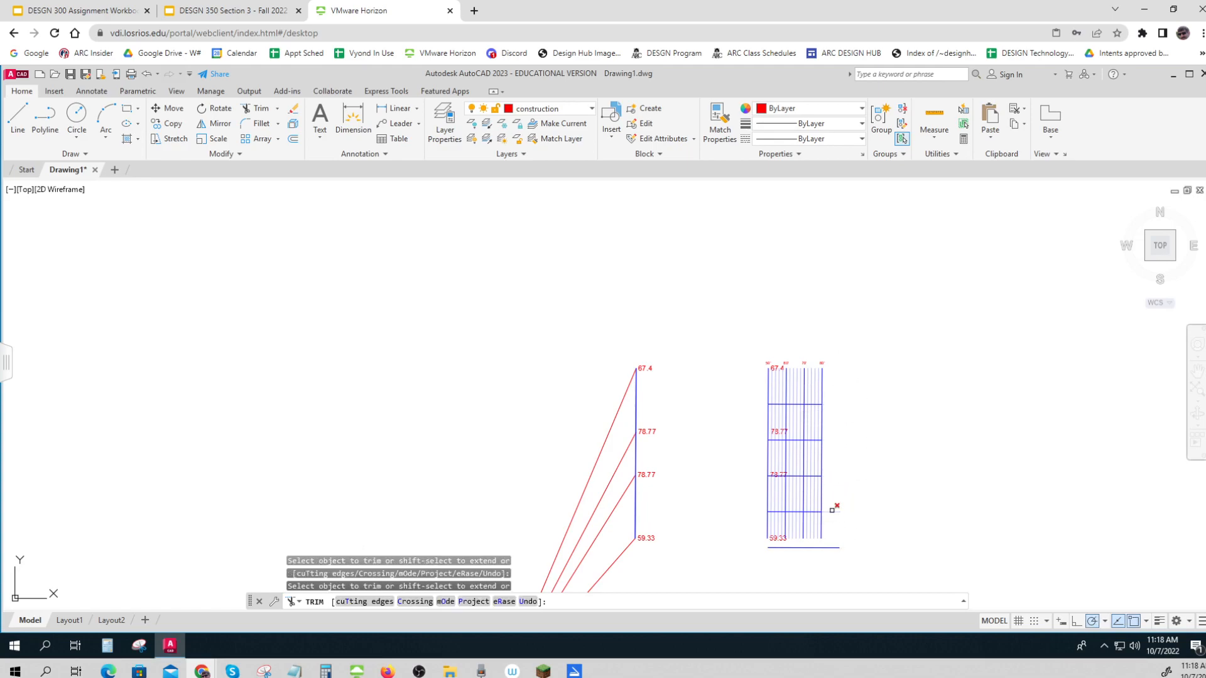
key(Return)
Draw a line along the grid's upper edge from the 50' line to the 67.4 elevation between the 60' and 70' lines
scroll(838, 494, down, 2)
scroll(839, 498, up, 6)
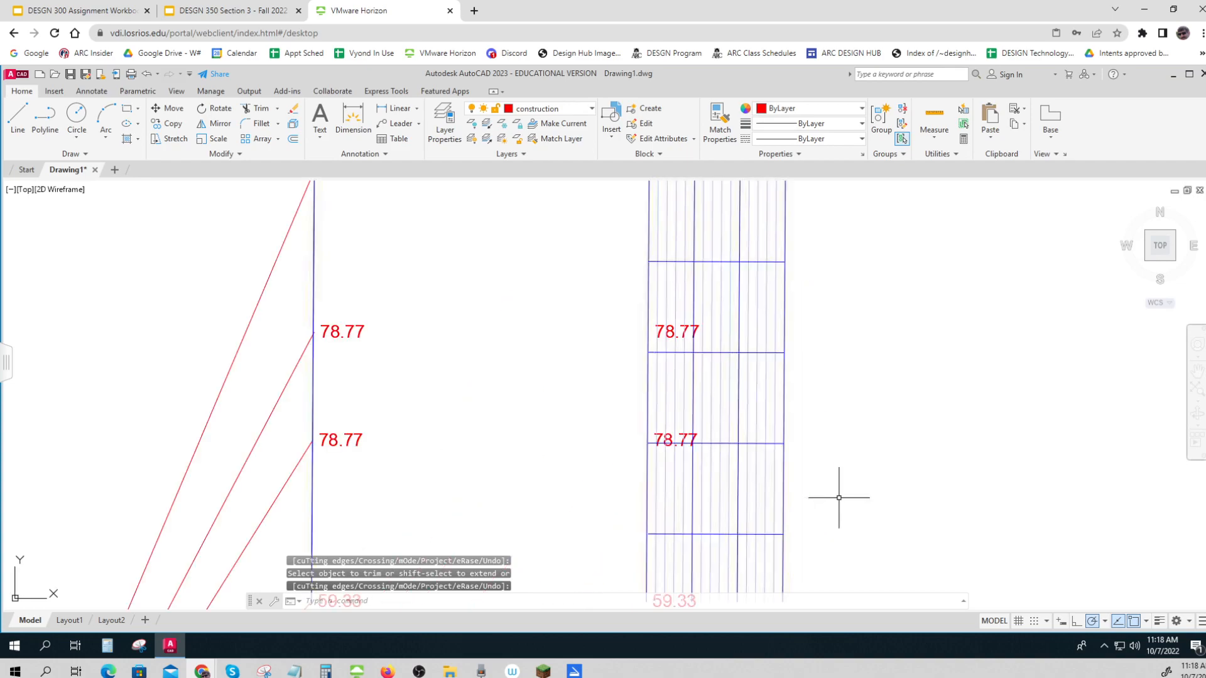
scroll(839, 496, down, 2)
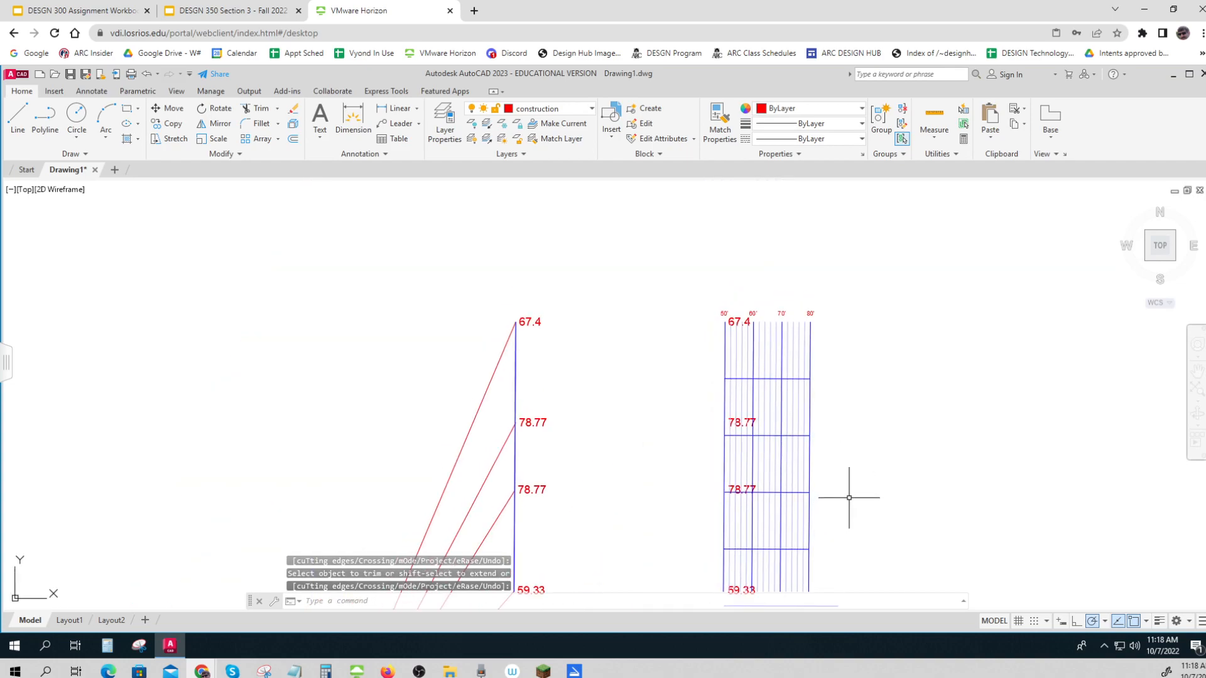
scroll(776, 347, up, 4)
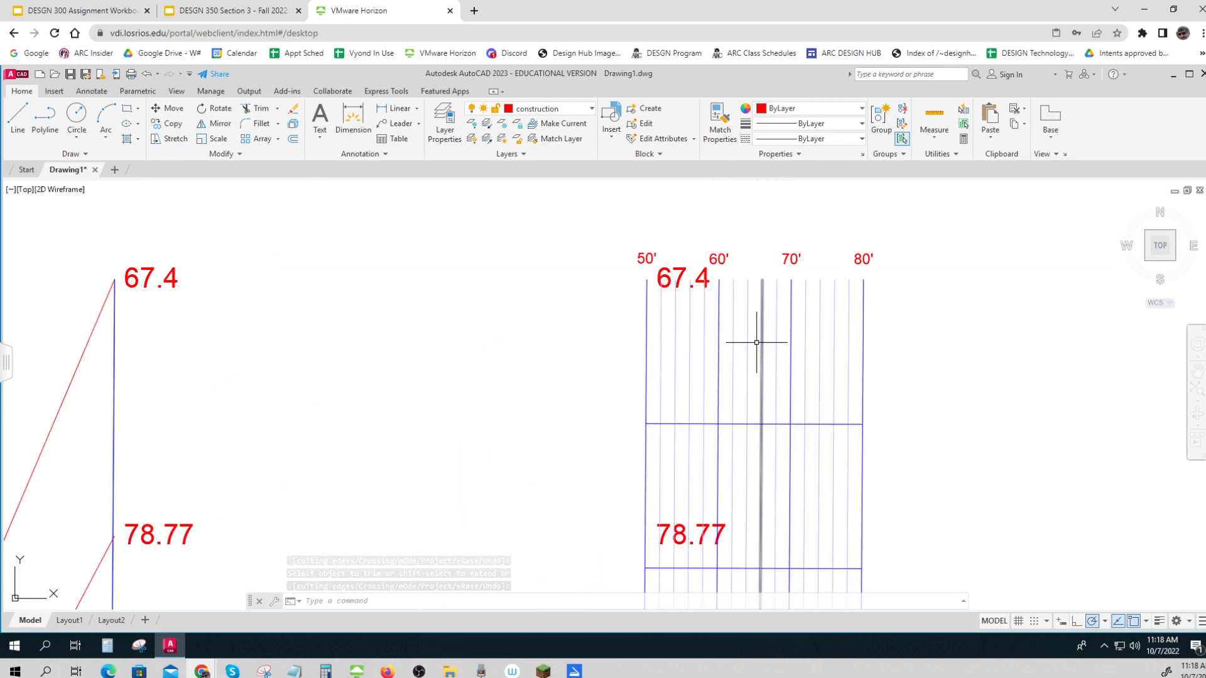
click(18, 116)
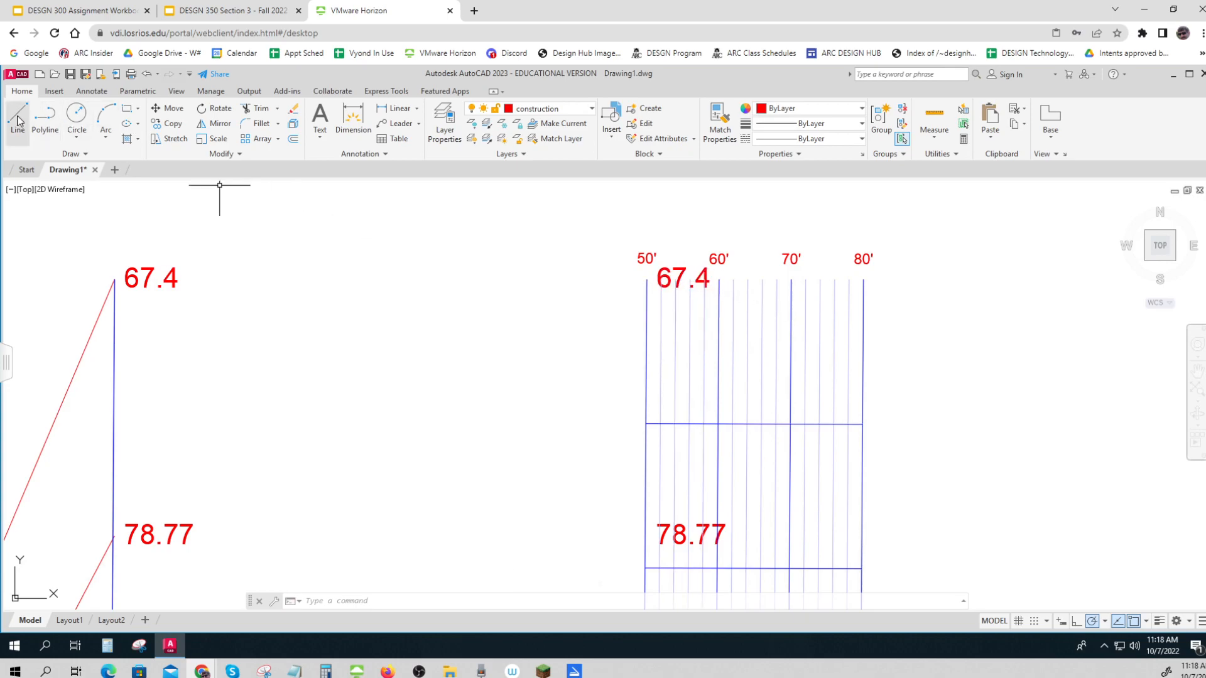
click(646, 280)
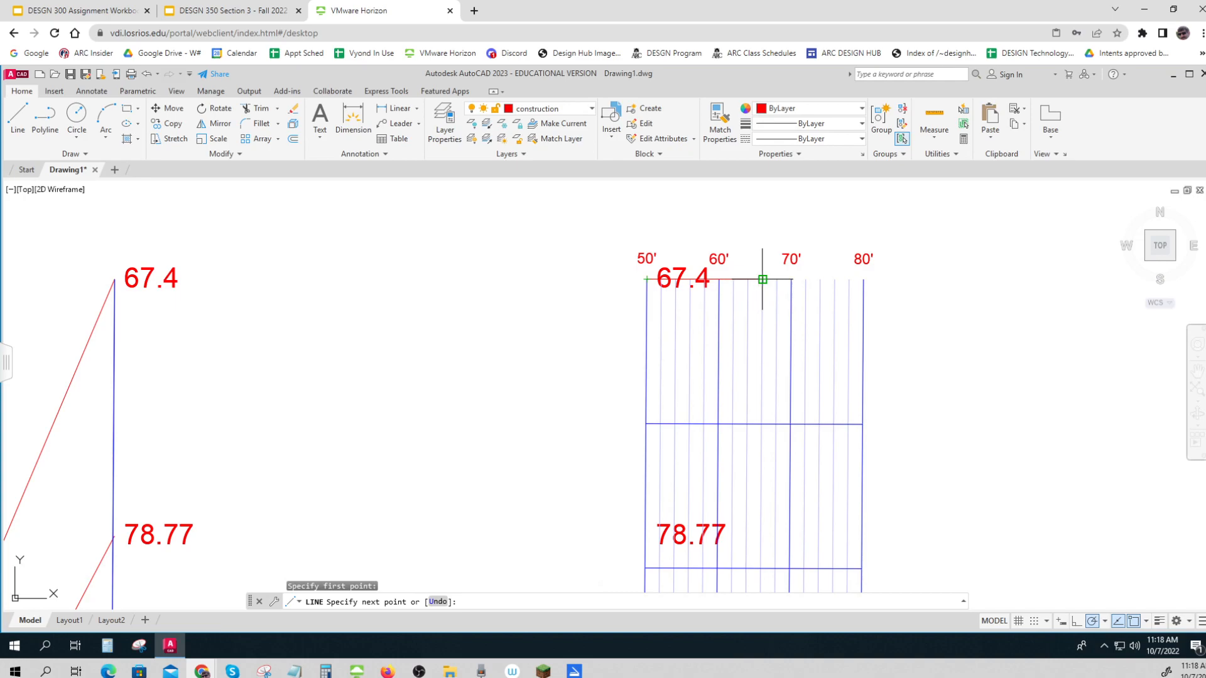
scroll(762, 279, up, 4)
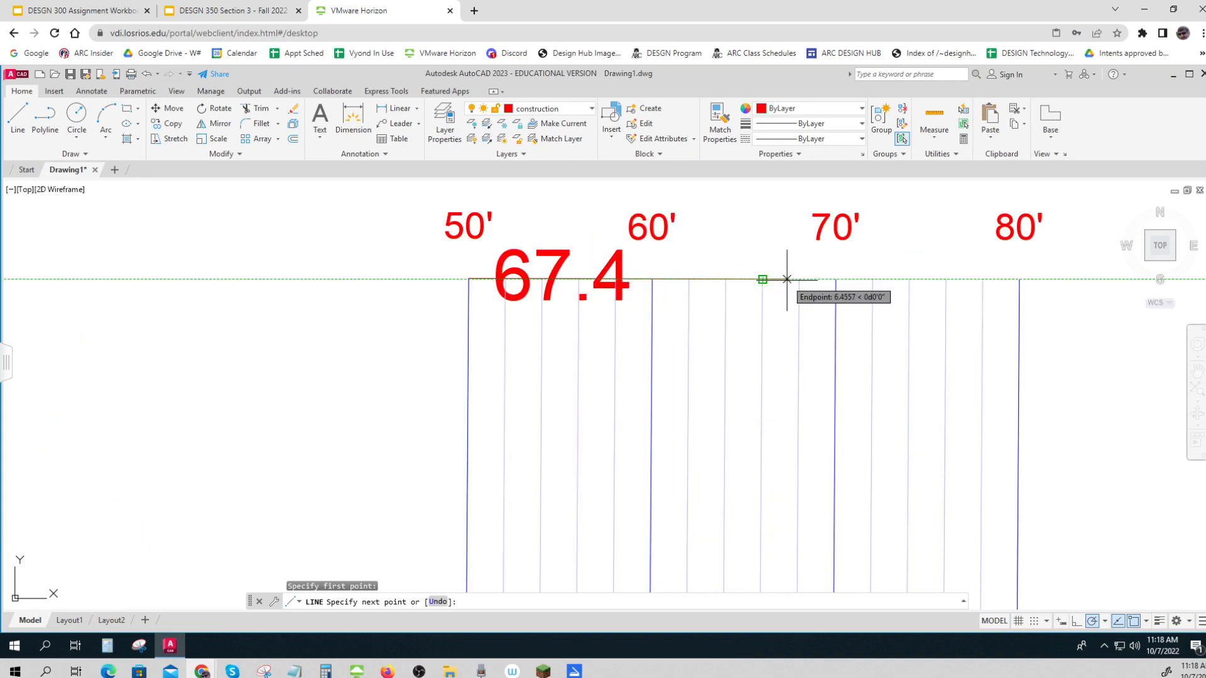
click(789, 280)
key(Escape)
key(Escape)
Draw a horizontal line from the upper 78.77 point on the survey line to the 78.77 elevation just short of the 80' grid line
scroll(767, 282, down, 5)
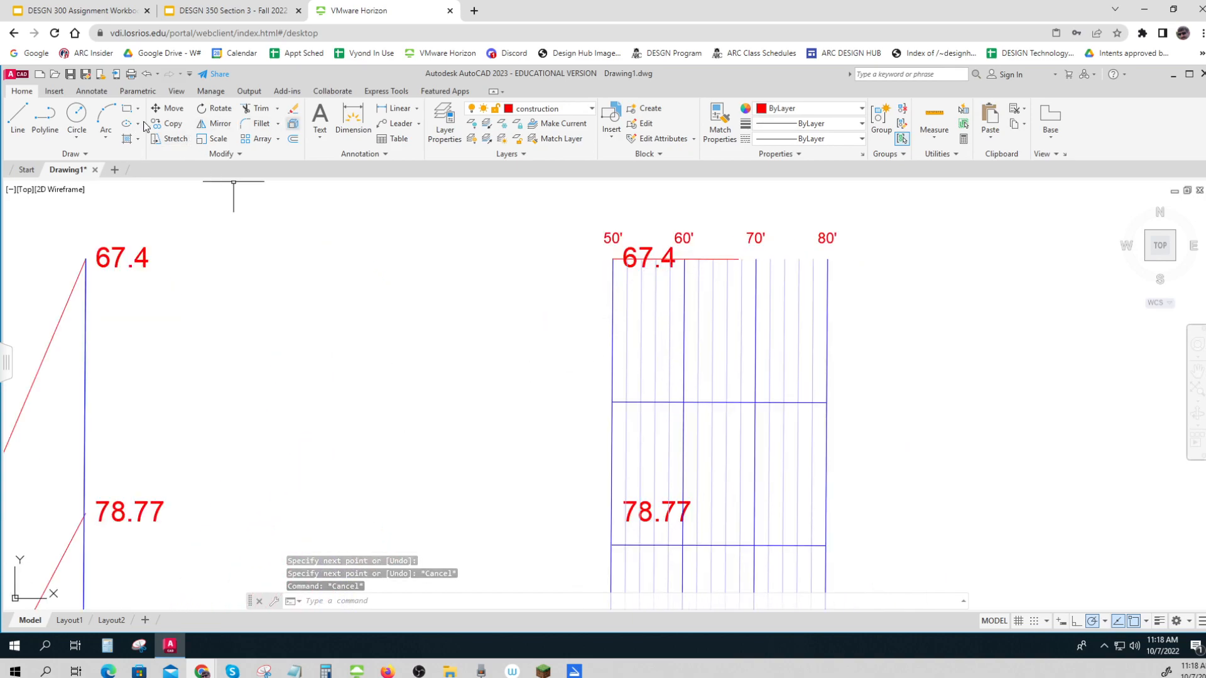
click(17, 116)
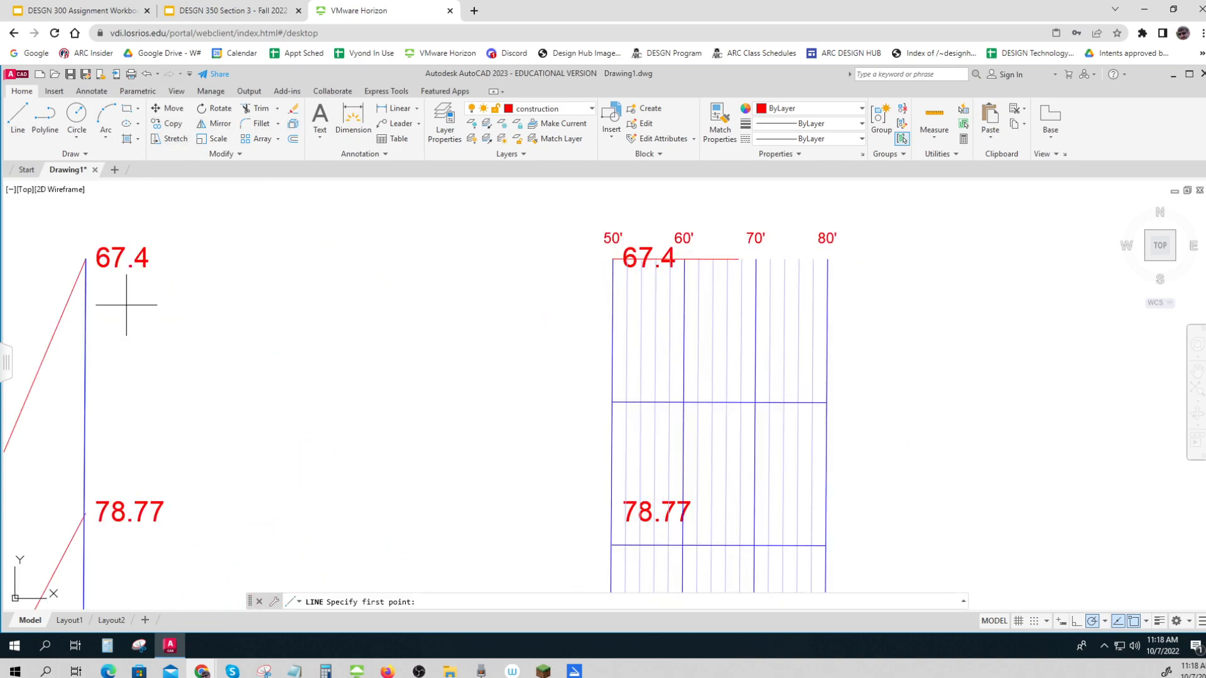
click(84, 517)
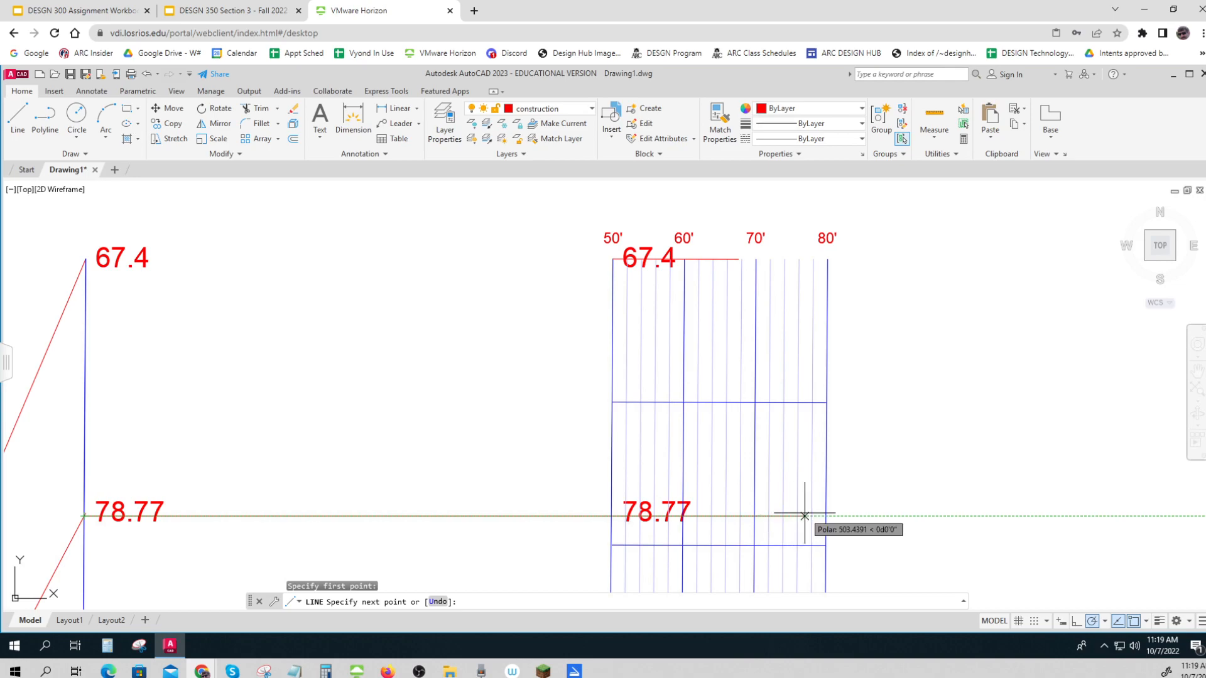
scroll(805, 516, up, 2)
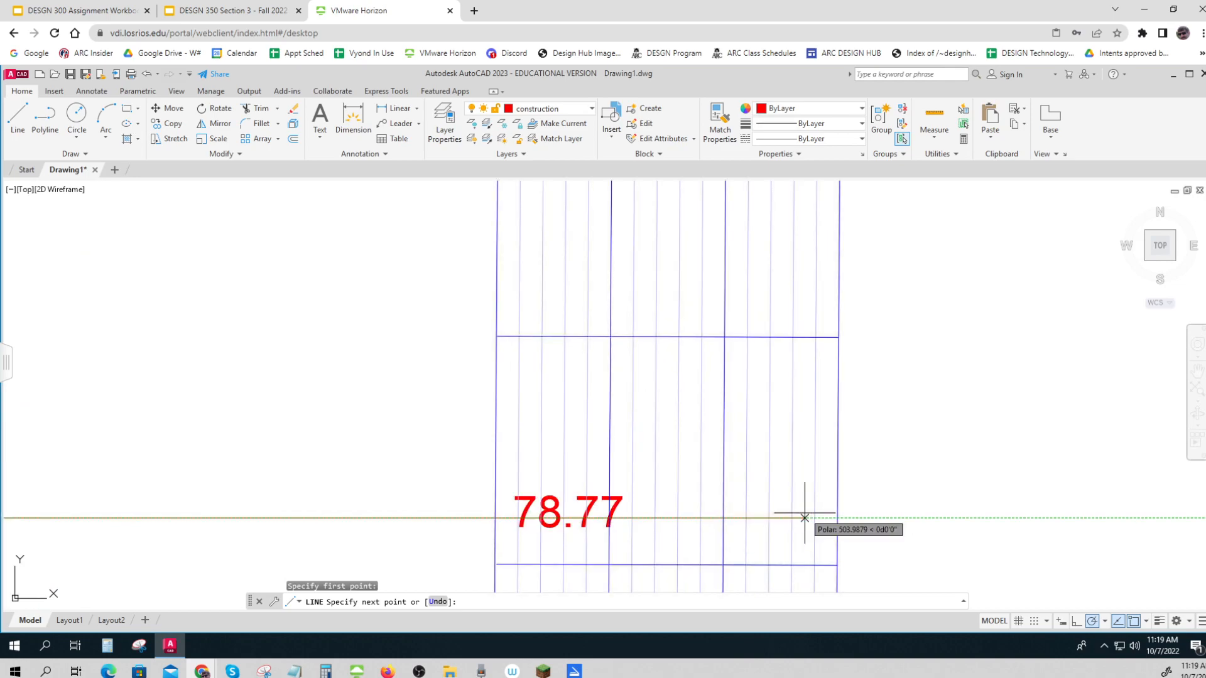
click(824, 517)
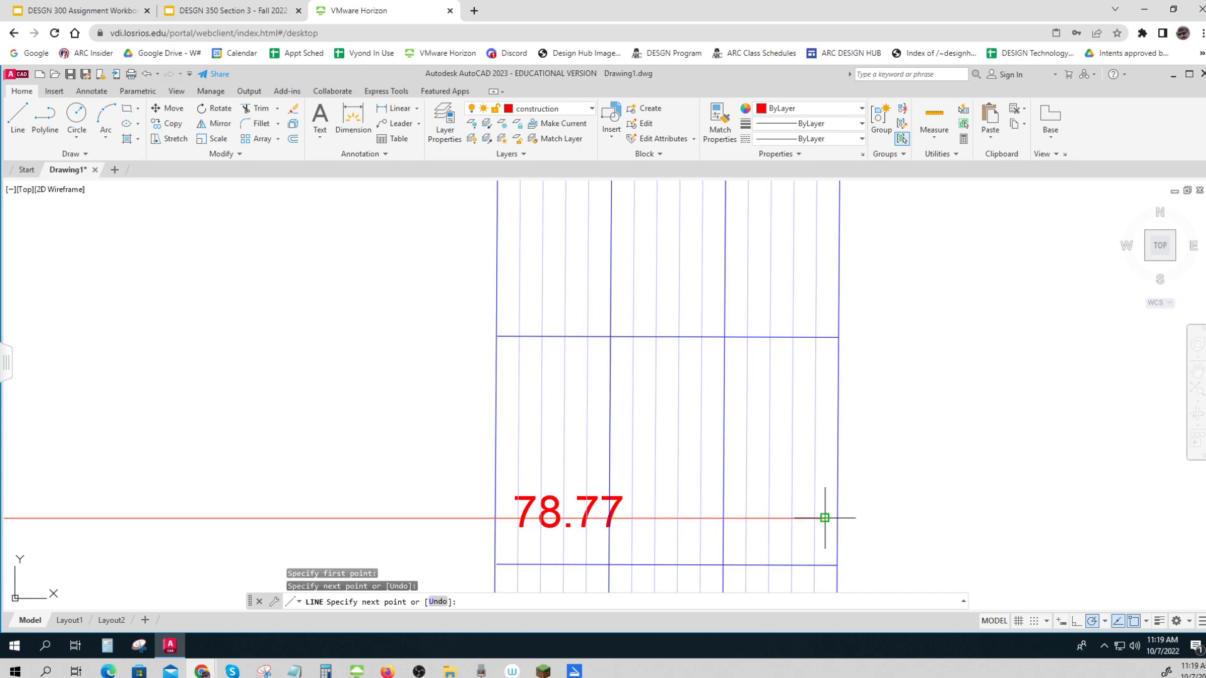
key(Escape)
key(Escape)
Draw a horizontal line from the lower 78.77 point on the survey line to the 78.77 elevation just short of the 80' grid line
scroll(820, 516, down, 3)
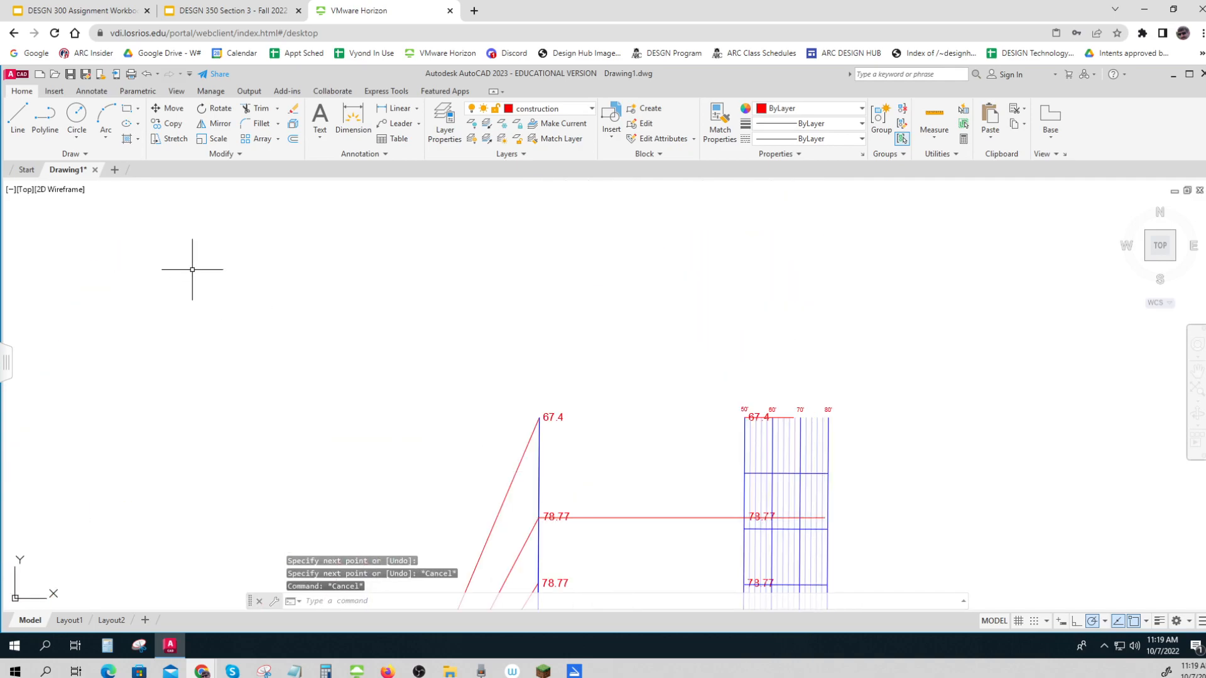
click(25, 119)
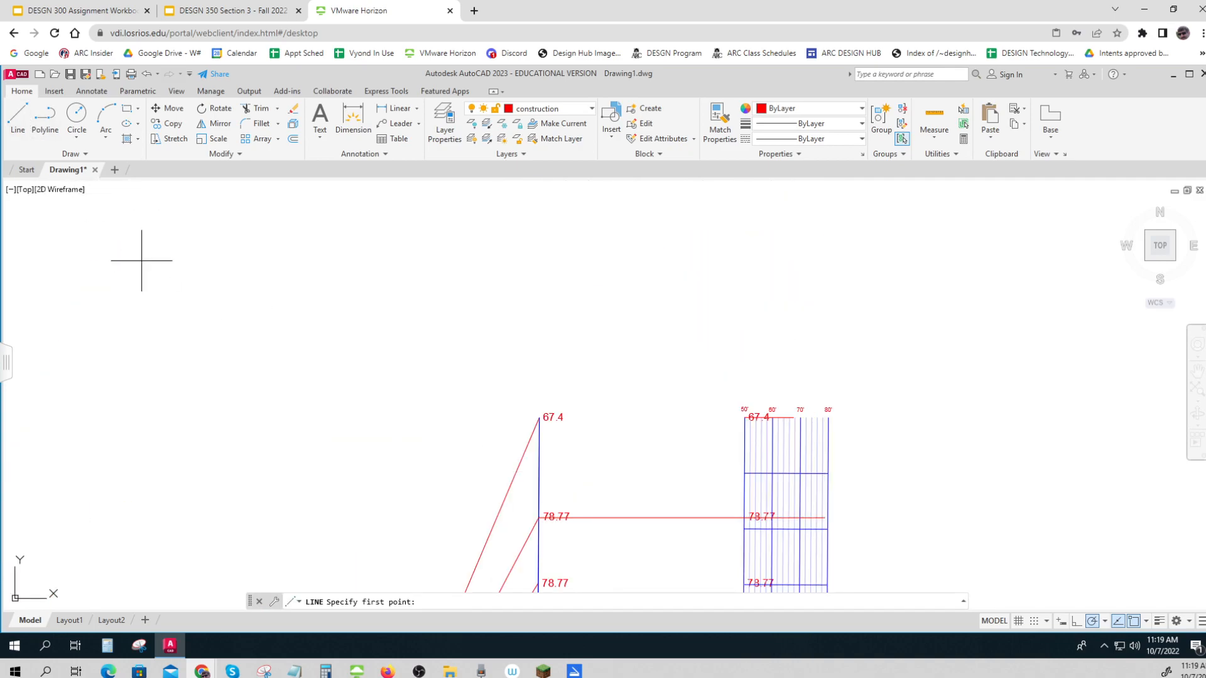
click(538, 583)
scroll(796, 581, up, 5)
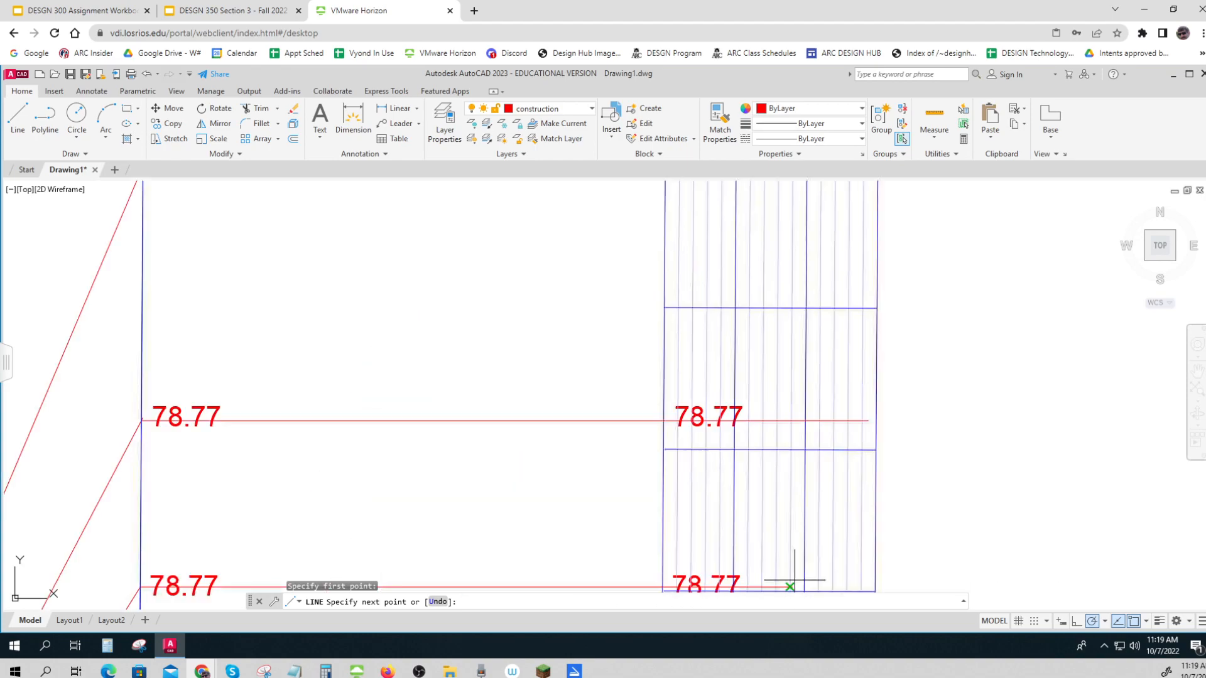
middle_drag(796, 574, 561, 521)
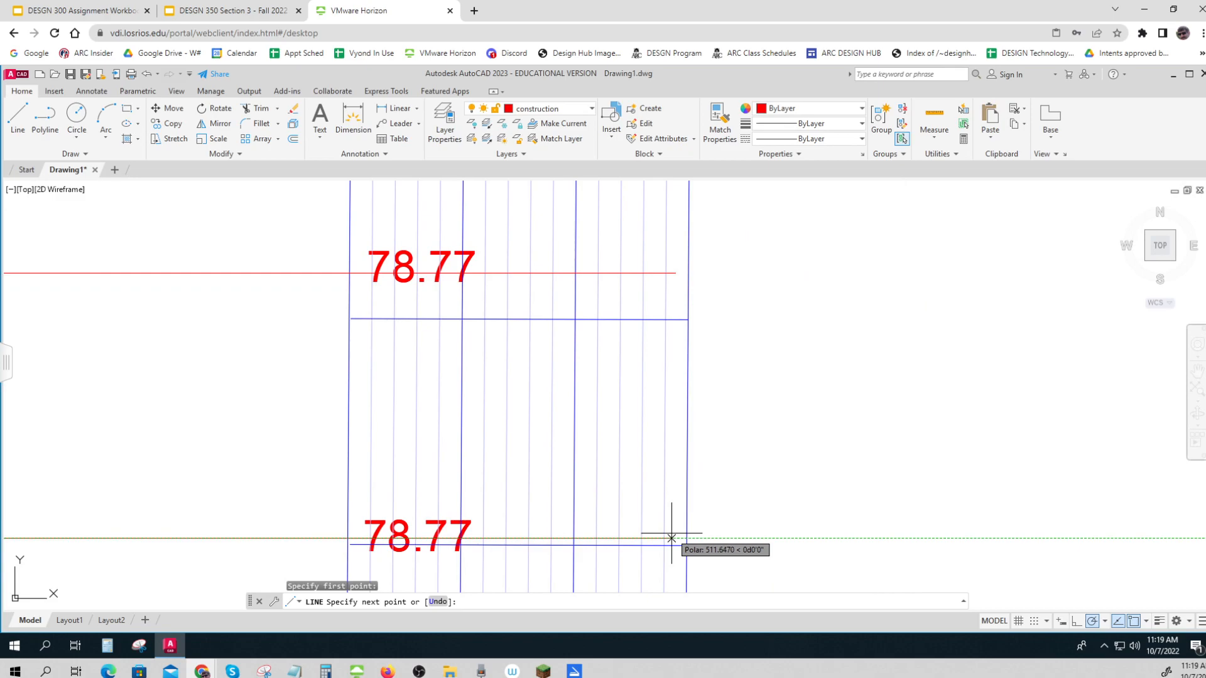
key(Escape)
Draw a horizontal line from the 59.33 point on the survey line to the 59.33 elevation just short of the 60' grid line
scroll(671, 530, down, 5)
middle_drag(662, 514, 662, 349)
click(18, 116)
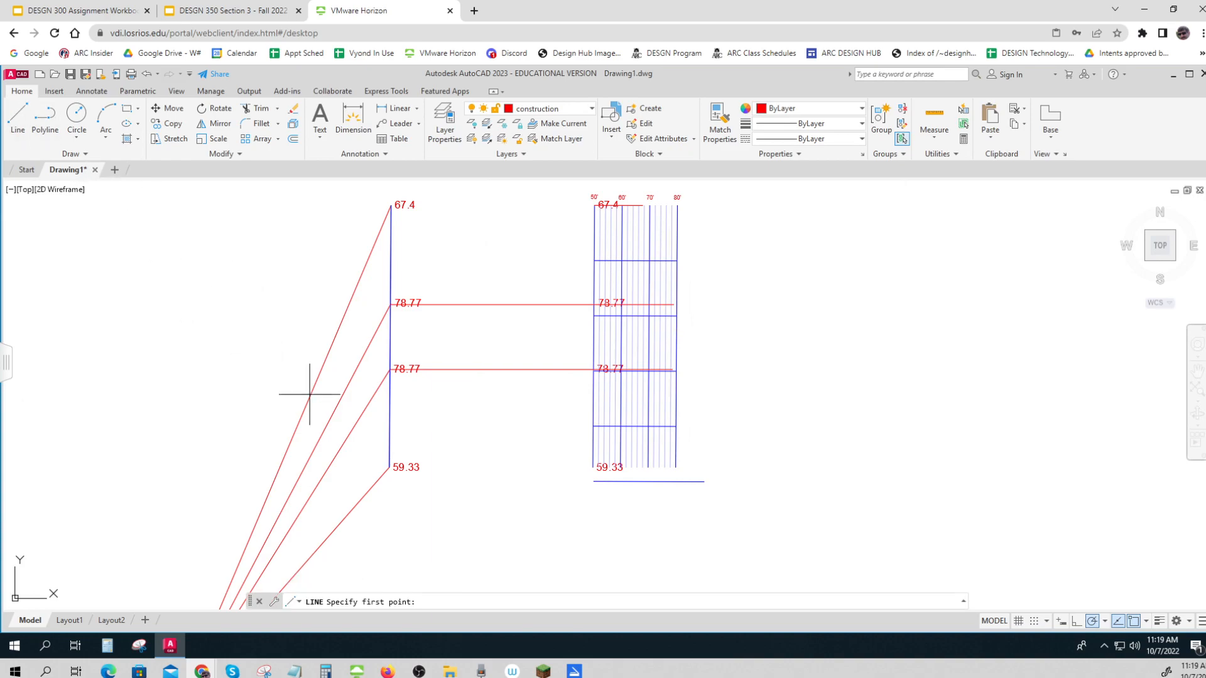
click(390, 467)
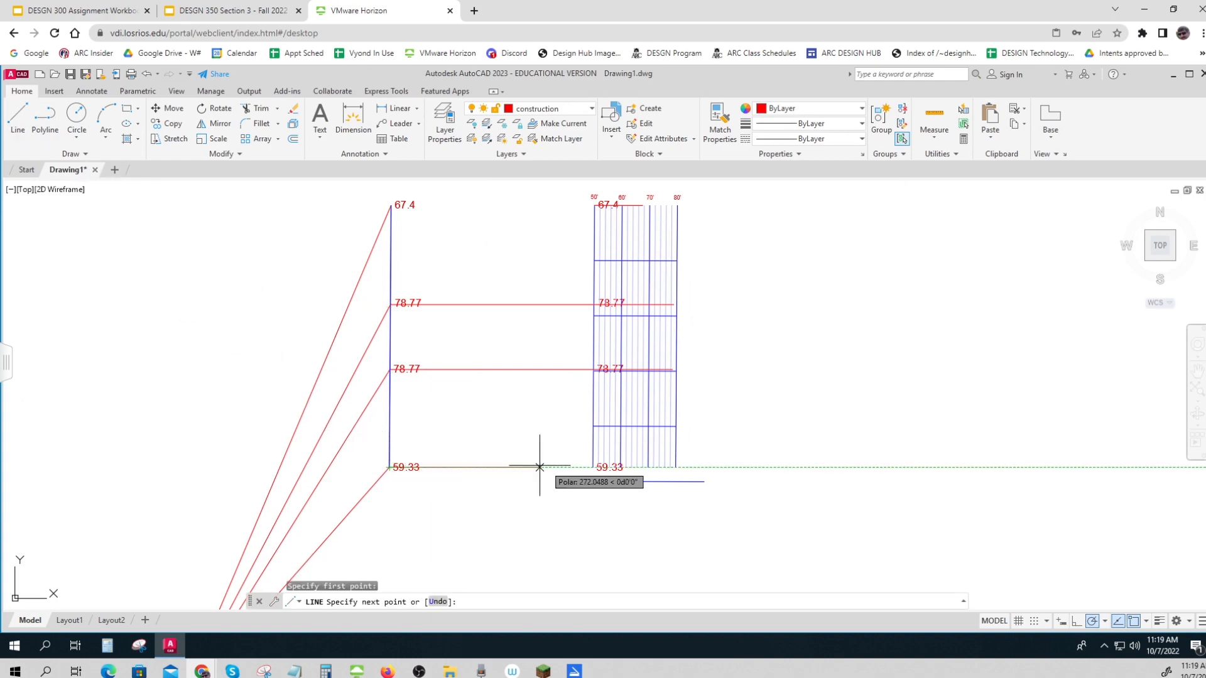
scroll(558, 465, up, 3)
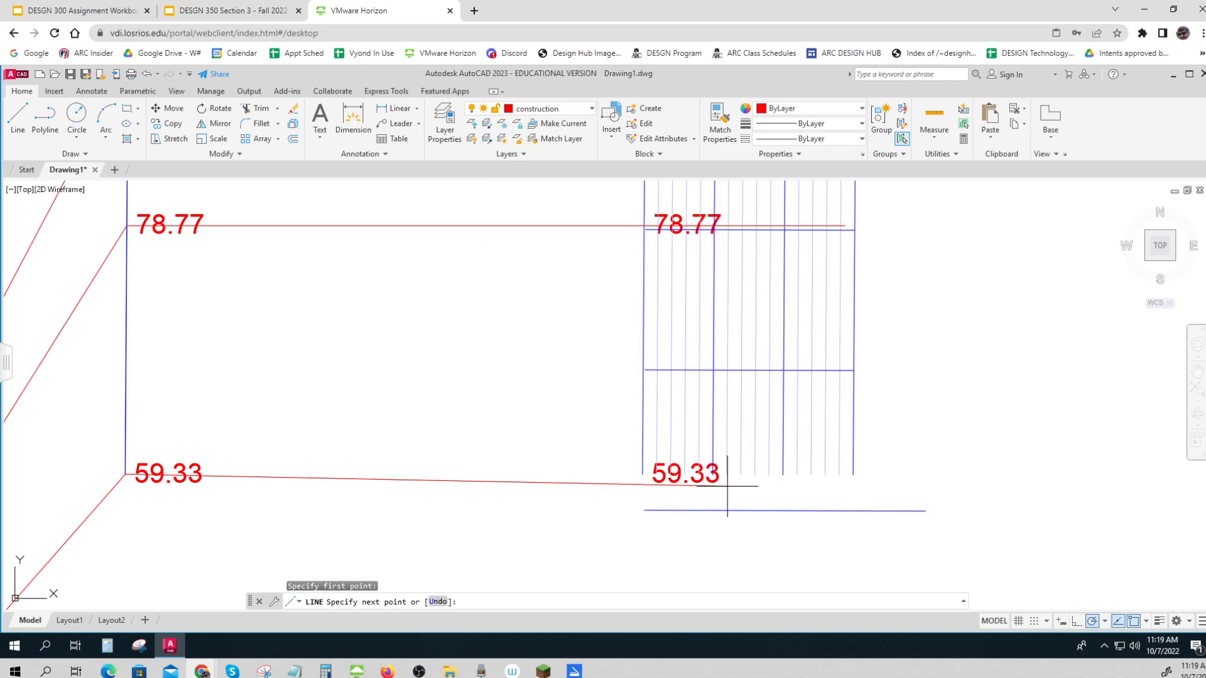
scroll(710, 468, up, 8)
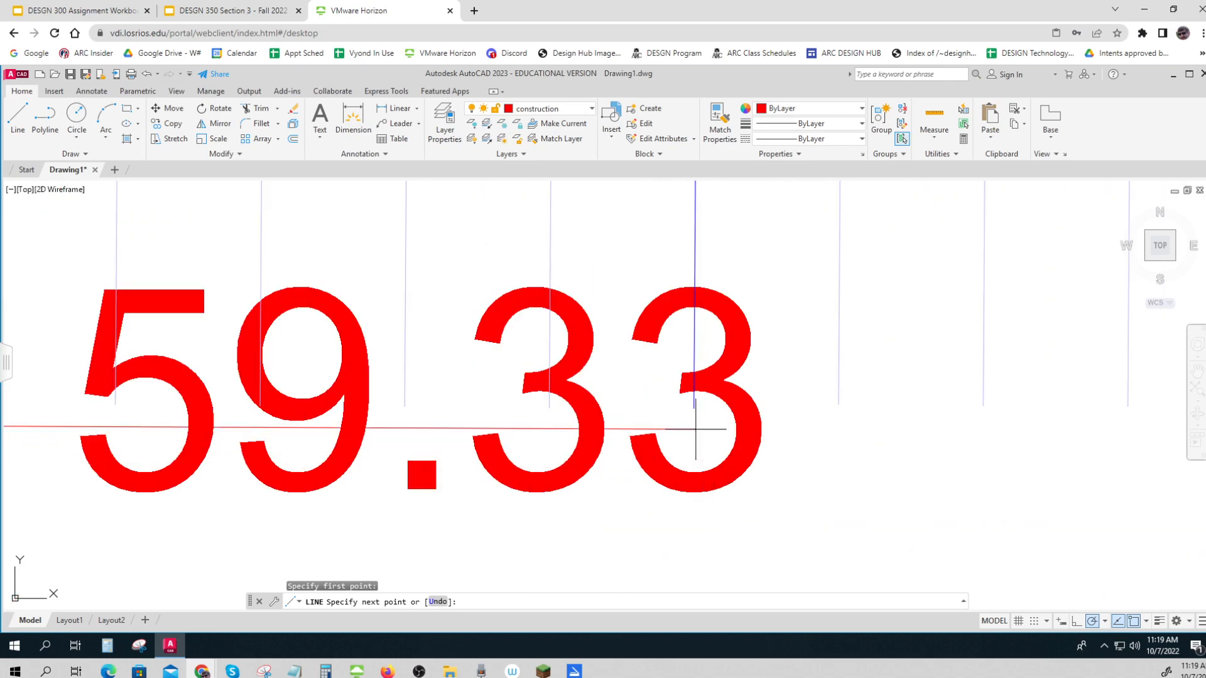
click(668, 403)
key(Escape)
Delete the four copied elevation labels inside the profile grid: both 78.77 labels, 59.33 and 67.4
scroll(668, 402, down, 10)
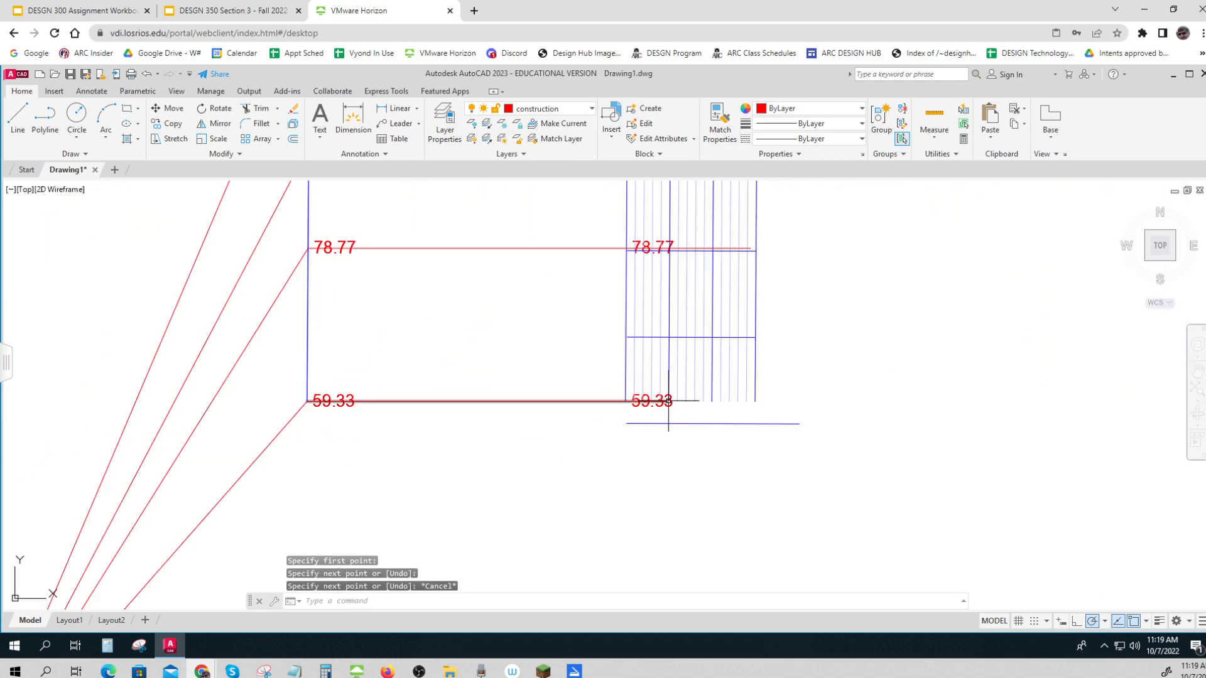
scroll(669, 399, down, 2)
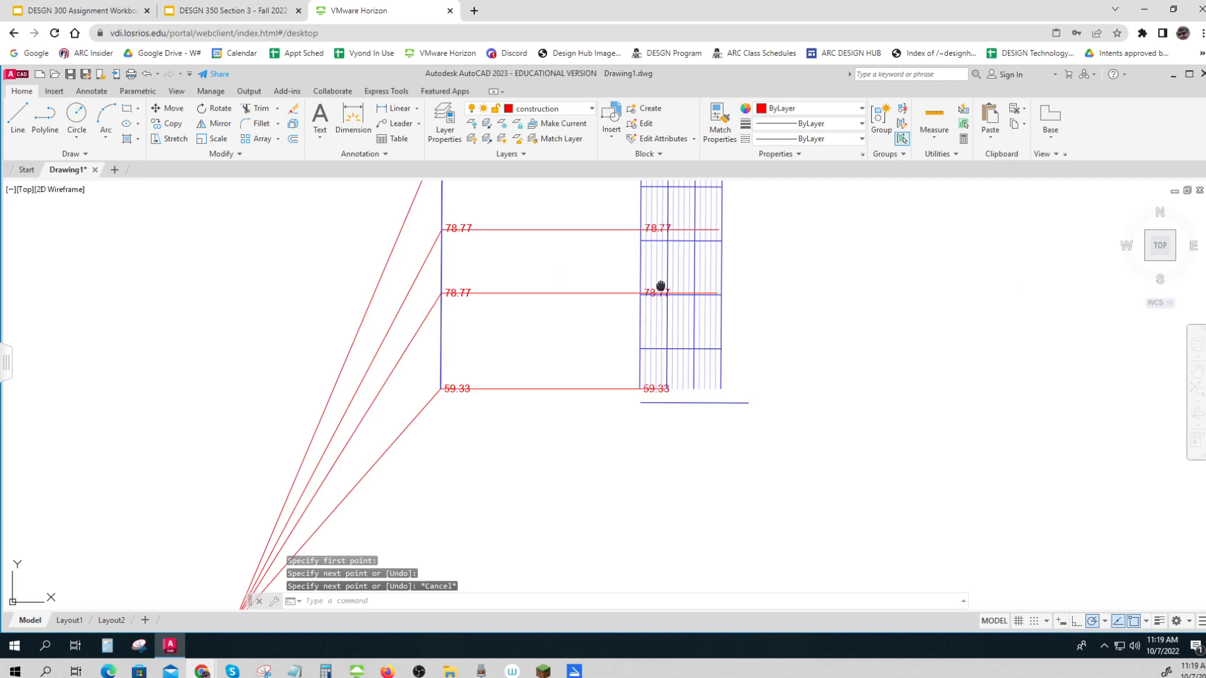
middle_drag(660, 285, 630, 342)
click(603, 272)
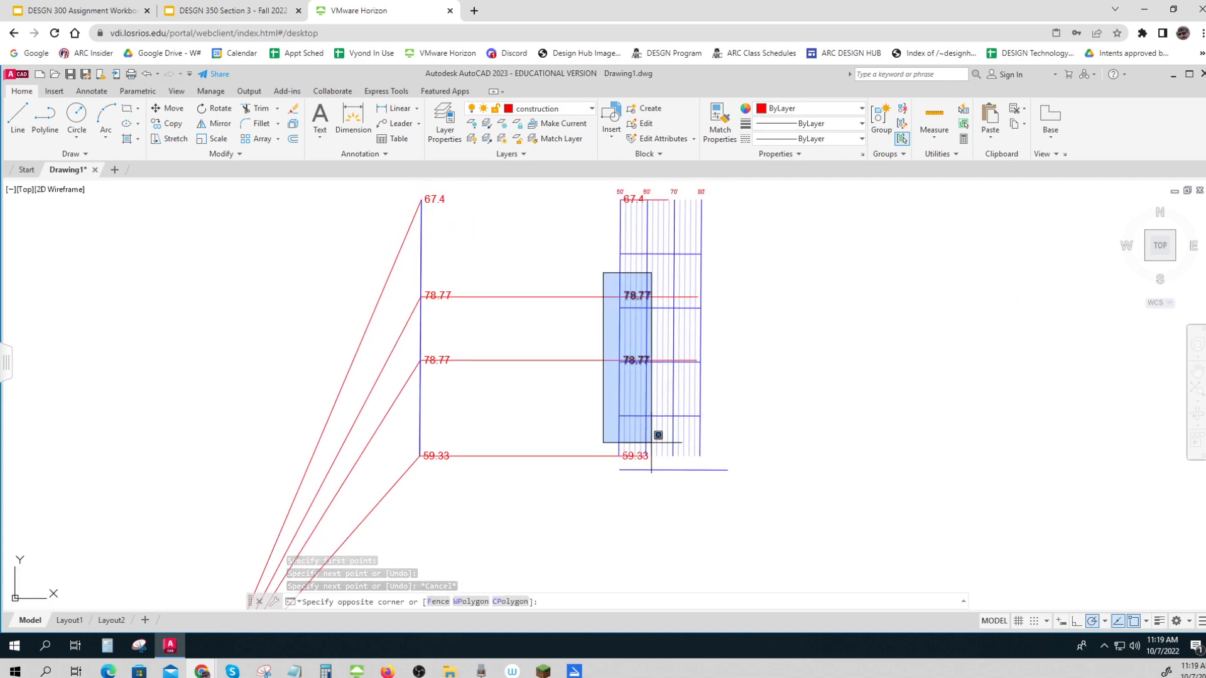
click(651, 470)
key(Delete)
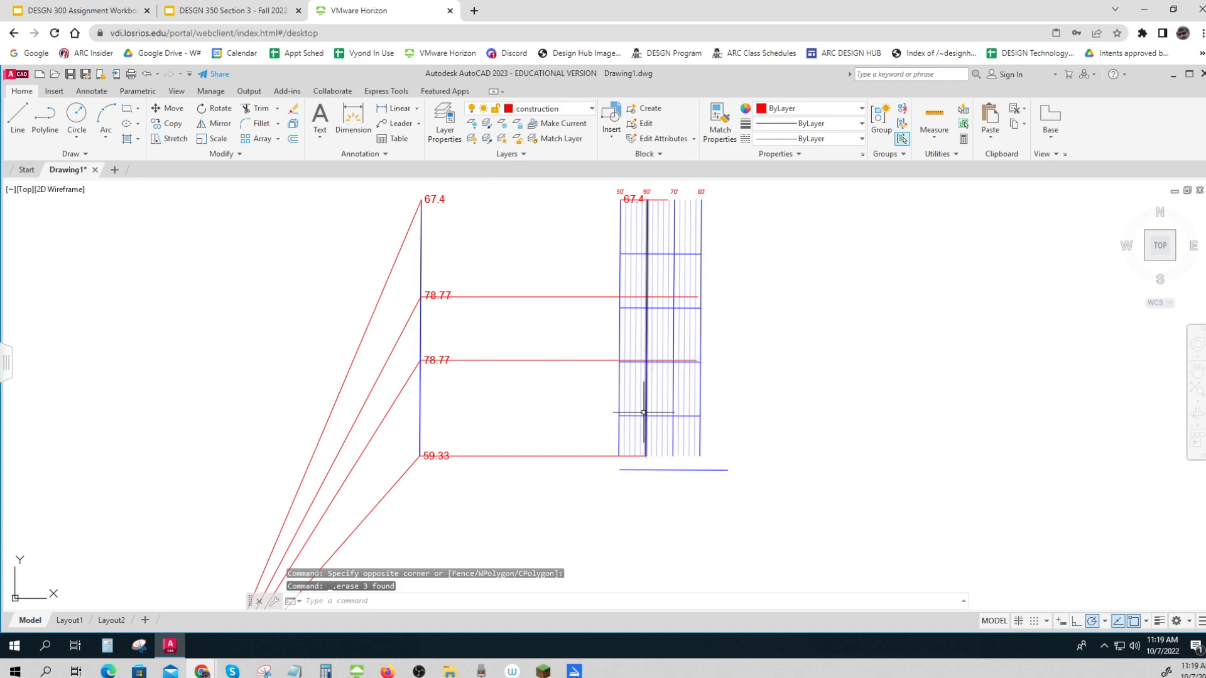
click(636, 198)
key(Delete)
Create a new layer named thick and set its colour to index 250
click(584, 110)
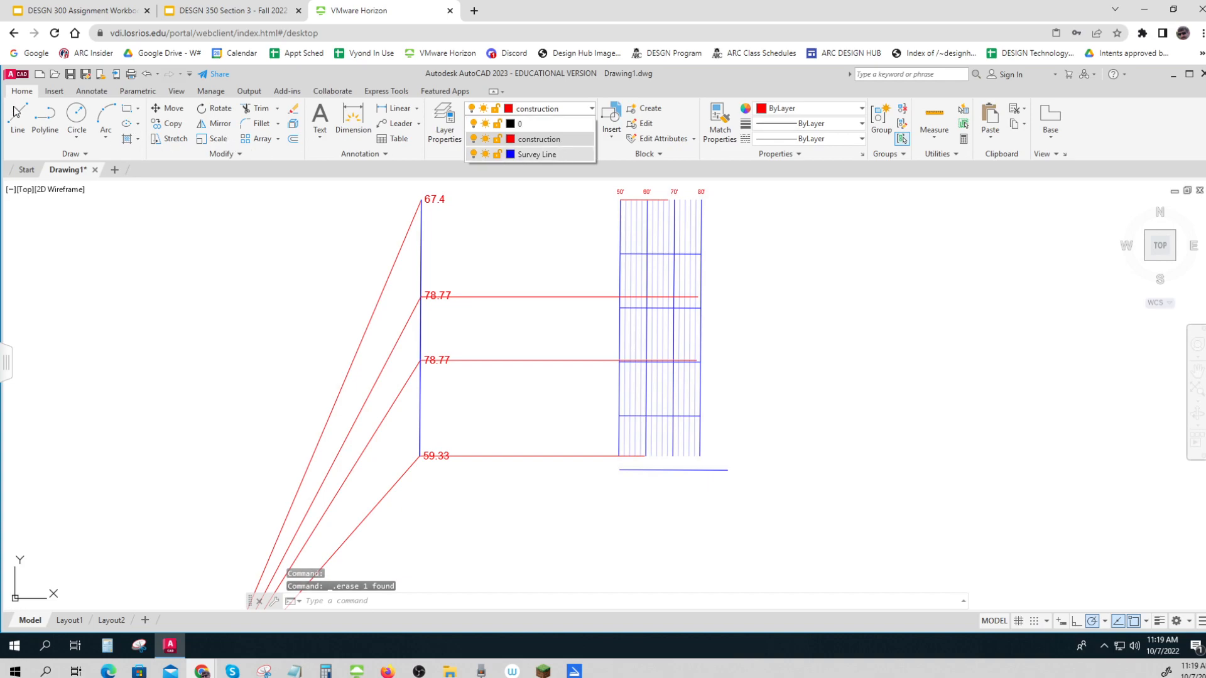
click(442, 119)
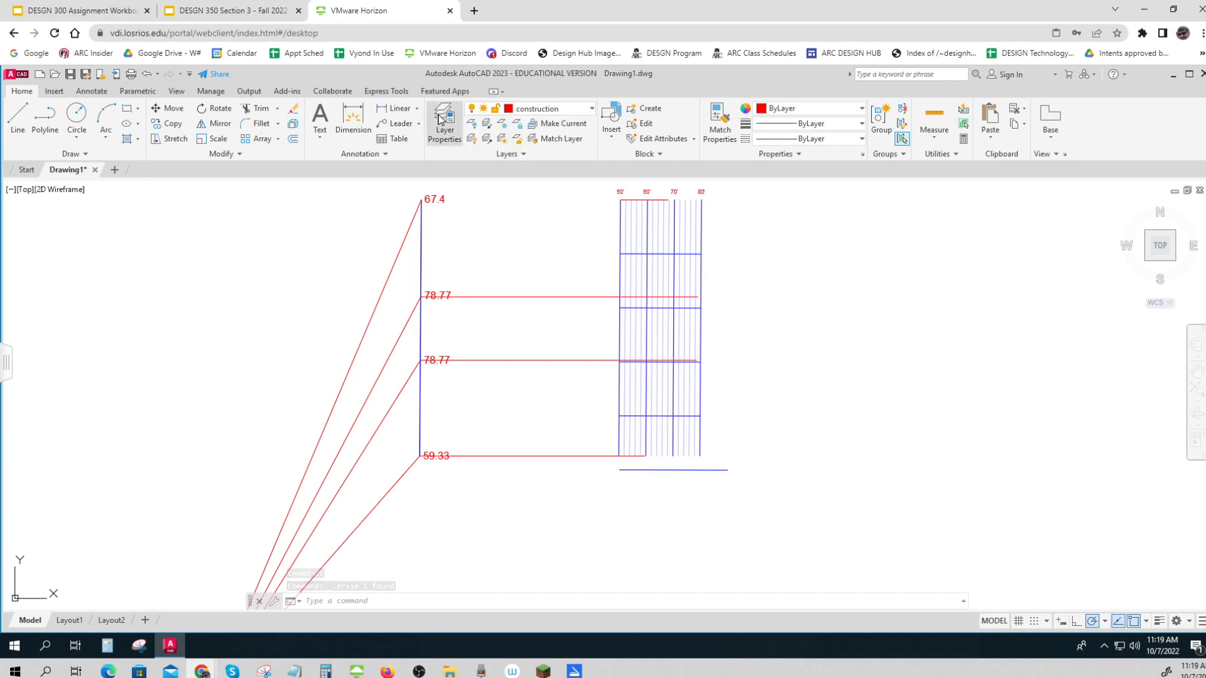
click(444, 123)
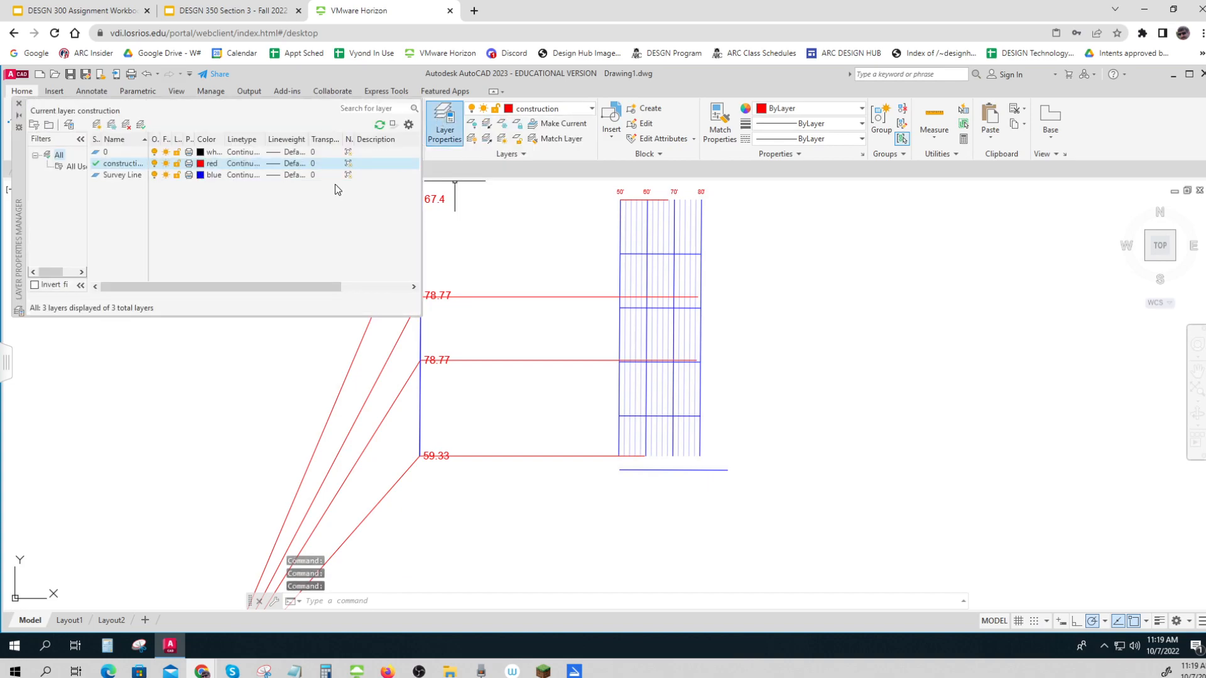
click(96, 124)
text(thick)
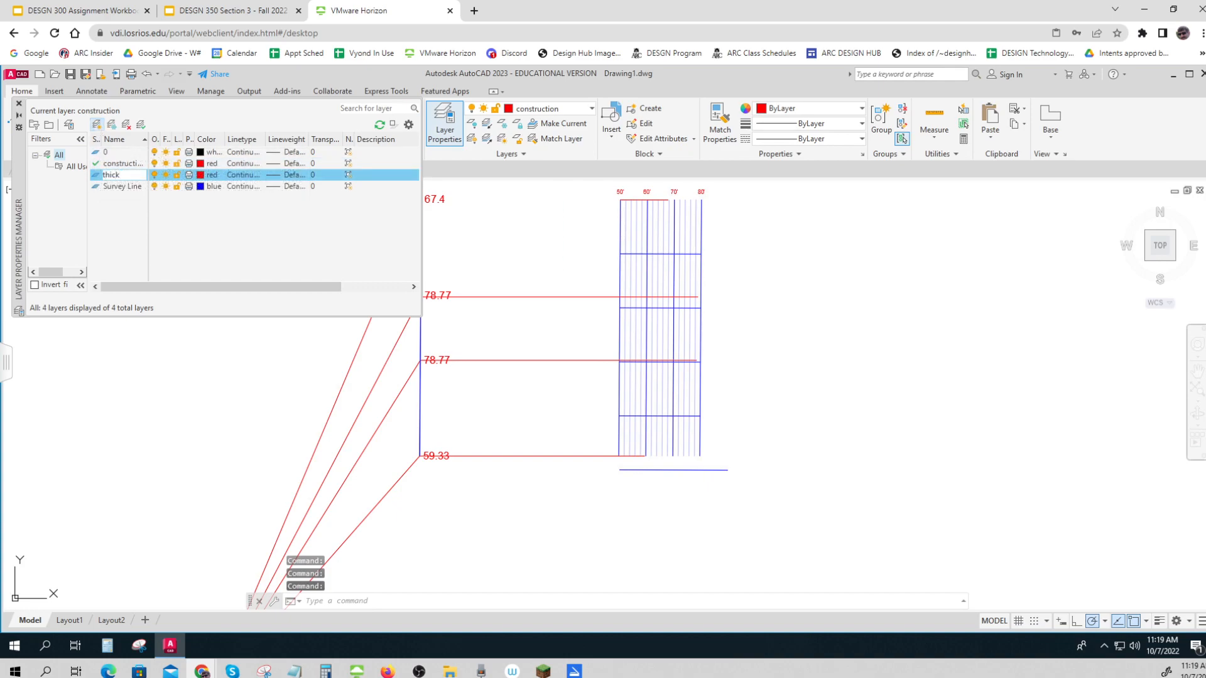
click(200, 175)
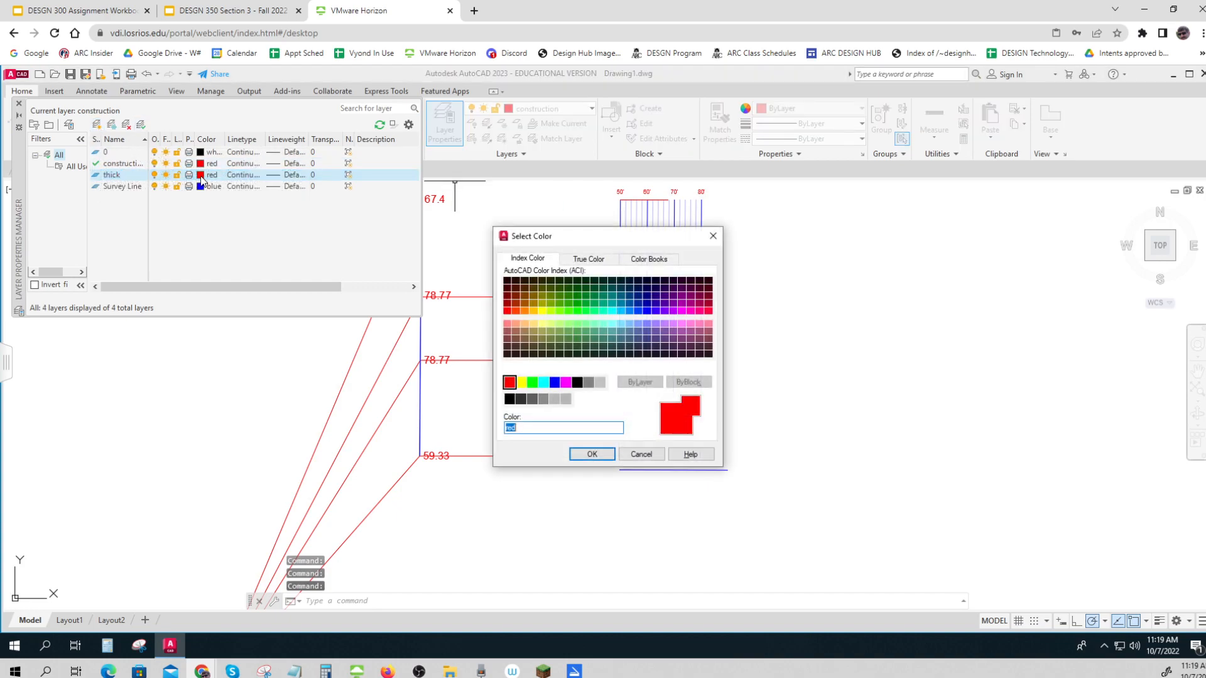
click(509, 399)
click(591, 454)
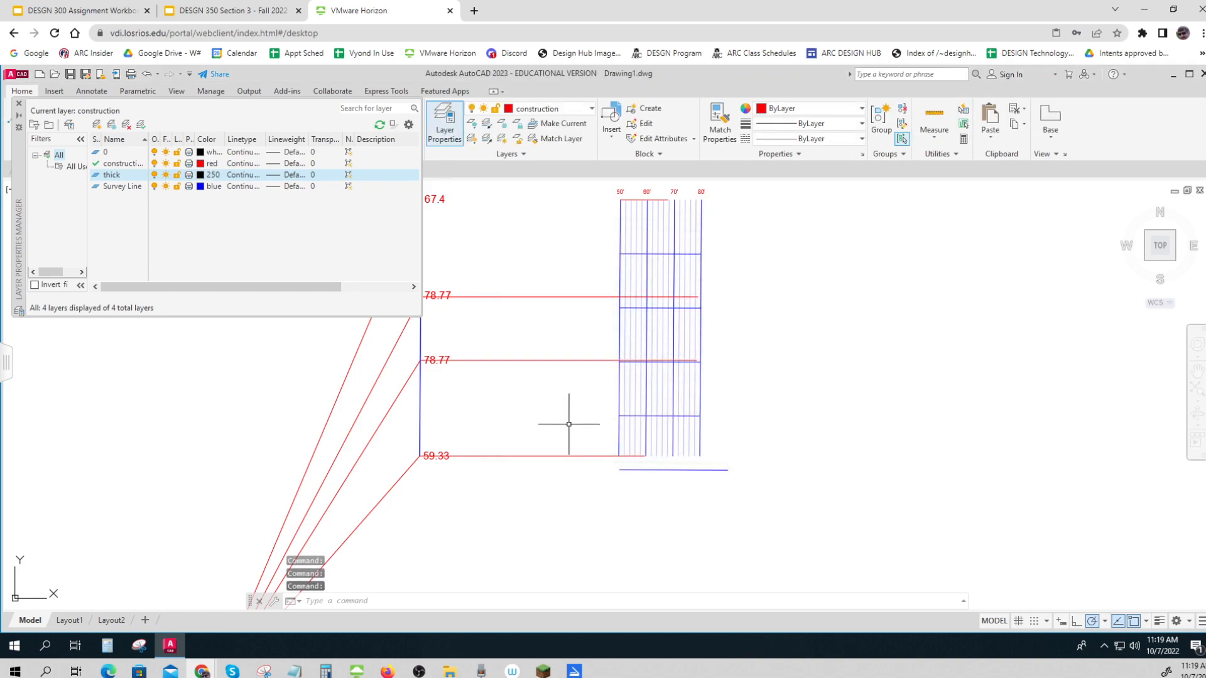
click(19, 105)
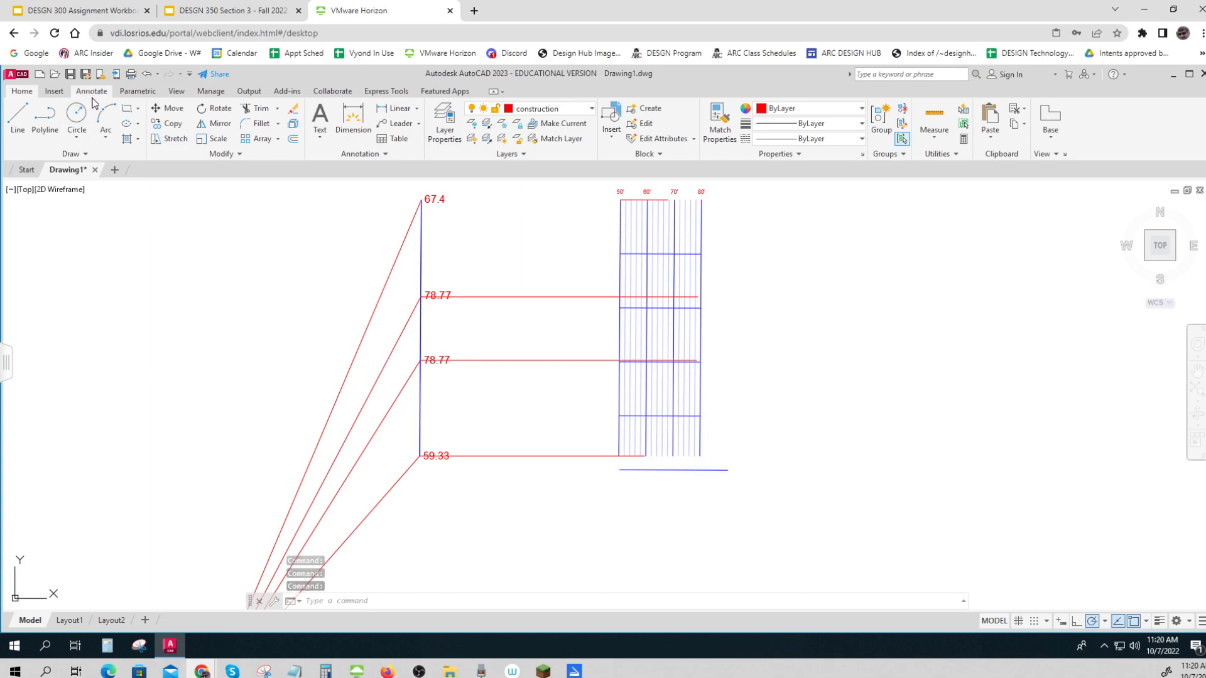
click(45, 116)
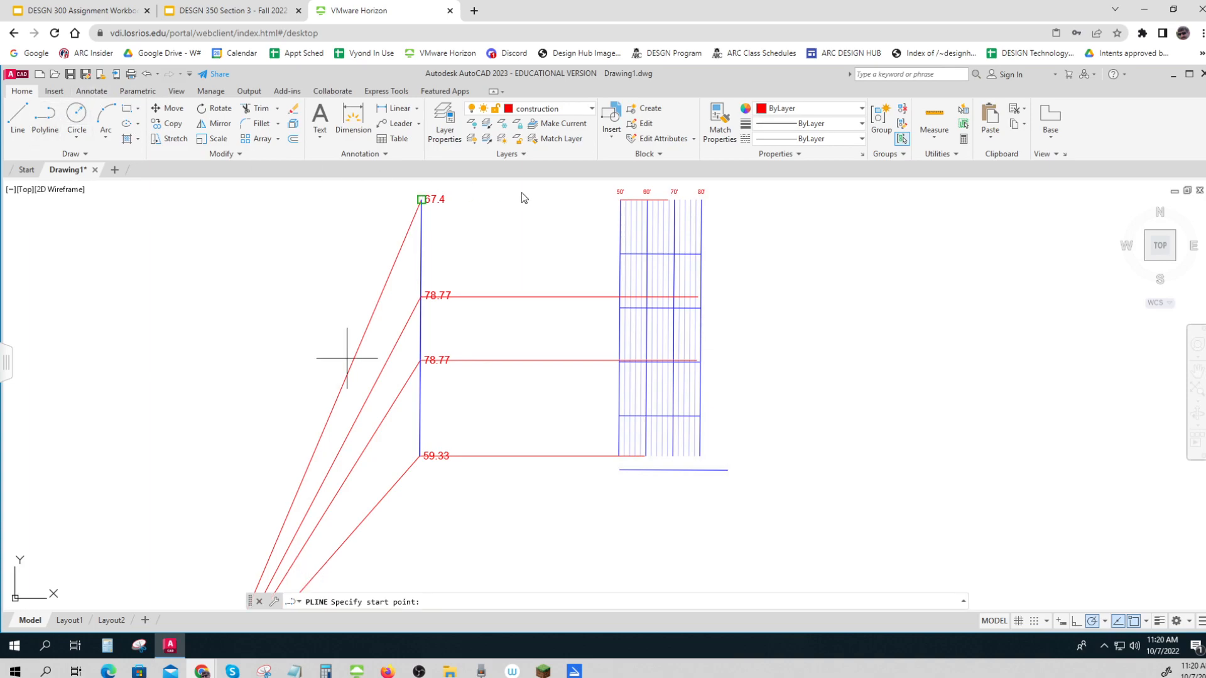
click(669, 200)
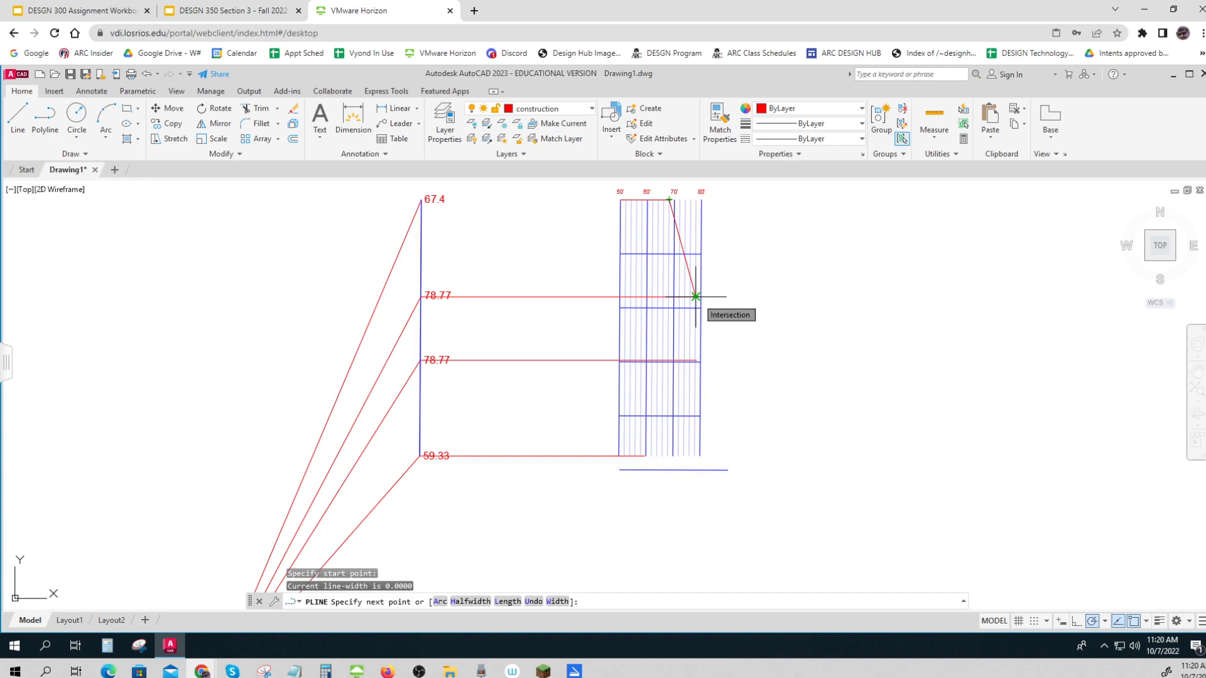
key(Escape)
key(Escape)
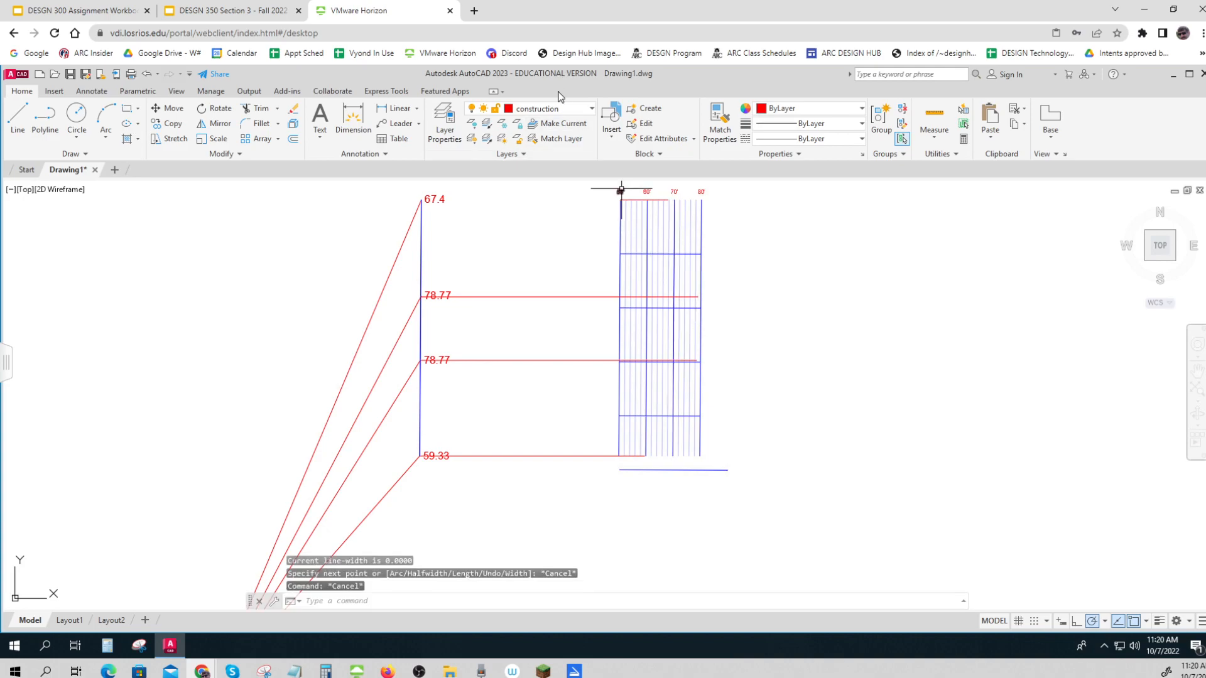
On the thick layer, draw connected lines from the 67.4 elevation through both 78.77 elevations to the 59.33 elevation on the grid
click(564, 113)
click(544, 167)
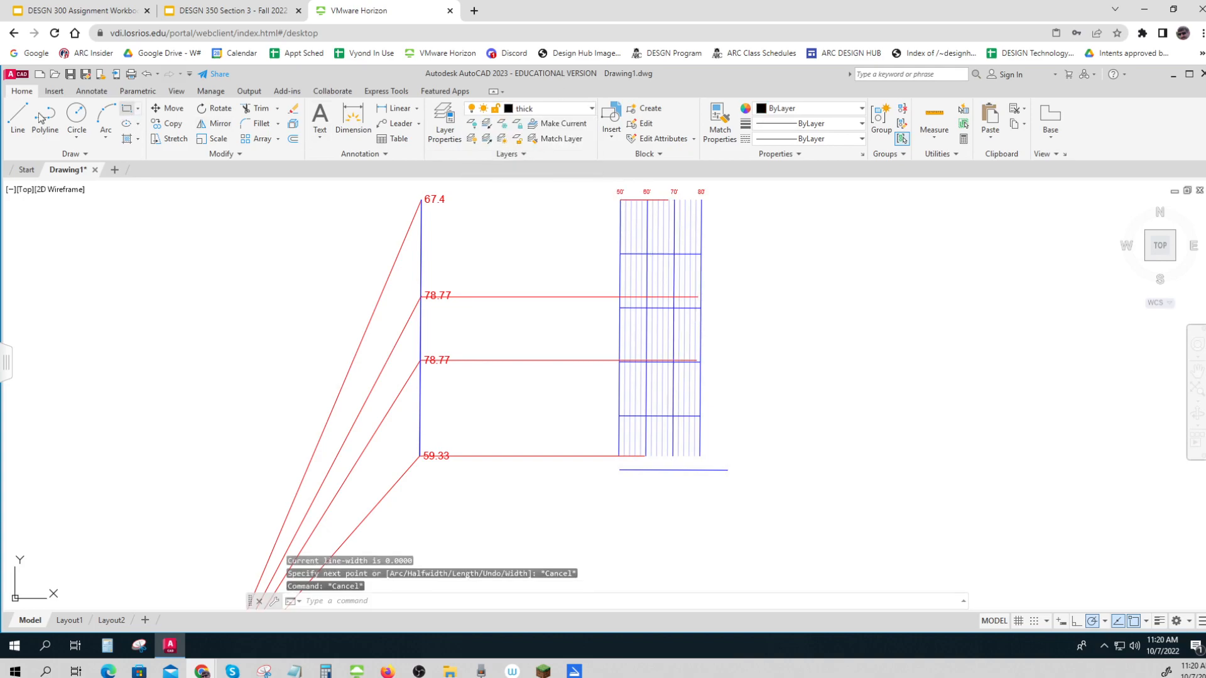
click(17, 116)
click(667, 200)
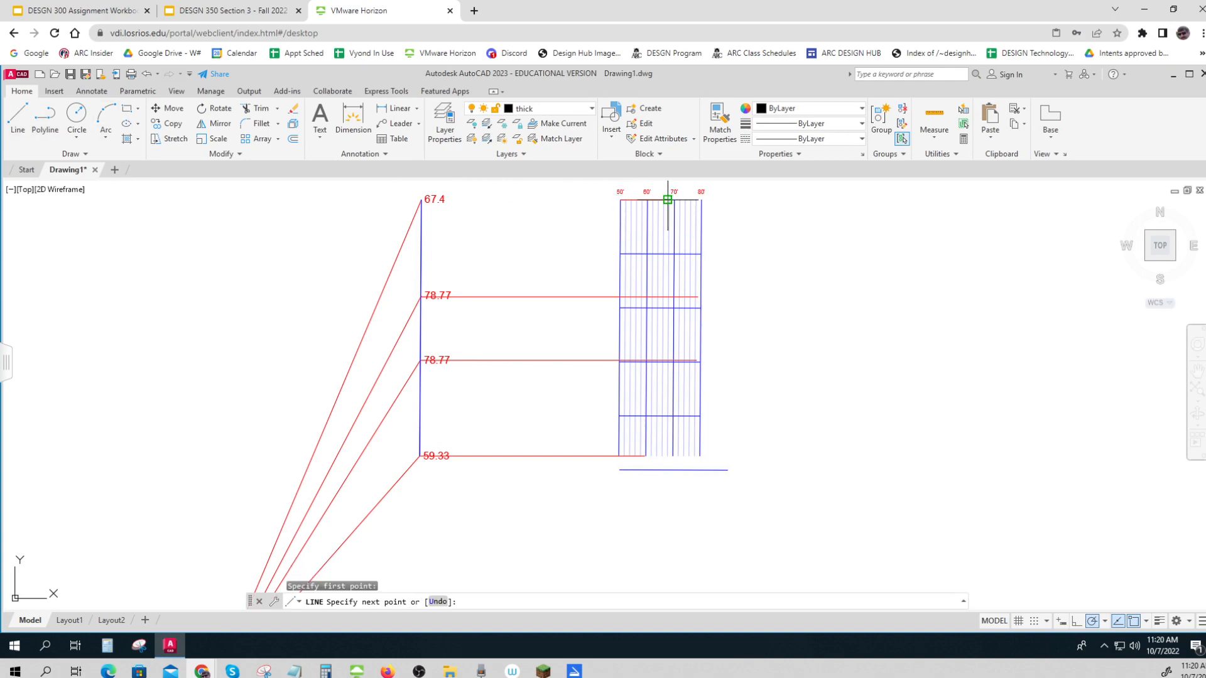
click(696, 296)
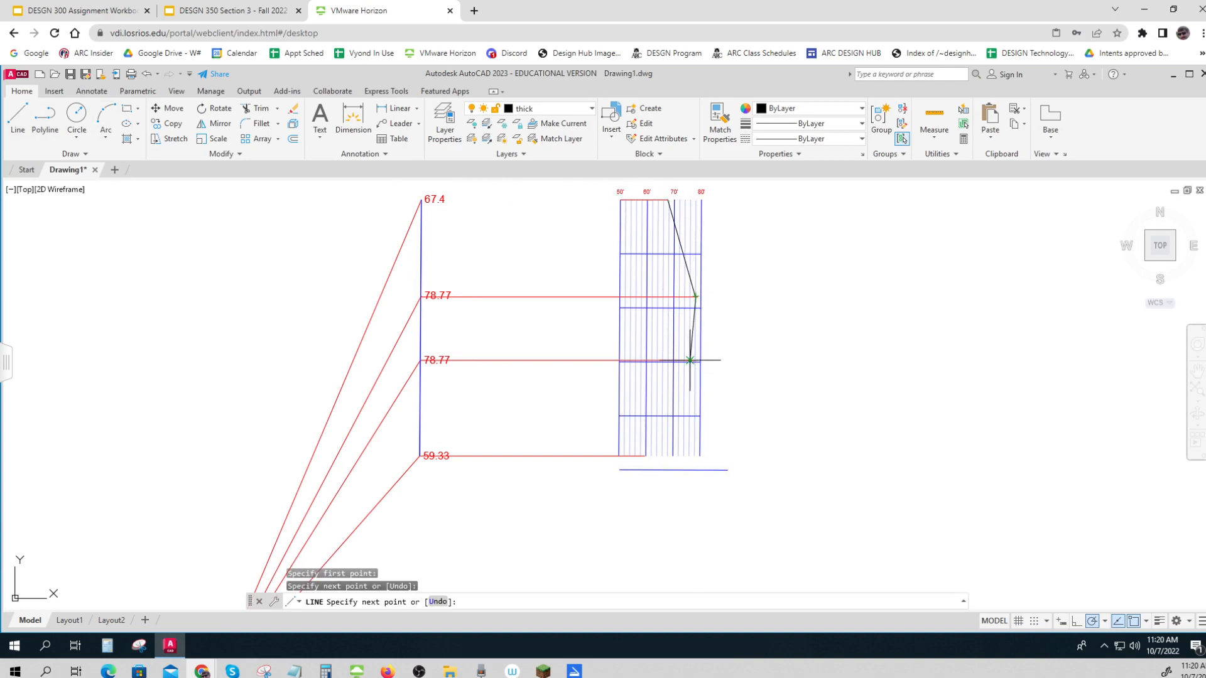
click(696, 361)
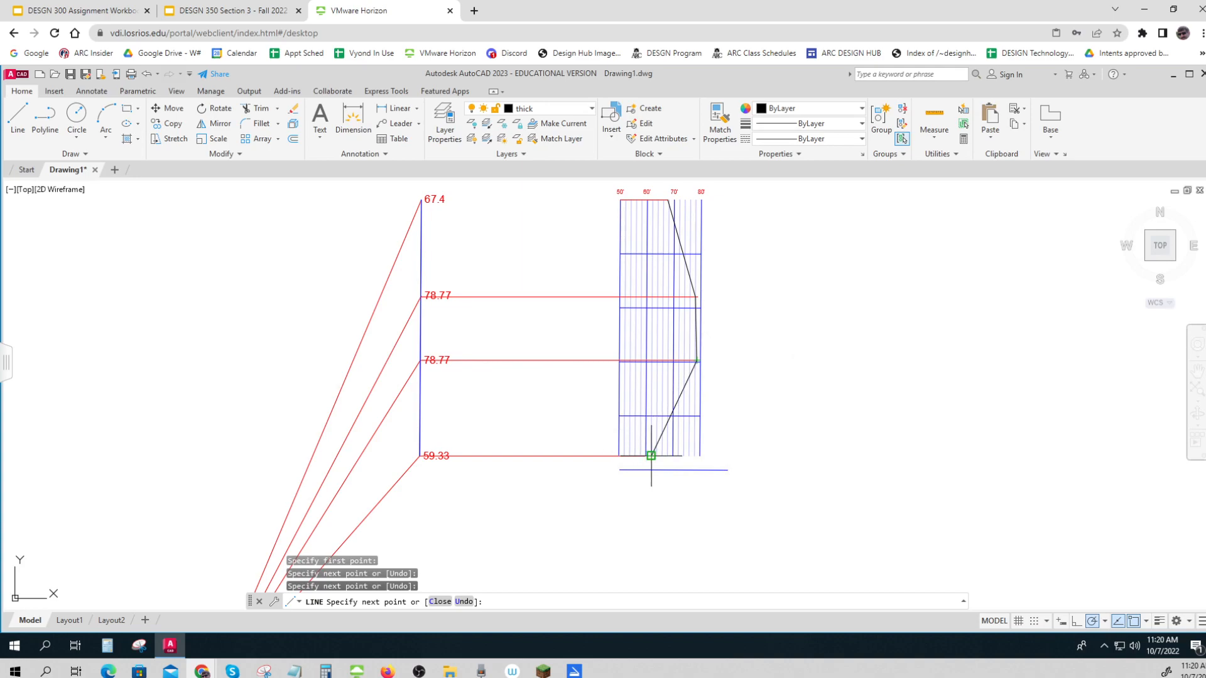
click(646, 456)
key(Escape)
key(Escape)
key(Escape)
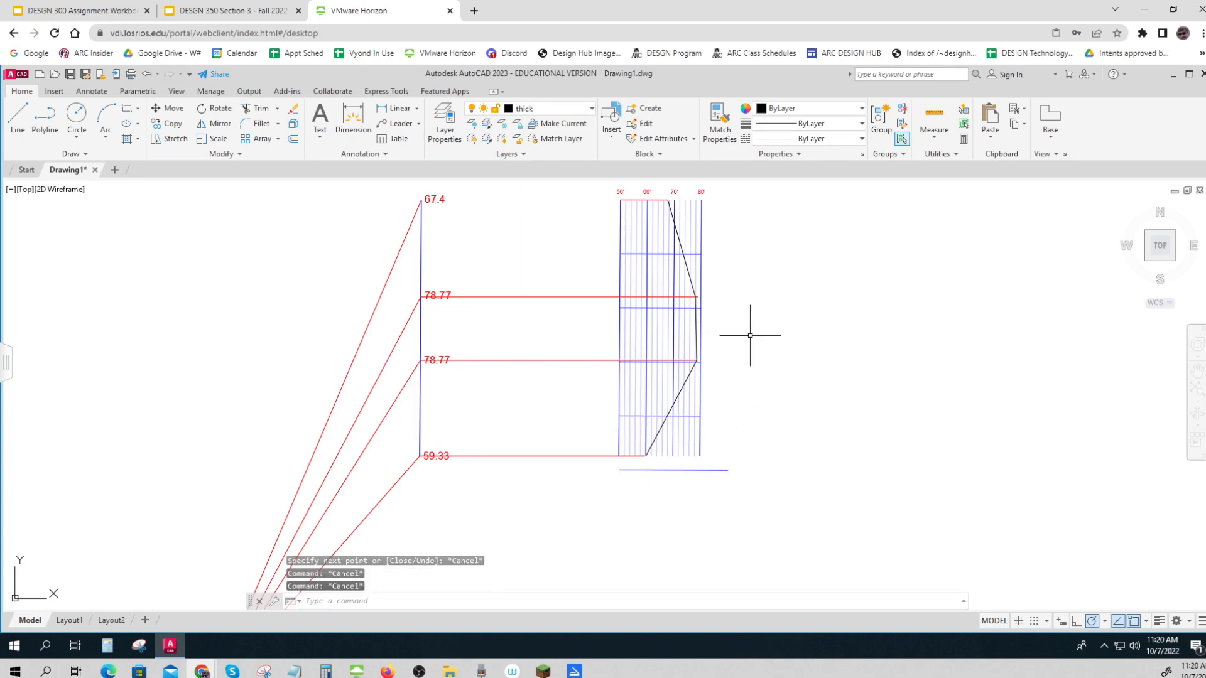
text(pe)
key(Return)
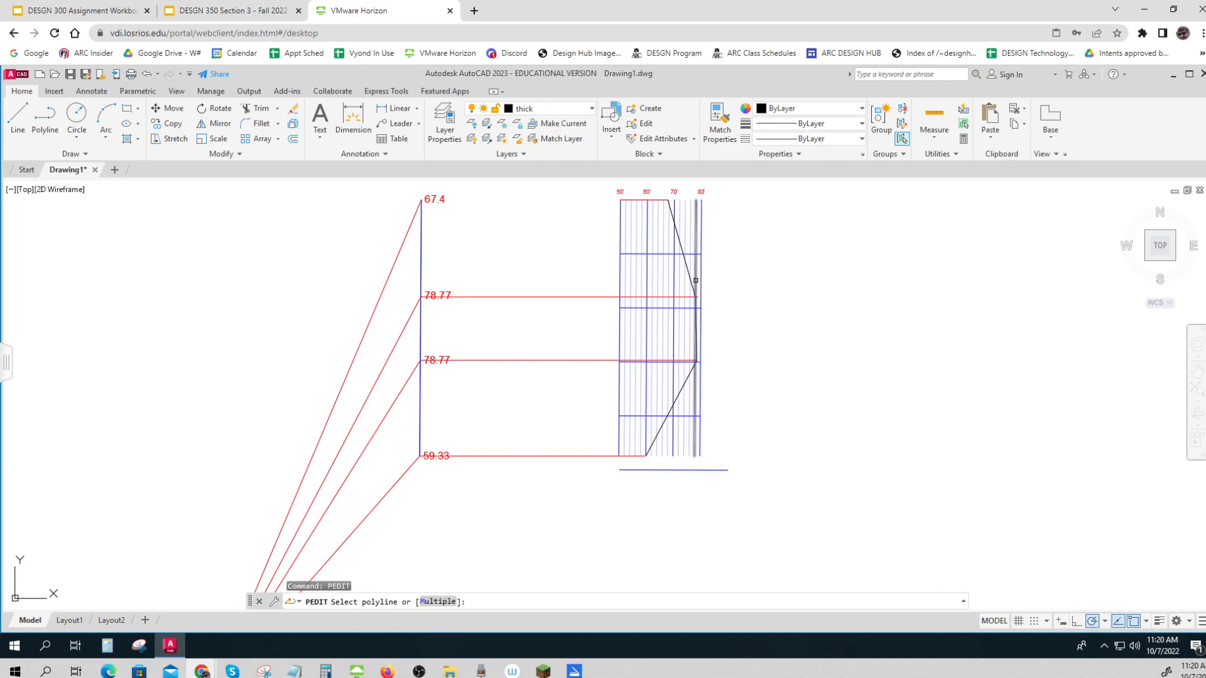
scroll(697, 280, up, 5)
click(676, 304)
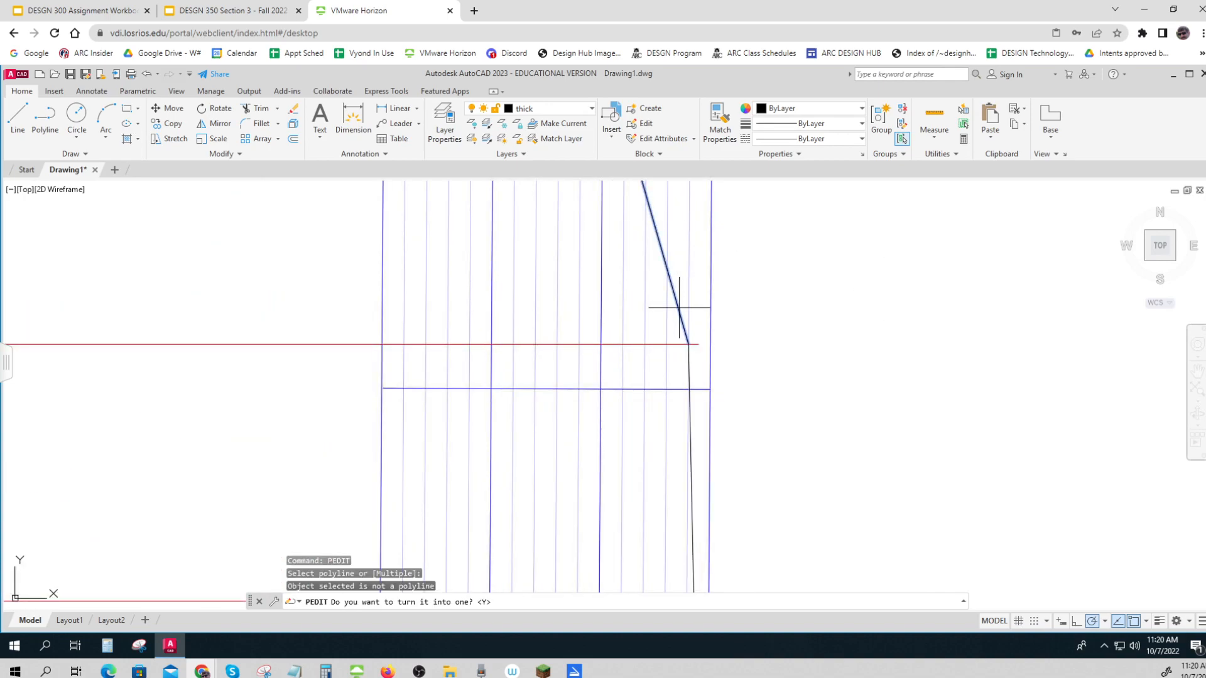
scroll(791, 346, down, 4)
key(Escape)
key(Escape)
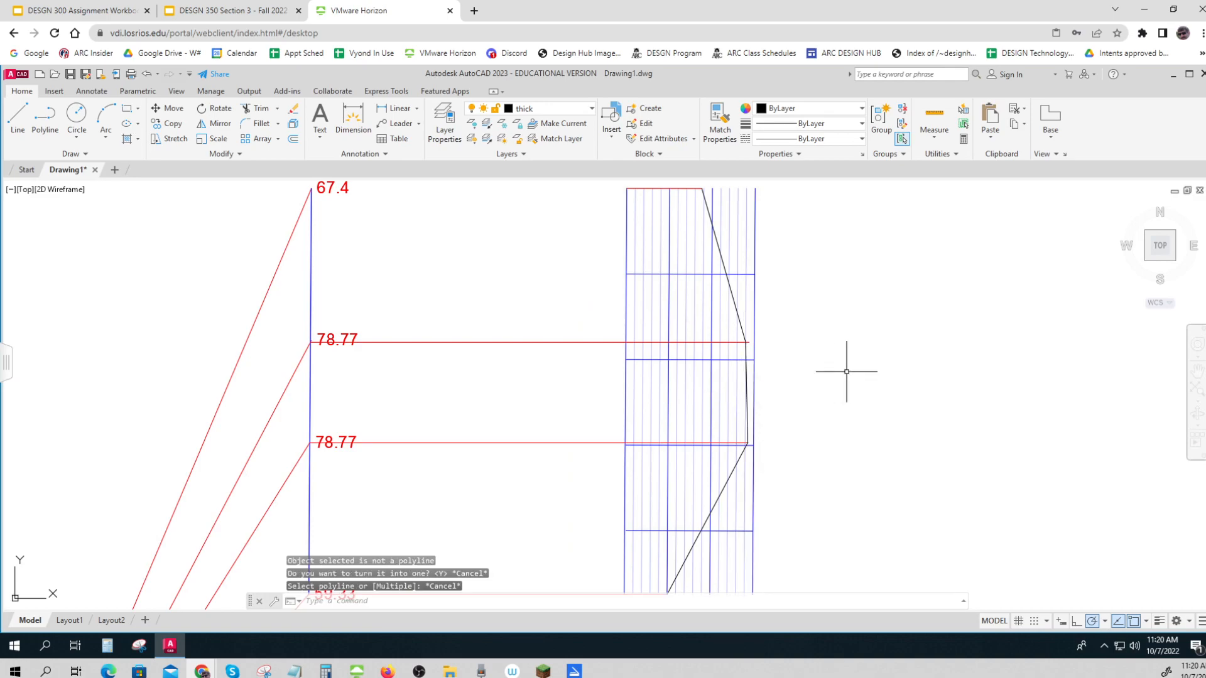
Convert the three thick-layer profile lines on the grid to polylines with multiple-object PEDIT and join them at zero fuzz distance
text(pedi)
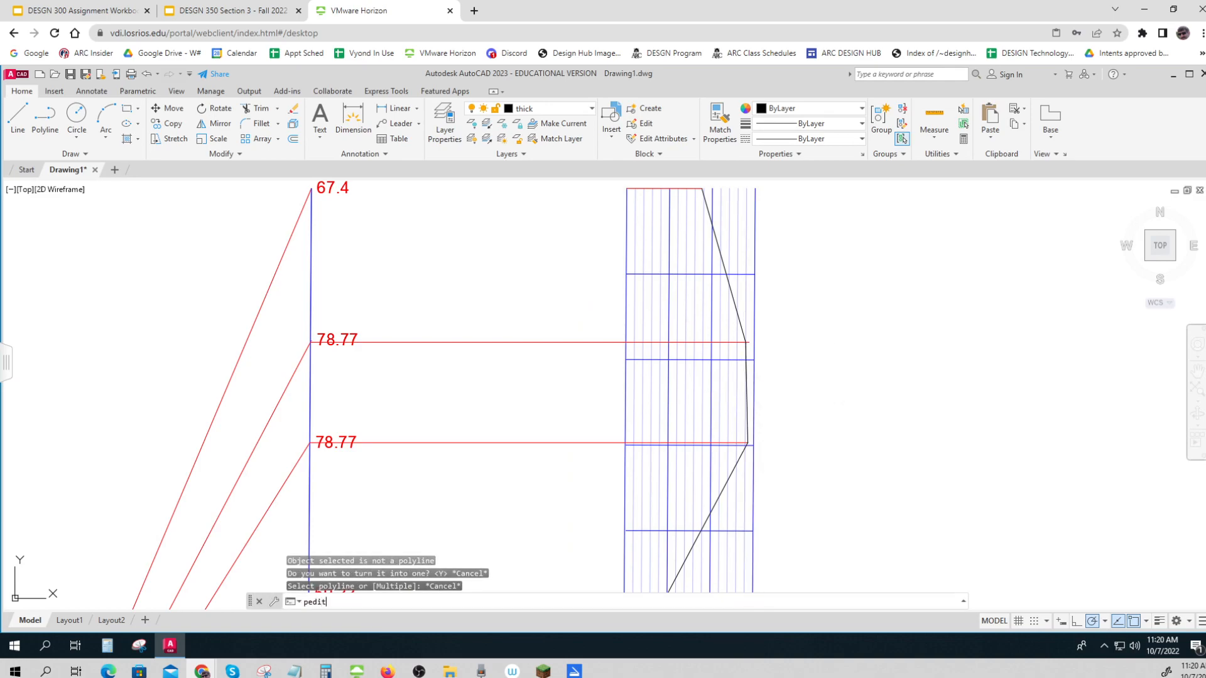
text(t)
key(Return)
scroll(848, 373, down, 2)
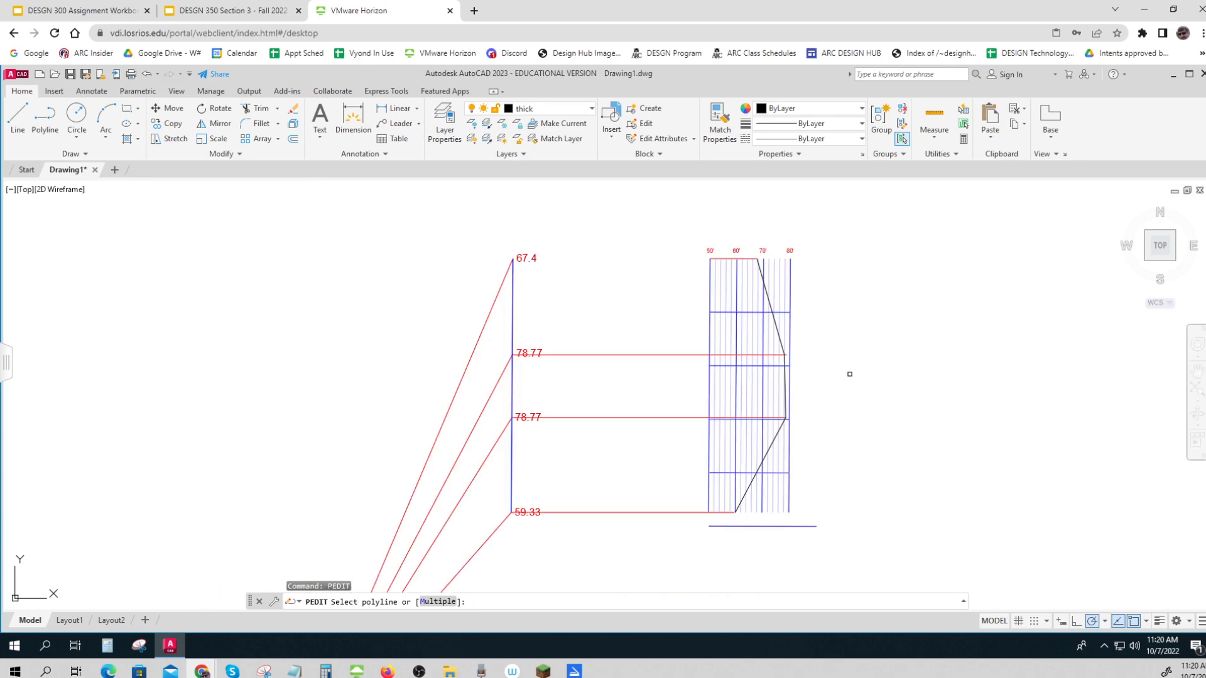
text(m)
key(Return)
click(748, 252)
click(800, 469)
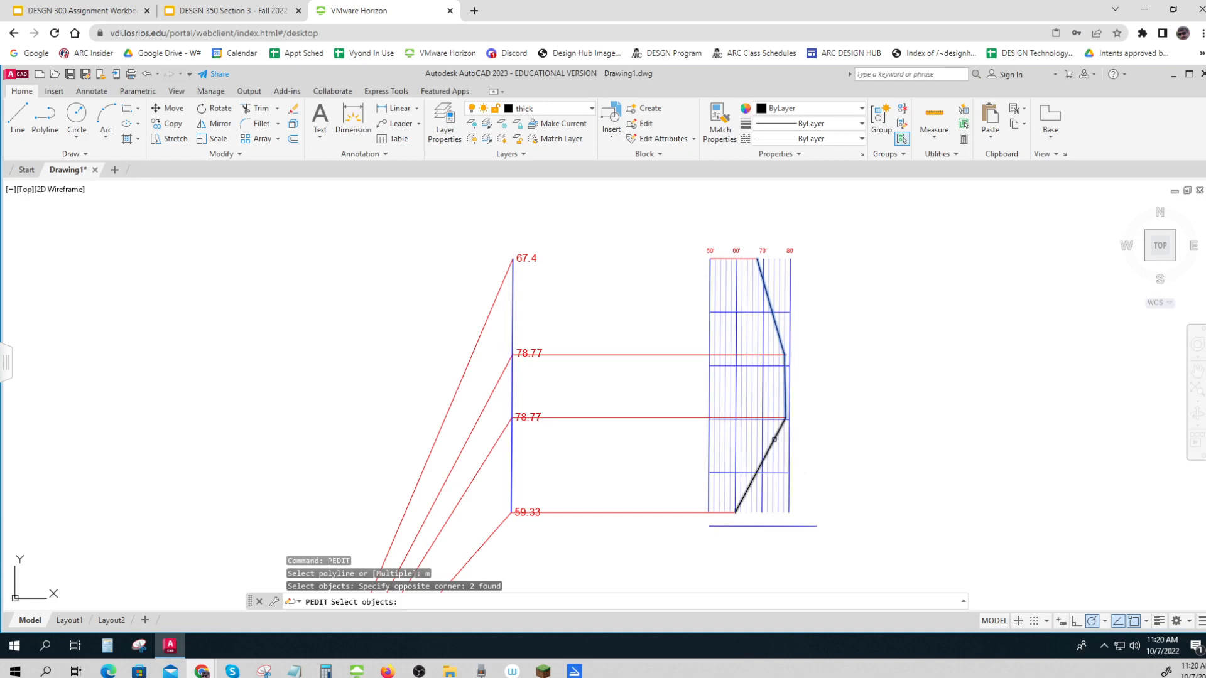
click(776, 439)
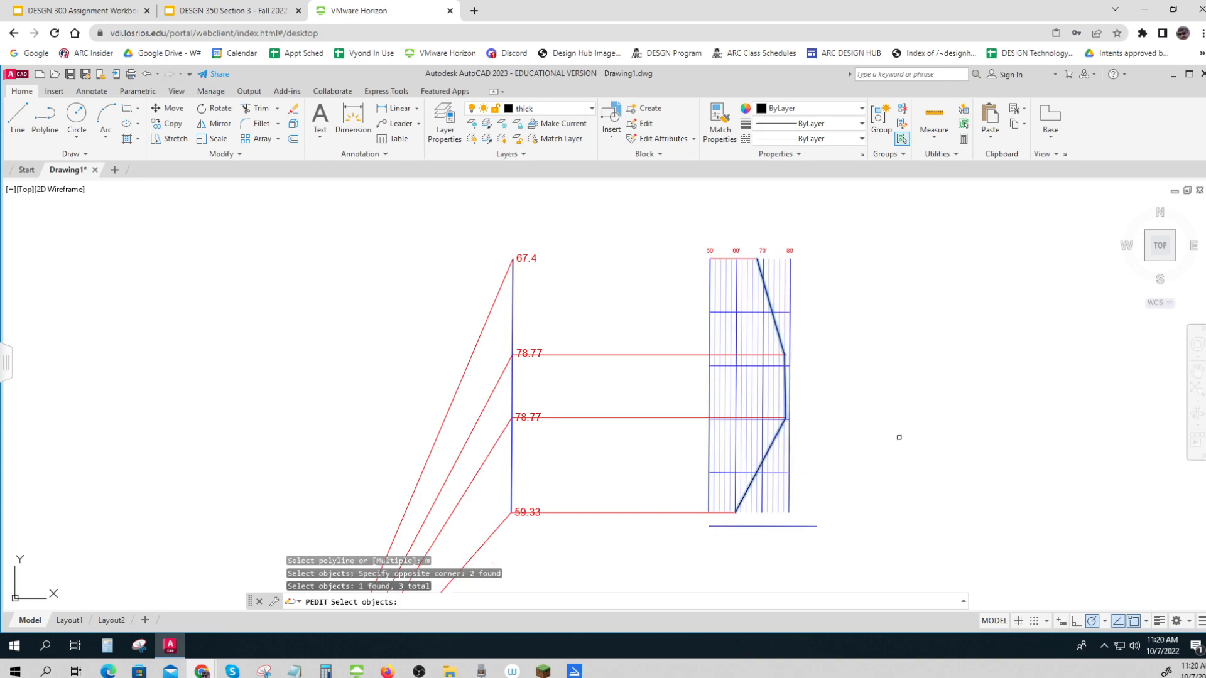
key(Return)
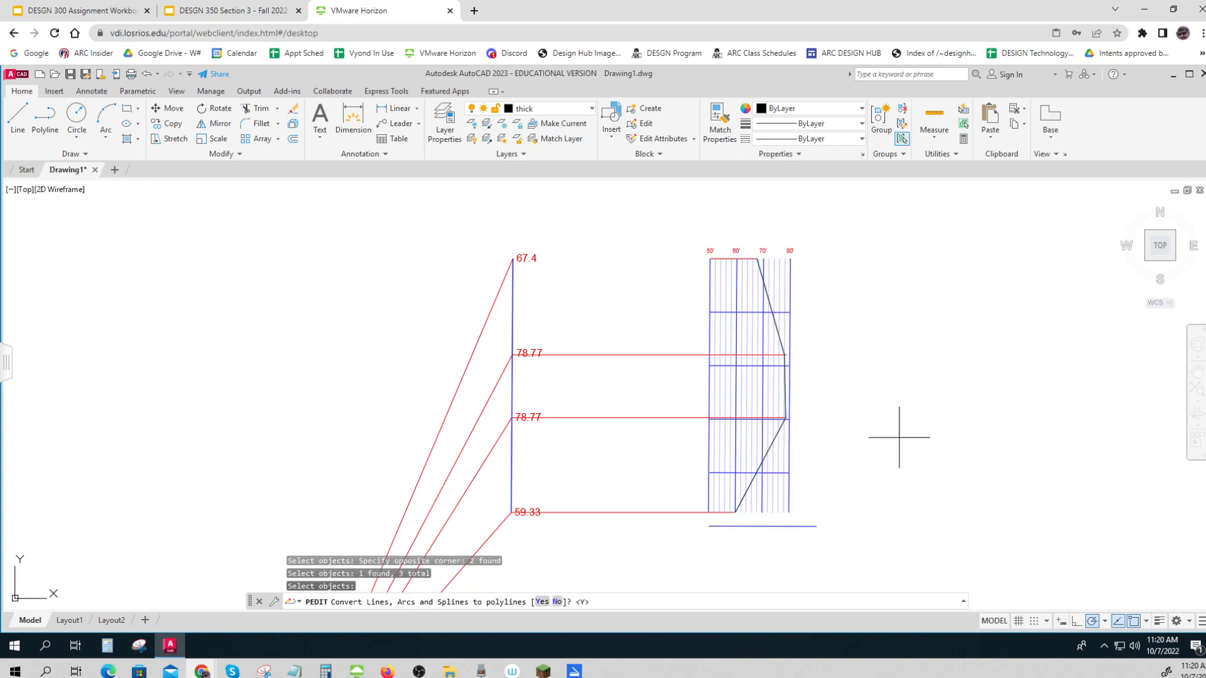
key(Return)
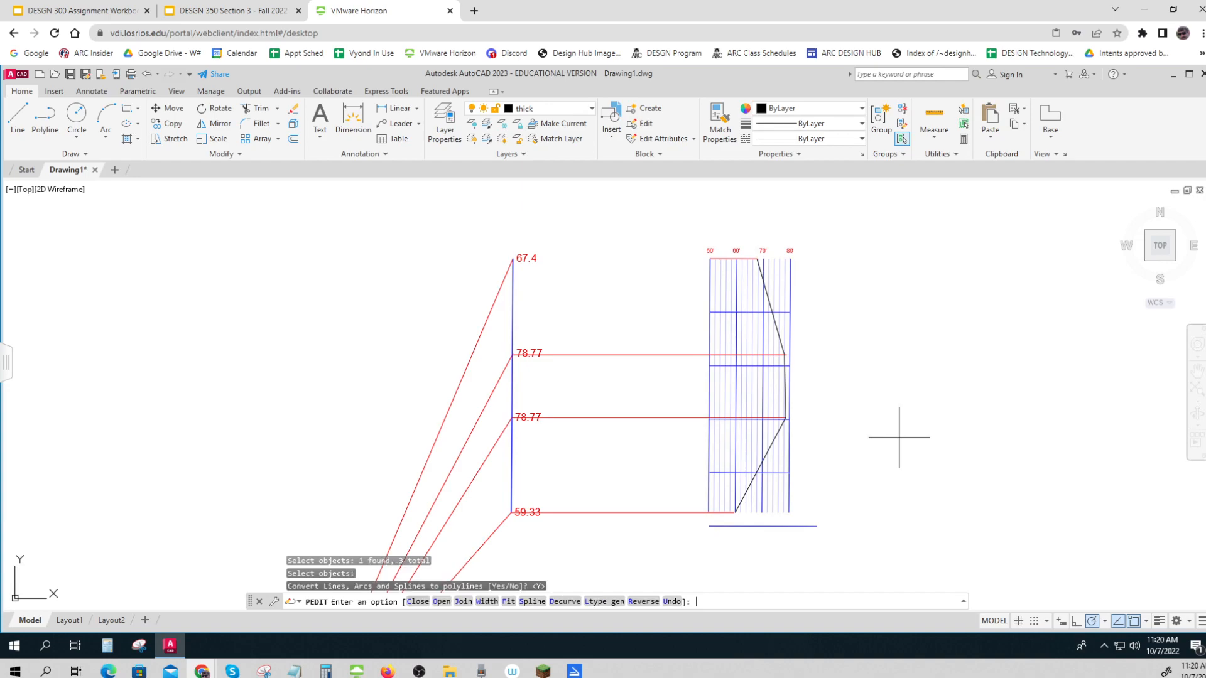
text(j)
key(Return)
key(Return)
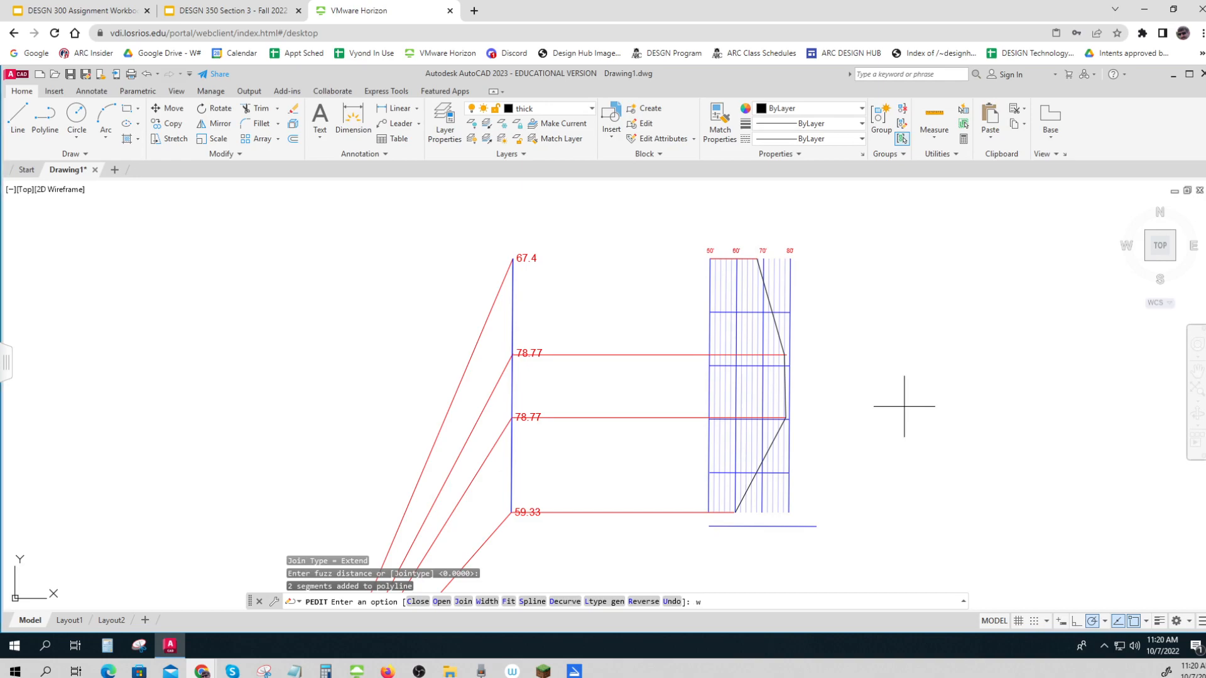
Set the width of all segments of the joined profile polyline to 2
key(Return)
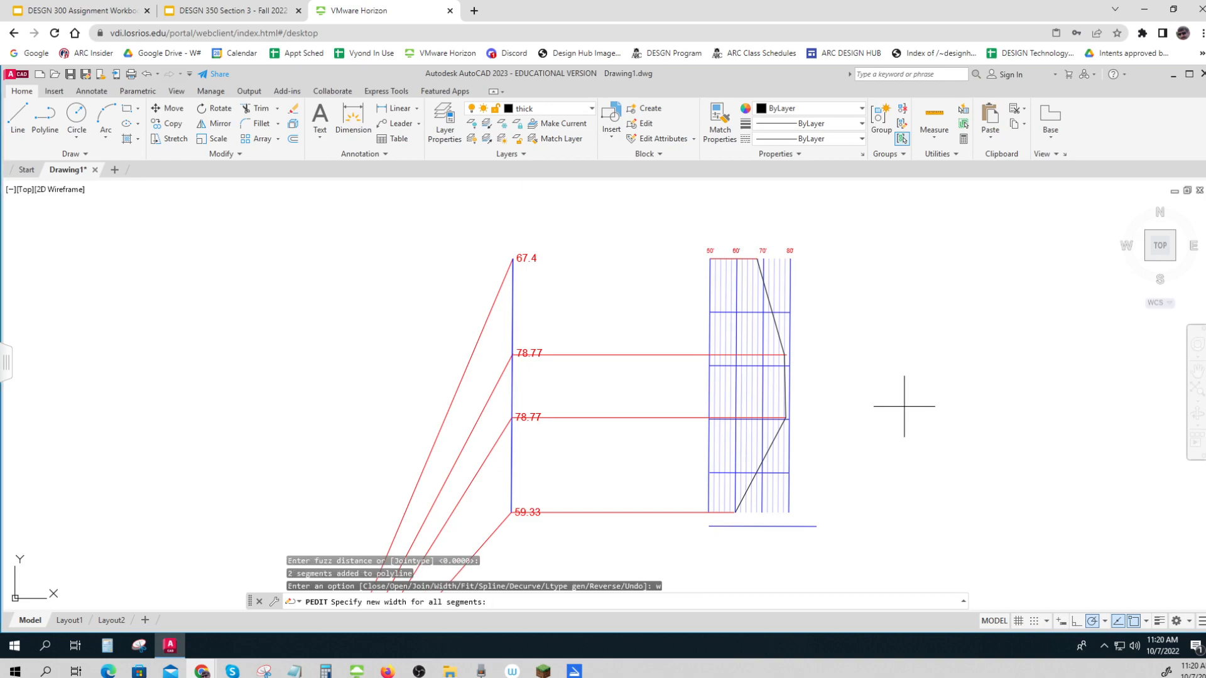
key(Return)
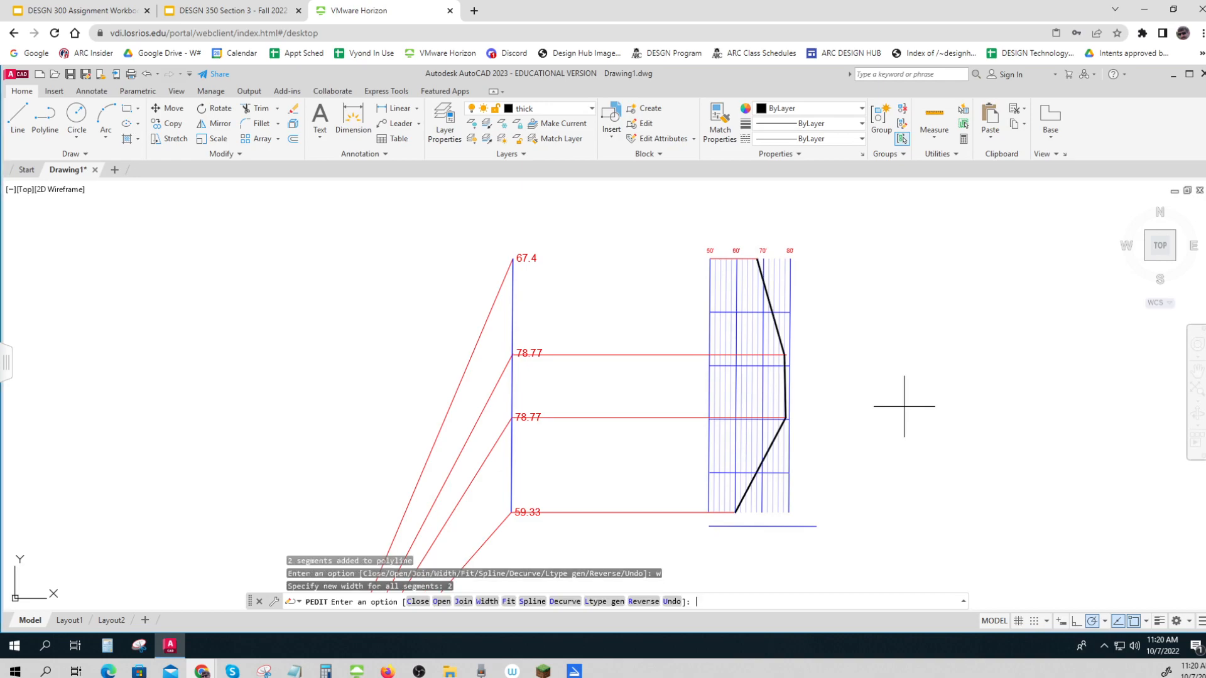
key(Escape)
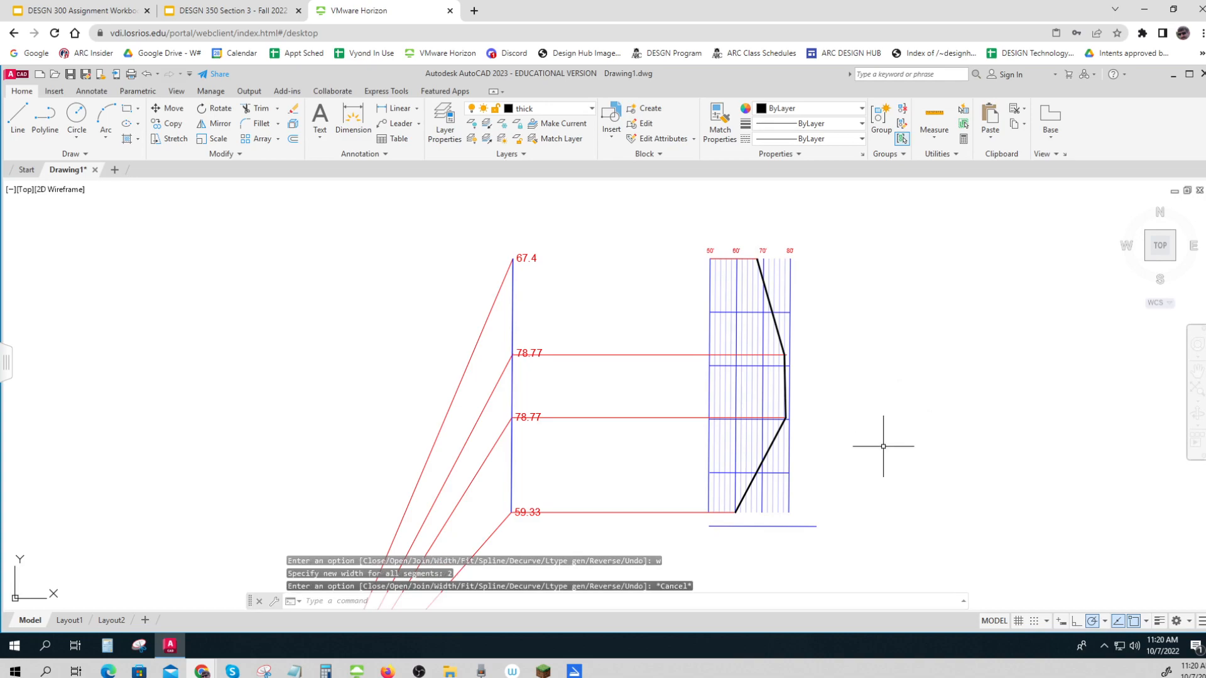
key(Escape)
key(Escape)
key(Escape)
Delete the stray horizontal blue line just below the profile grid
scroll(883, 446, down, 2)
middle_drag(883, 446, 797, 435)
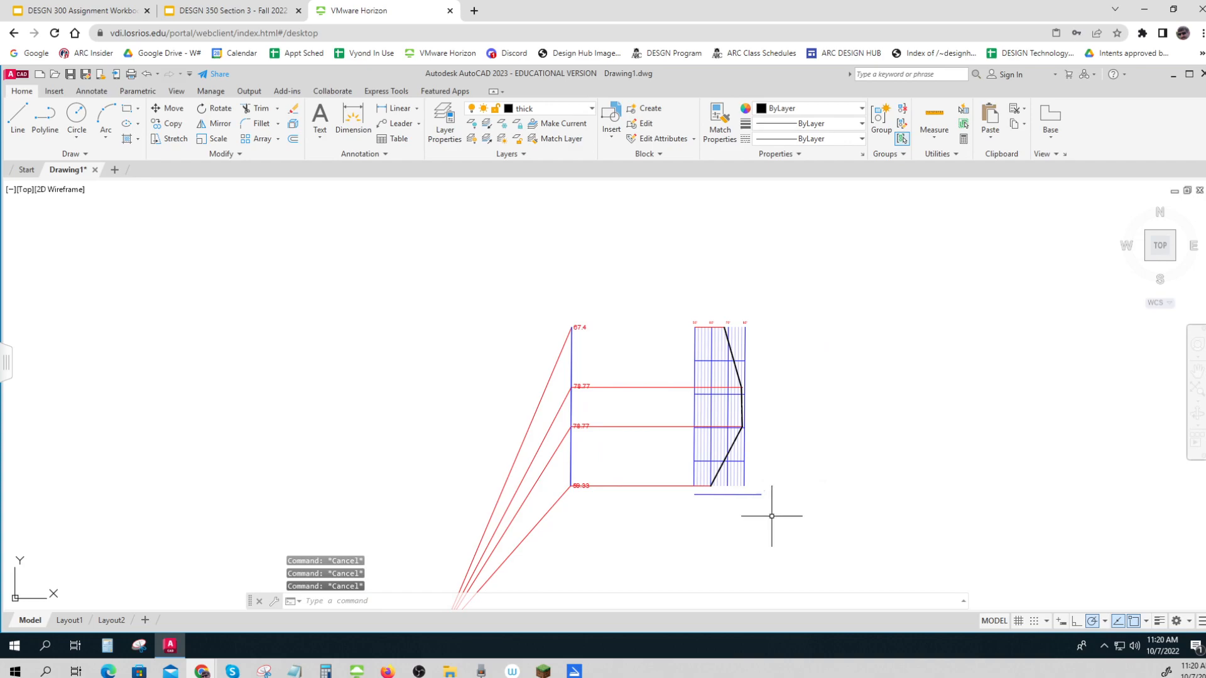
scroll(697, 472, up, 2)
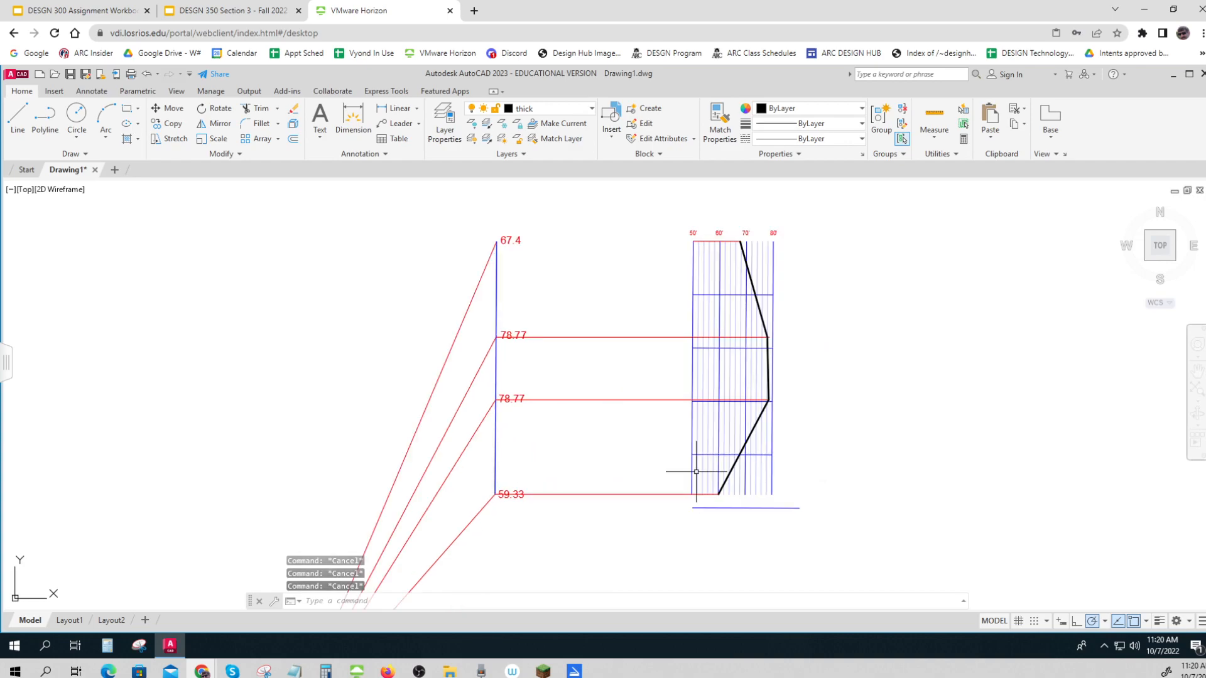
click(760, 505)
key(Delete)
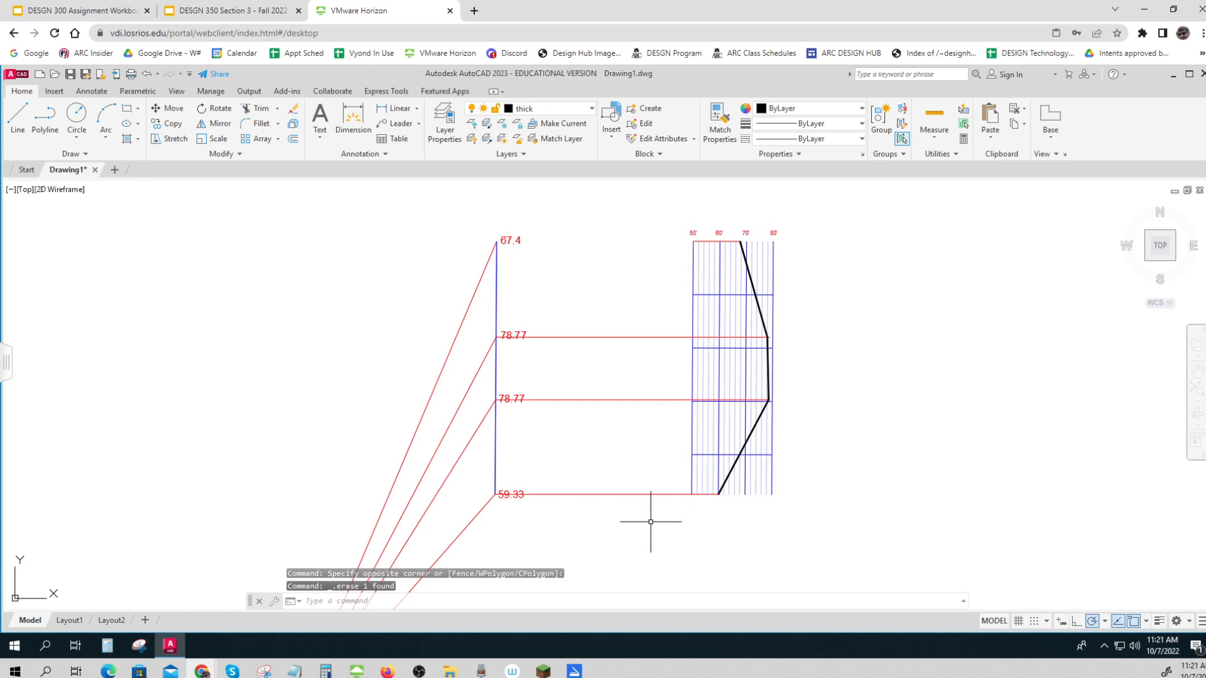
Copy the profile grid with its elevation labels and thick polyline horizontally into the open space to the right of the original
scroll(622, 294, down, 2)
middle_drag(616, 291, 581, 295)
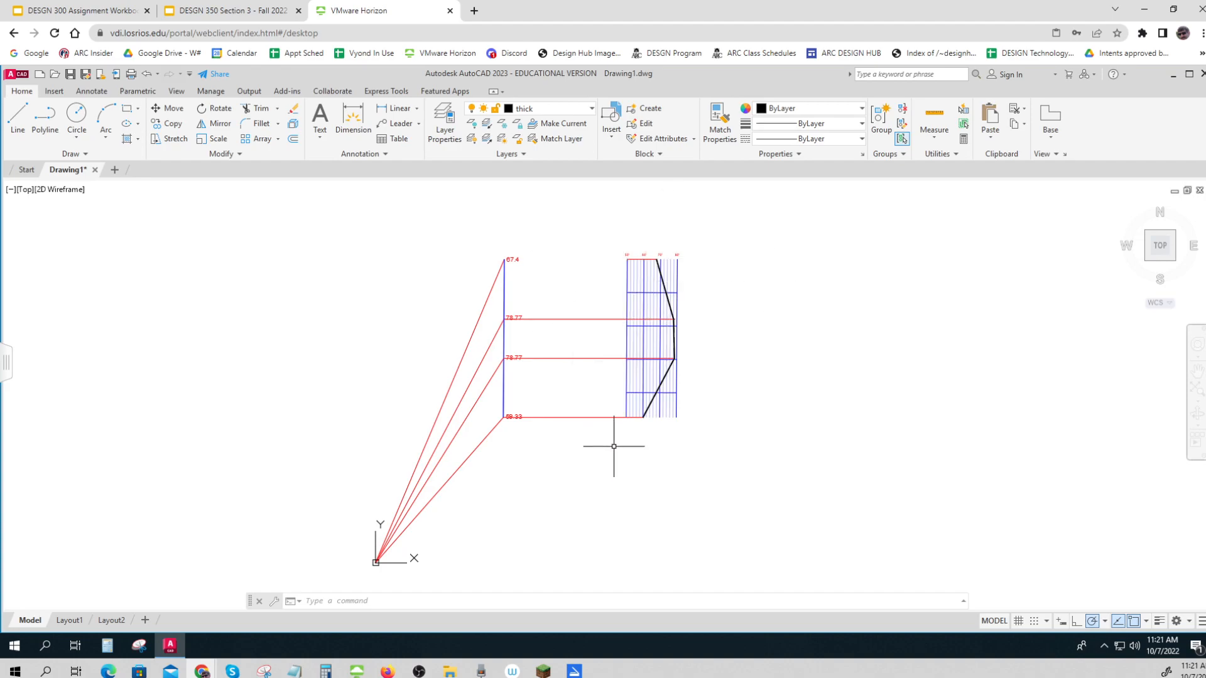
text(co)
key(Return)
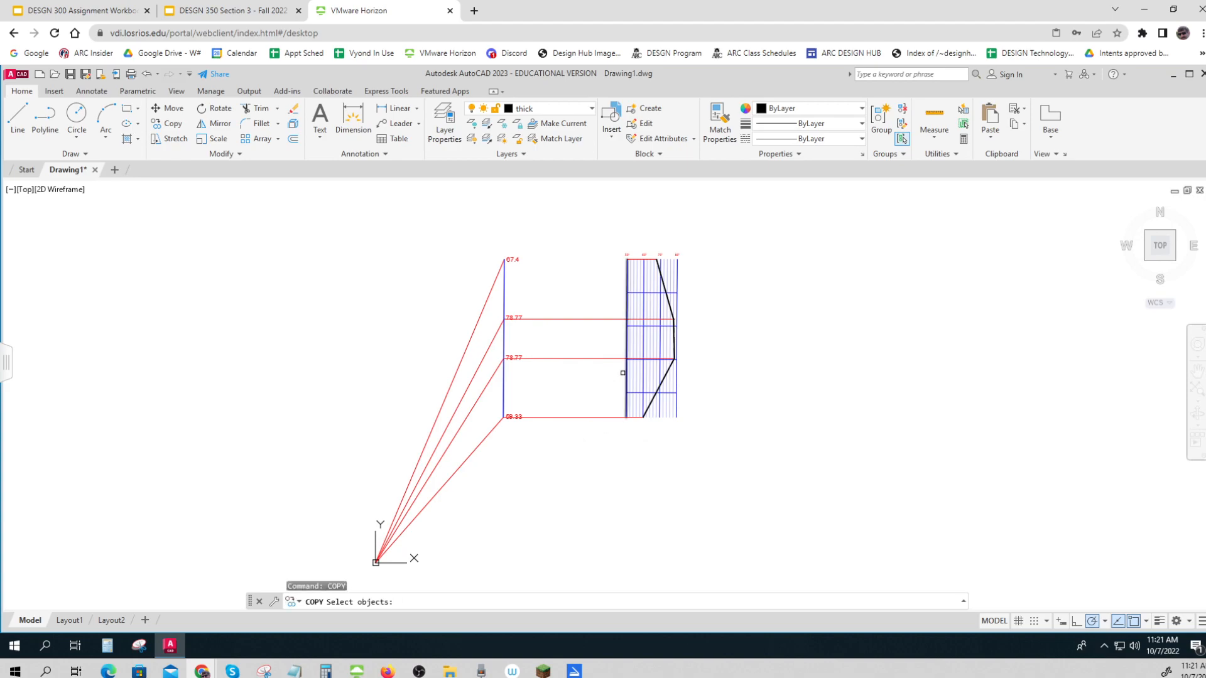
click(608, 237)
click(705, 474)
key(Return)
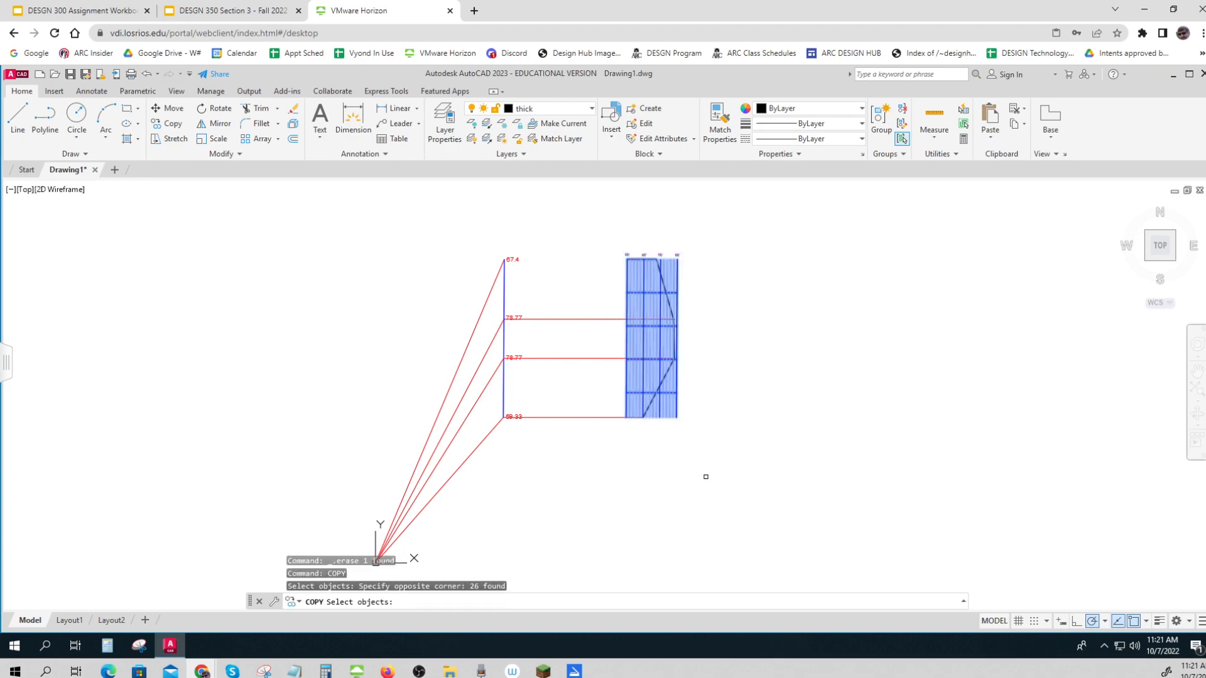
click(733, 476)
click(1037, 477)
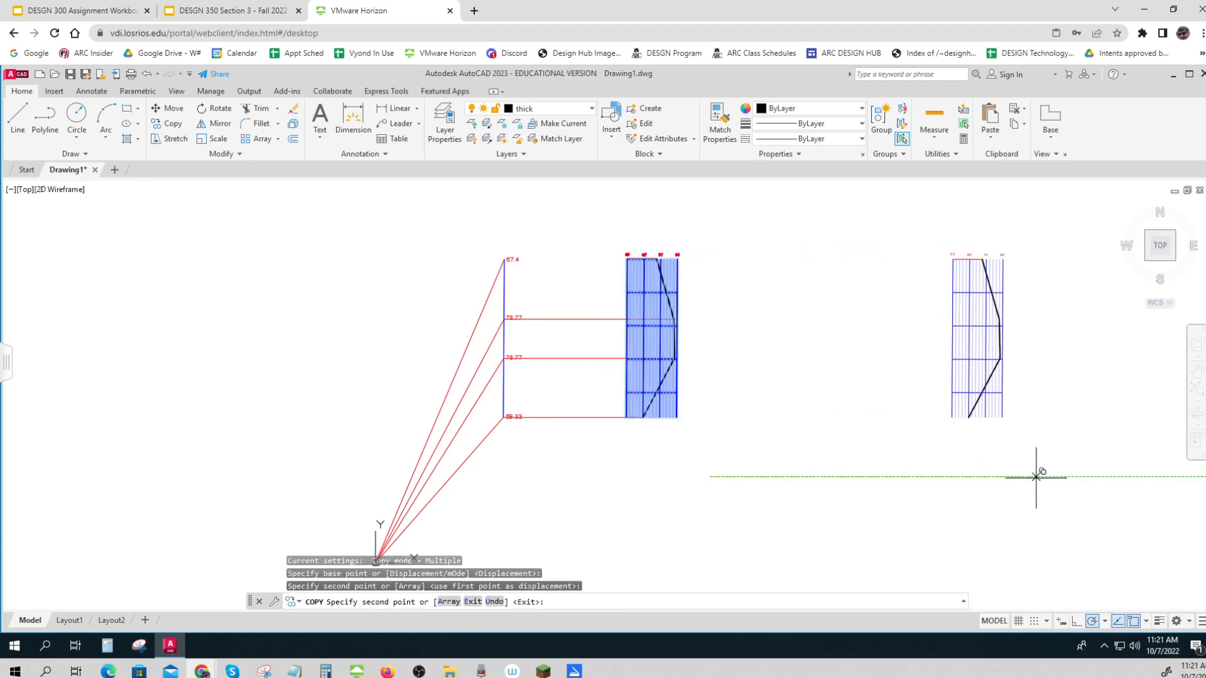
key(Escape)
Rotate the copied profile grid 90 degrees counterclockwise about its lower-left corner so that it lies horizontally
text(rott)
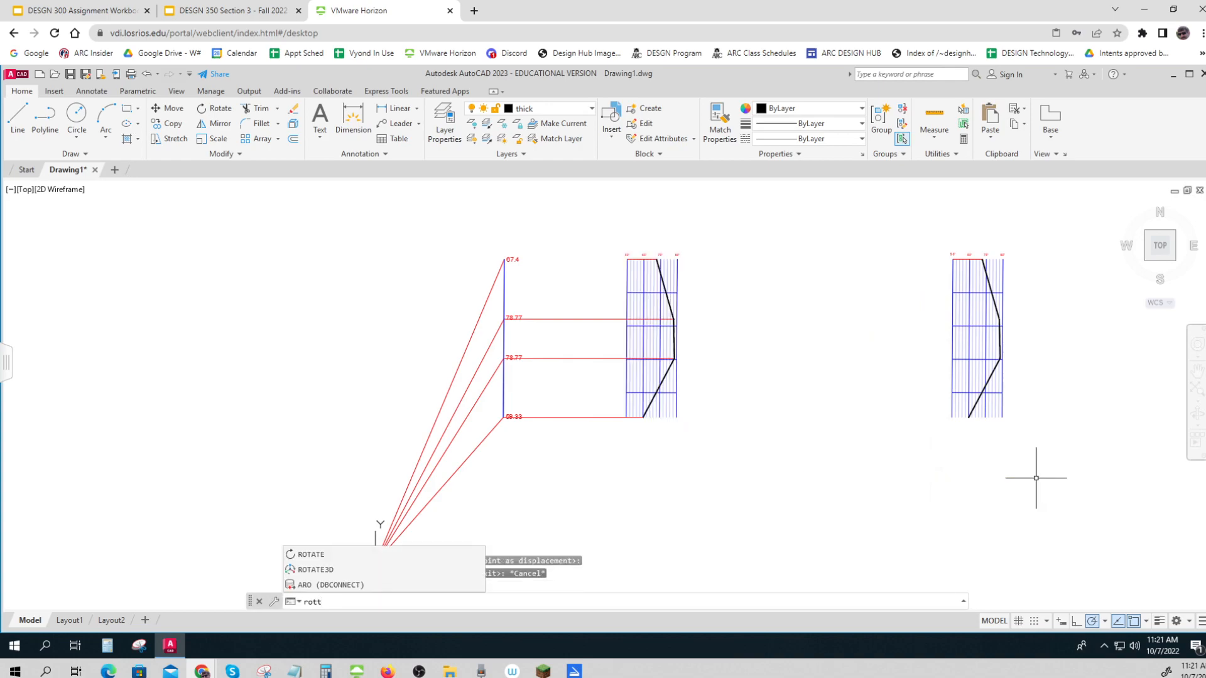
key(BackSpace)
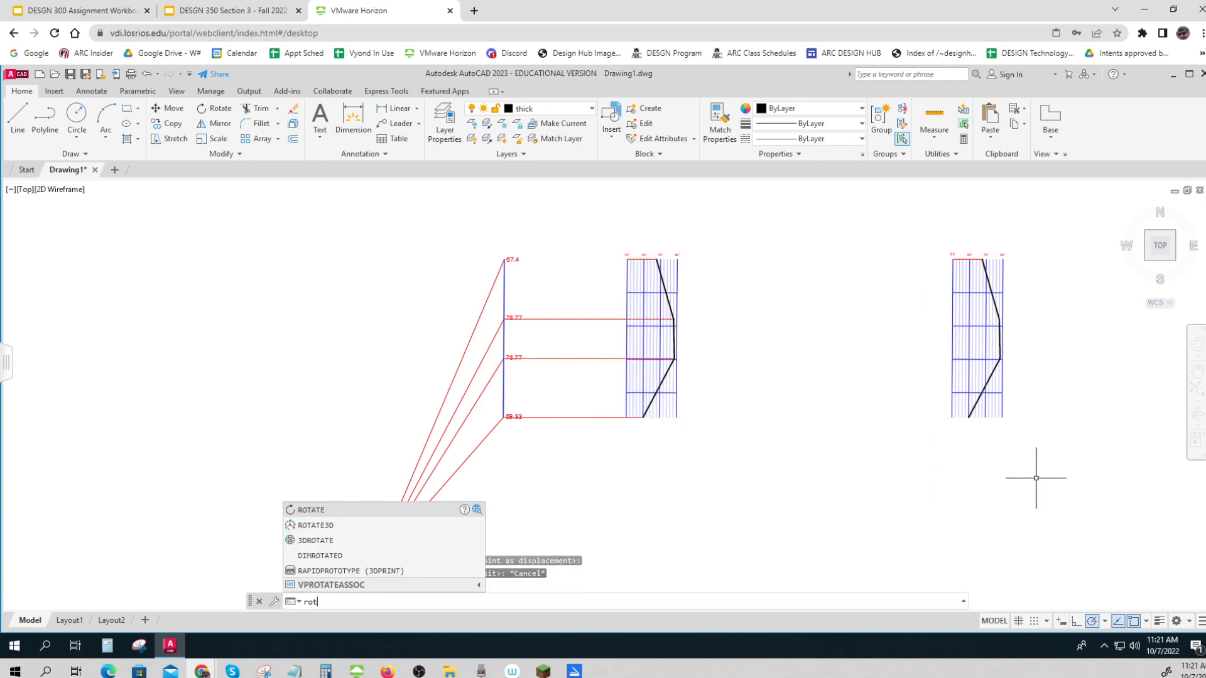
key(Return)
click(1116, 403)
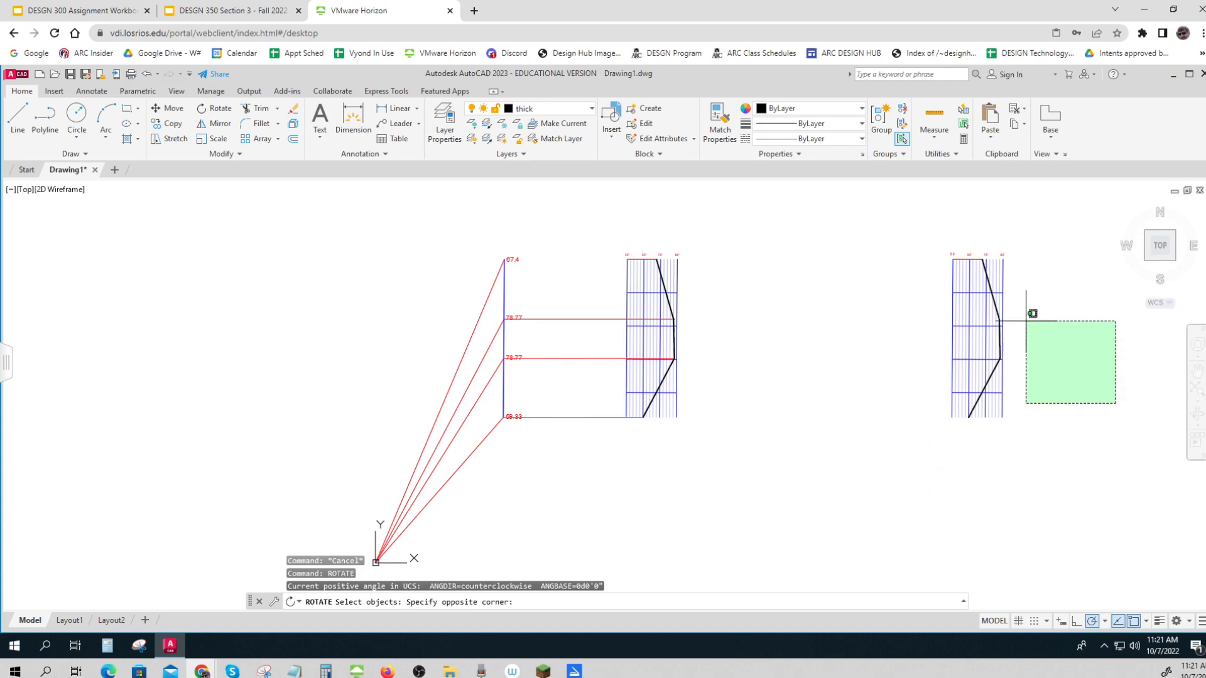
click(912, 246)
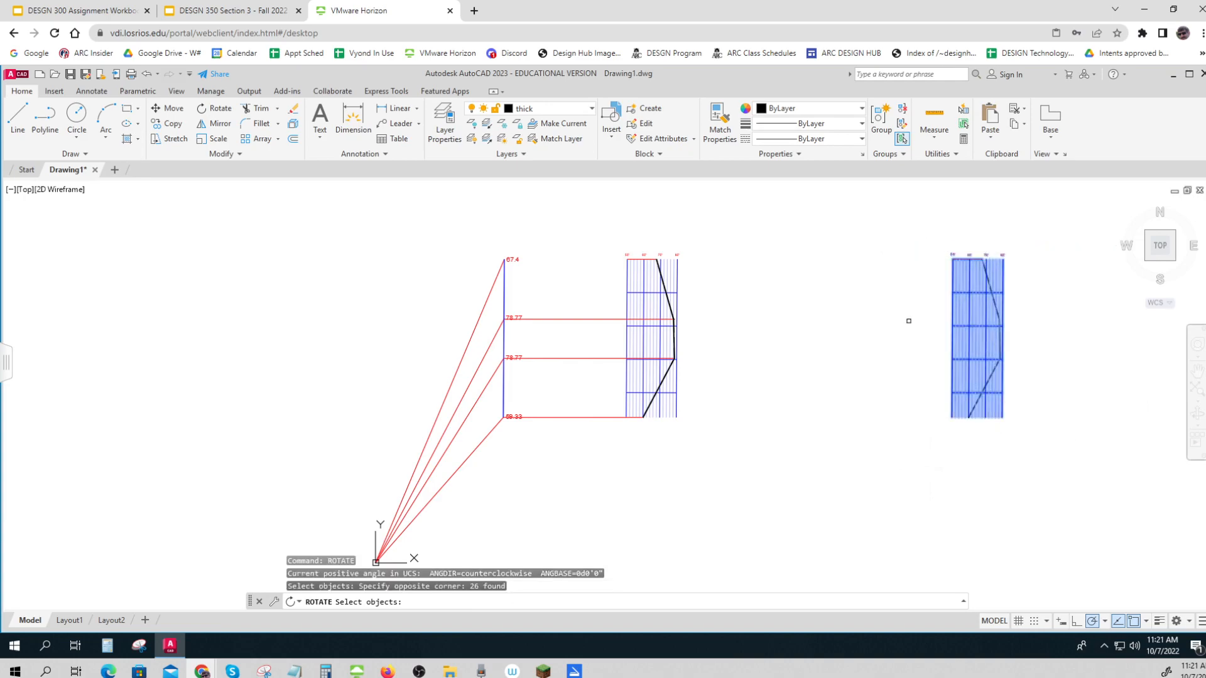
key(Return)
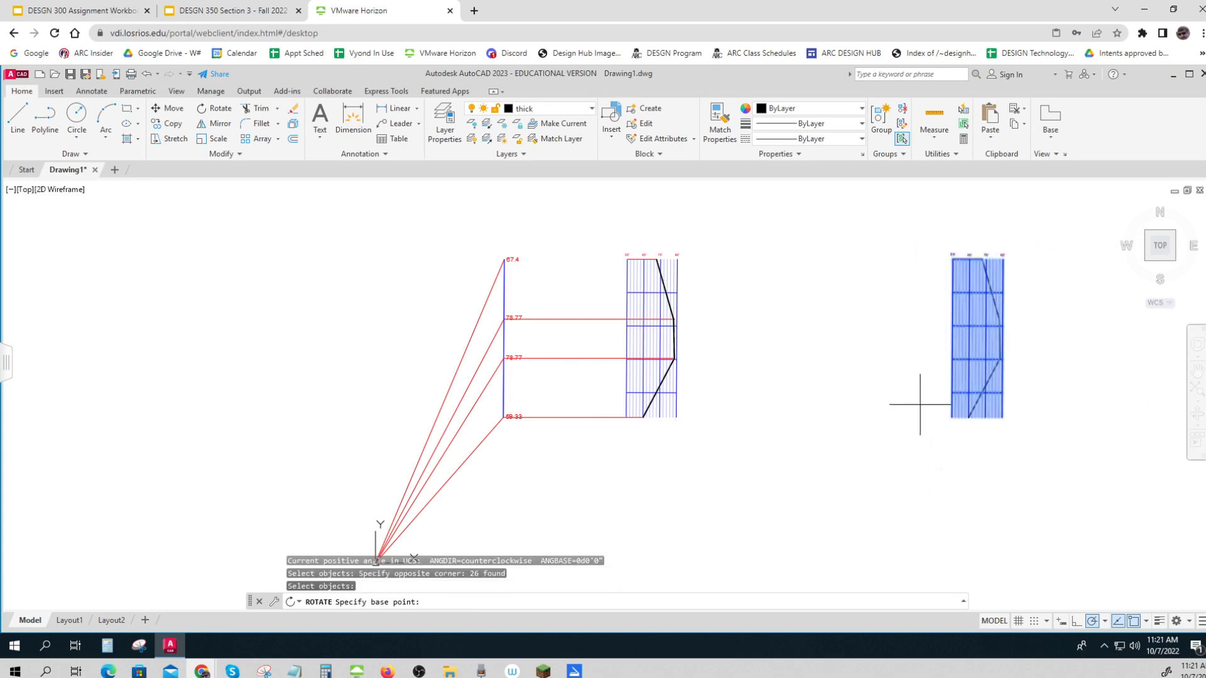
click(952, 417)
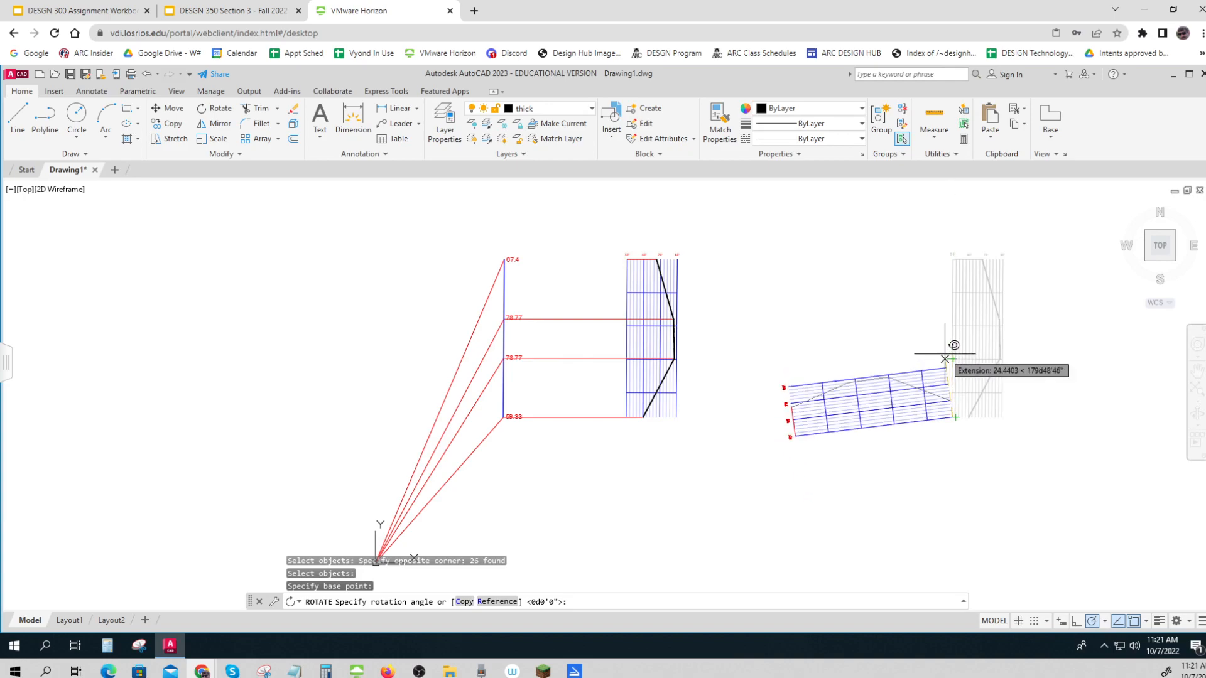
click(950, 209)
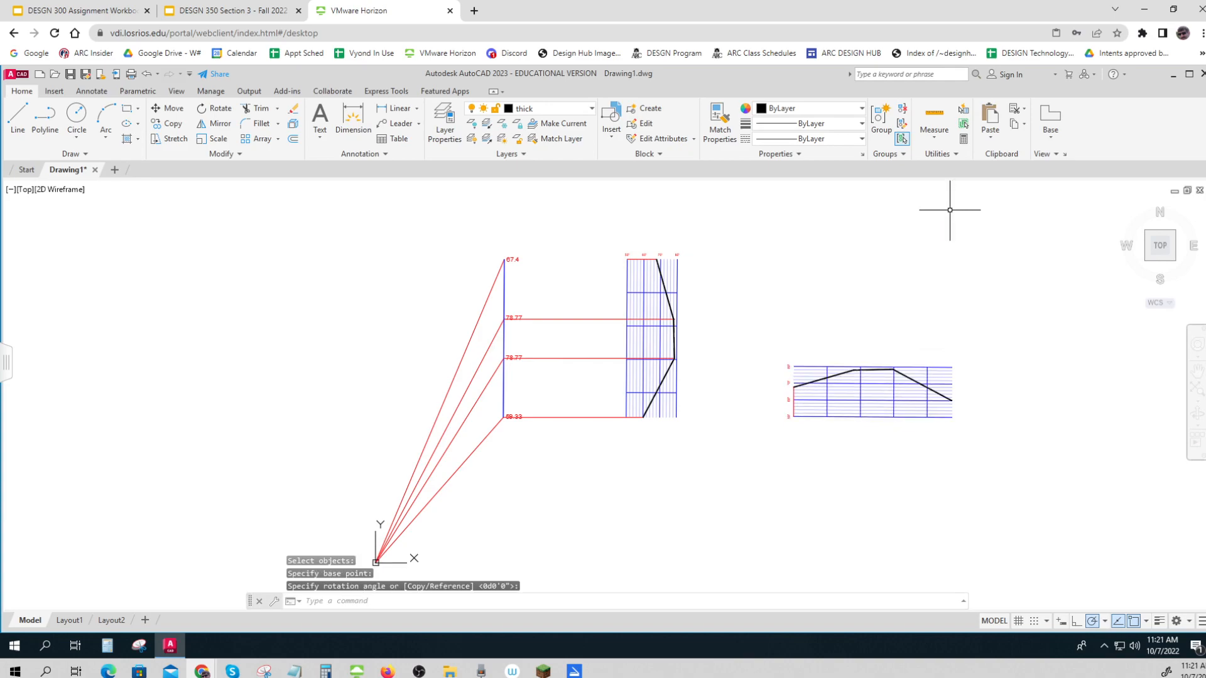
scroll(845, 411, up, 4)
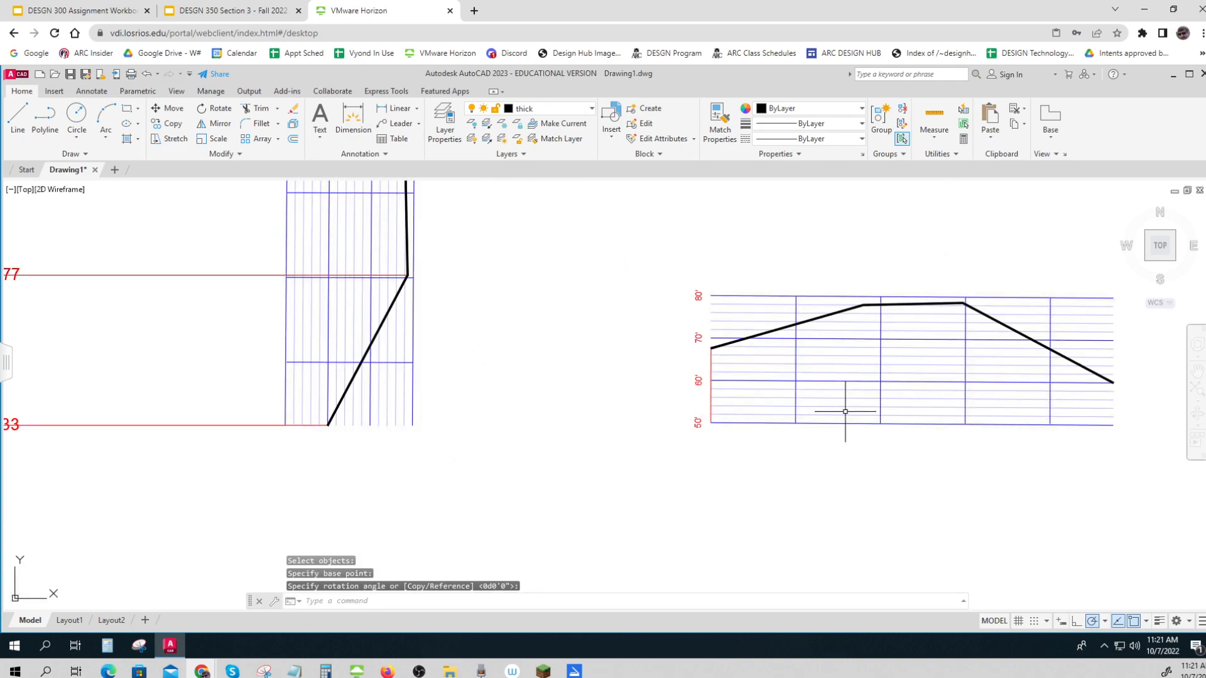
key(Escape)
key(Escape)
Add a linear dimension between the second and third vertical grid lines, placed just below the 50' line of the rotated grid
scroll(844, 431, down, 2)
middle_drag(843, 432, 727, 436)
scroll(732, 436, up, 4)
scroll(733, 436, down, 2)
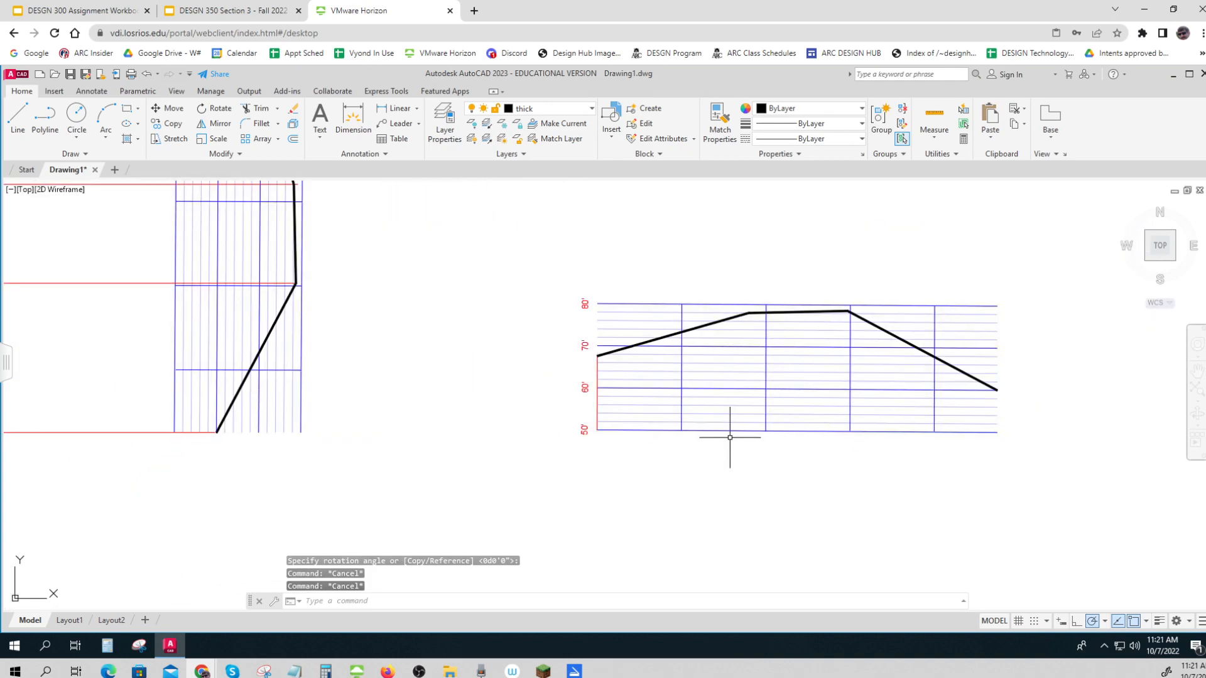
click(397, 109)
click(683, 430)
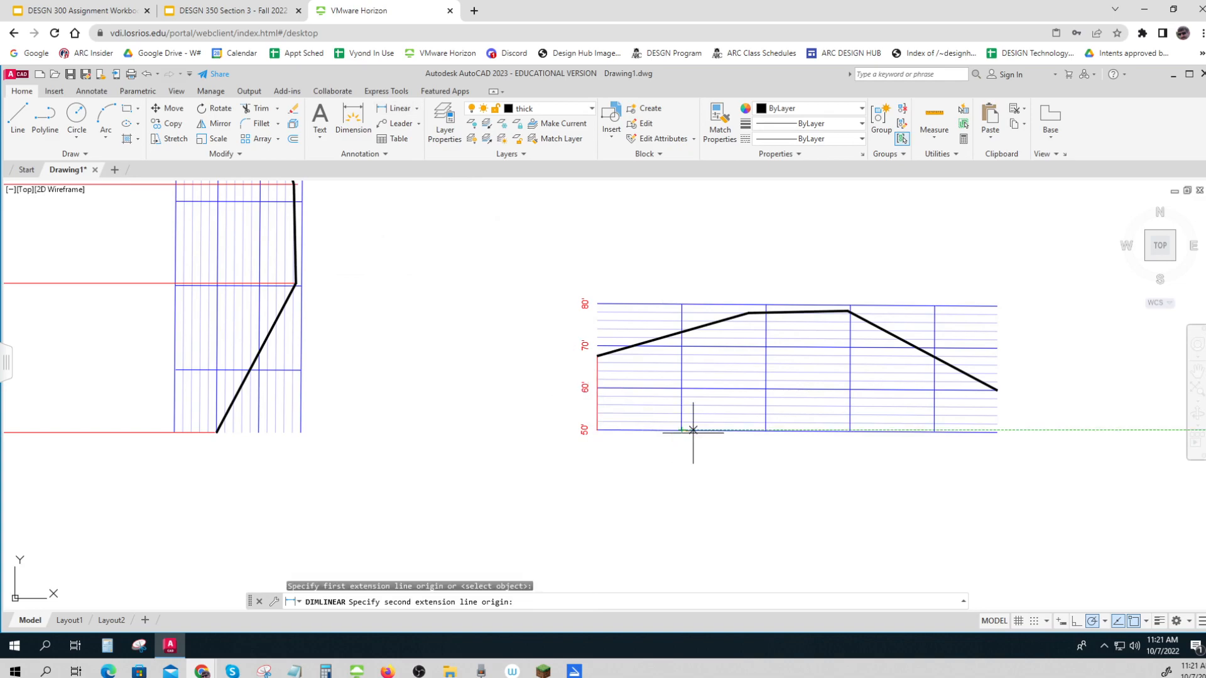
click(766, 431)
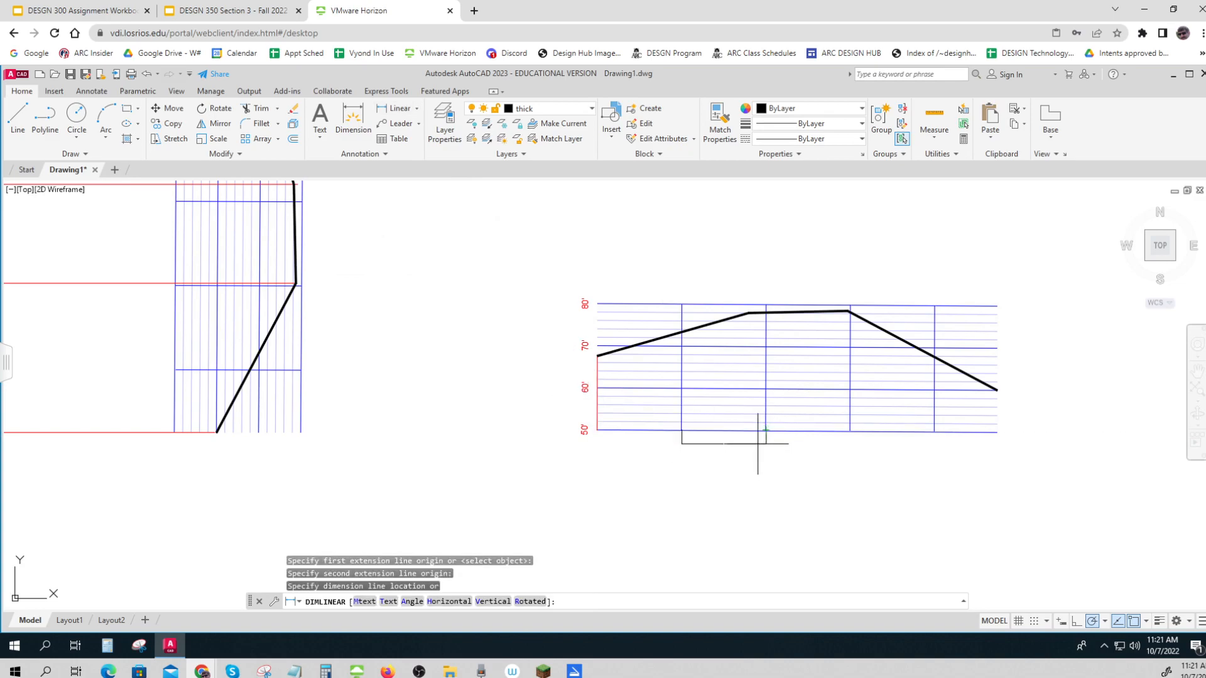
click(758, 444)
scroll(743, 449, up, 4)
key(Escape)
key(Escape)
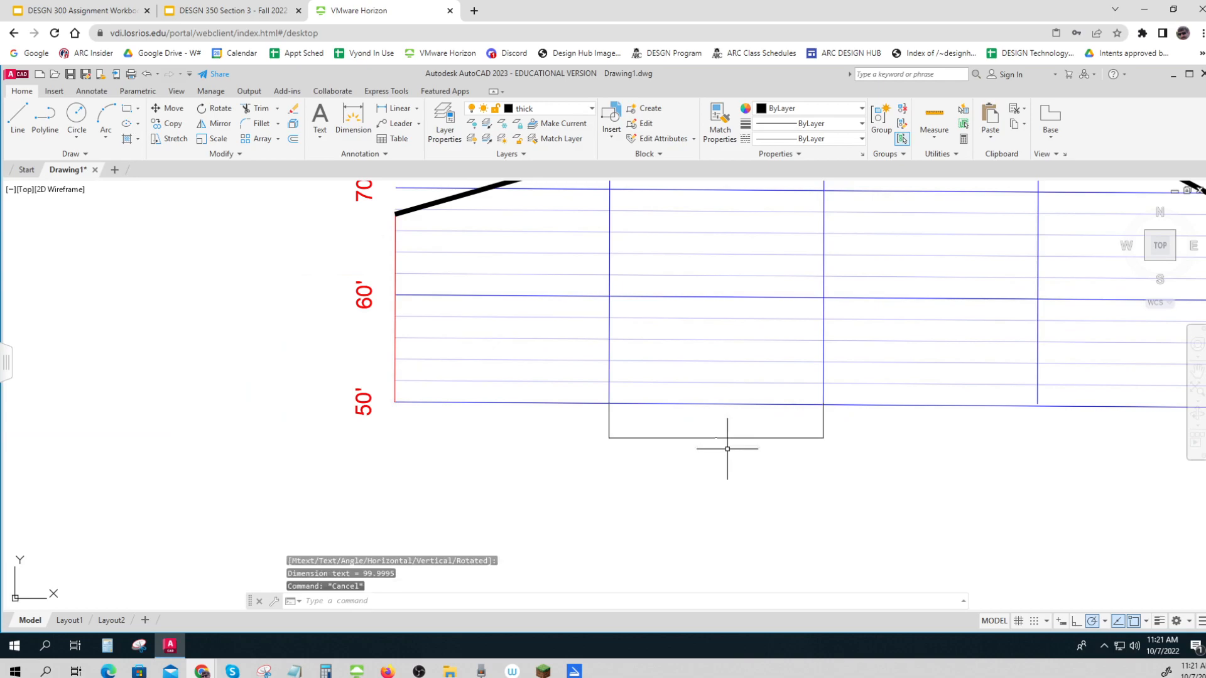
Set the overall dimension scale of the linear dimension below the rotated grid to 40 in its properties
click(728, 438)
right_click(727, 438)
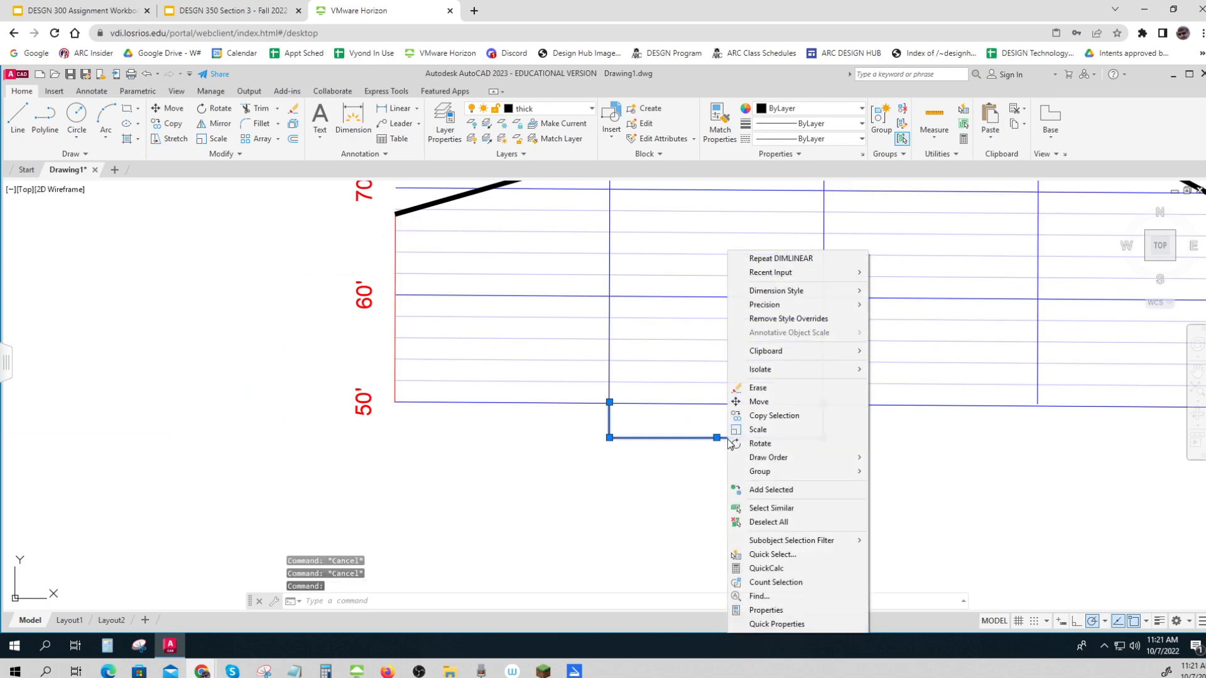
click(771, 610)
scroll(116, 324, down, 3)
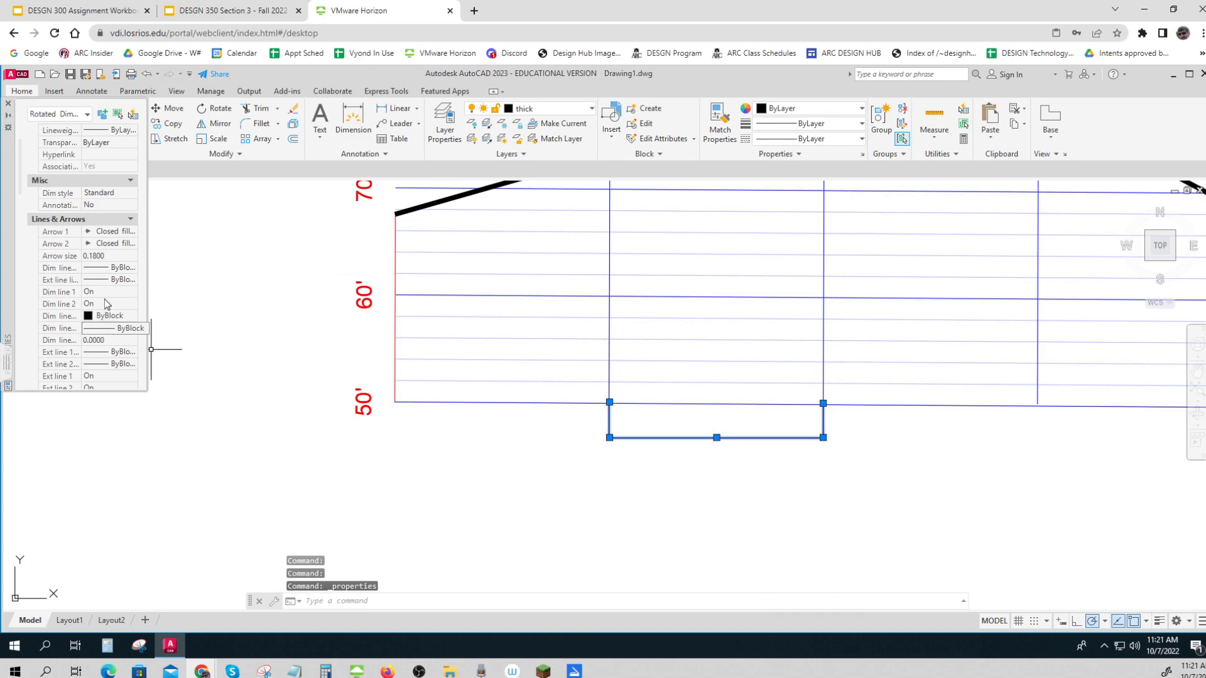
drag(22, 194, 28, 278)
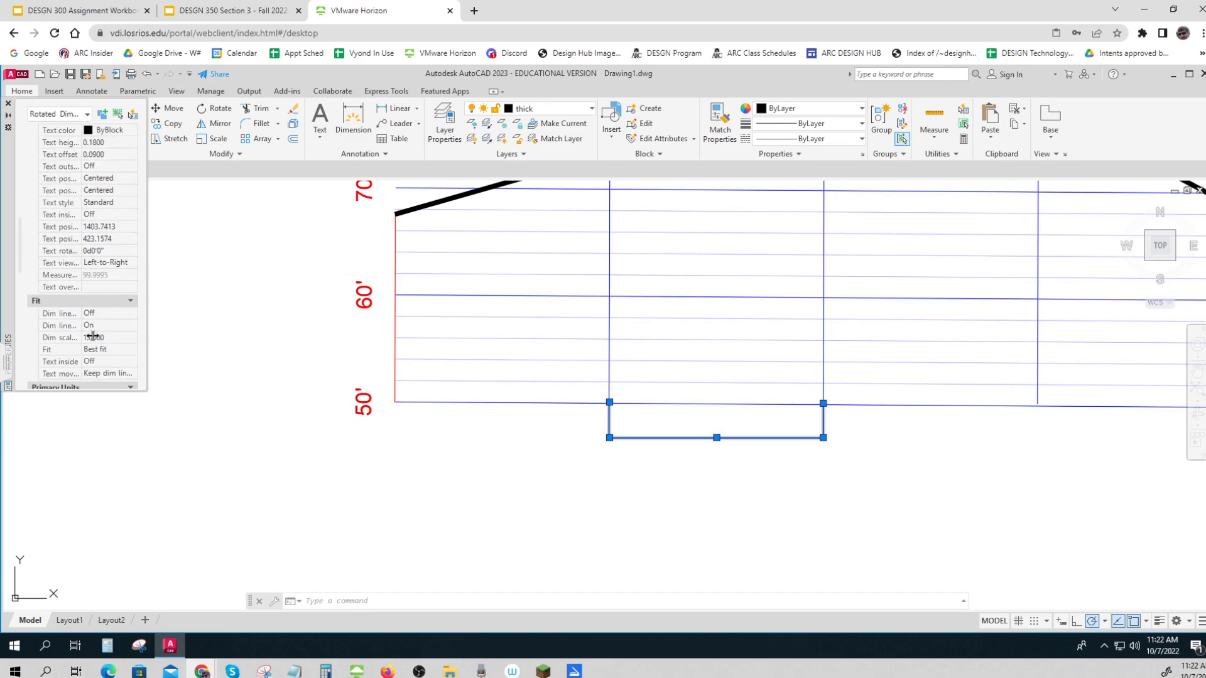
click(107, 338)
text(40)
key(Return)
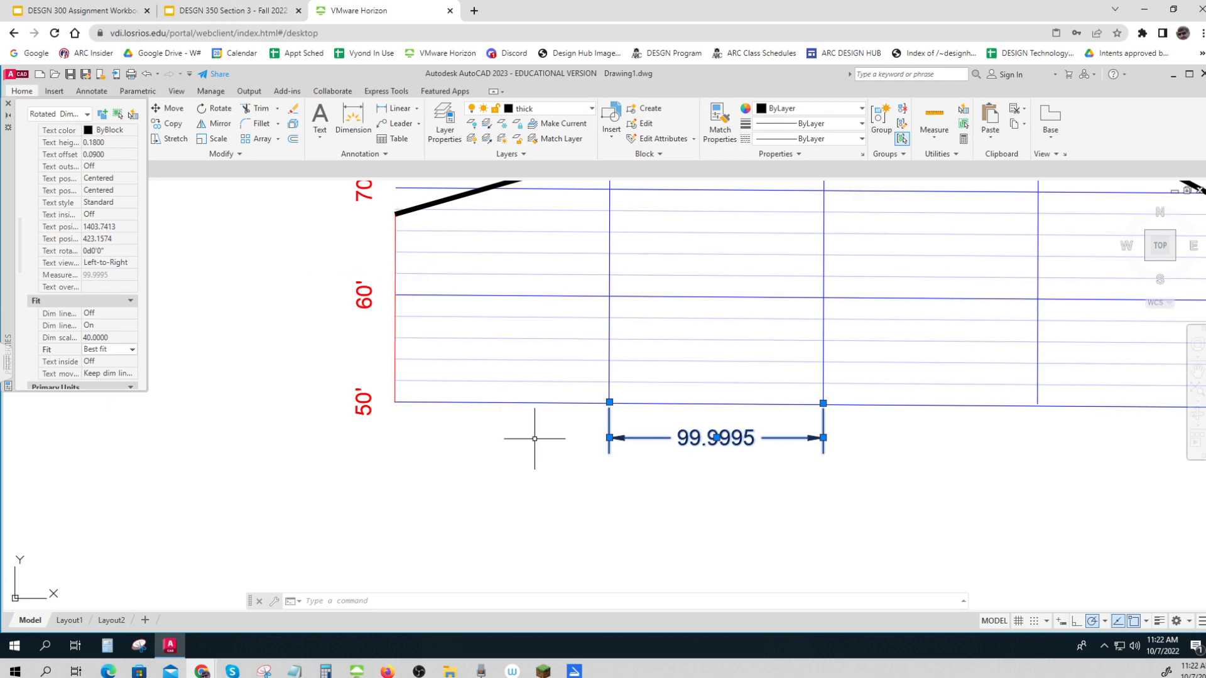
click(738, 492)
key(Escape)
Set the primary units precision of the linear dimension below the rotated grid to 0 decimal places
click(731, 438)
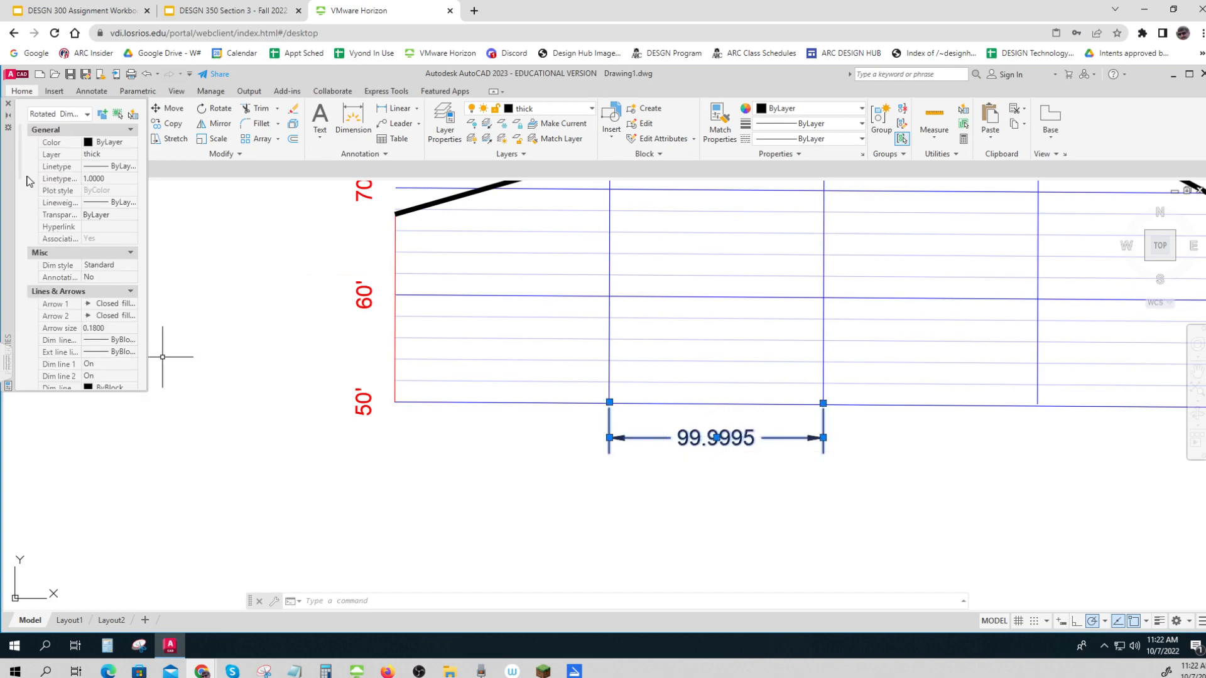
drag(22, 181, 17, 298)
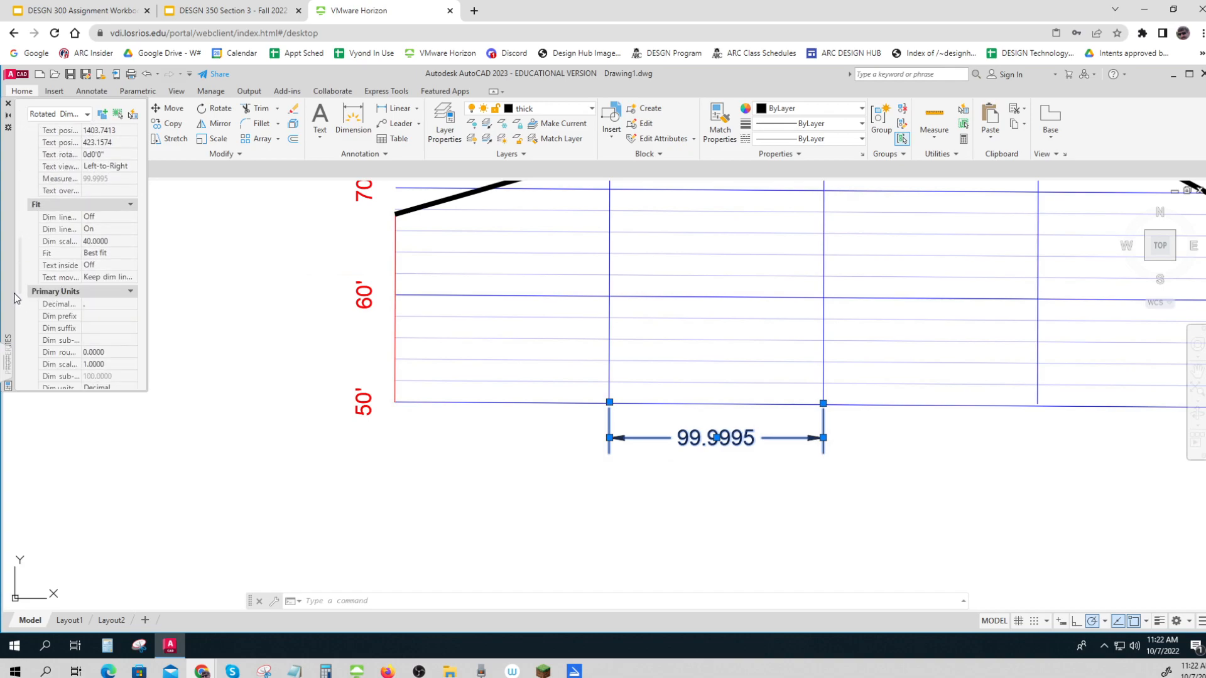
scroll(19, 316, down, 1)
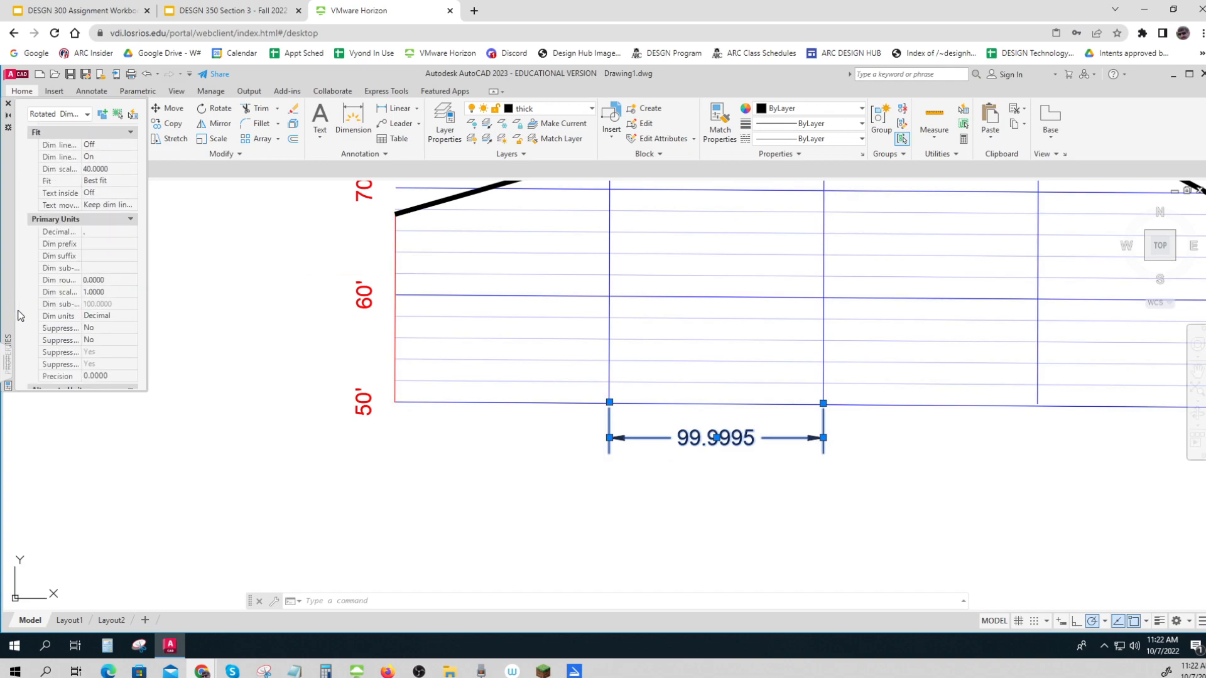
scroll(19, 316, down, 3)
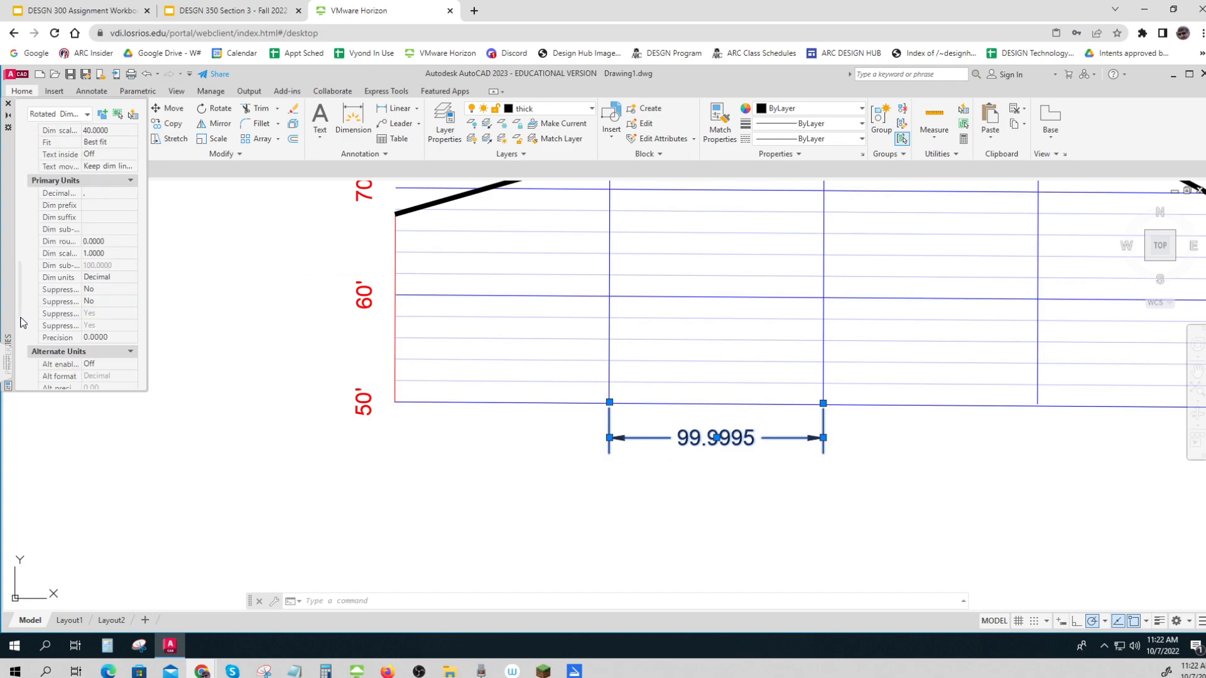
click(96, 339)
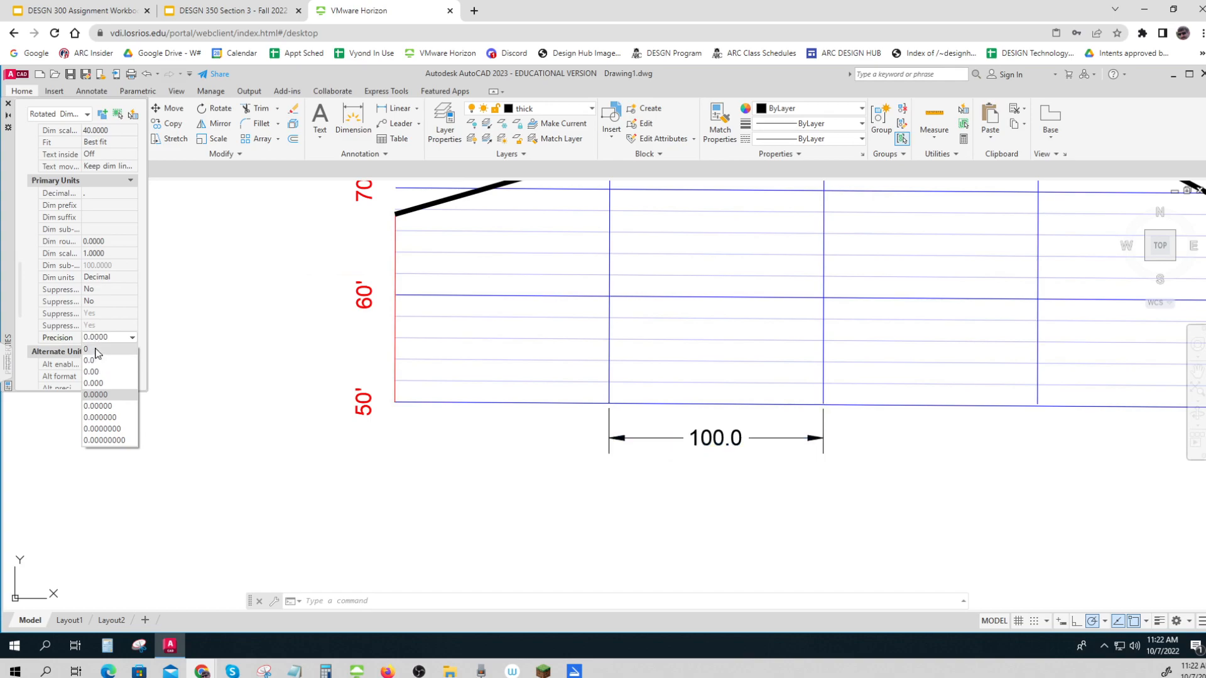
click(88, 349)
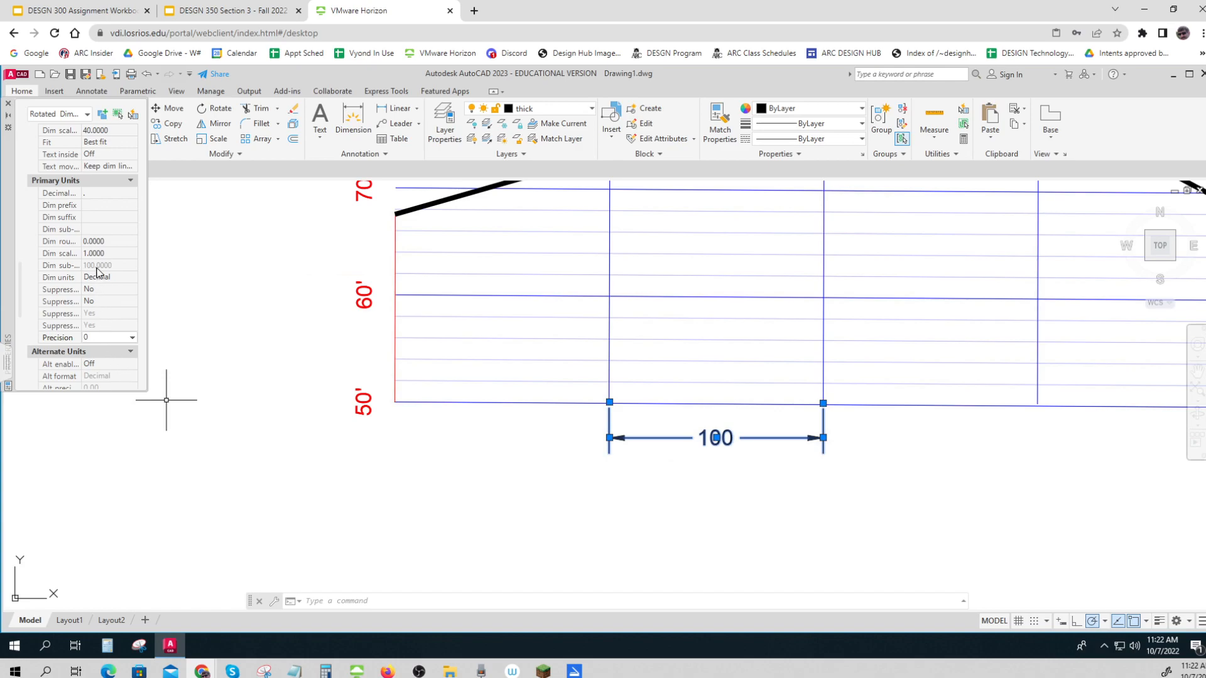
Add a foot mark (') as the suffix of the grid-spacing dimension and close its properties
click(95, 218)
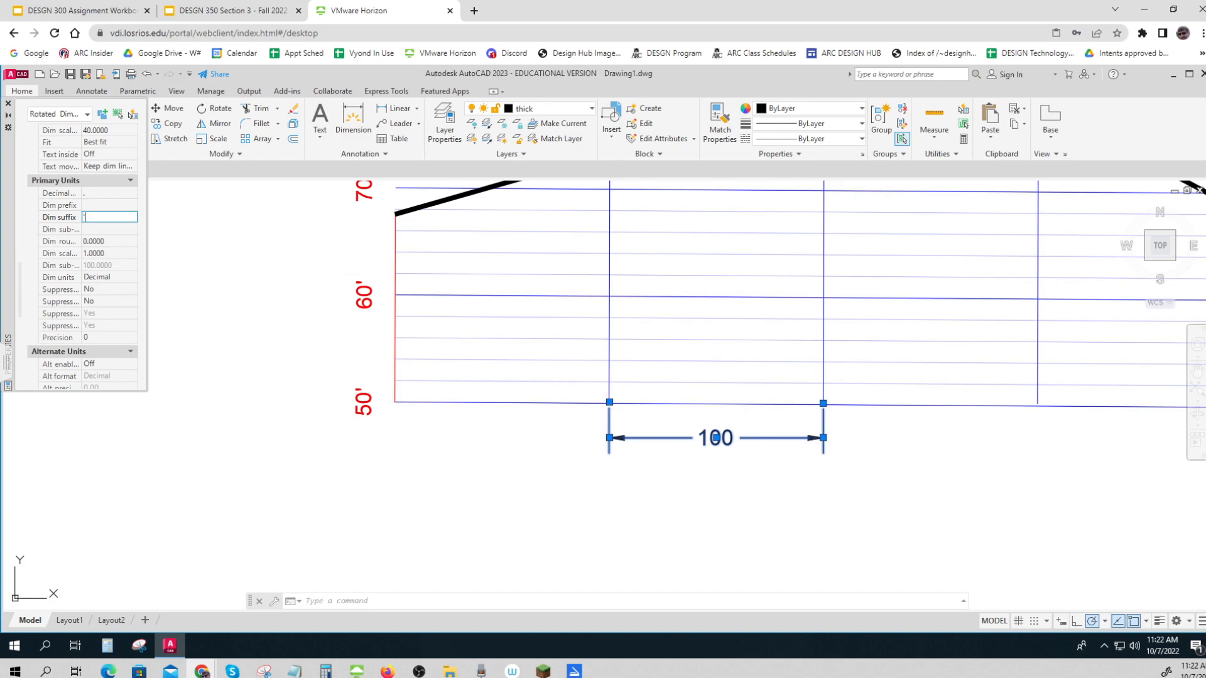
text(')
key(Return)
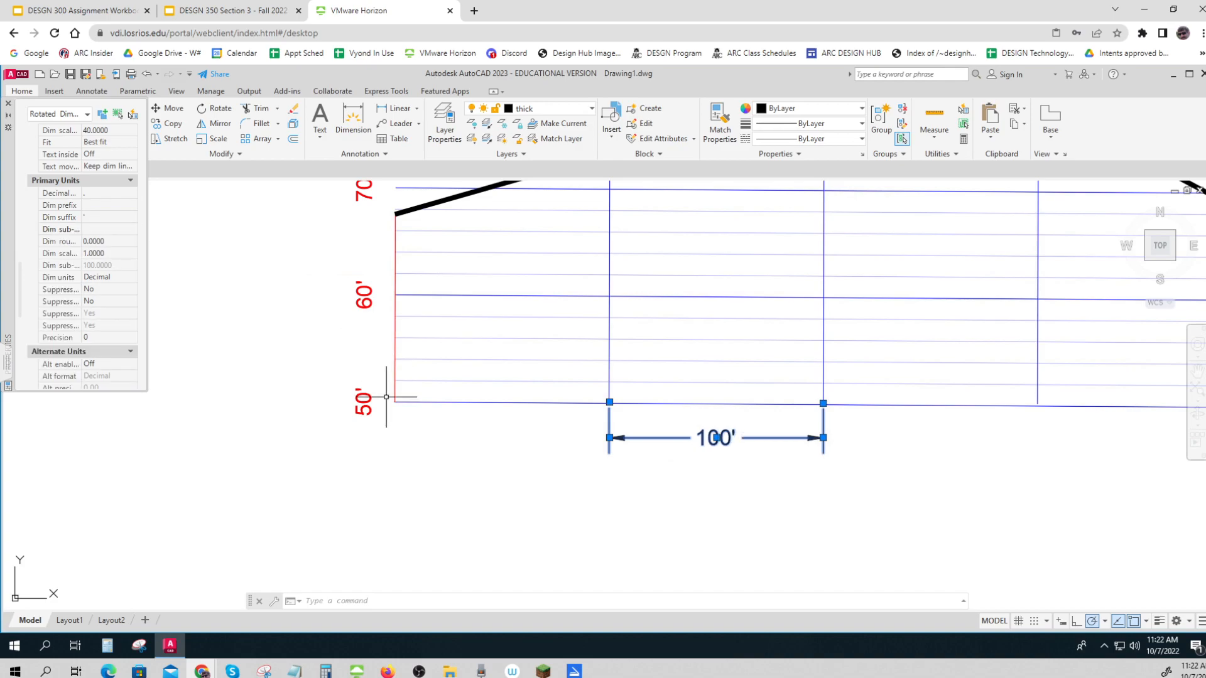
key(Escape)
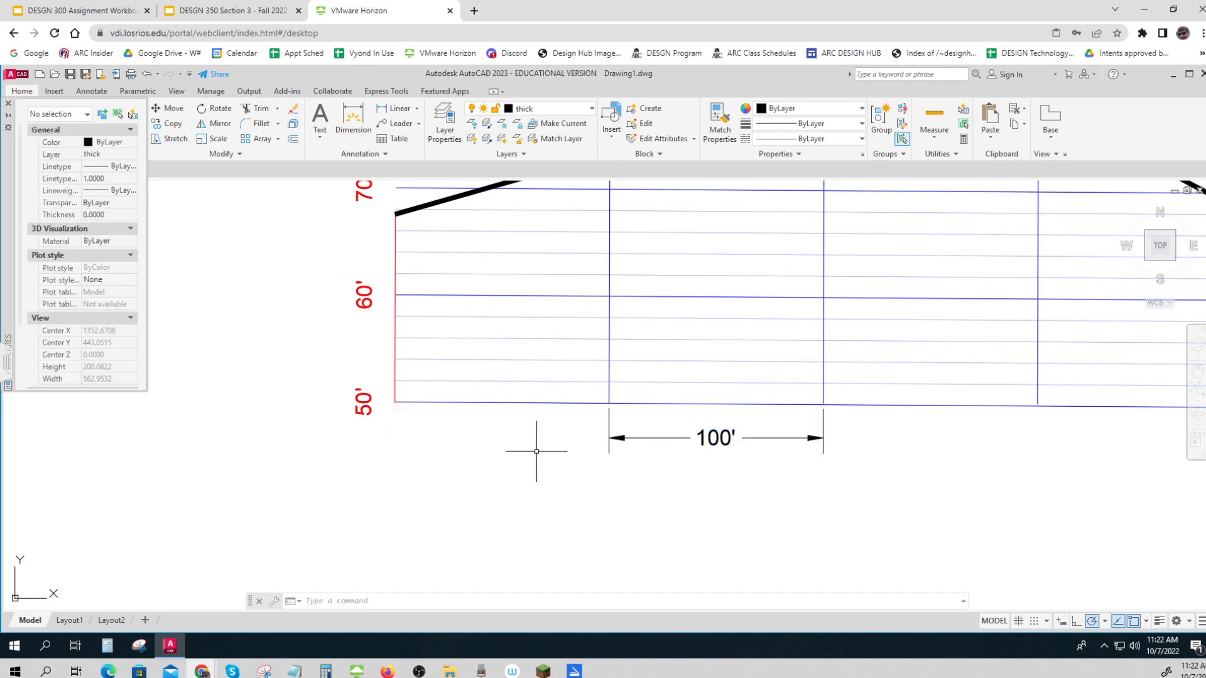
scroll(536, 451, down, 2)
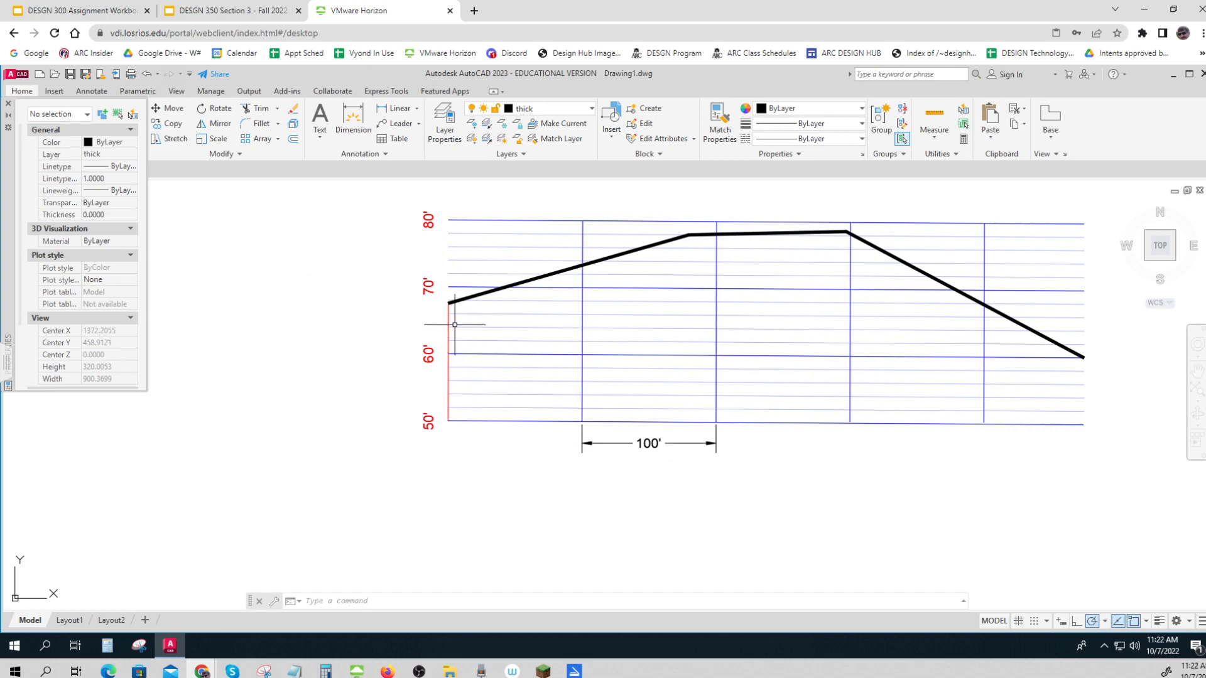
click(8, 105)
Start an EARTH pattern hatch at scale 40 beneath the profile line near 70', before the second vertical grid line
click(128, 139)
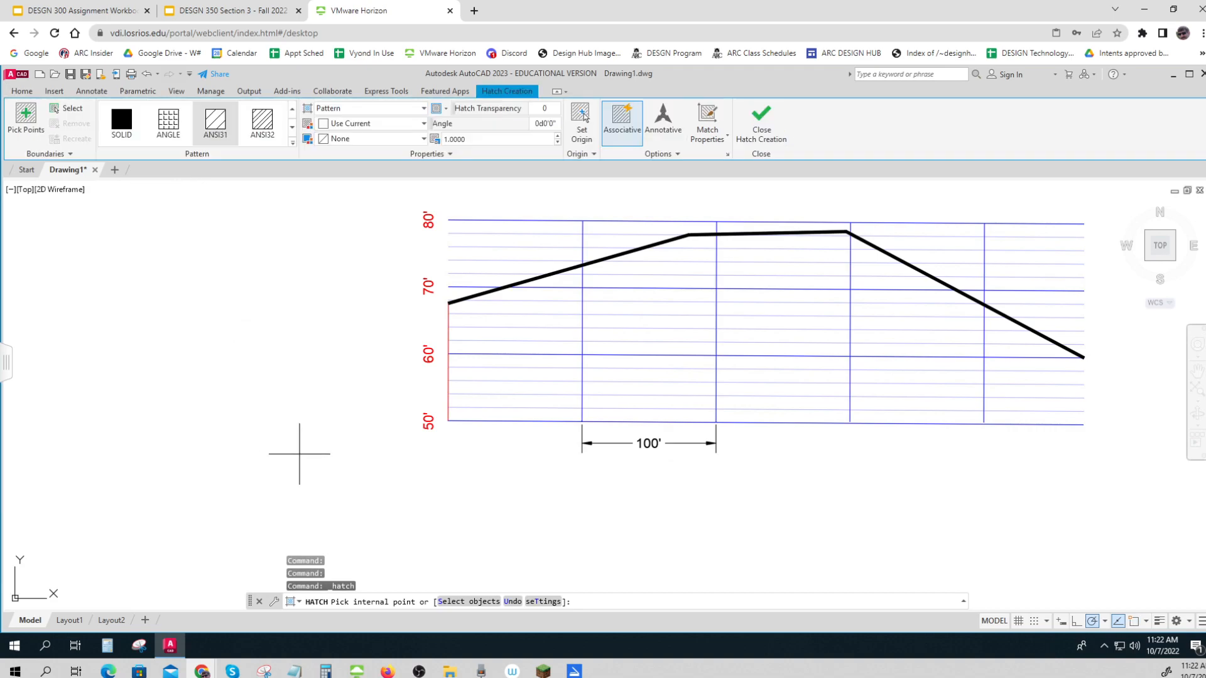
click(292, 144)
scroll(136, 182, down, 4)
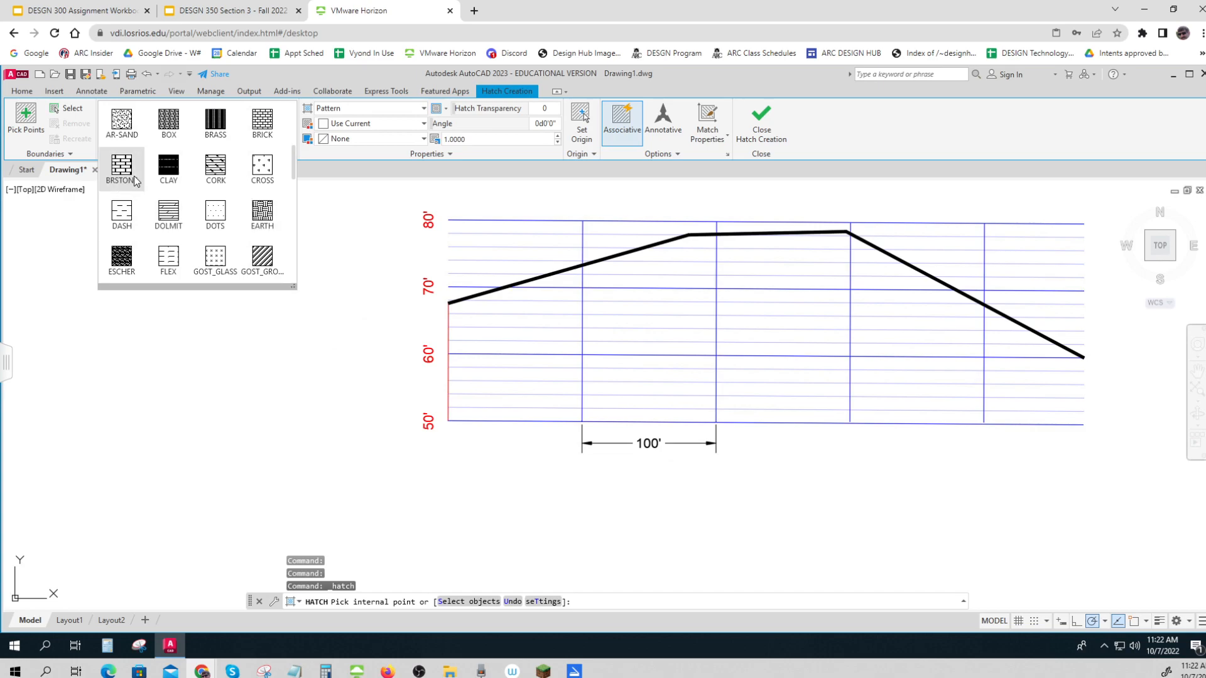
scroll(136, 182, down, 2)
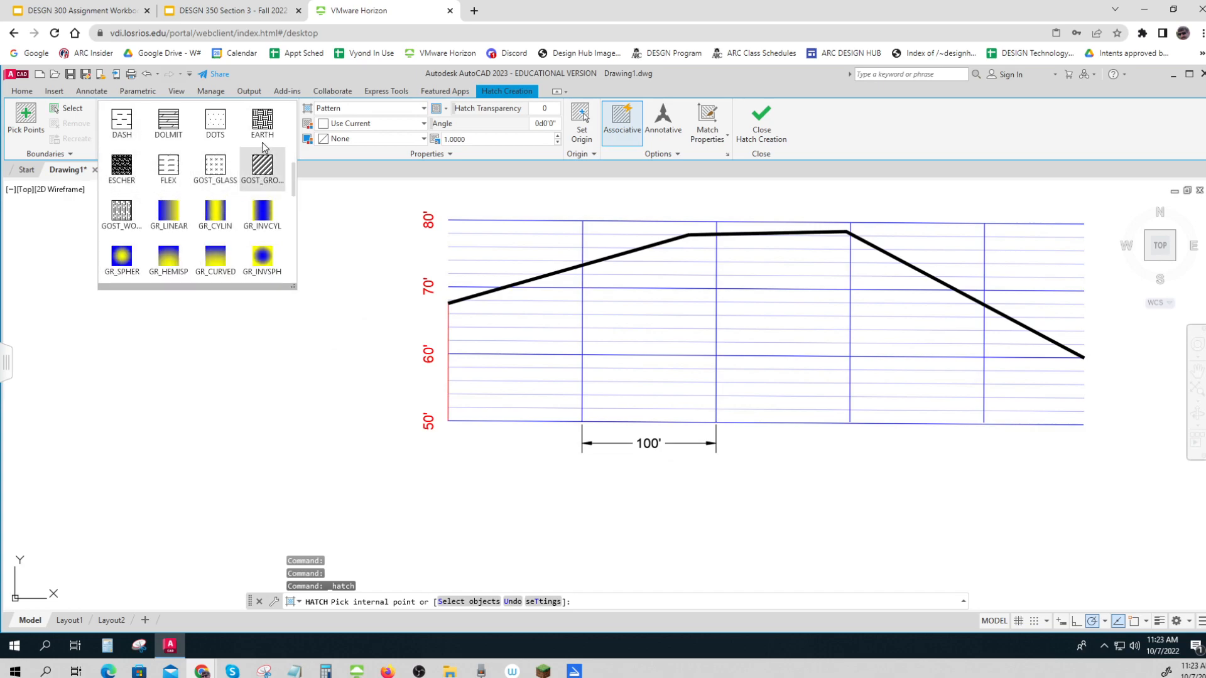
click(254, 181)
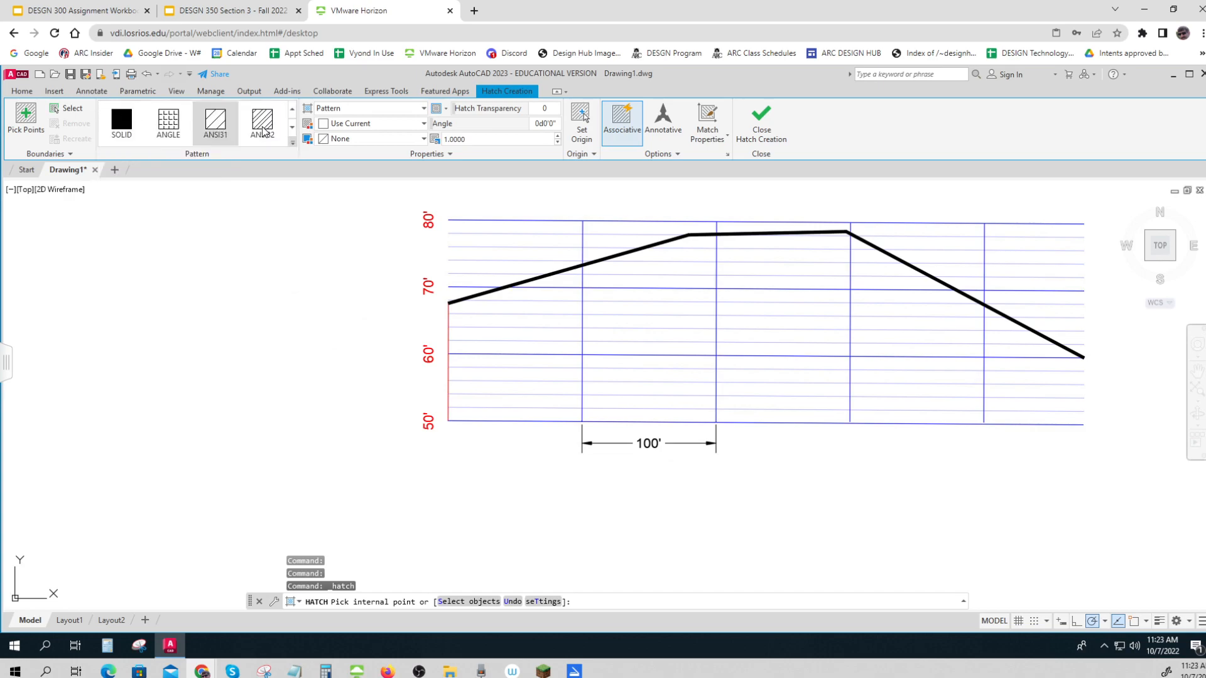
click(546, 294)
click(471, 140)
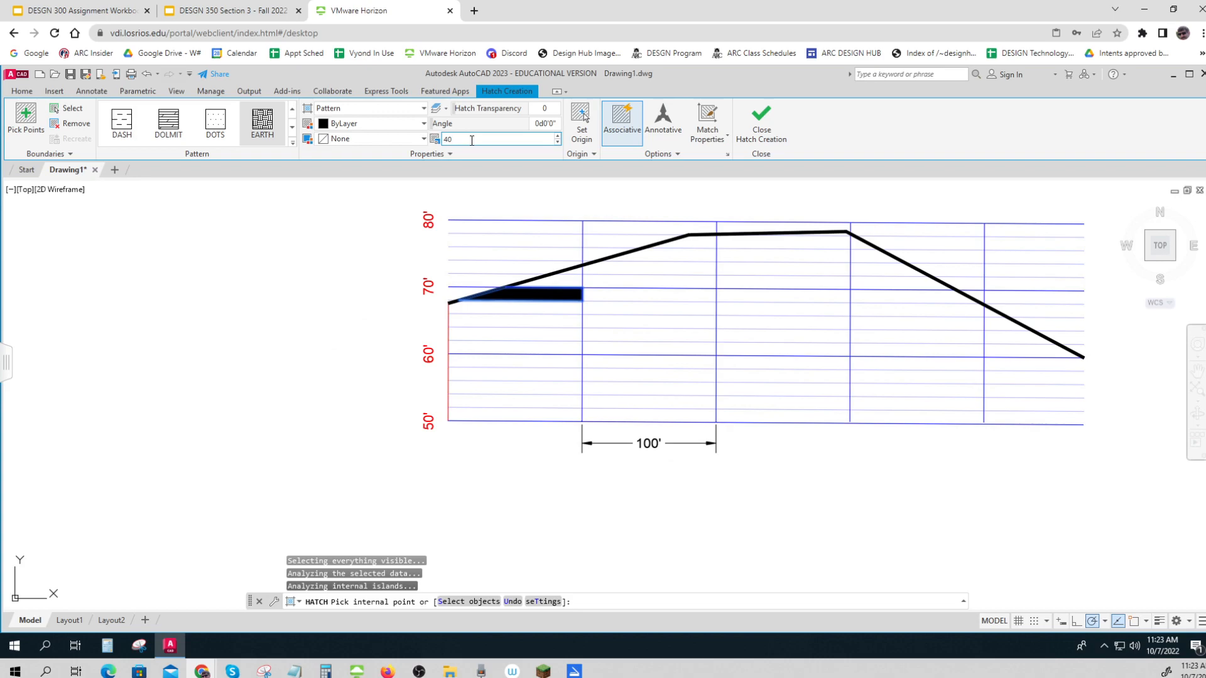
key(Return)
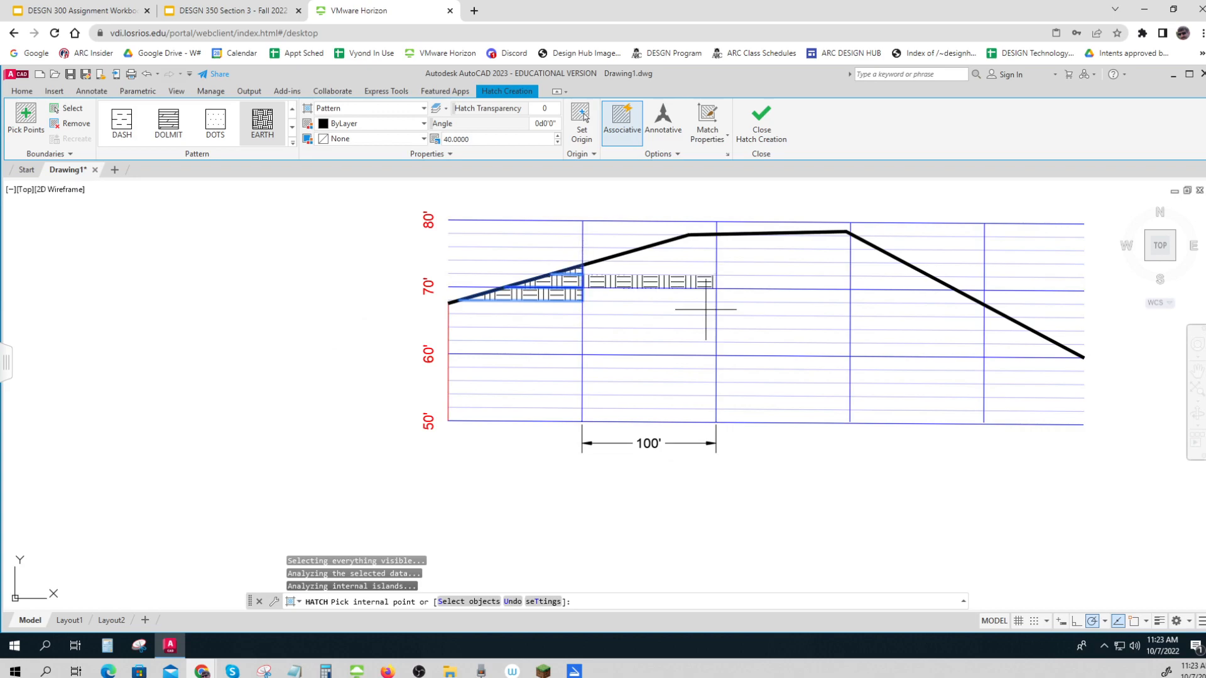
Extend the EARTH hatch to the areas beneath the descending end of the profile line, past the fifth vertical grid line, and finish it
click(1007, 344)
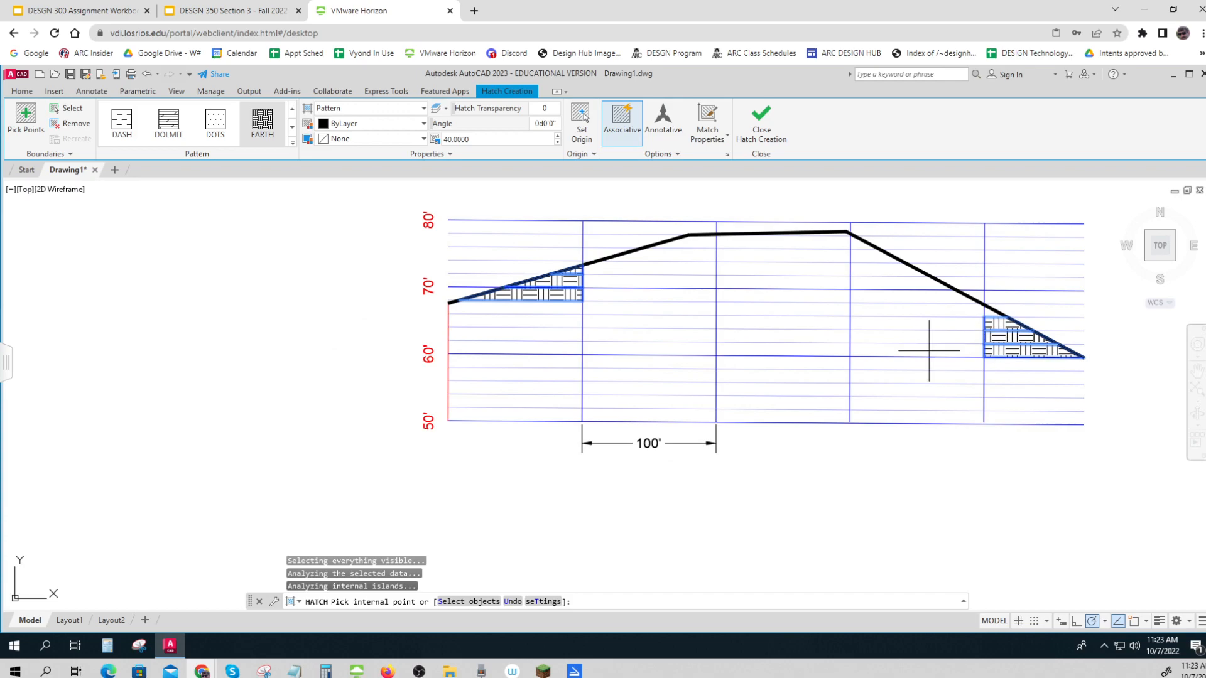
click(729, 240)
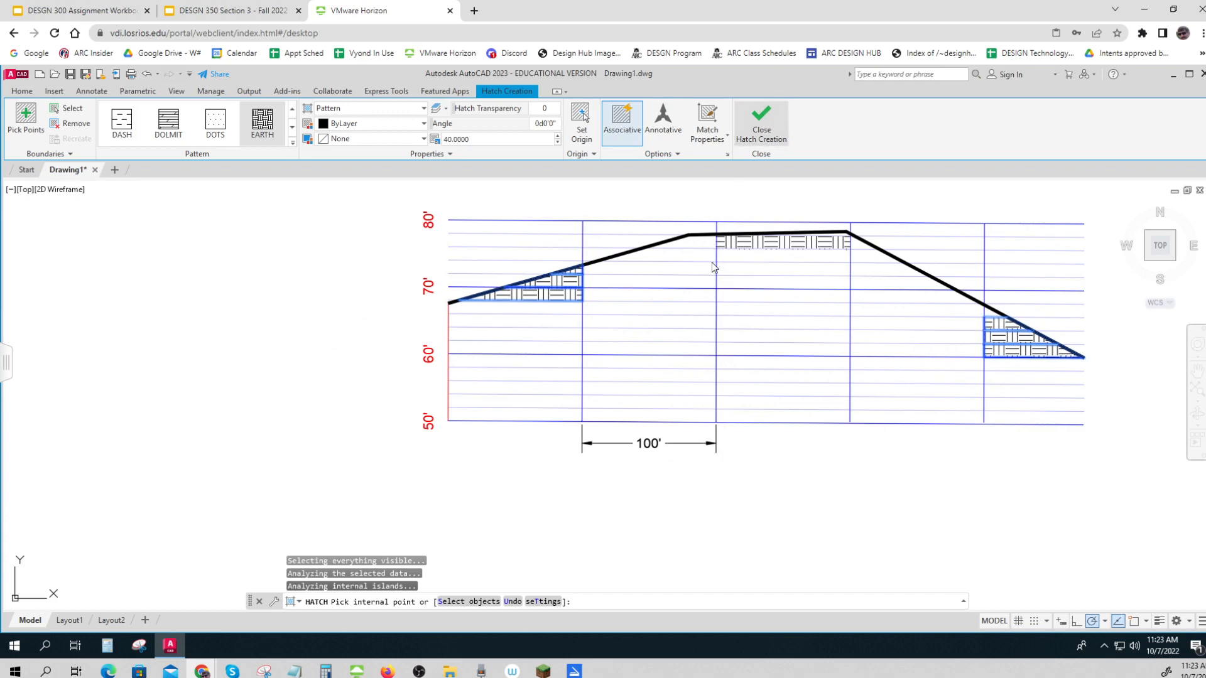
key(Return)
scroll(211, 418, down, 2)
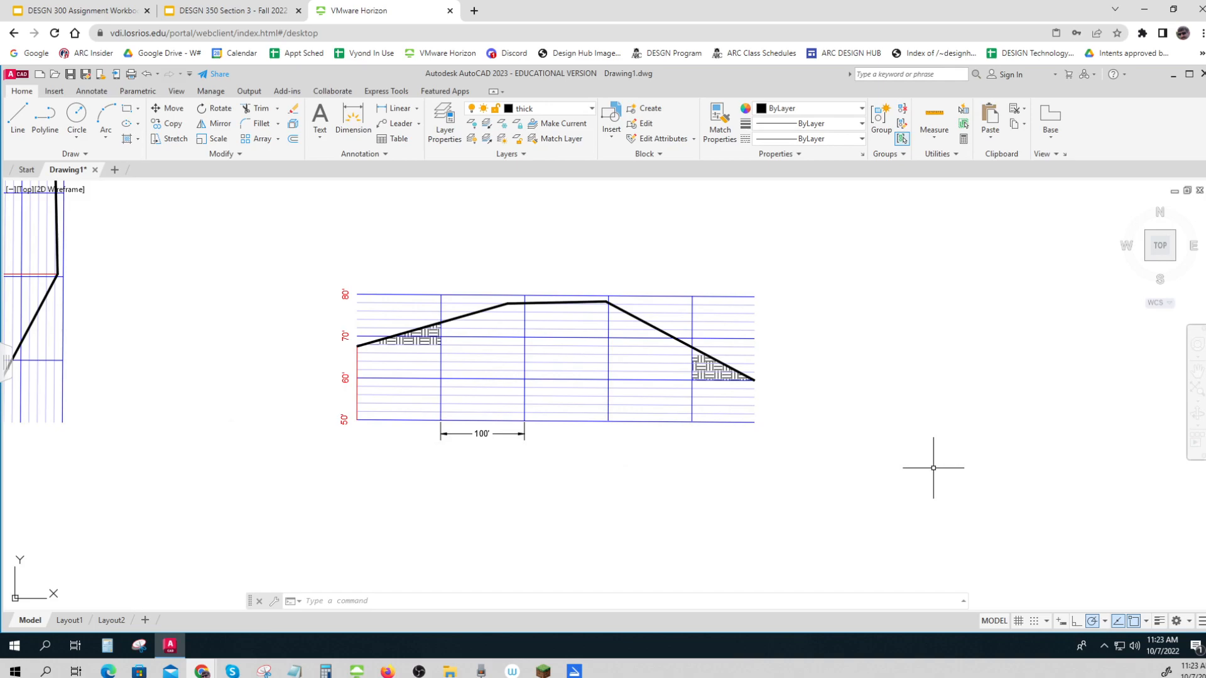
Convert the thick profile polyline on the horizontal grid into a smooth curve with the PEDIT Spline option
text(pedit)
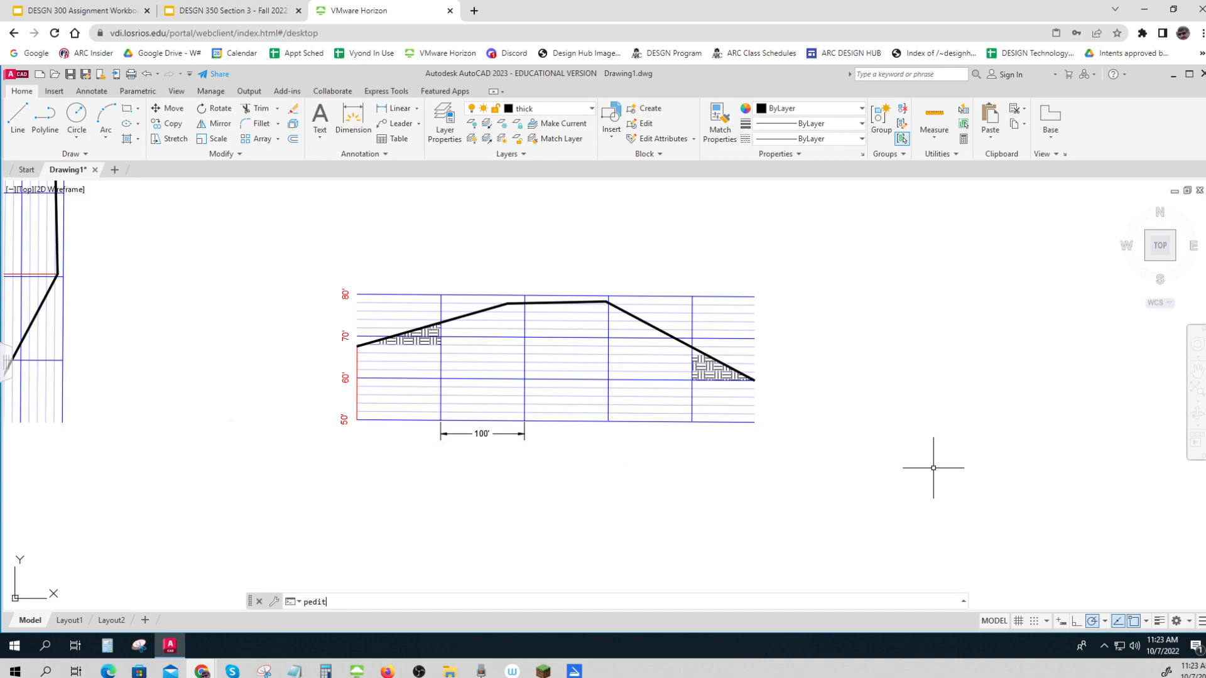
key(Return)
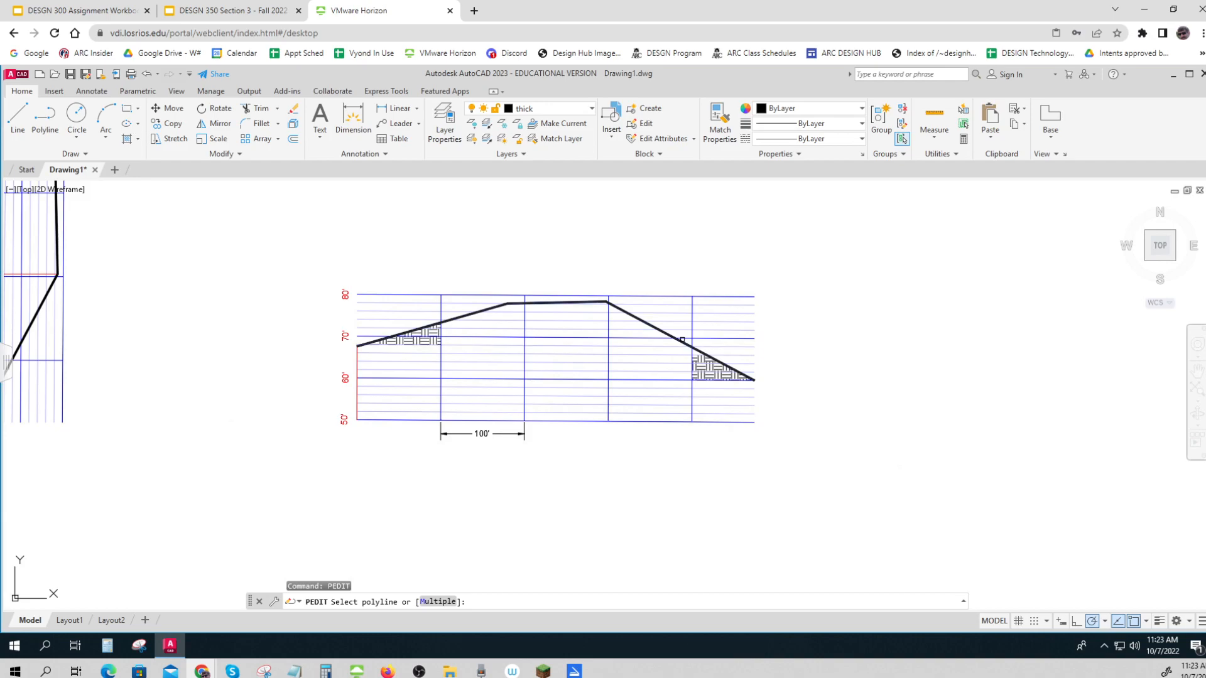
click(682, 343)
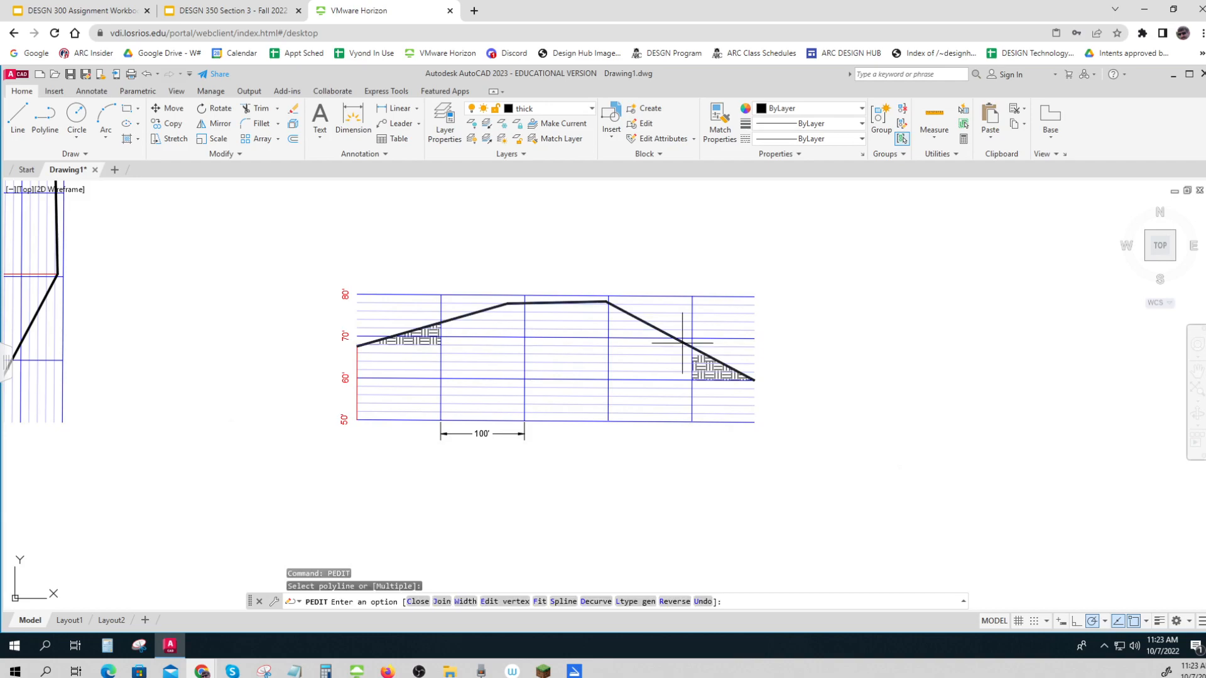
click(565, 602)
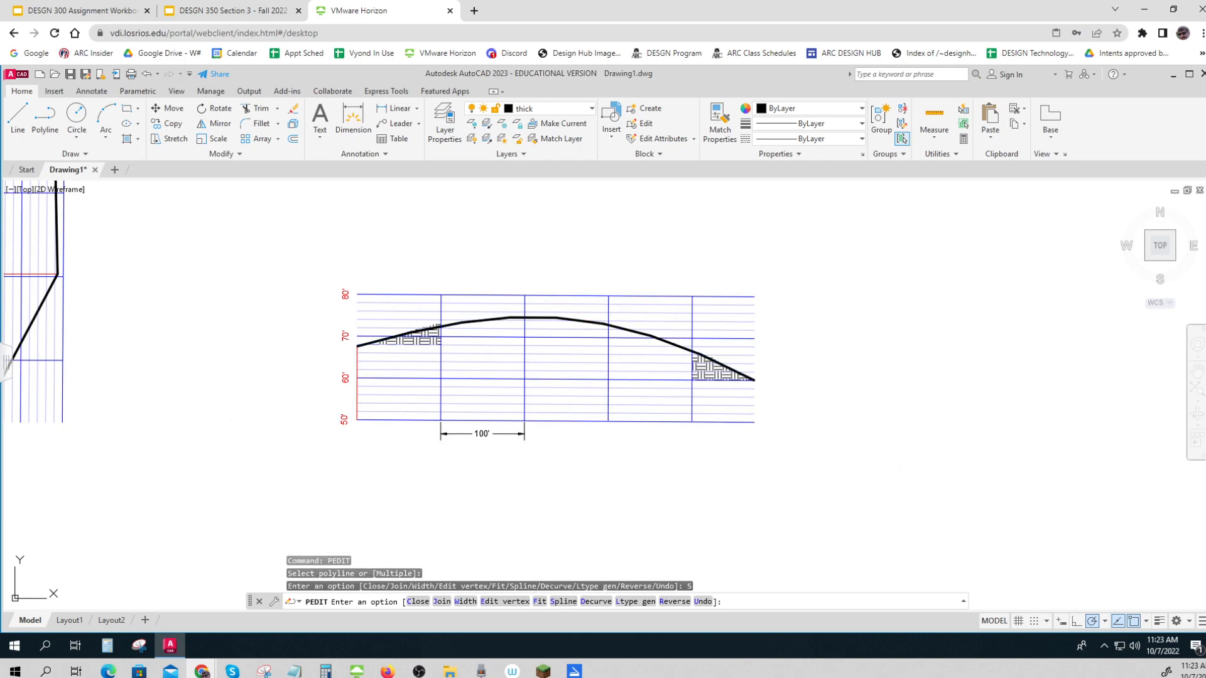
key(Escape)
key(Escape)
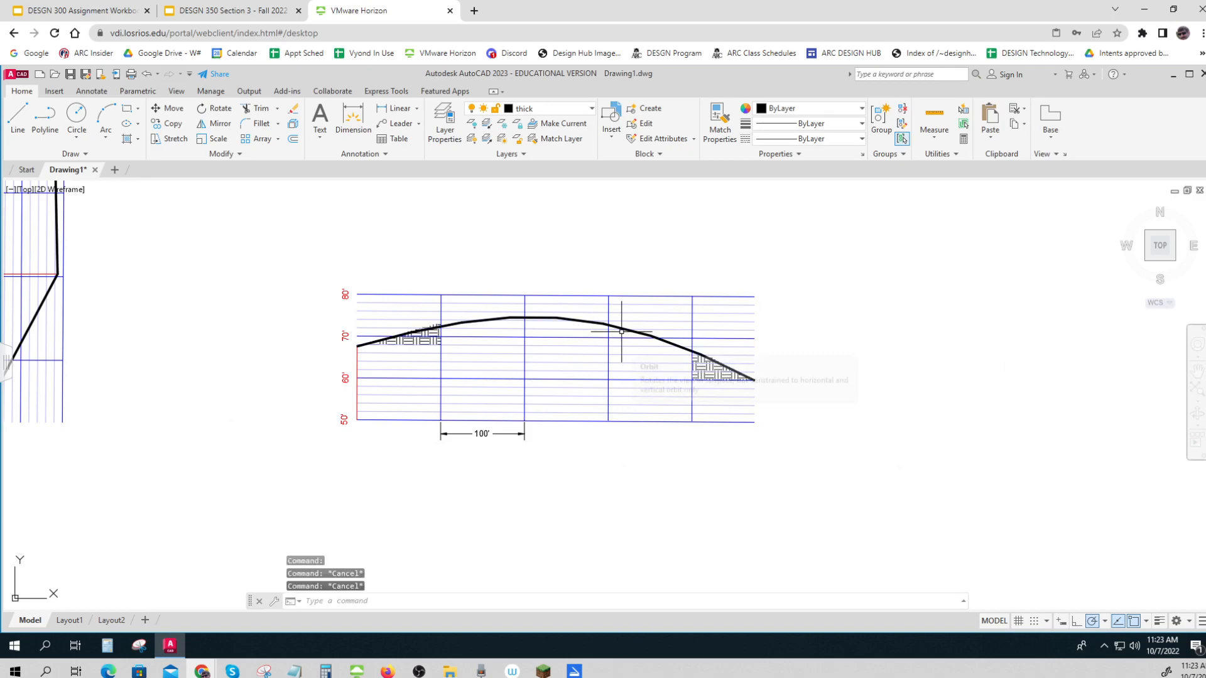
Stretch the curve's second control point straight up above the 80' line and its third to the grid's upper-right corner
click(578, 318)
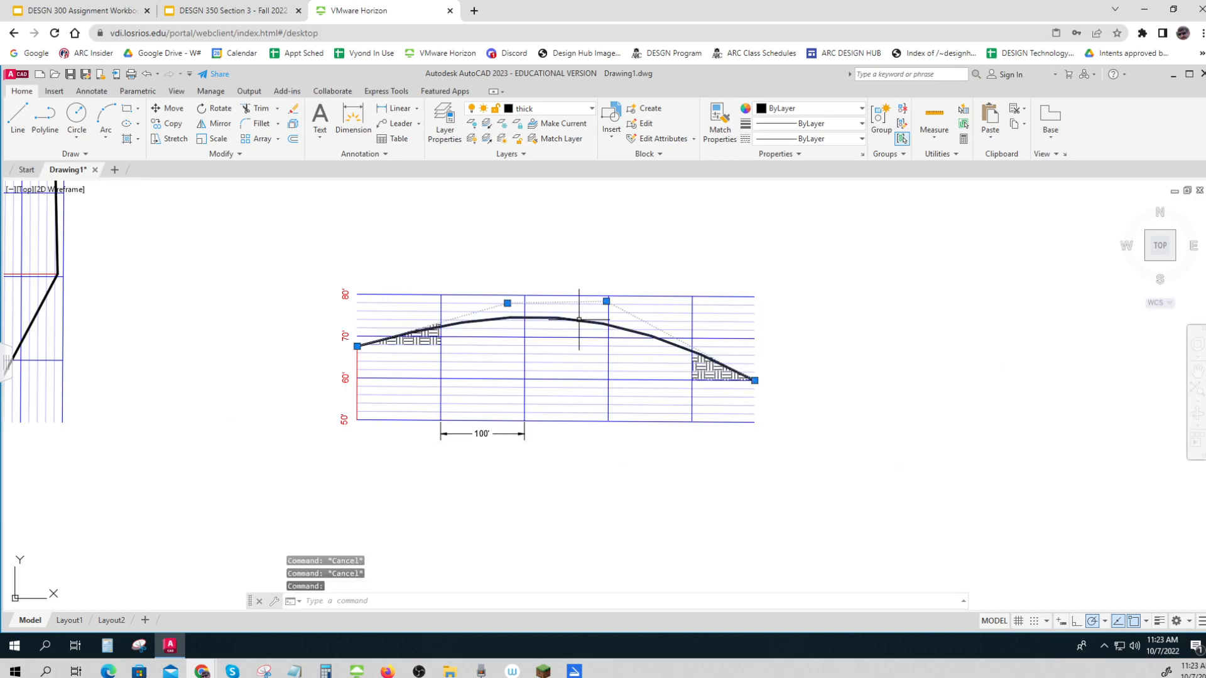
click(508, 302)
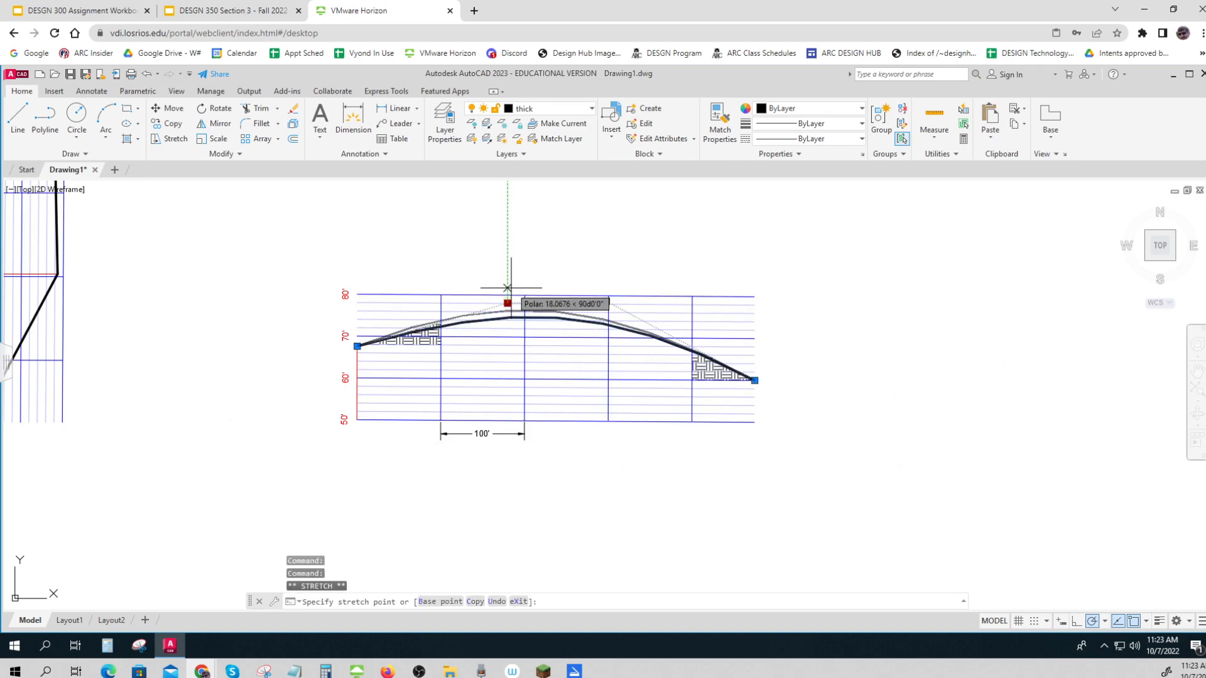
click(508, 281)
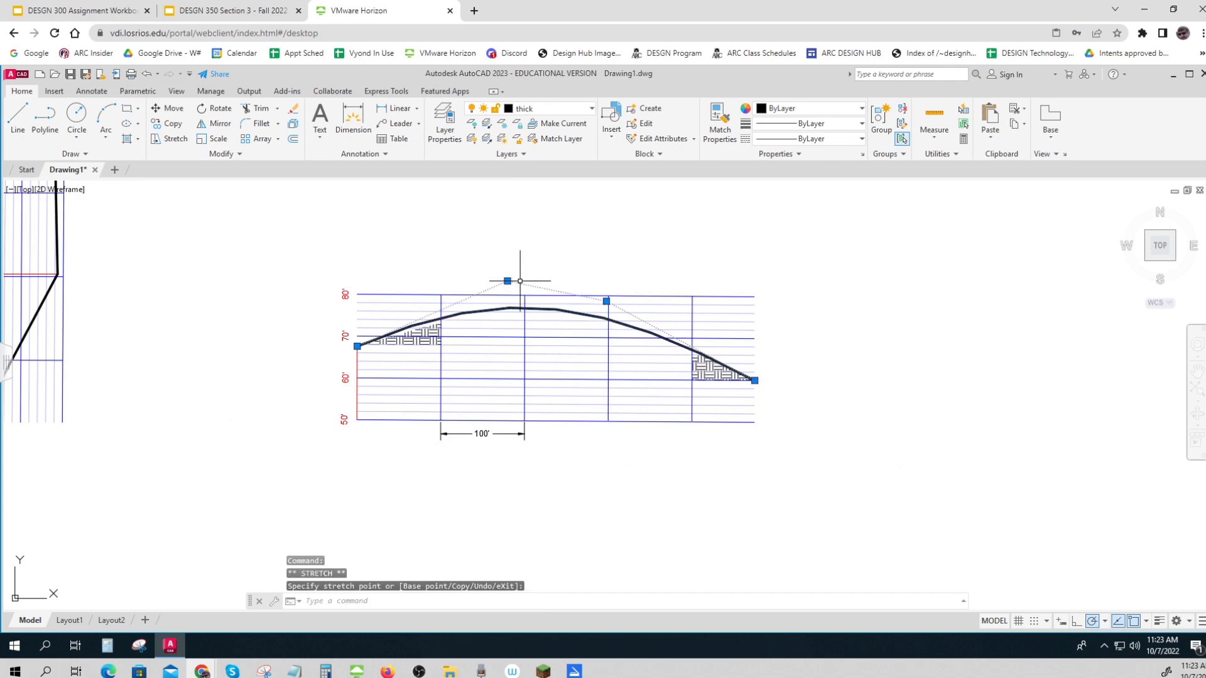
click(607, 299)
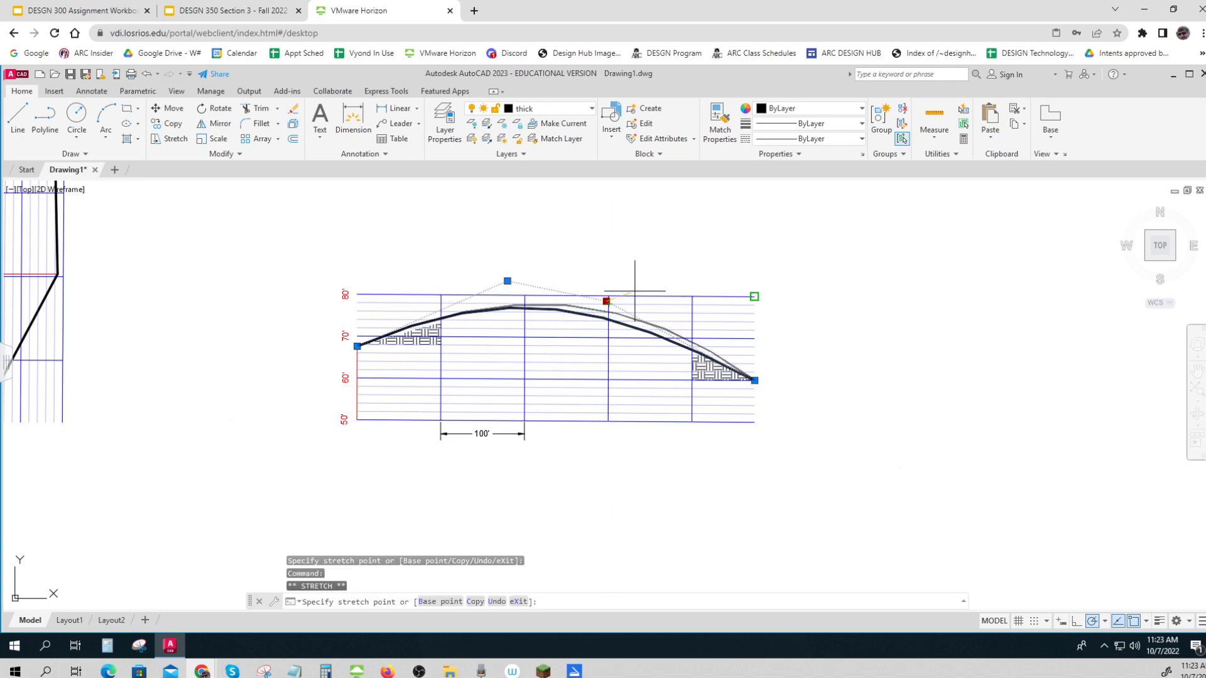
click(754, 295)
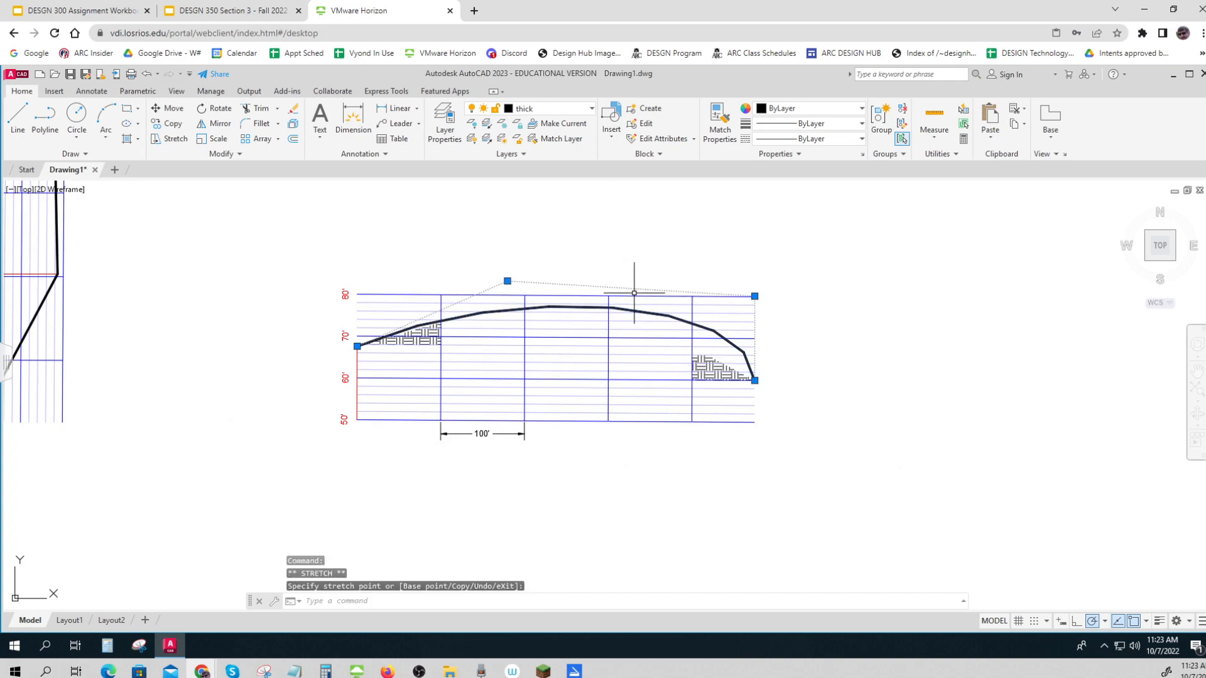
Move the curve's third control point to just above the 80' line, between the fourth and fifth vertical grid lines
click(755, 295)
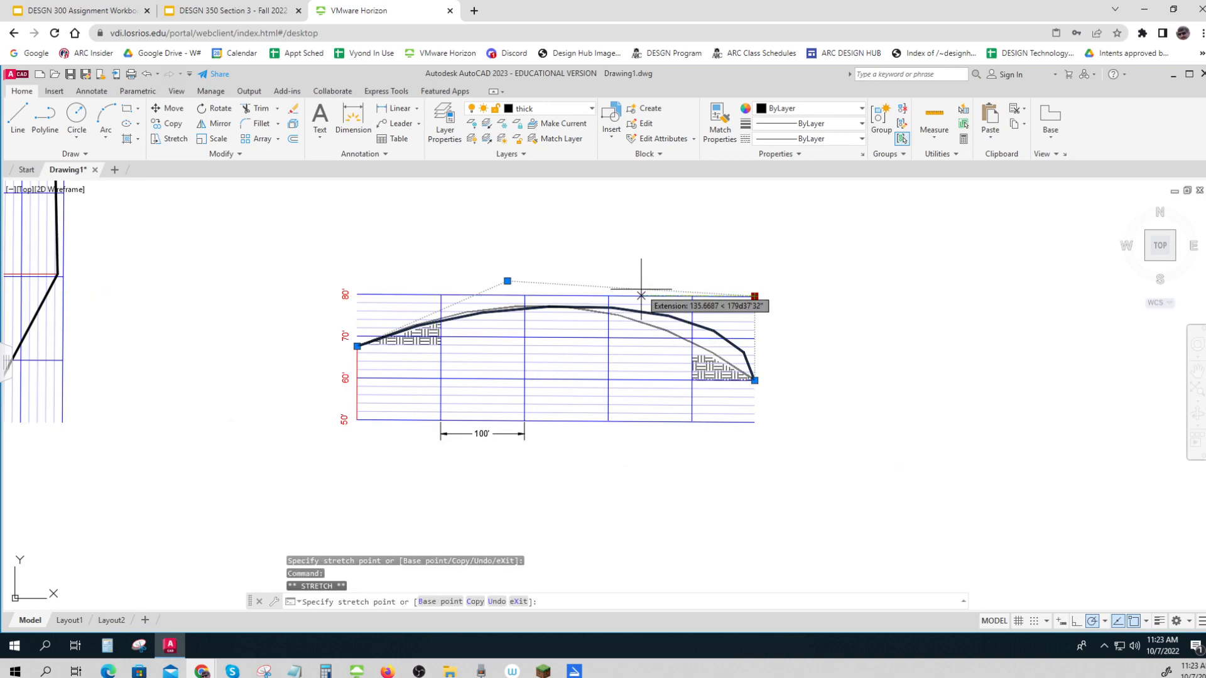
scroll(642, 290, up, 8)
click(666, 281)
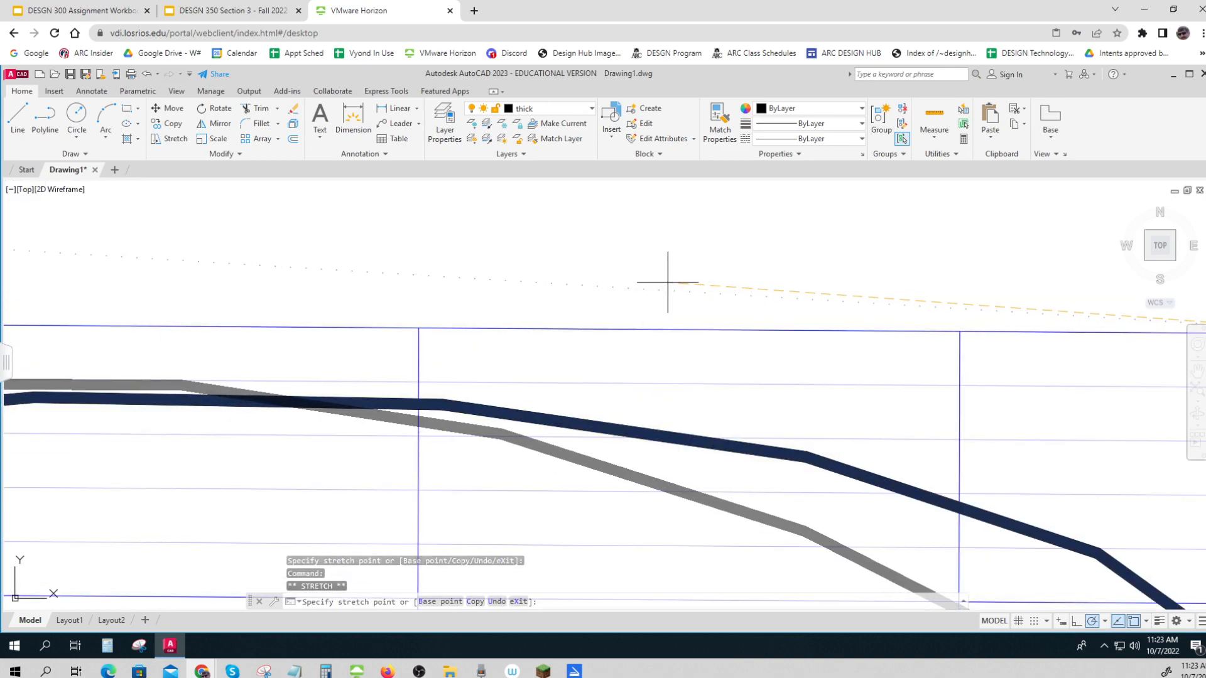
mouse_move(668, 282)
scroll(668, 282, down, 10)
key(Escape)
key(Escape)
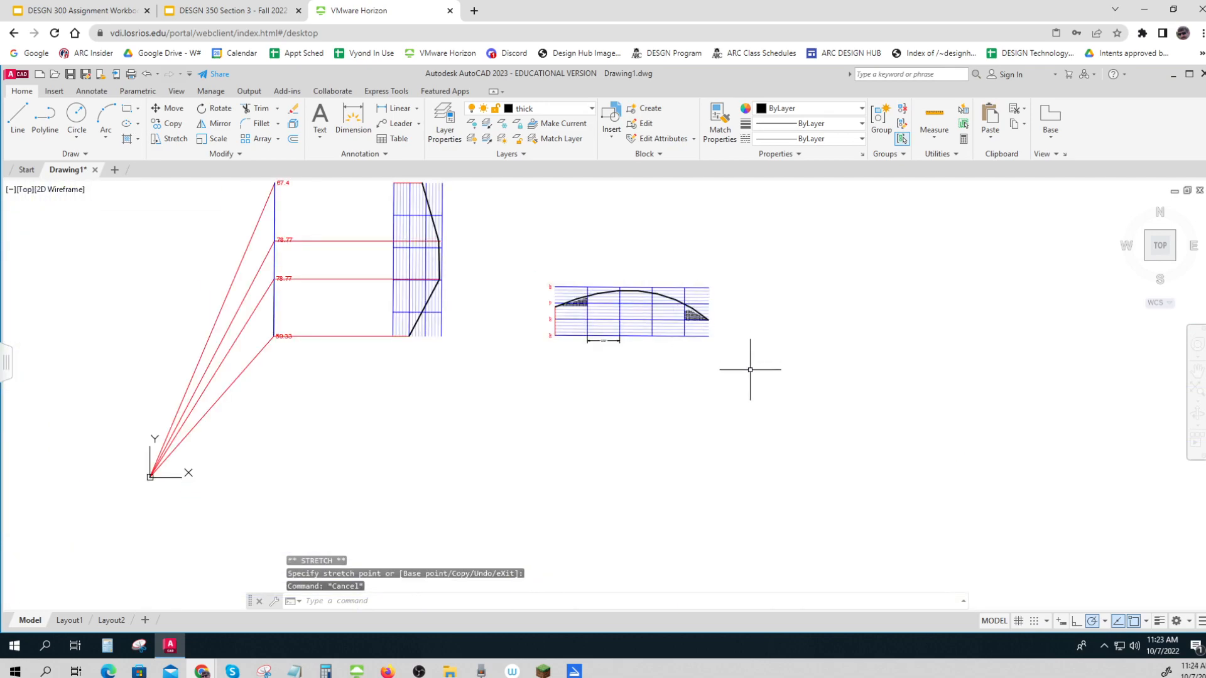
Stretch the sloping-edge vertices of the EARTH hatch beneath the curve's descending end so they lie on the thick profile curve
scroll(673, 316, up, 4)
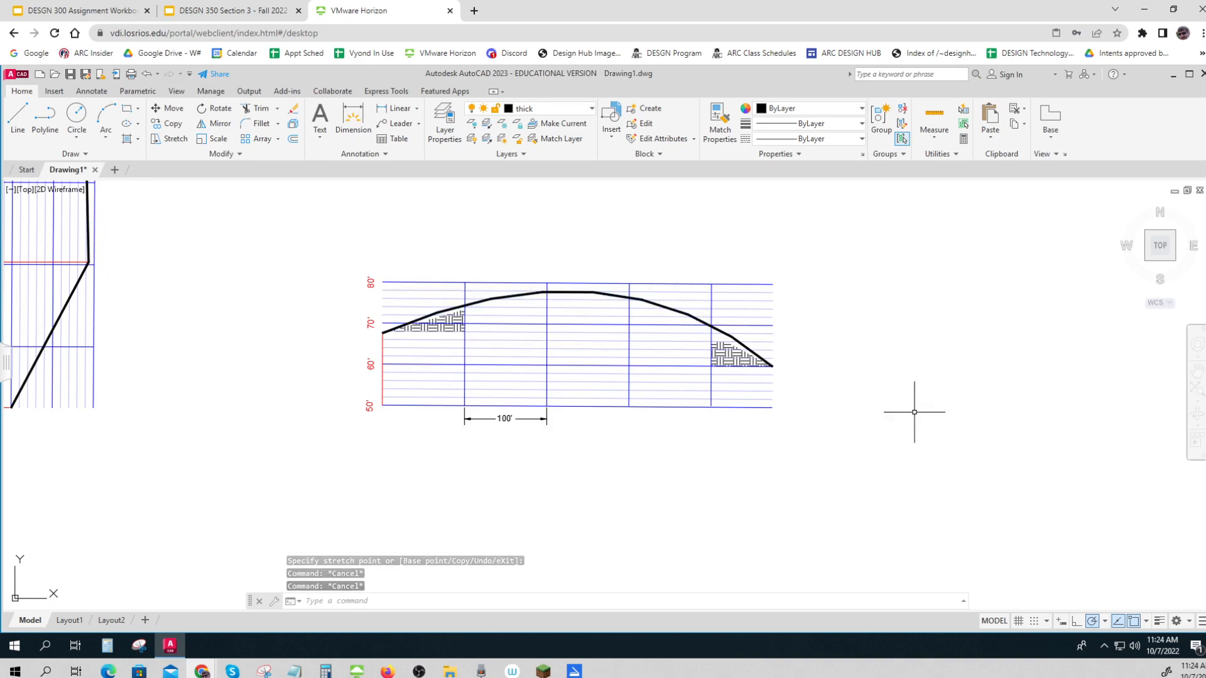
scroll(719, 336, up, 5)
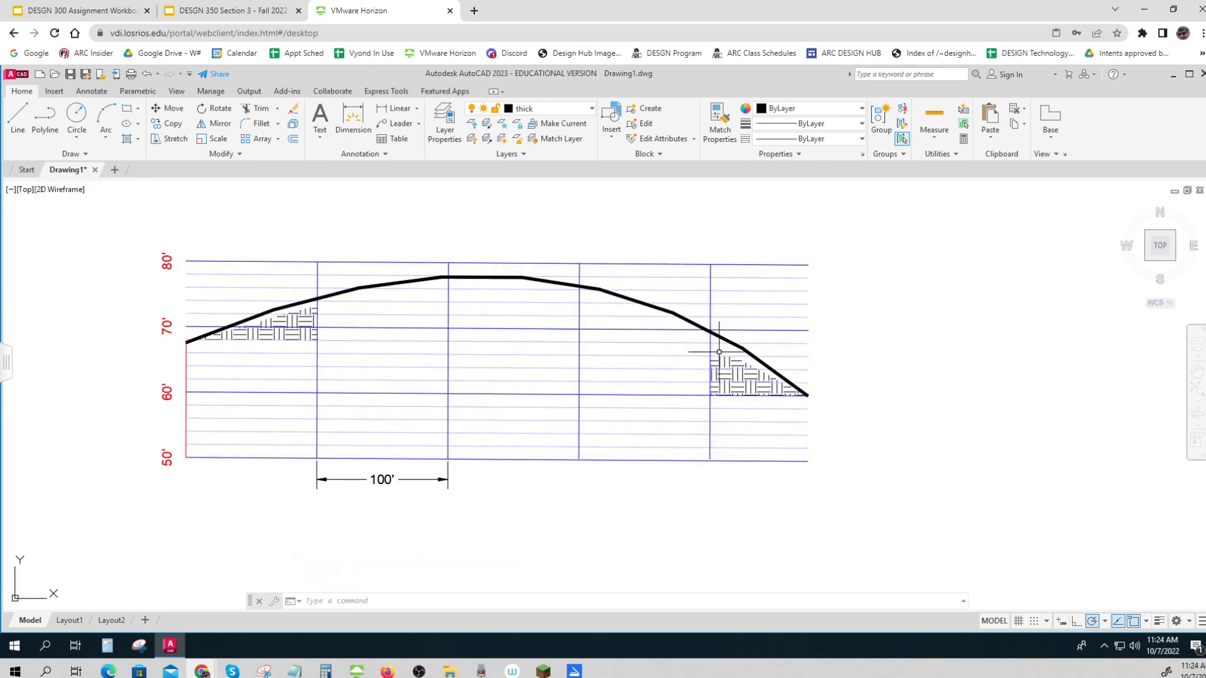
click(754, 387)
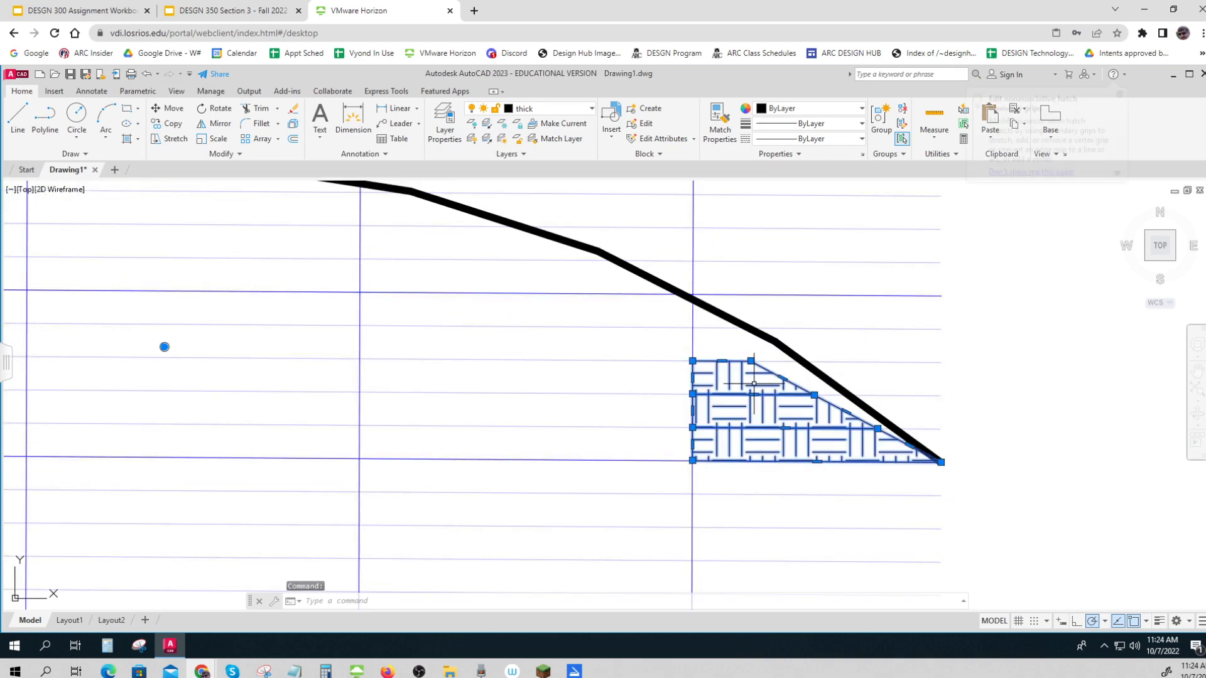
click(751, 361)
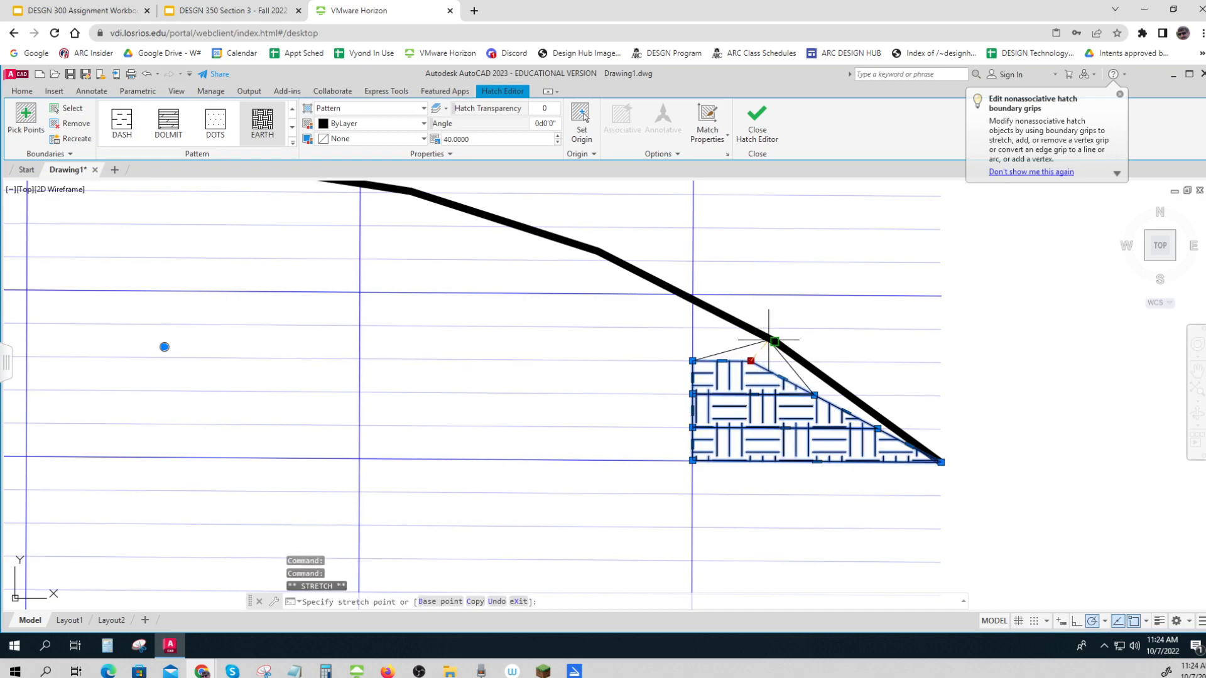
click(771, 338)
click(814, 394)
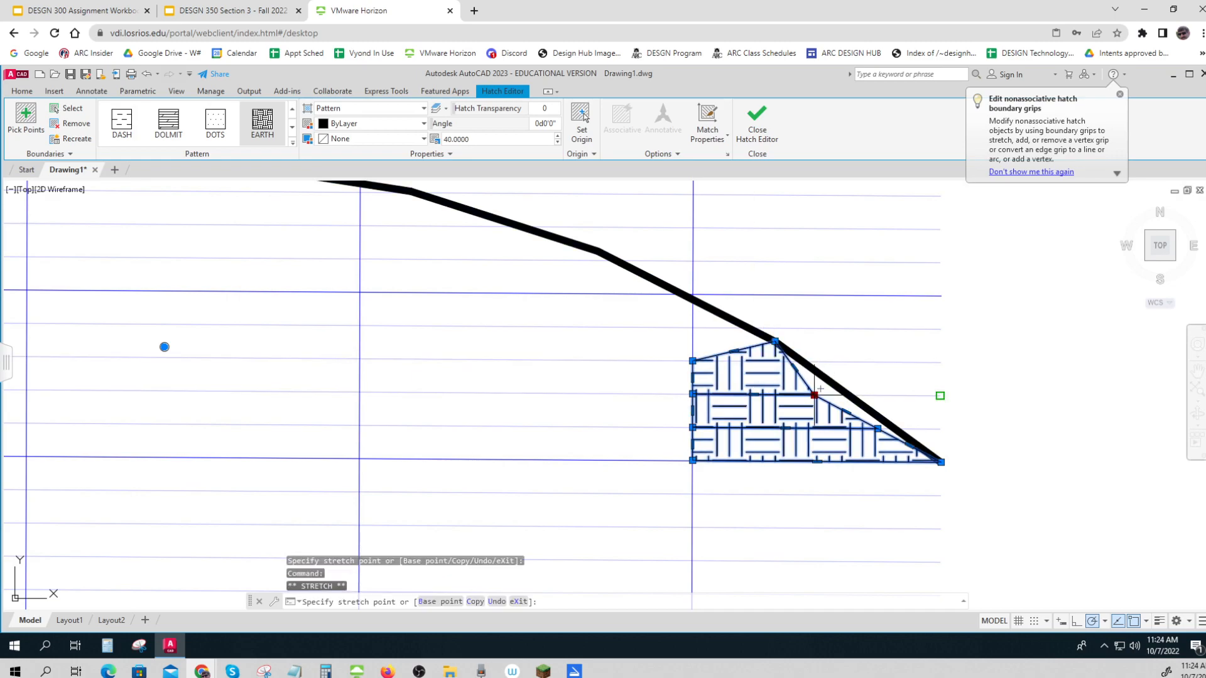
click(845, 393)
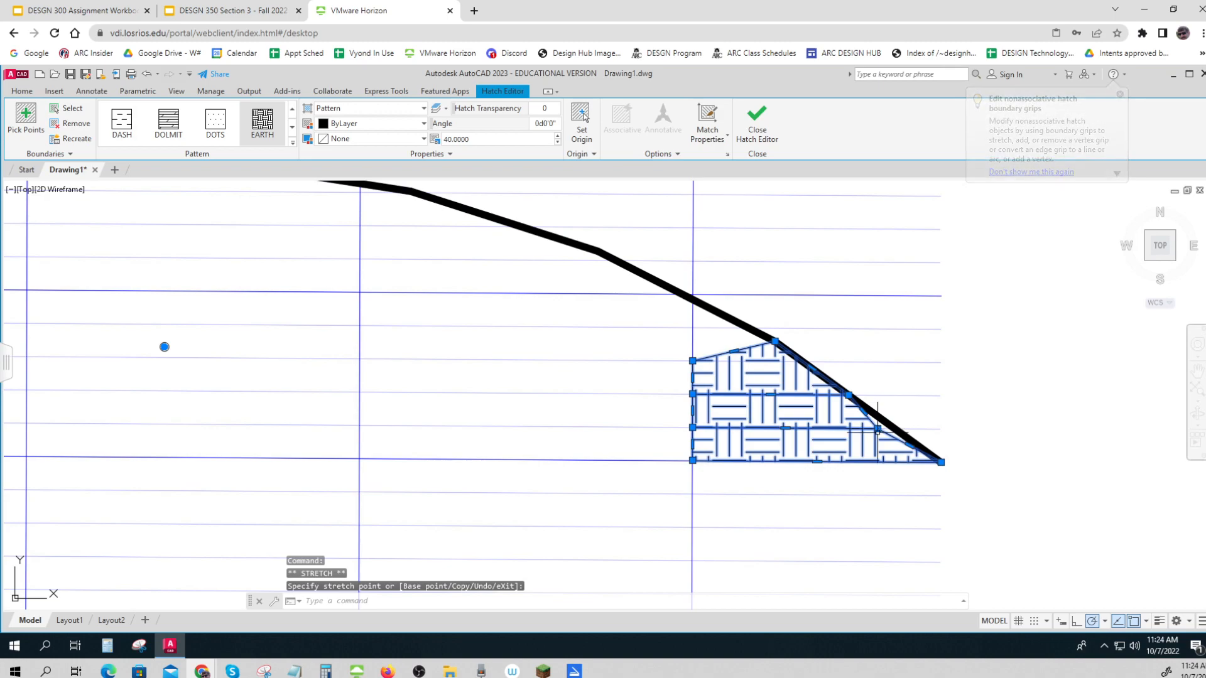
click(877, 429)
key(Escape)
key(Escape)
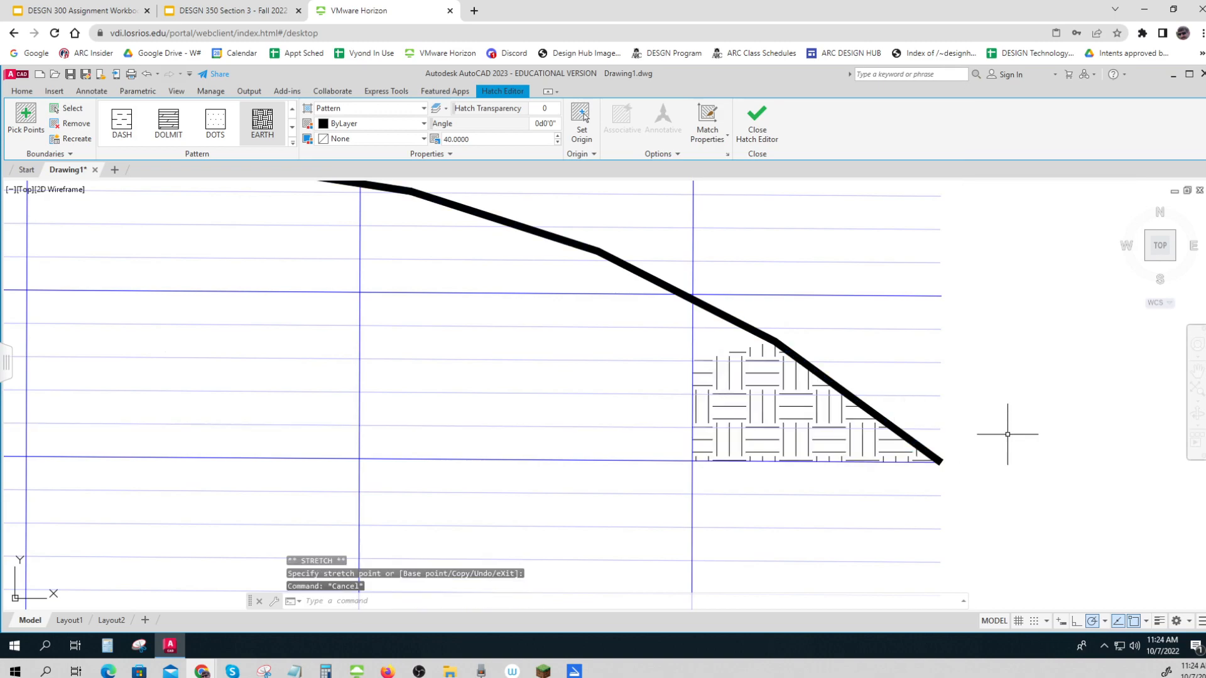
Stretch the upper-edge vertices of the EARTH hatch beneath the curve's rising start up to the thick profile curve
scroll(1010, 427, down, 4)
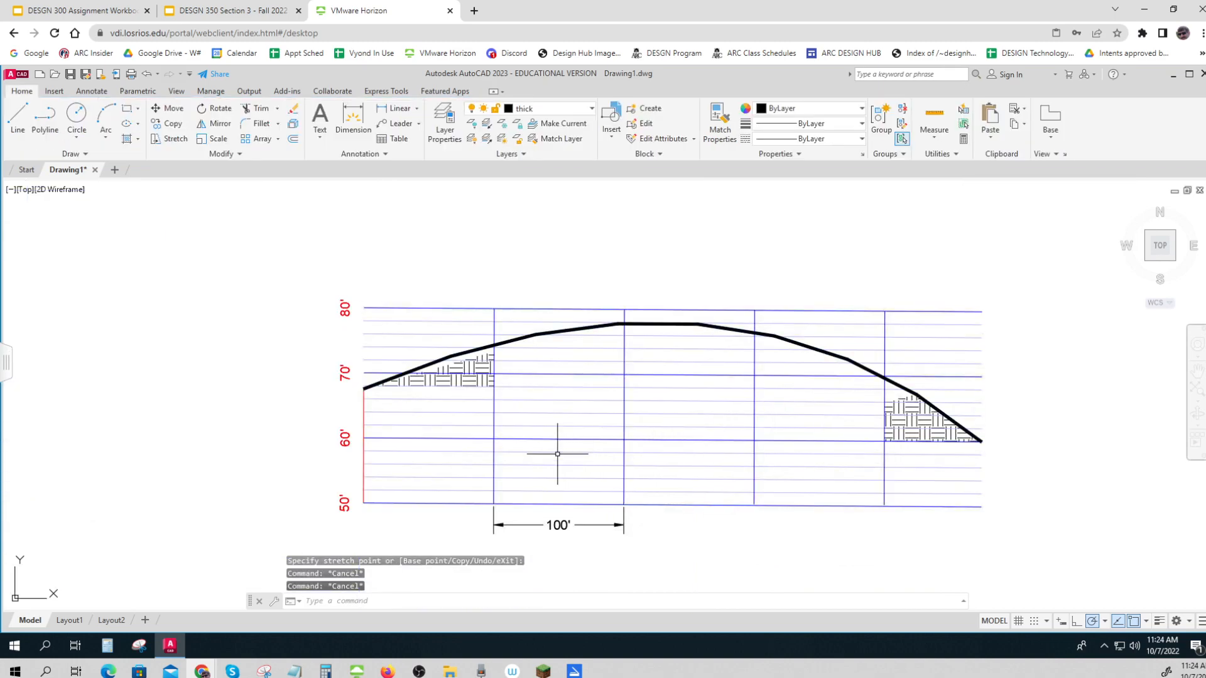
click(479, 377)
scroll(478, 376, up, 5)
scroll(478, 375, up, 2)
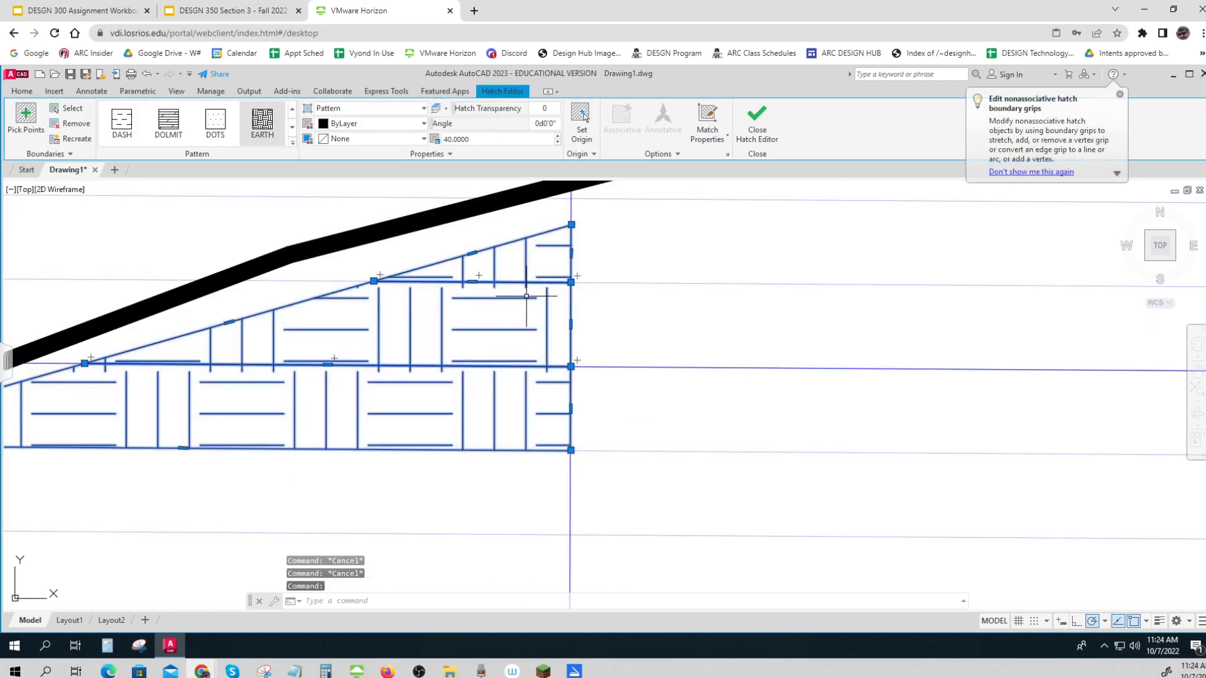
click(571, 224)
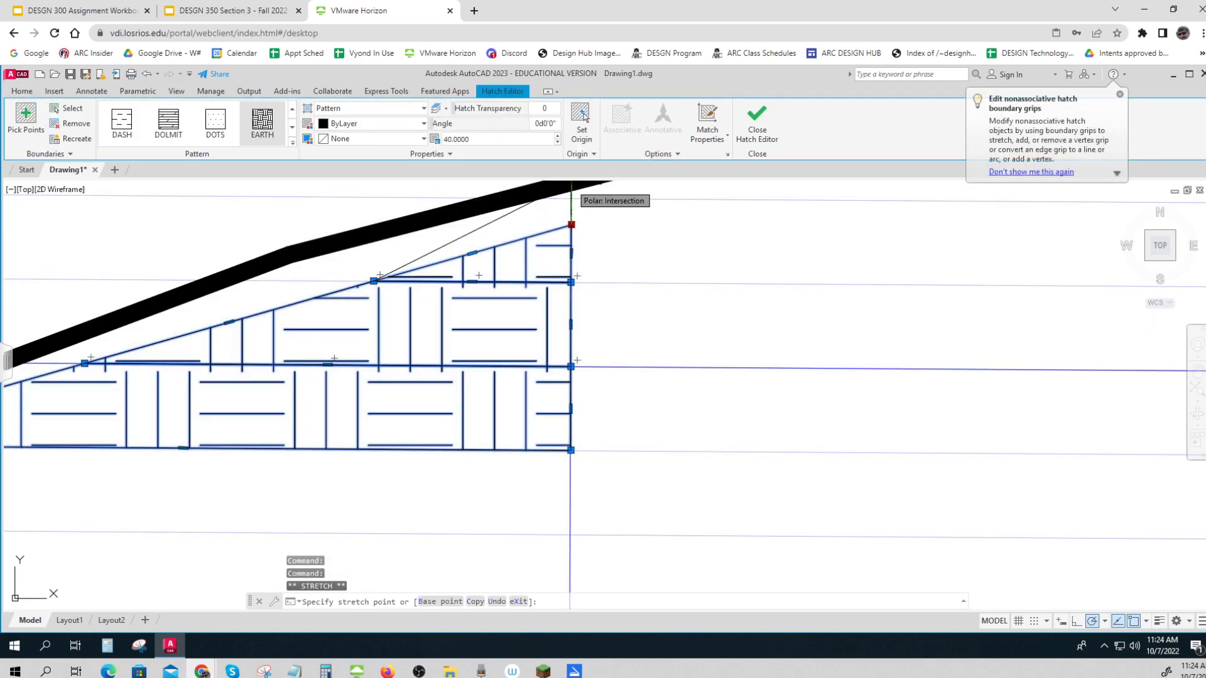
click(571, 194)
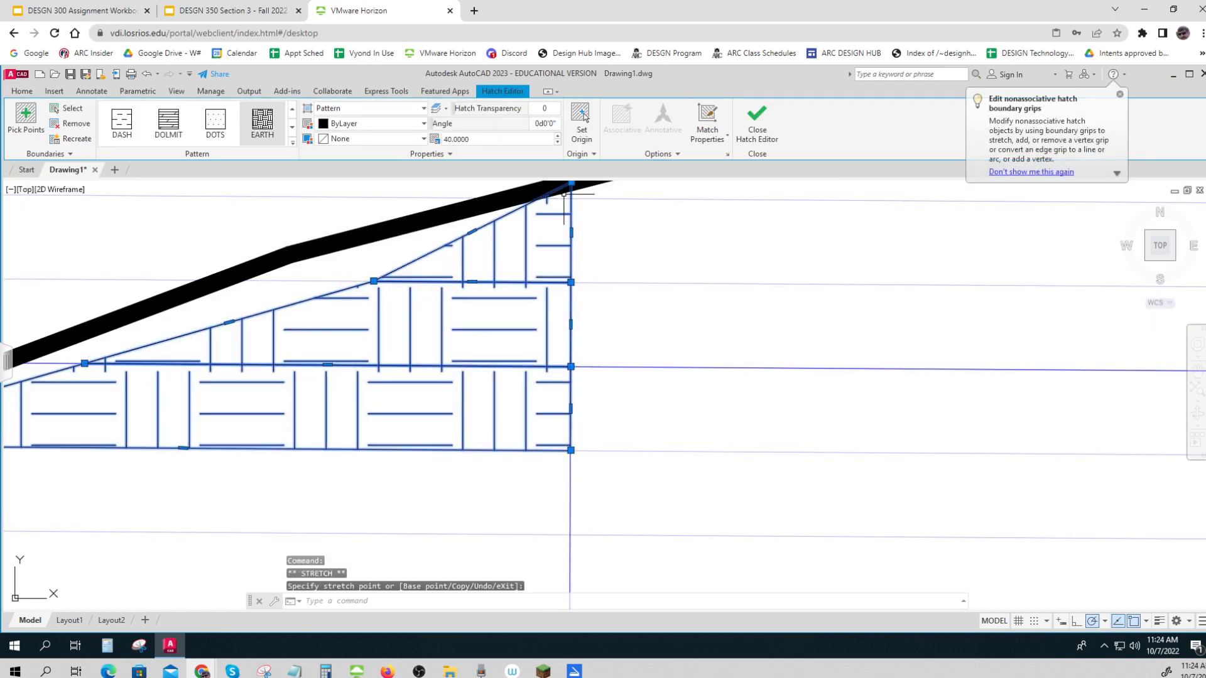
click(374, 280)
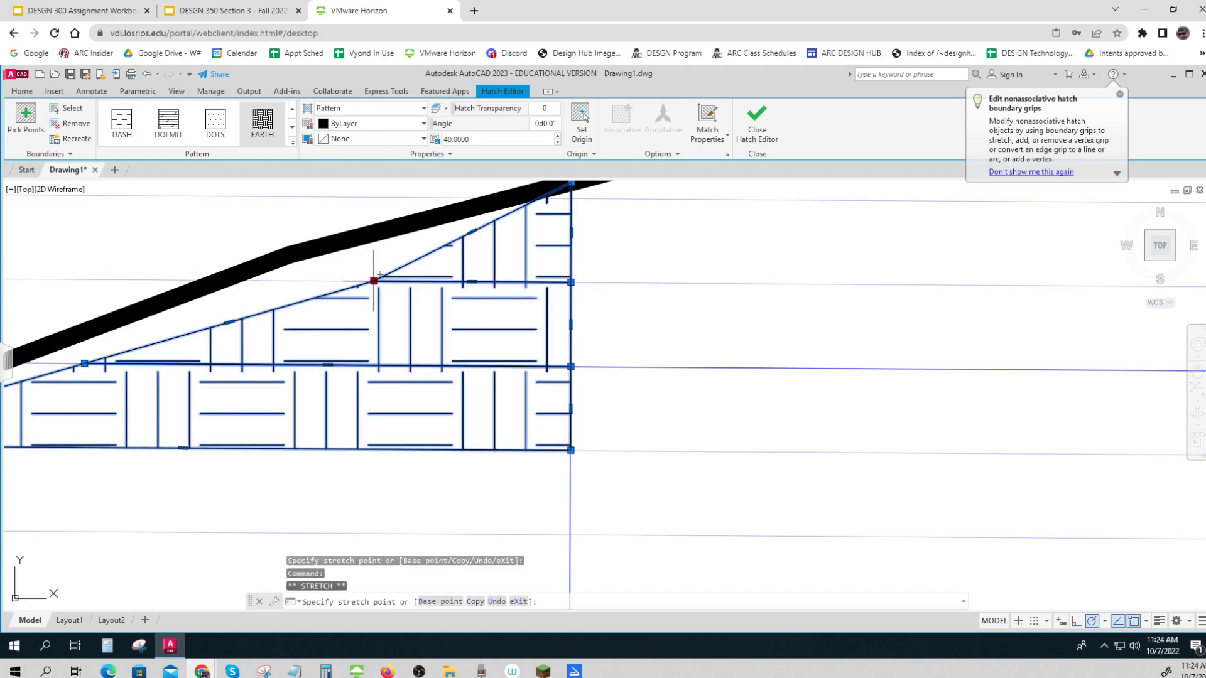
click(238, 281)
middle_drag(61, 368, 171, 365)
click(195, 361)
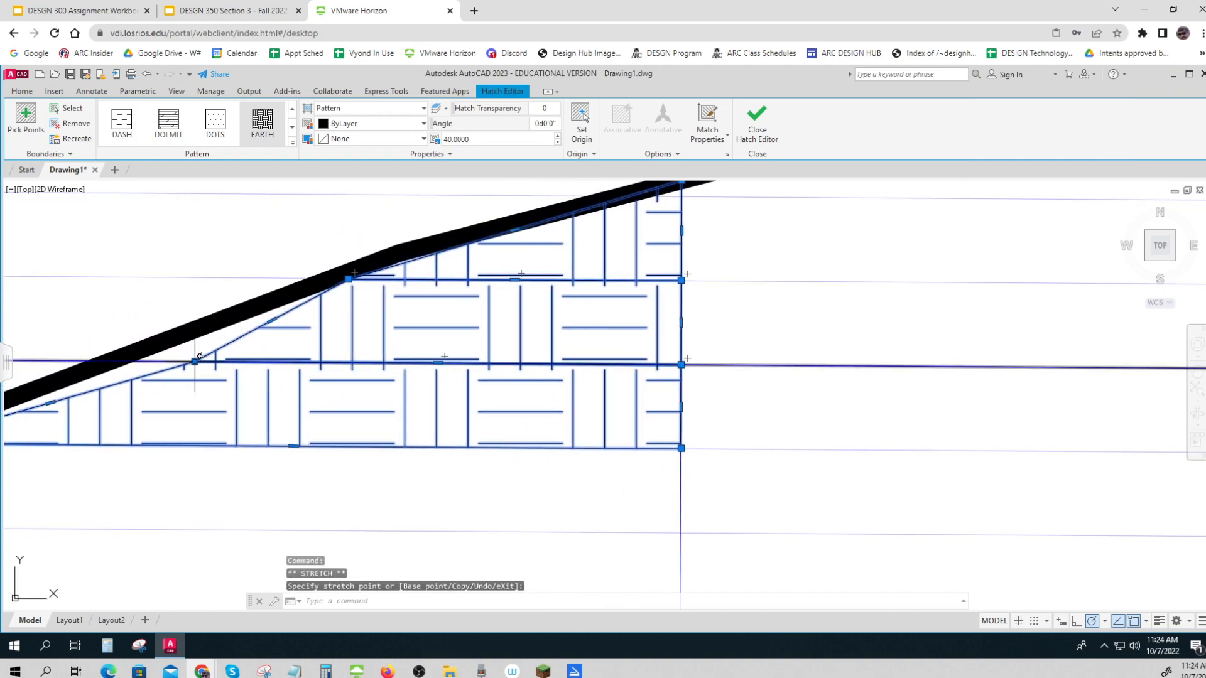
click(139, 362)
scroll(170, 367, down, 5)
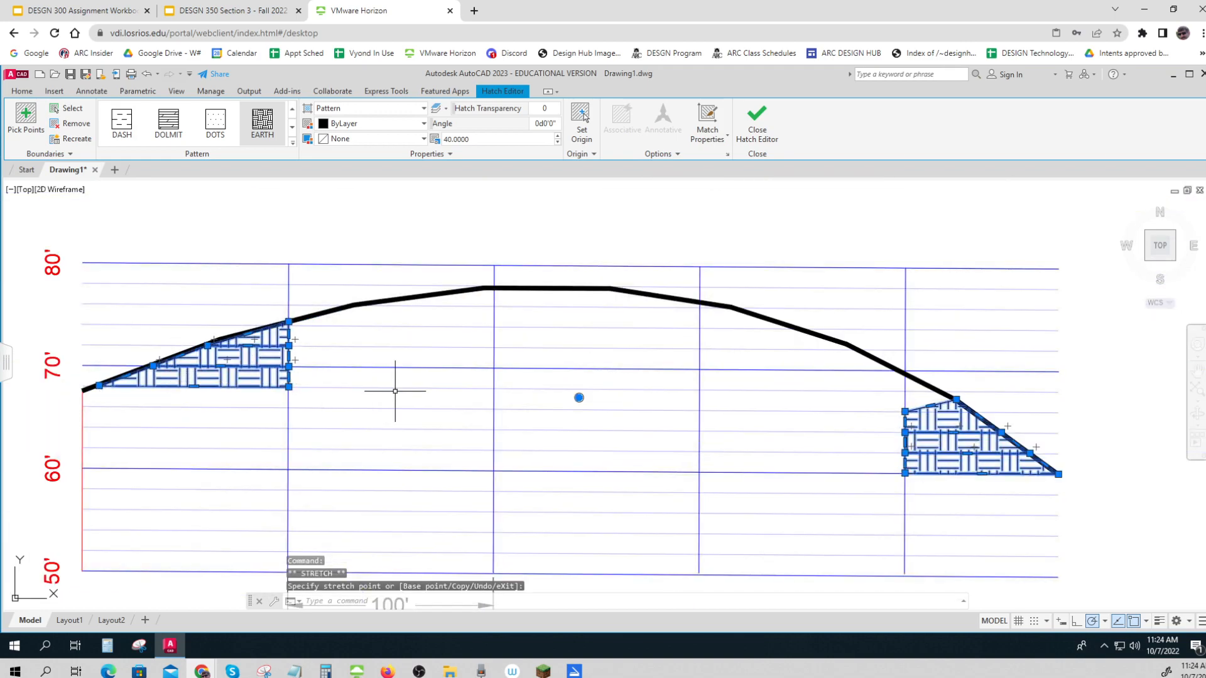
key(Escape)
key(Escape)
Erase the red vertical line running from the start of the profile curve down to the 50' grid line
scroll(874, 323, down, 4)
middle_drag(1019, 388, 974, 424)
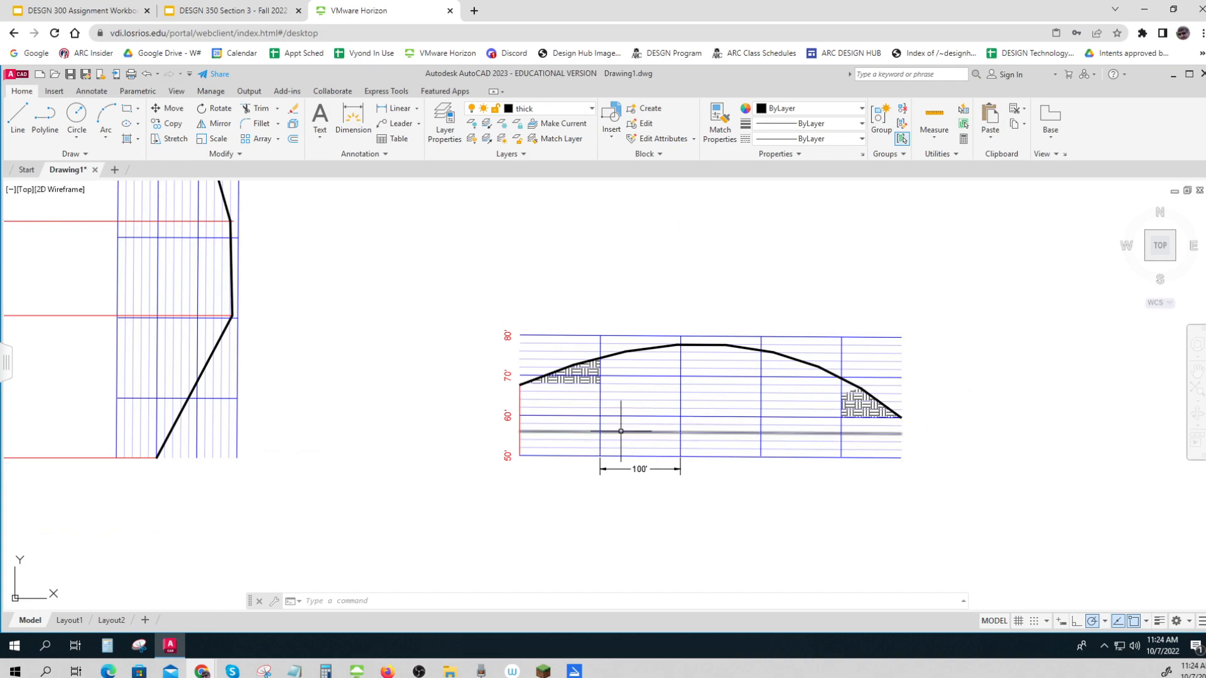
scroll(538, 391, up, 4)
click(491, 405)
key(Delete)
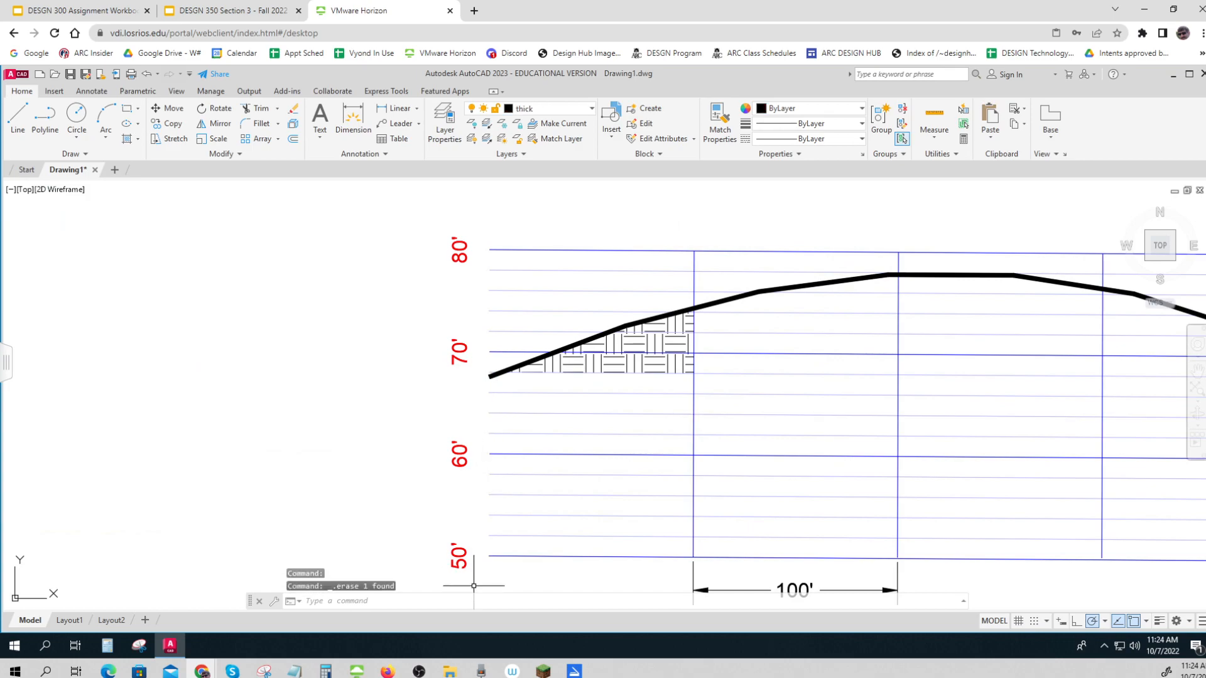